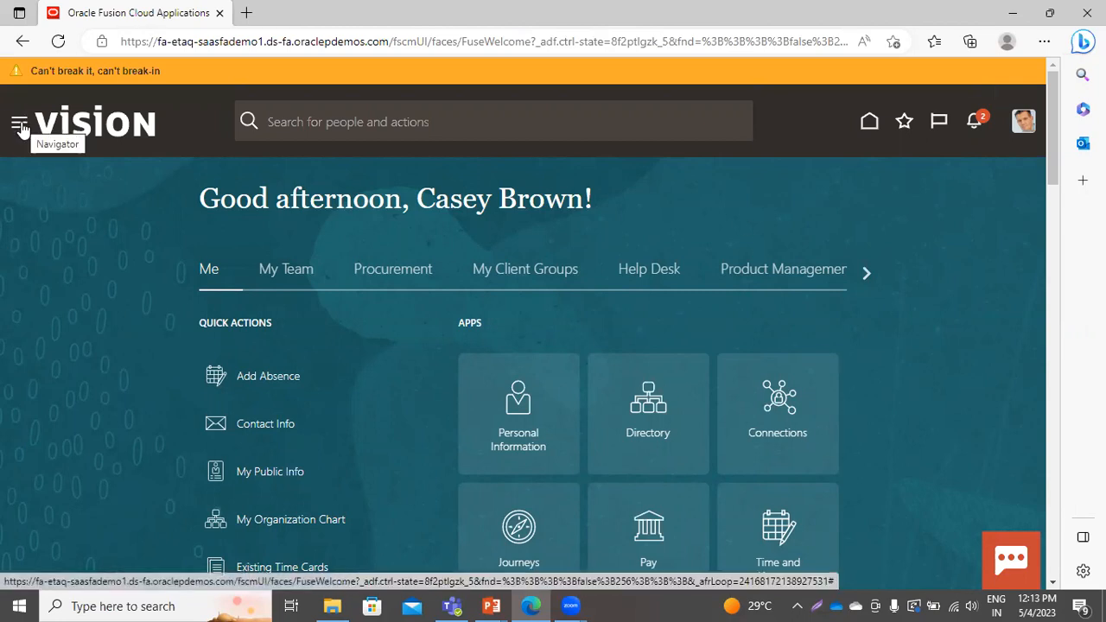
Open the Security Console from the Tools group and dismiss the warning about the security data import process
click(19, 125)
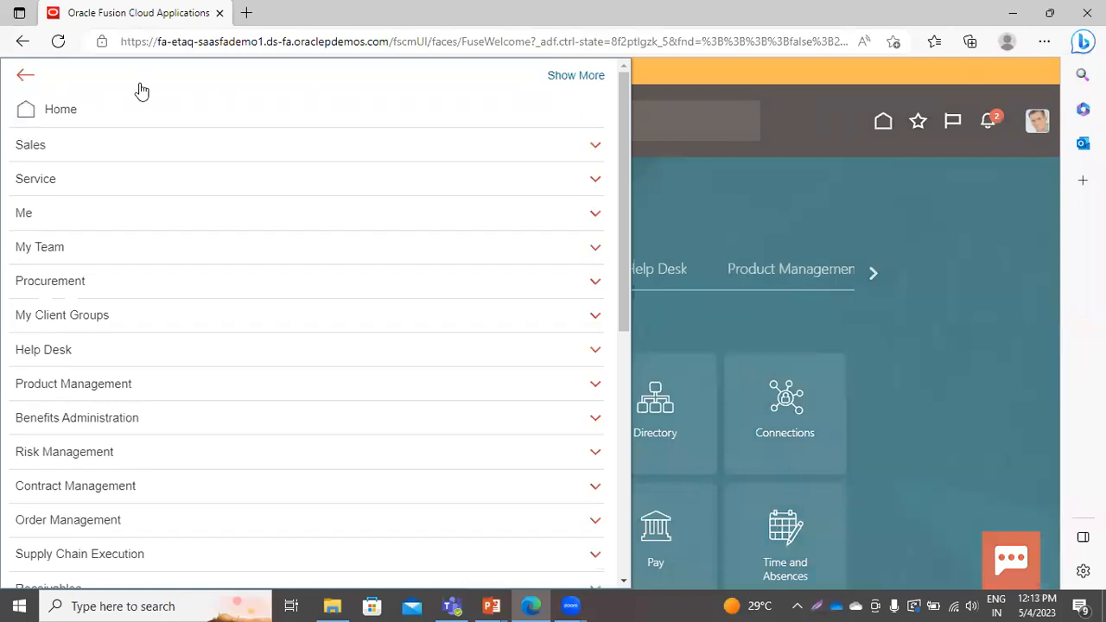
drag(622, 141, 634, 414)
click(362, 440)
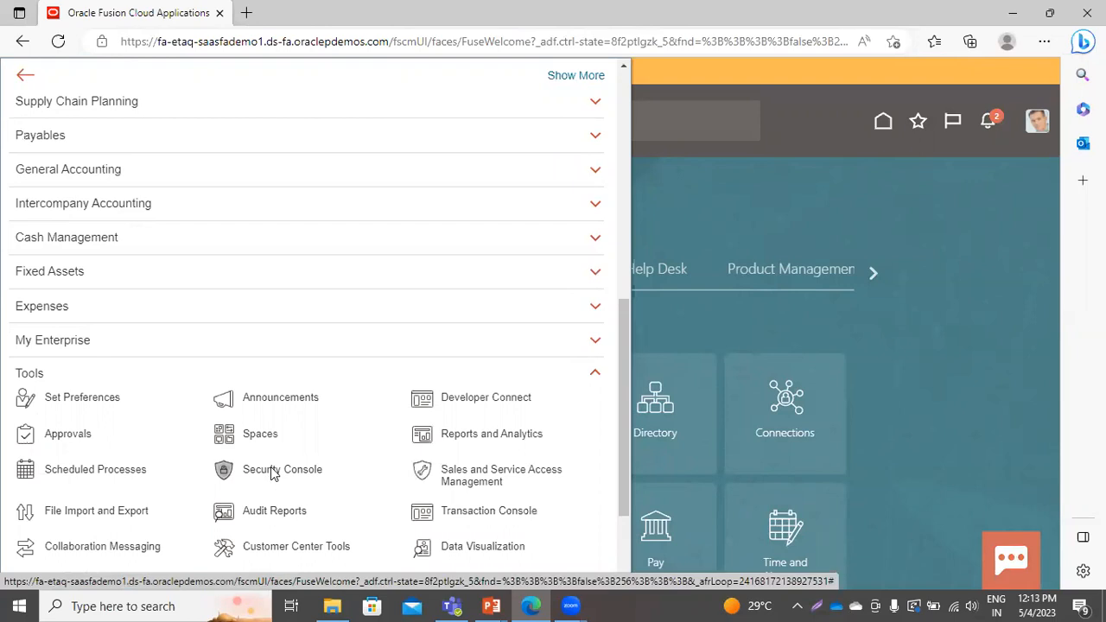
click(271, 469)
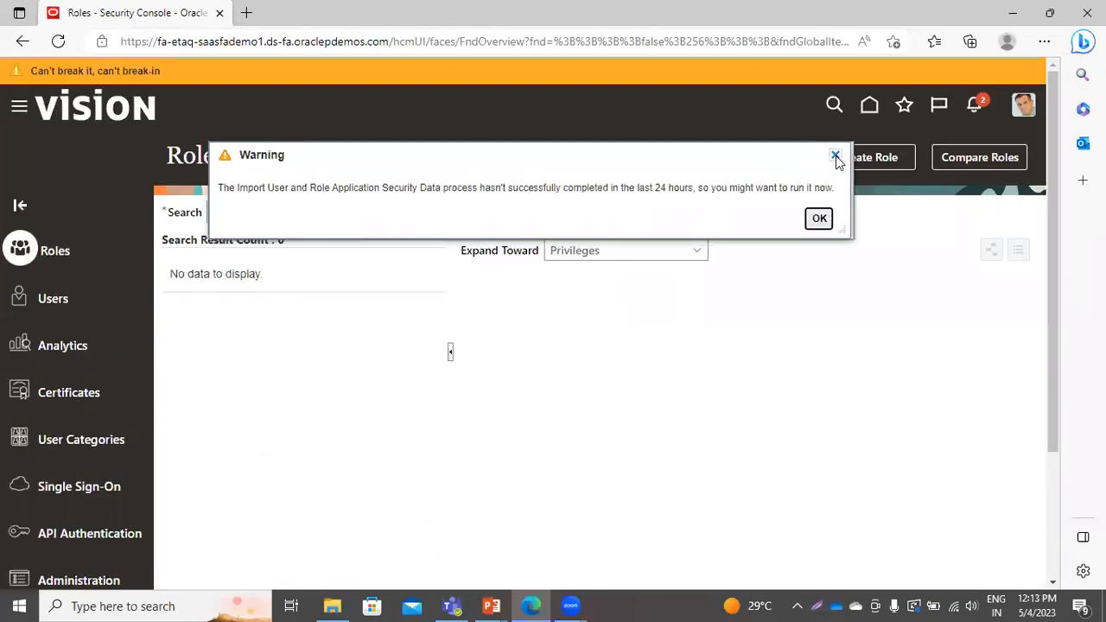
click(835, 155)
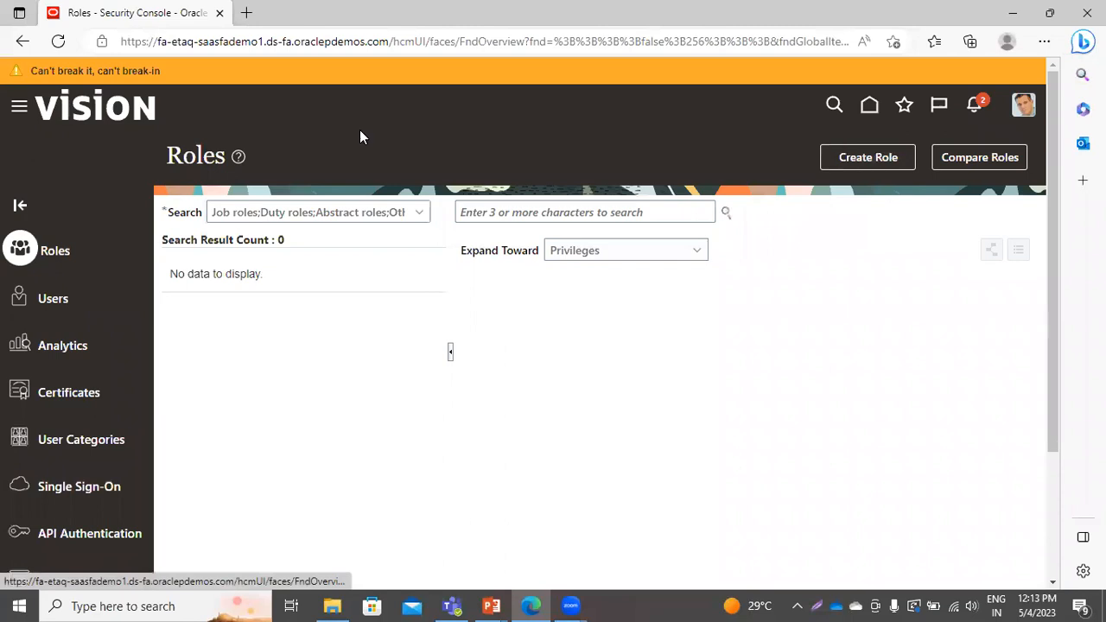
Search the user accounts by the signed-in user's first name and open that user's account details
click(52, 298)
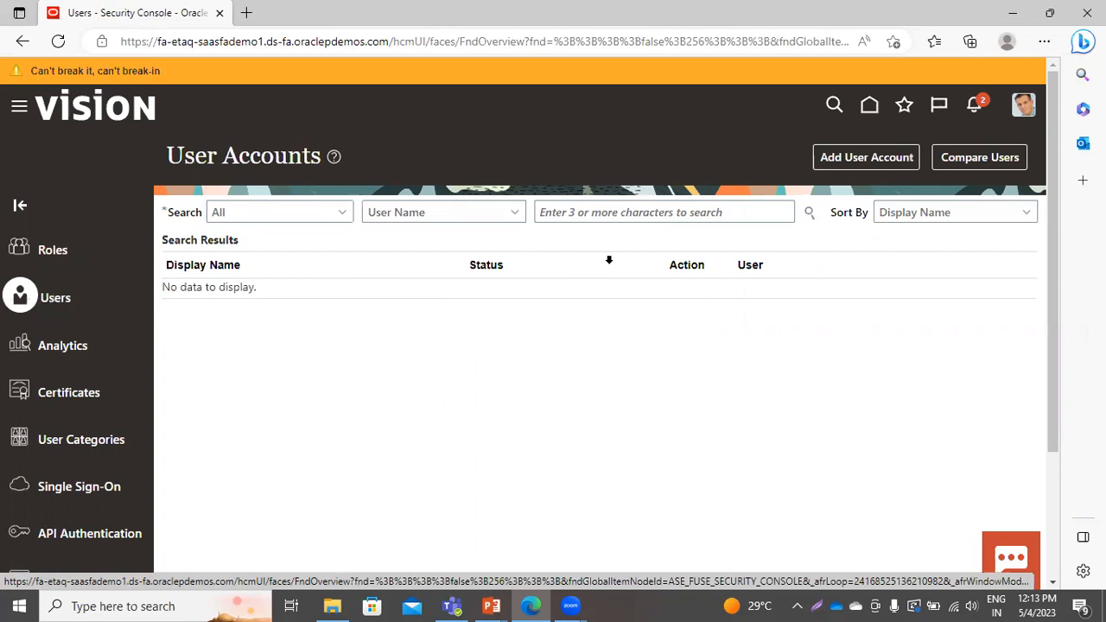
click(662, 216)
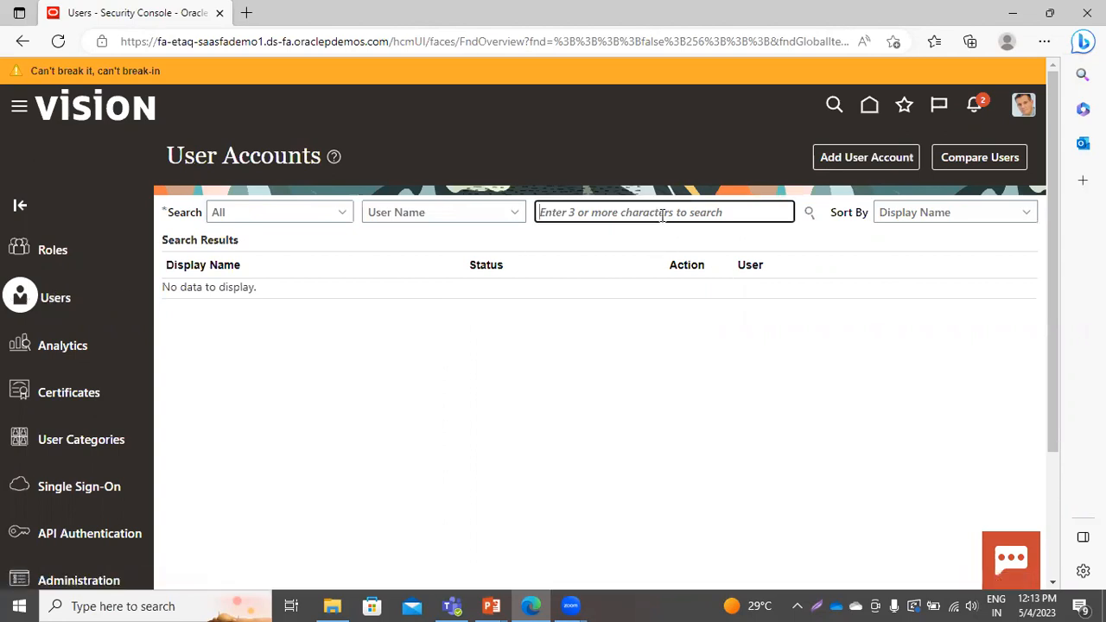
text(casey)
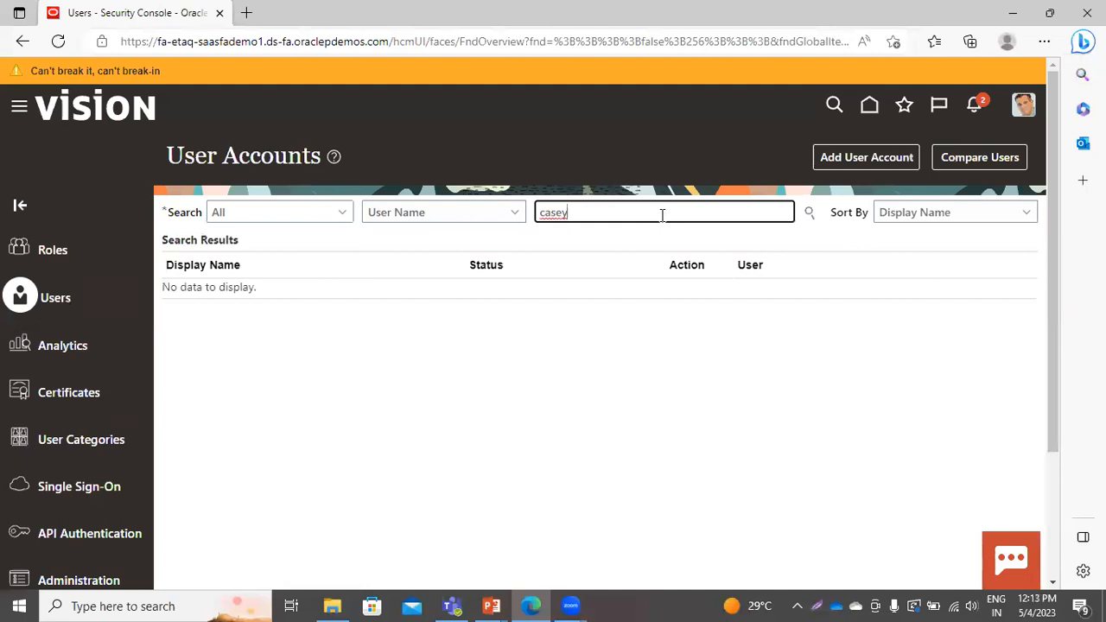
key(Return)
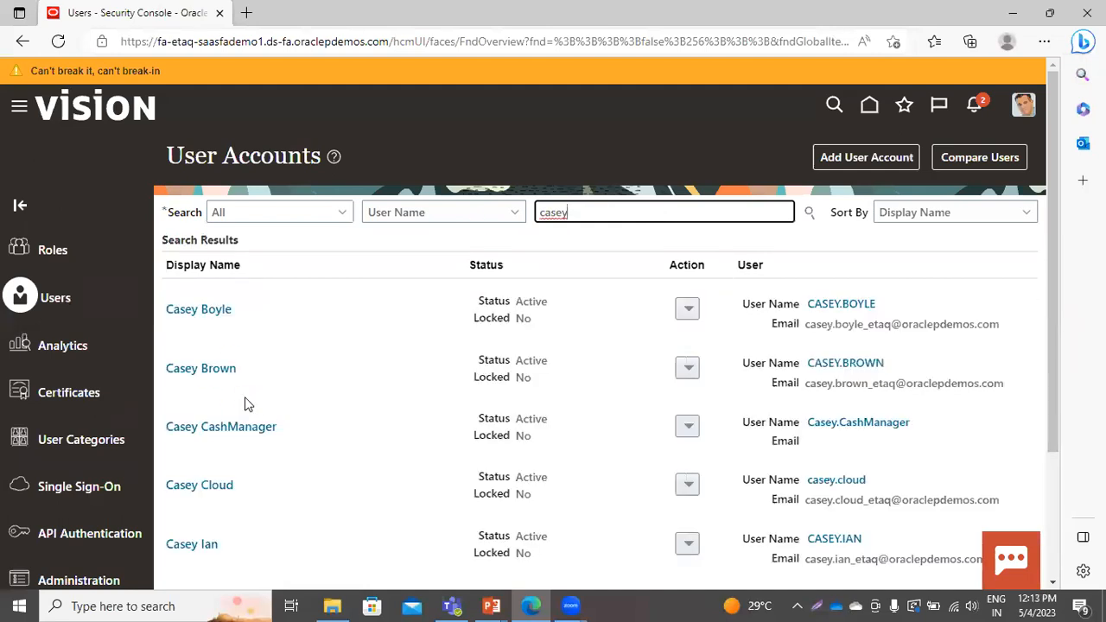
click(216, 367)
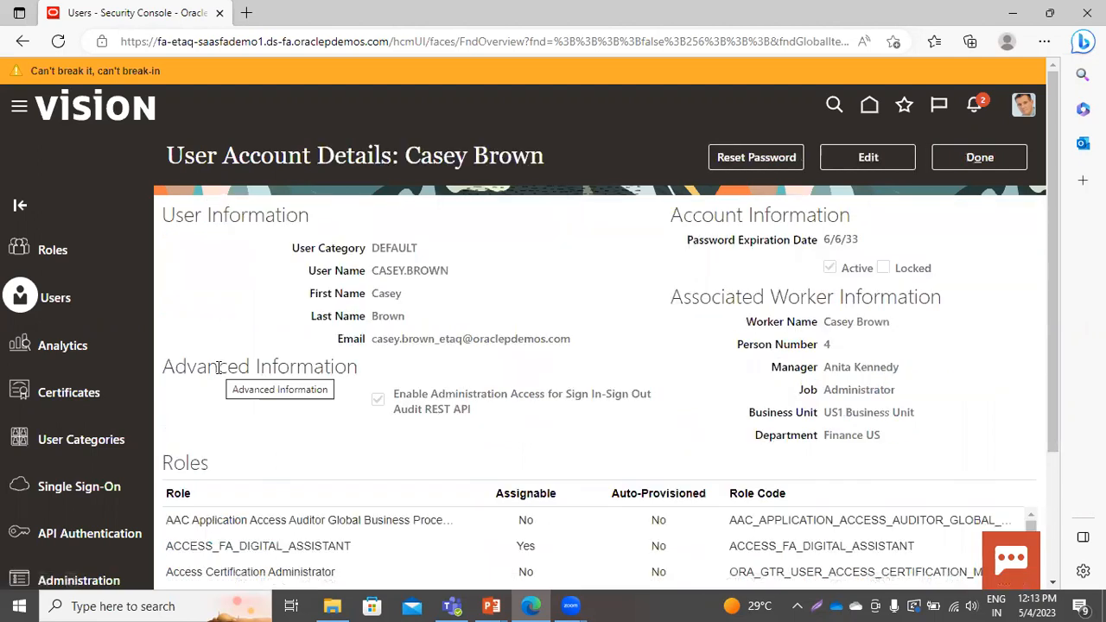
Review the roles assigned to the user account, including their role codes and assignable status
scroll(651, 474, down, 2)
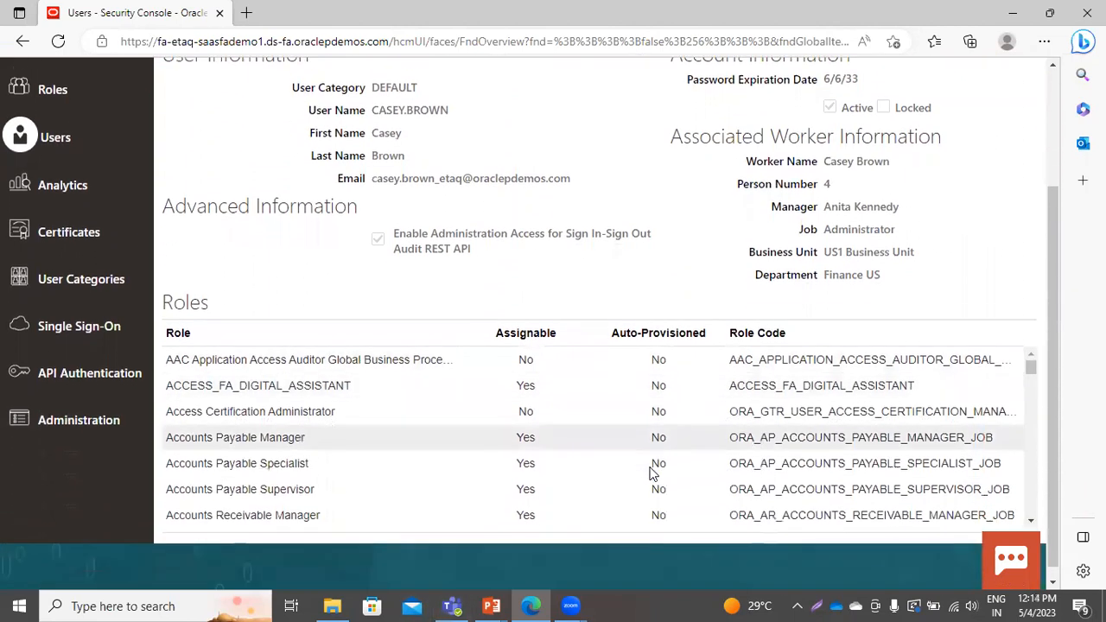
click(1030, 510)
scroll(1031, 511, down, 5)
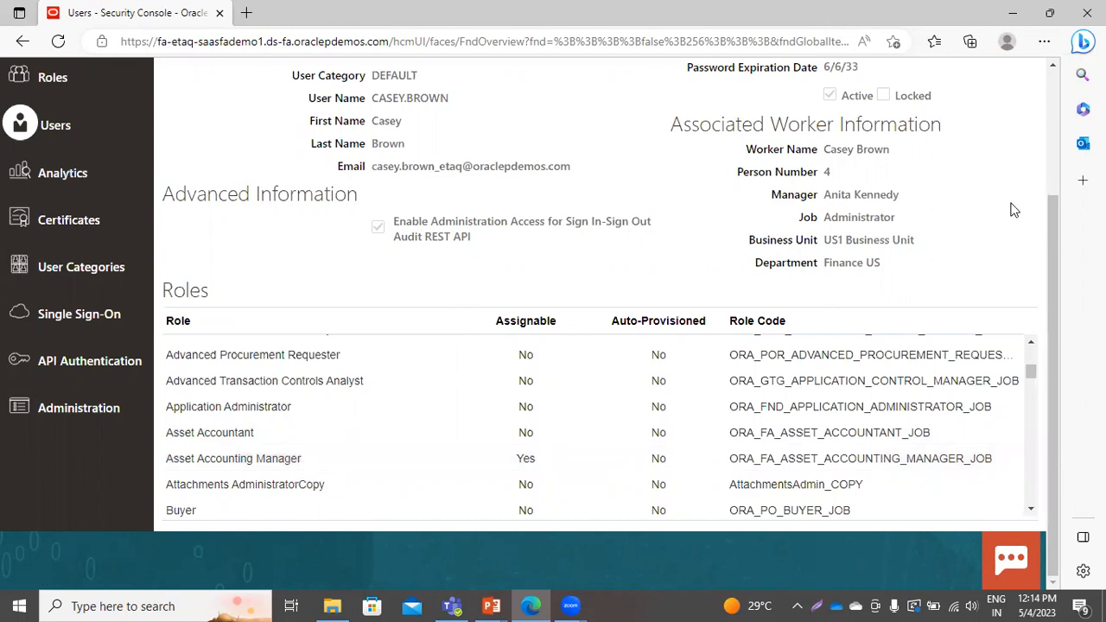
scroll(1009, 207, up, 3)
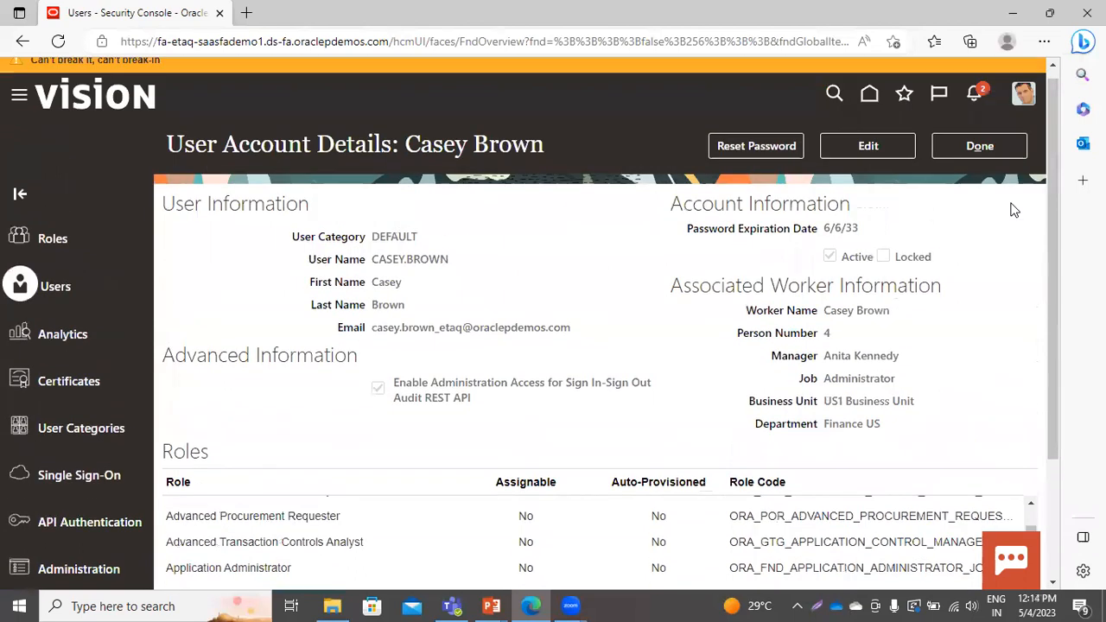
scroll(1014, 209, up, 1)
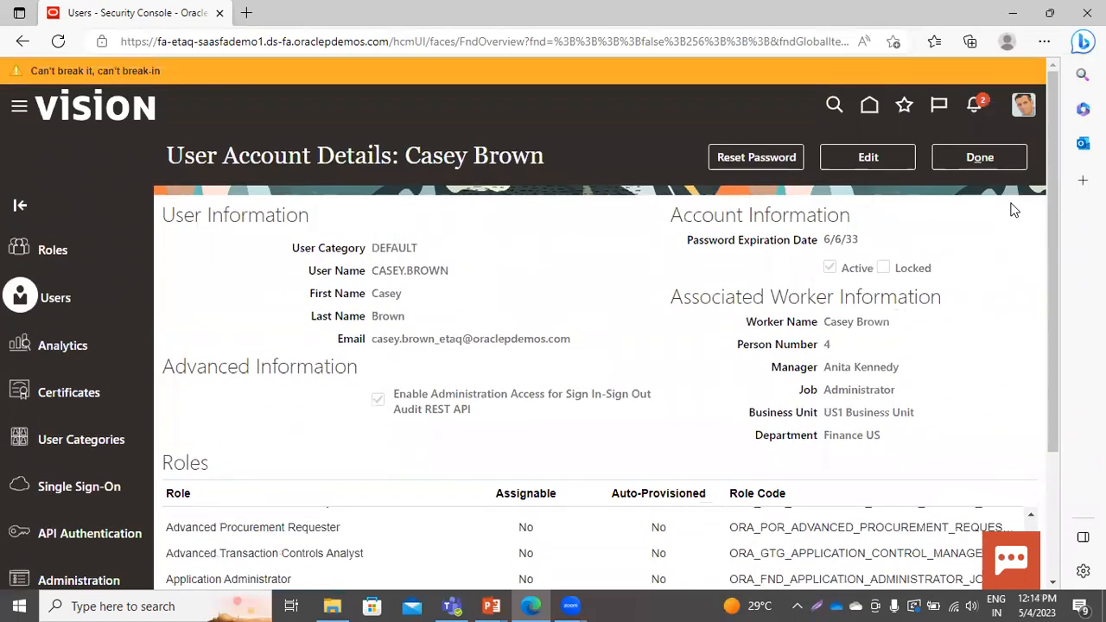
Start editing the user account and look up the Asset Accountant role for adding a role membership, without adding it
click(875, 160)
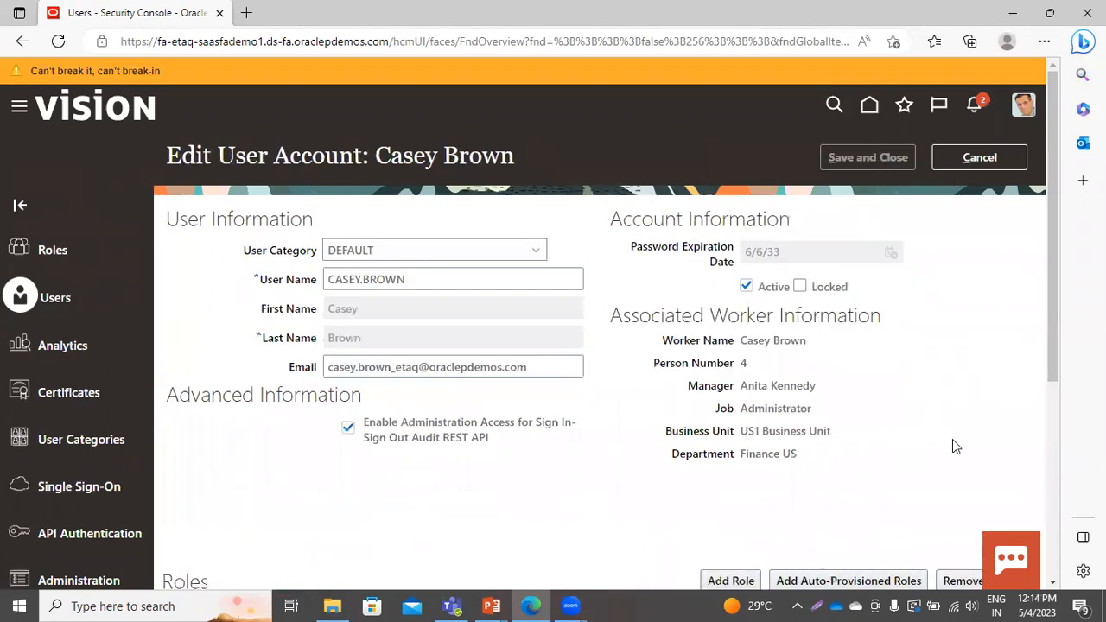
scroll(822, 506, down, 2)
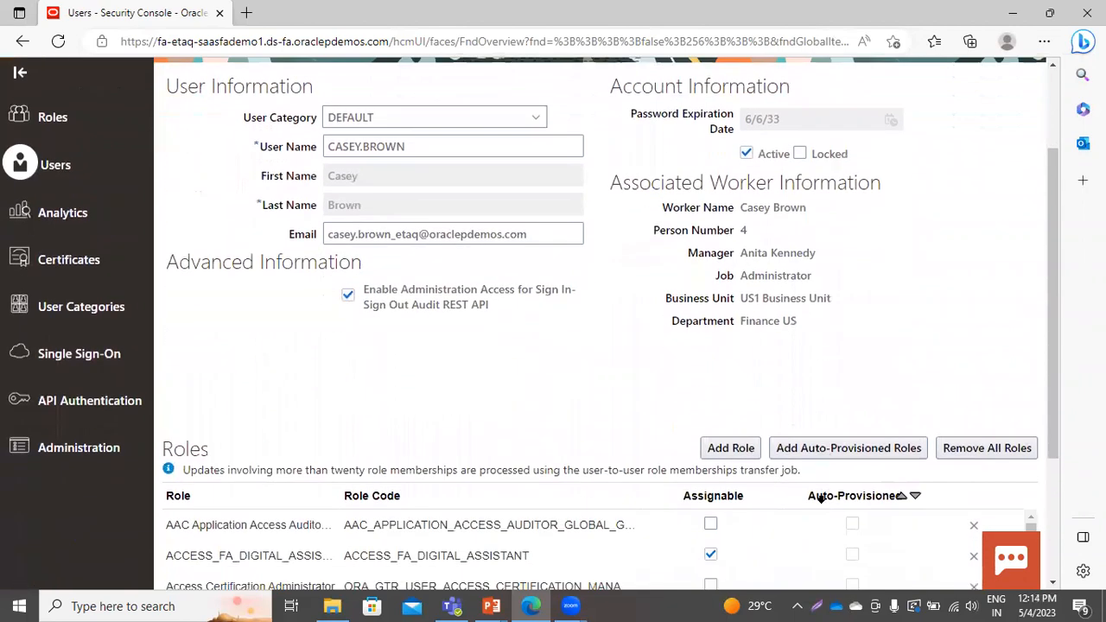
click(733, 452)
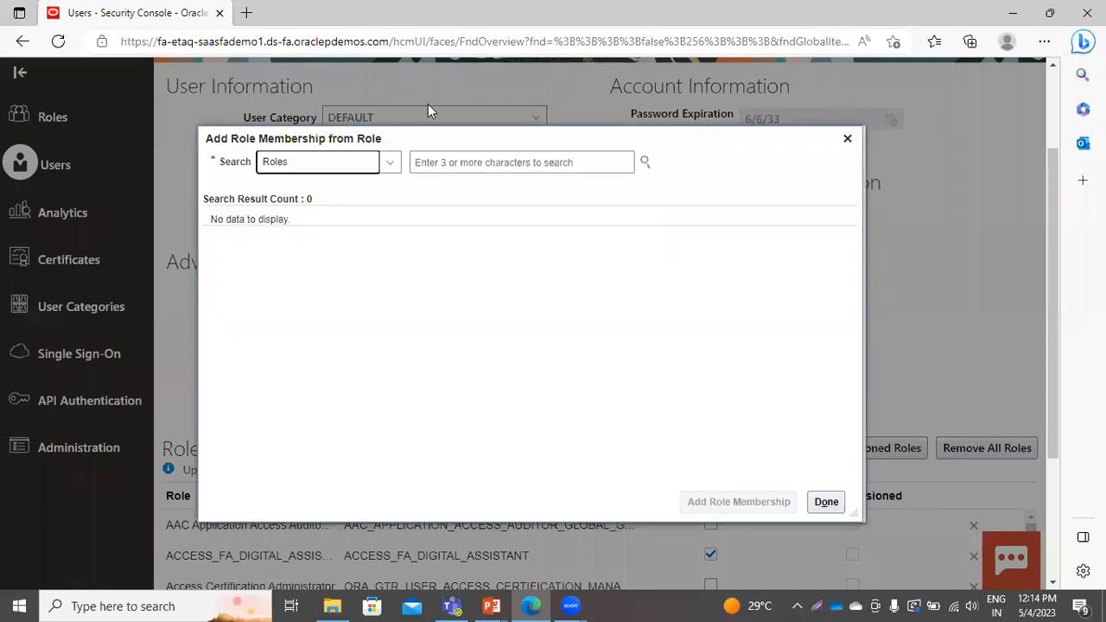
click(456, 166)
text(asset a)
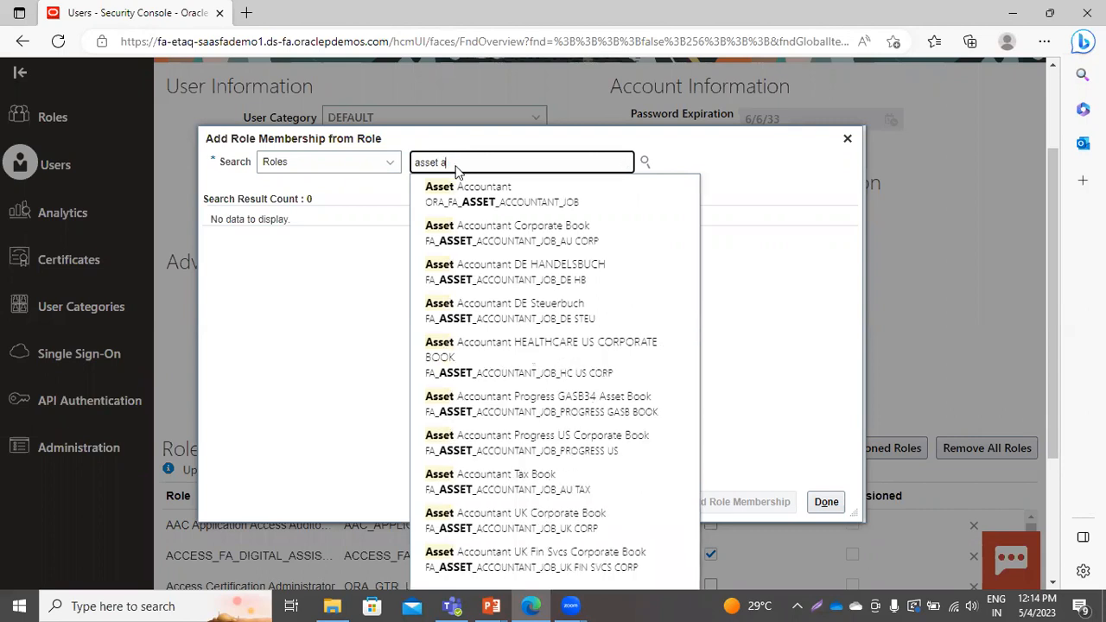
click(469, 196)
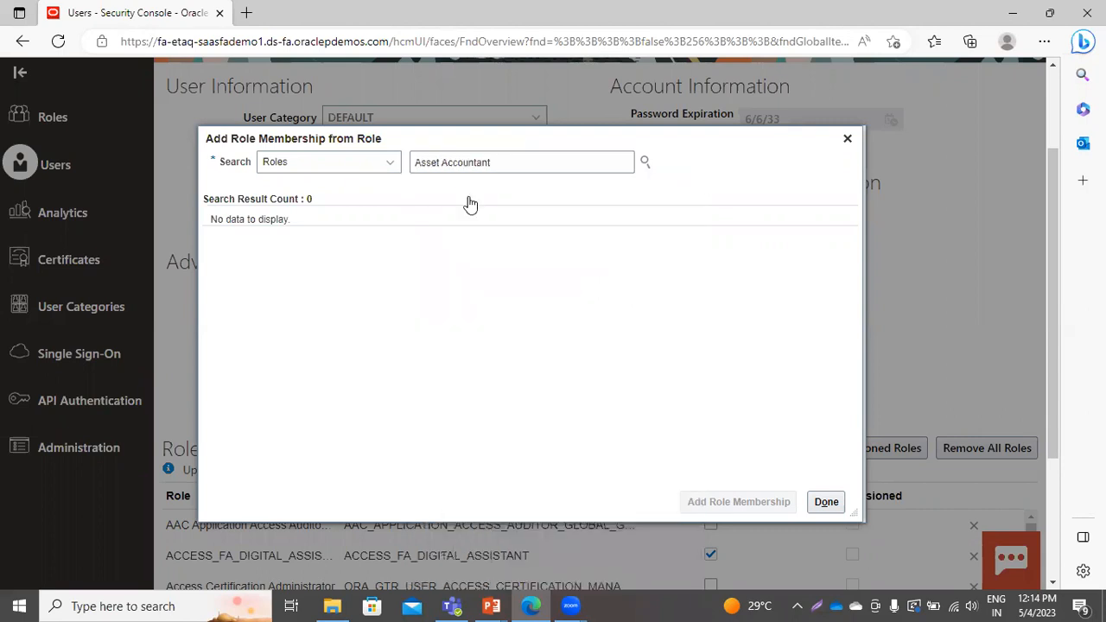
click(469, 198)
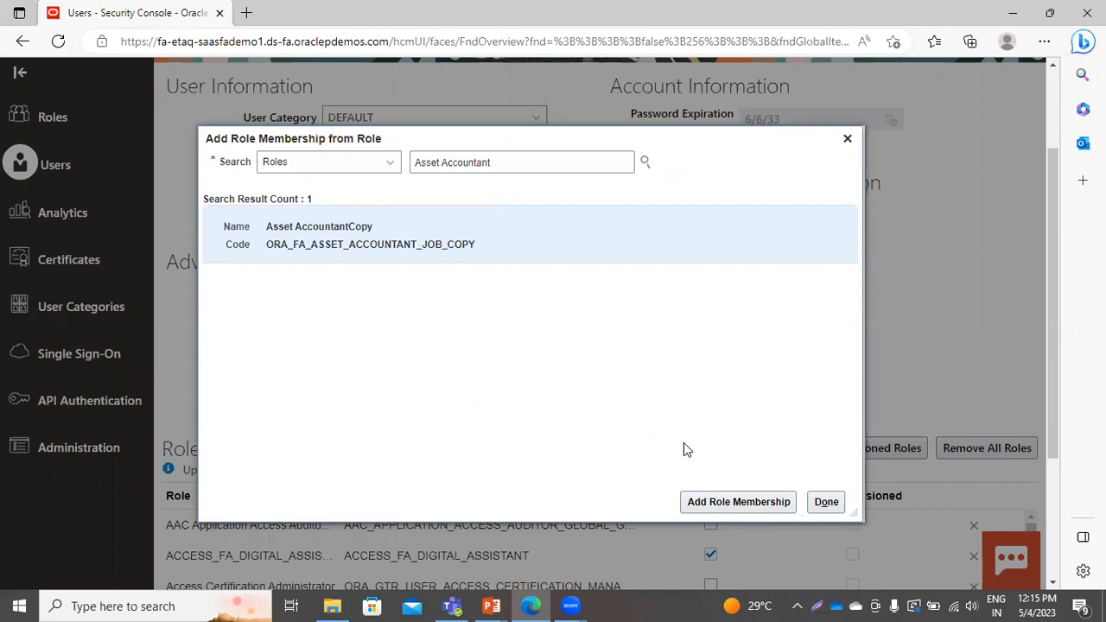
click(829, 502)
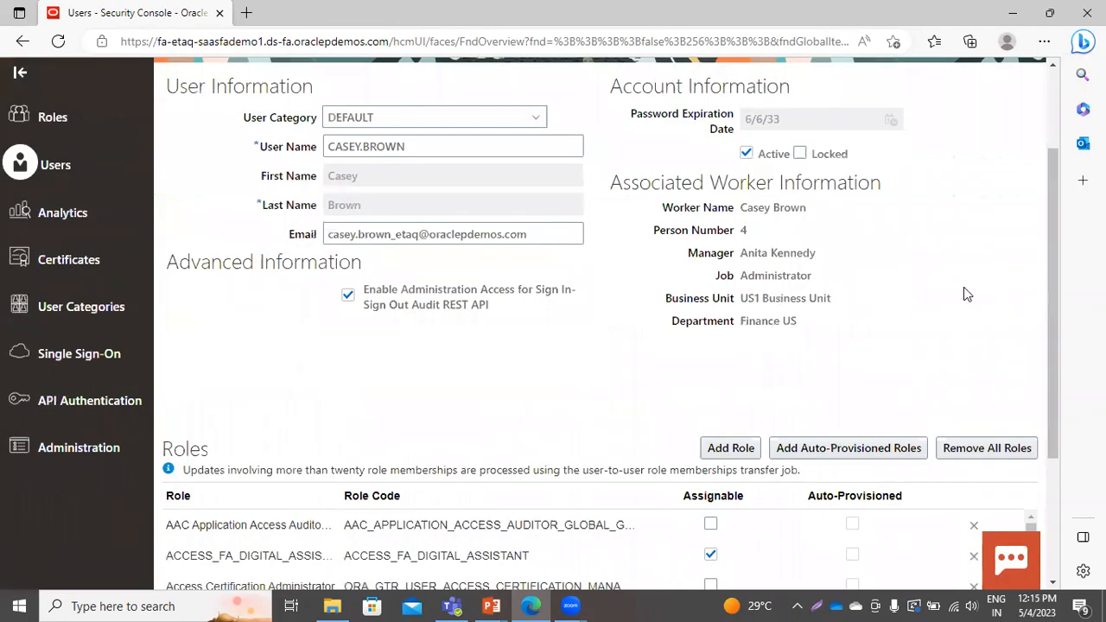
Cancel editing the user account and return from its details to the user accounts list
scroll(966, 293, up, 3)
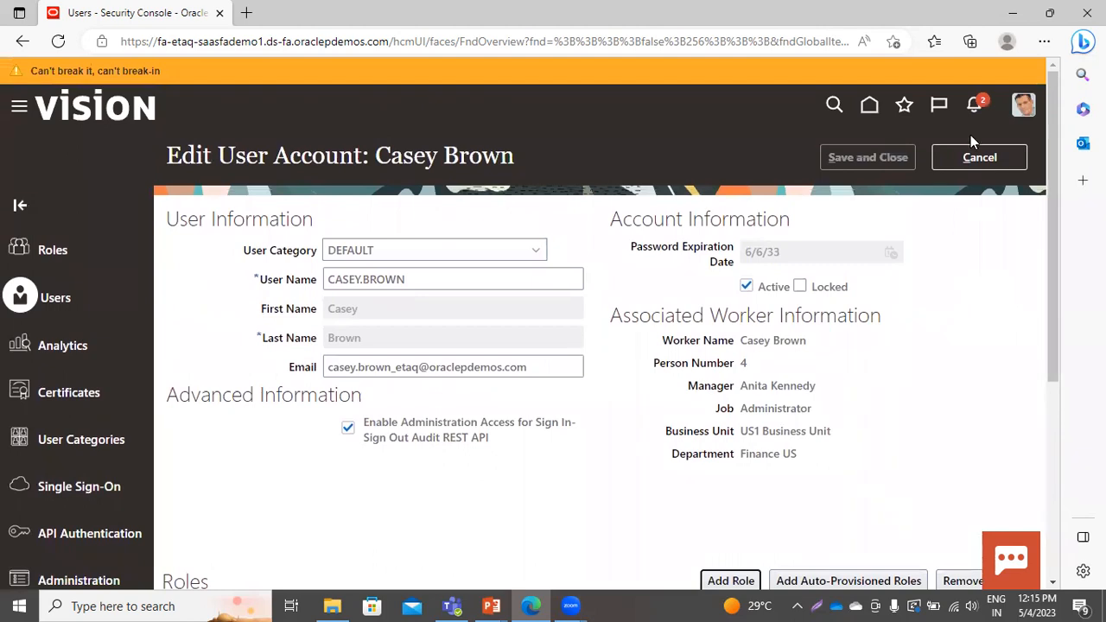
scroll(944, 325, down, 2)
scroll(944, 325, up, 2)
click(997, 154)
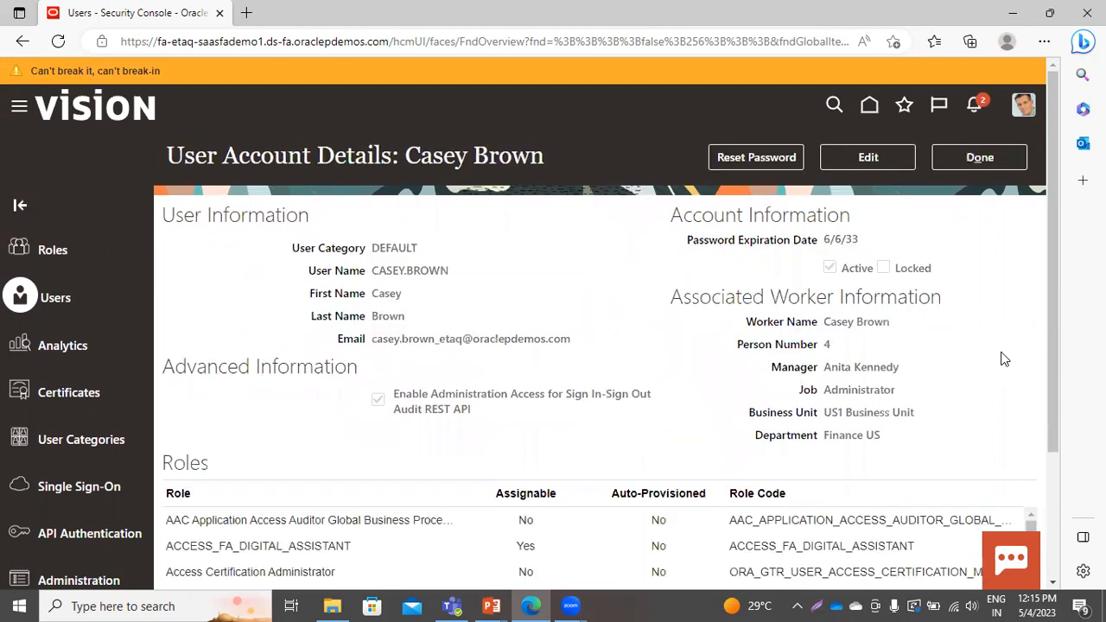
click(981, 158)
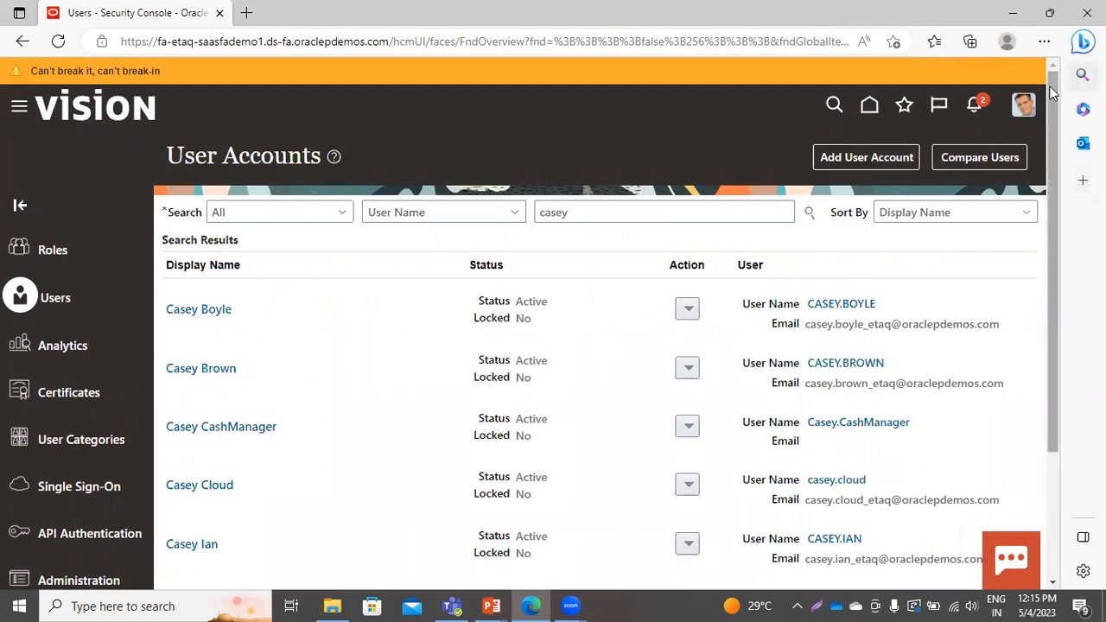
Return to the home page and open Setup and Maintenance
click(867, 105)
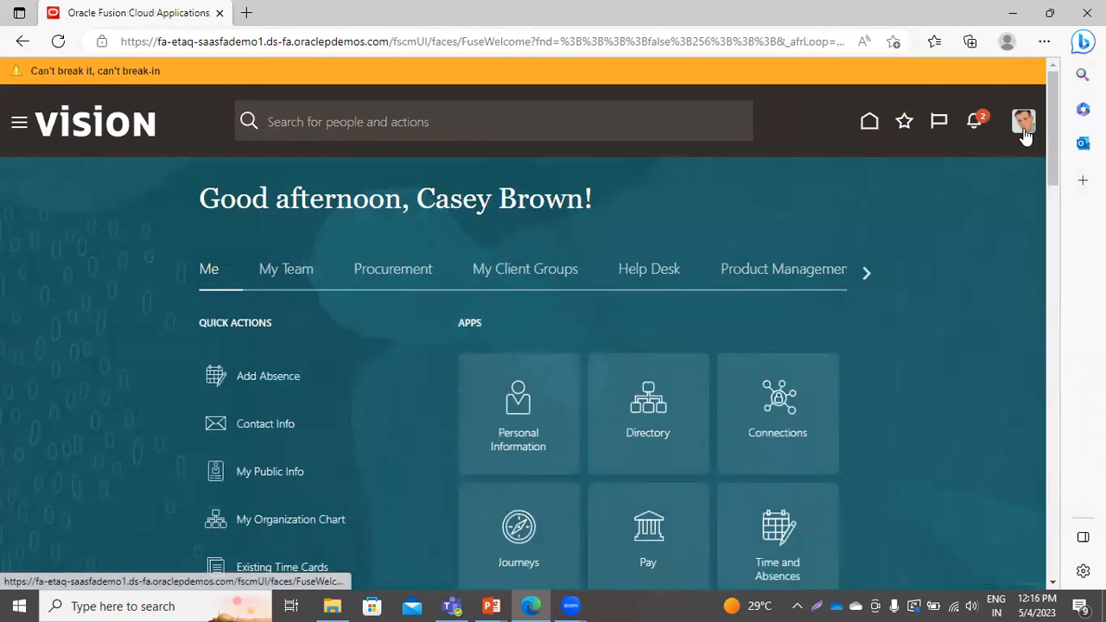
click(1022, 126)
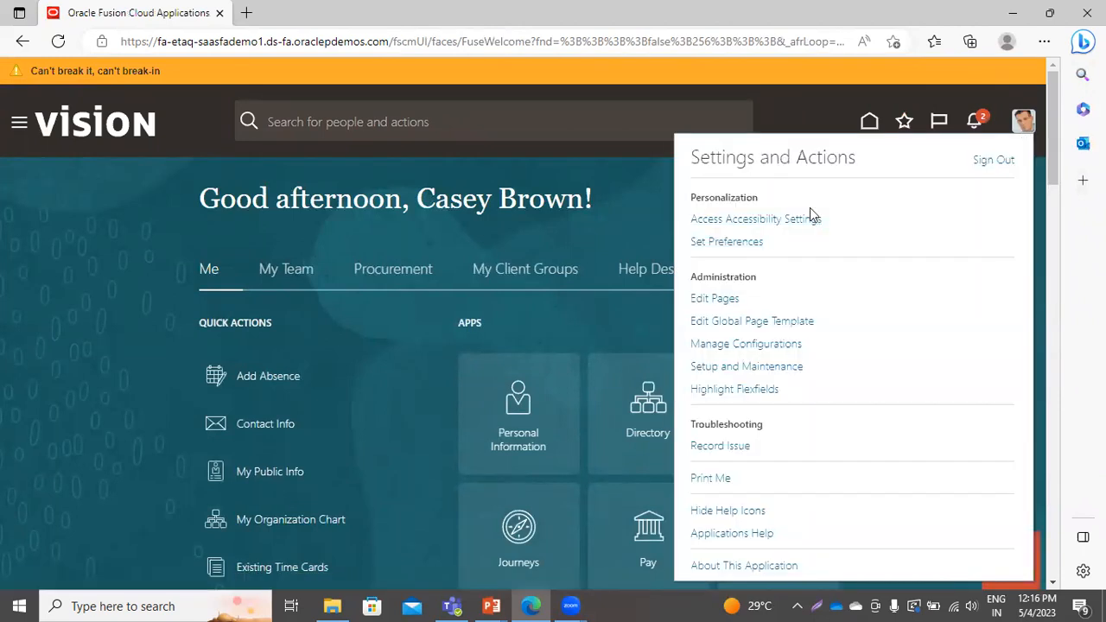
click(716, 367)
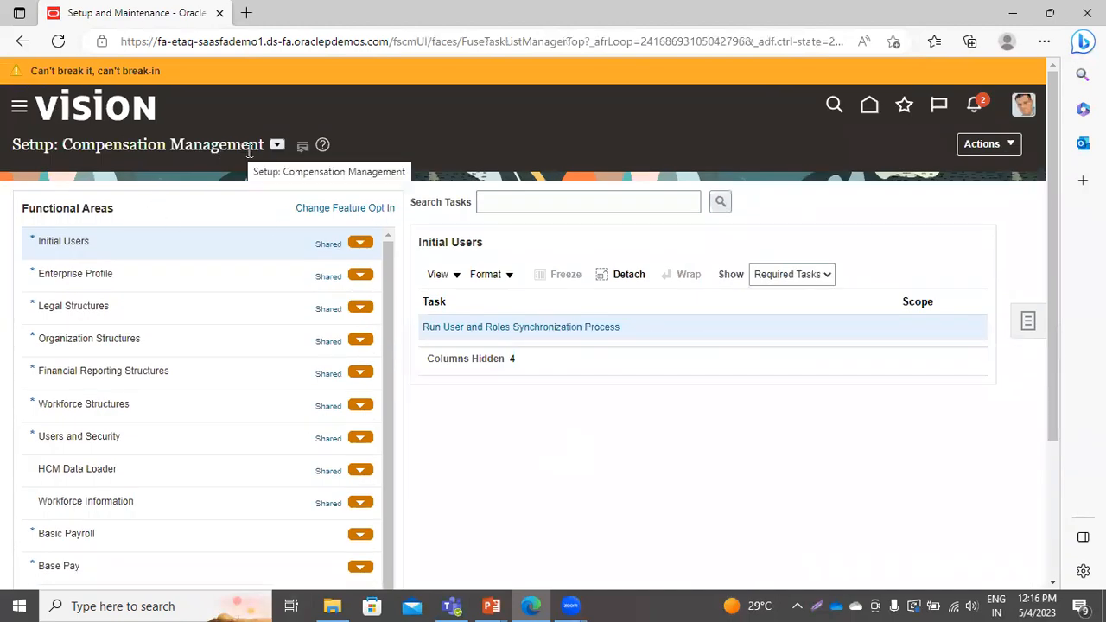
Switch the setup offering to Financials
click(276, 146)
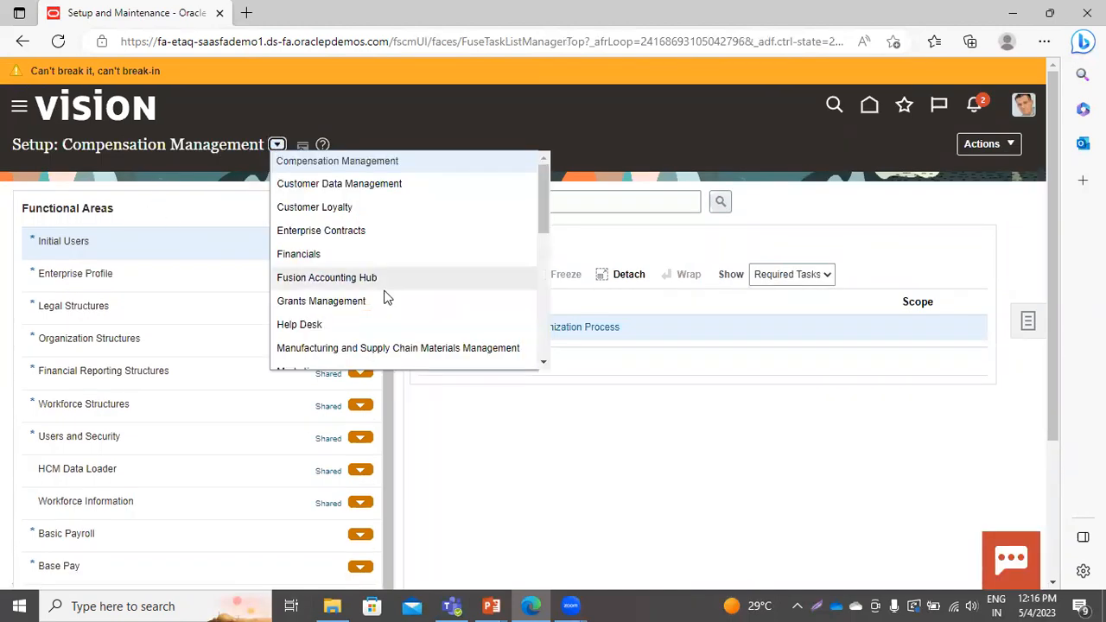
click(542, 362)
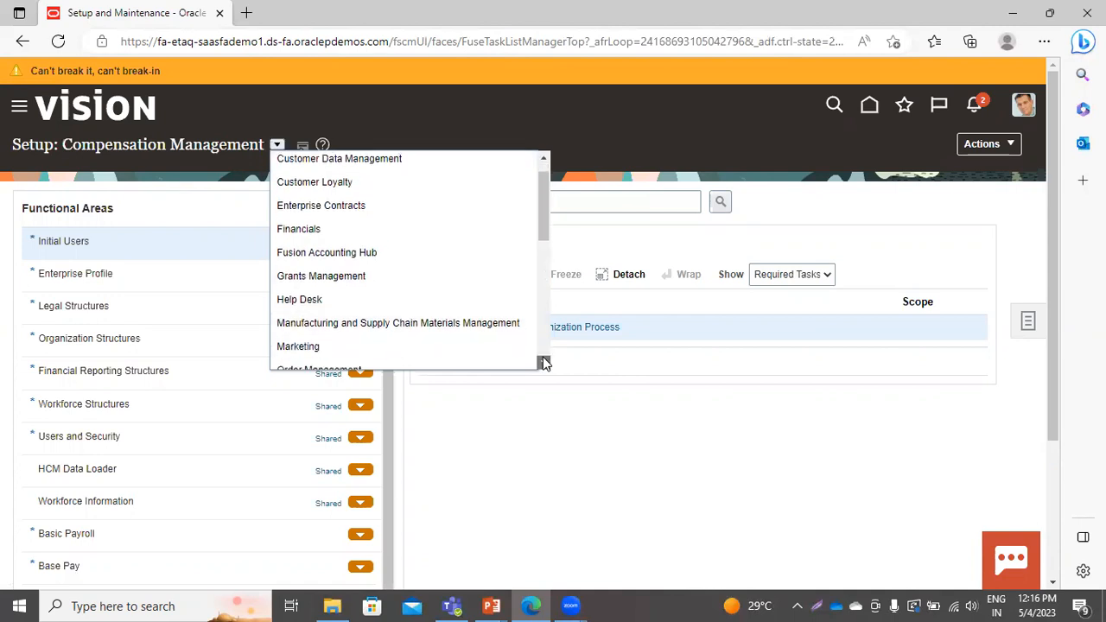
scroll(542, 362, down, 3)
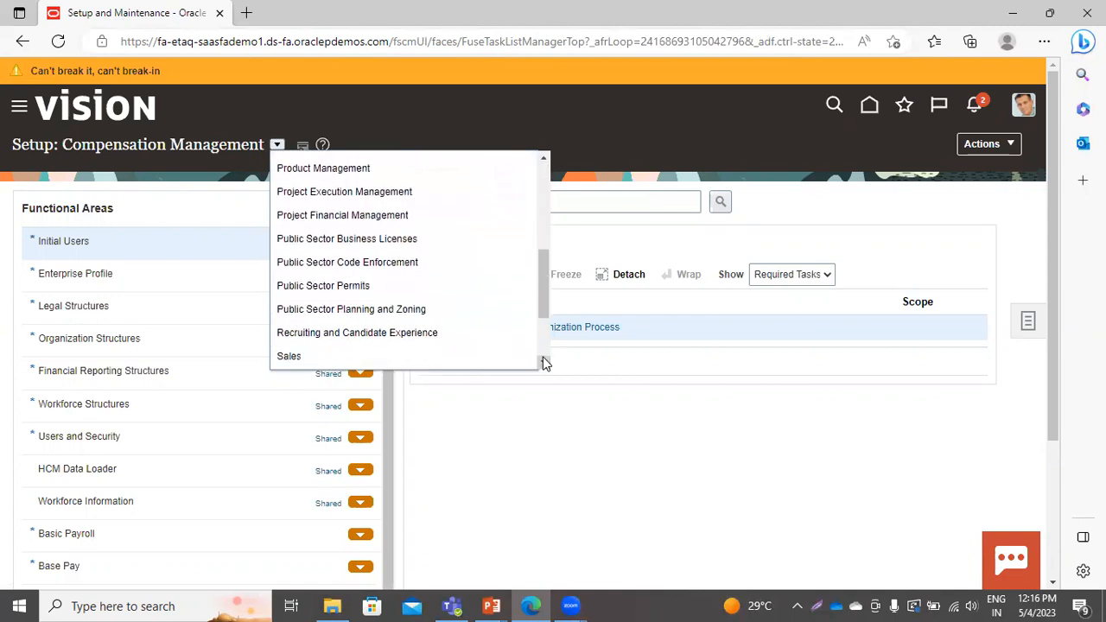
click(542, 158)
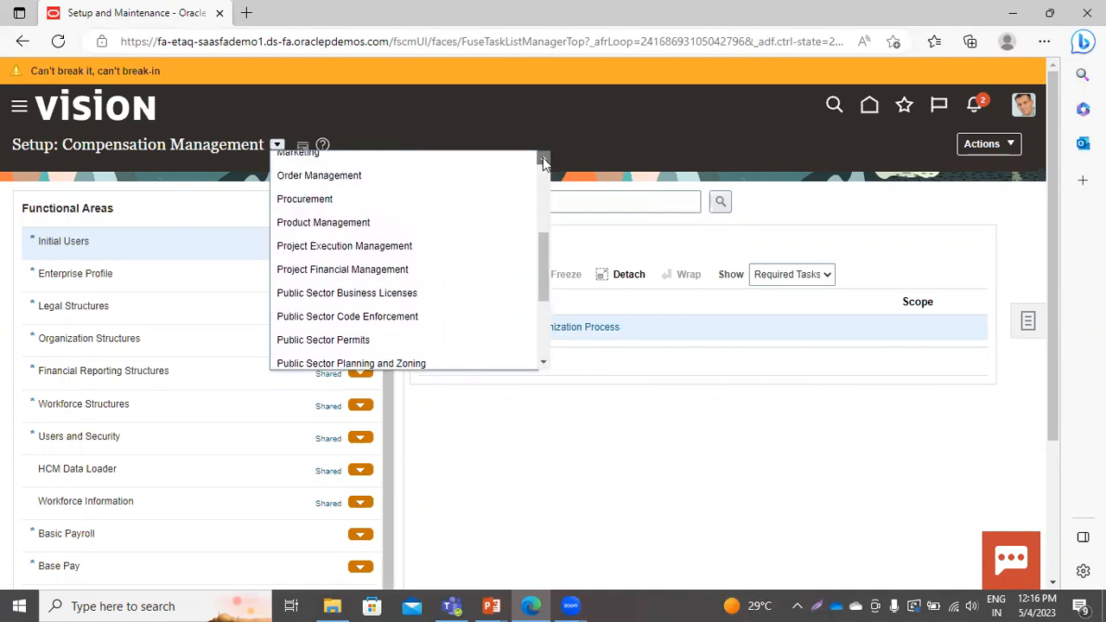
click(542, 158)
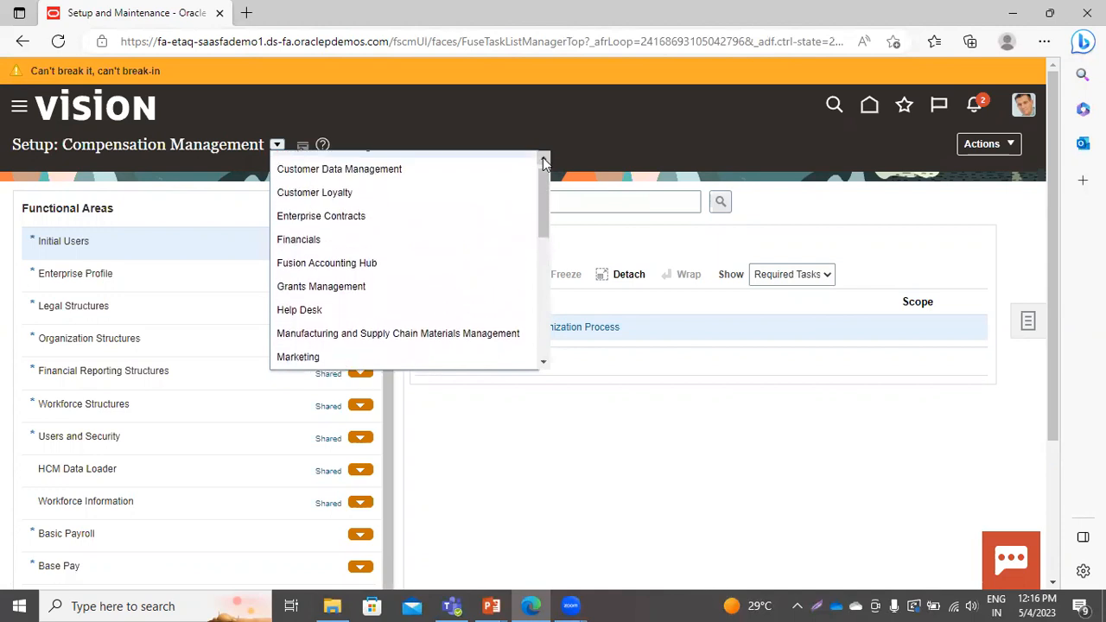
click(291, 254)
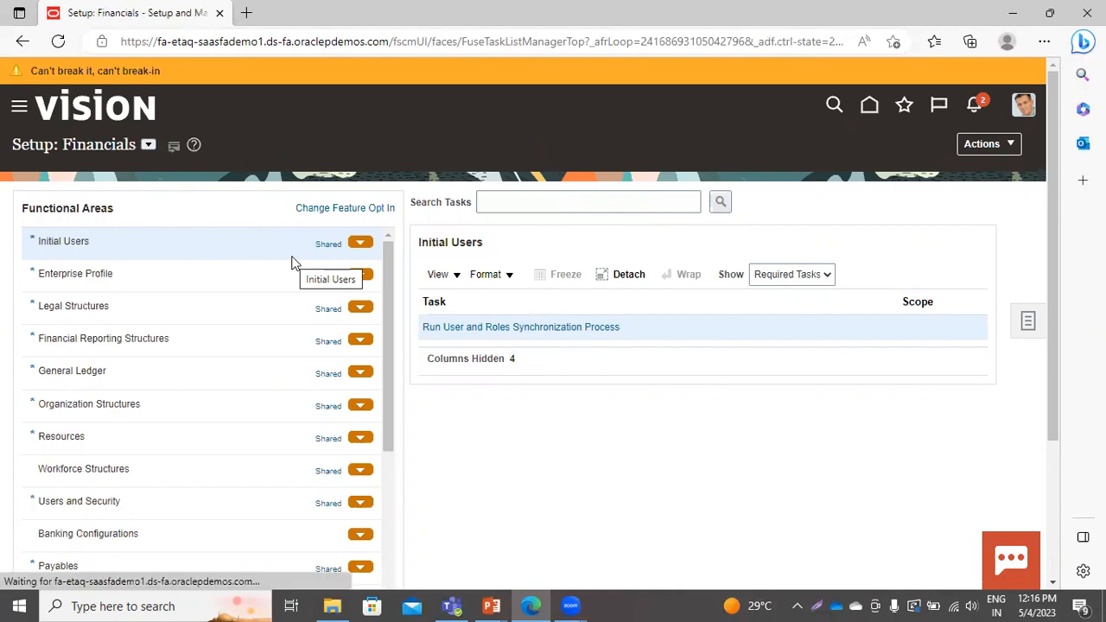
Open the Manage Fiscal Years task in the Fixed Assets functional area
scroll(389, 402, down, 3)
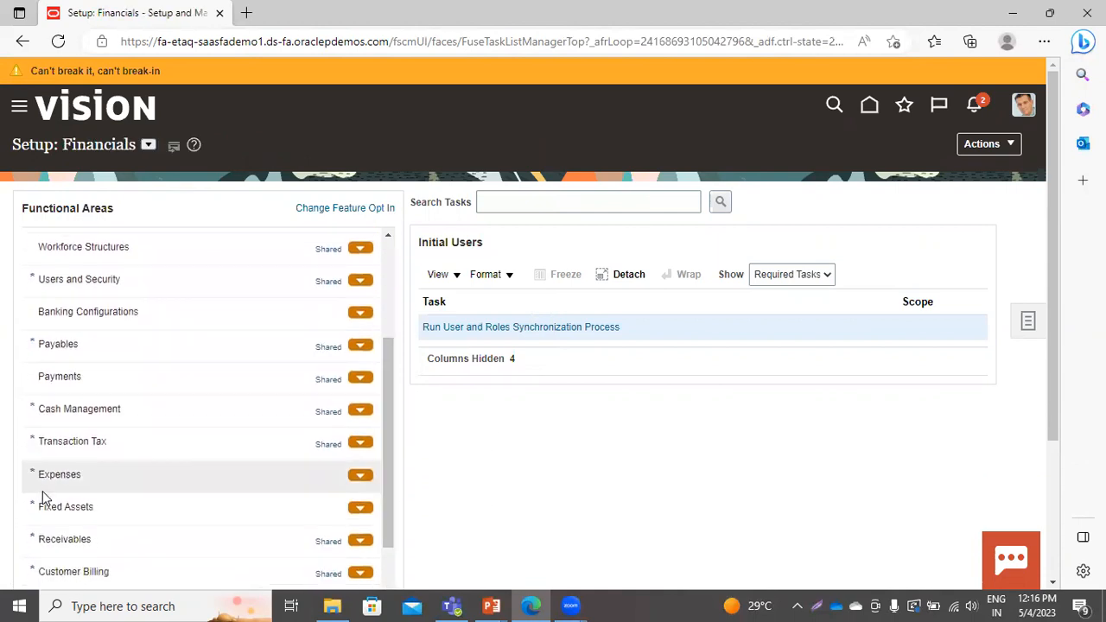
click(85, 509)
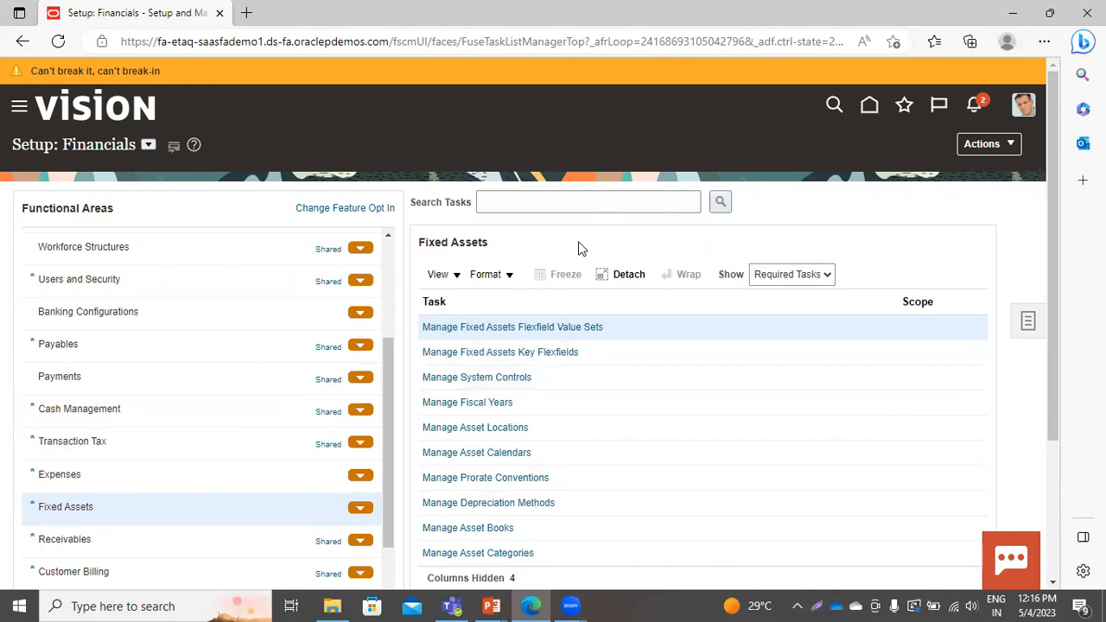
click(492, 402)
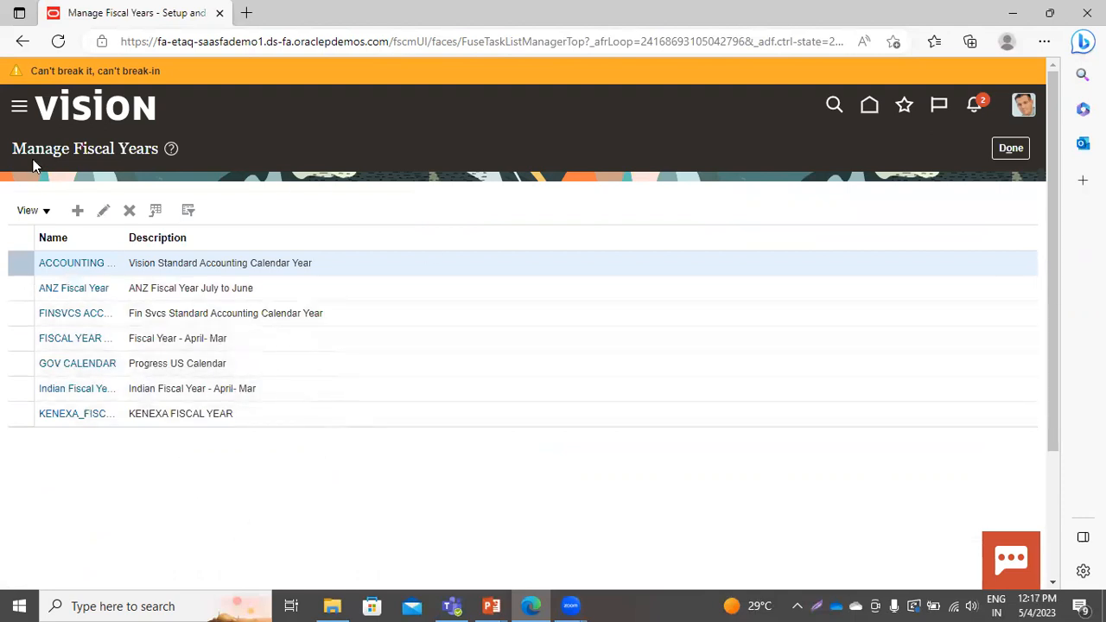
Create a fiscal year named PPM Fiscal Year with the description PPM Fiscal Year and save it
click(79, 214)
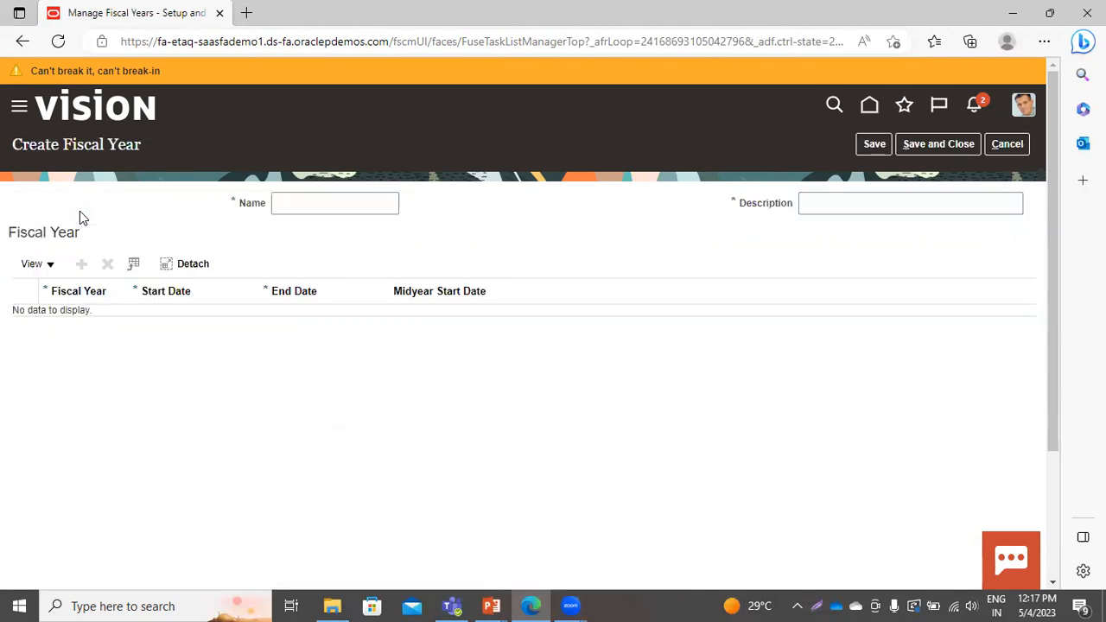
click(367, 202)
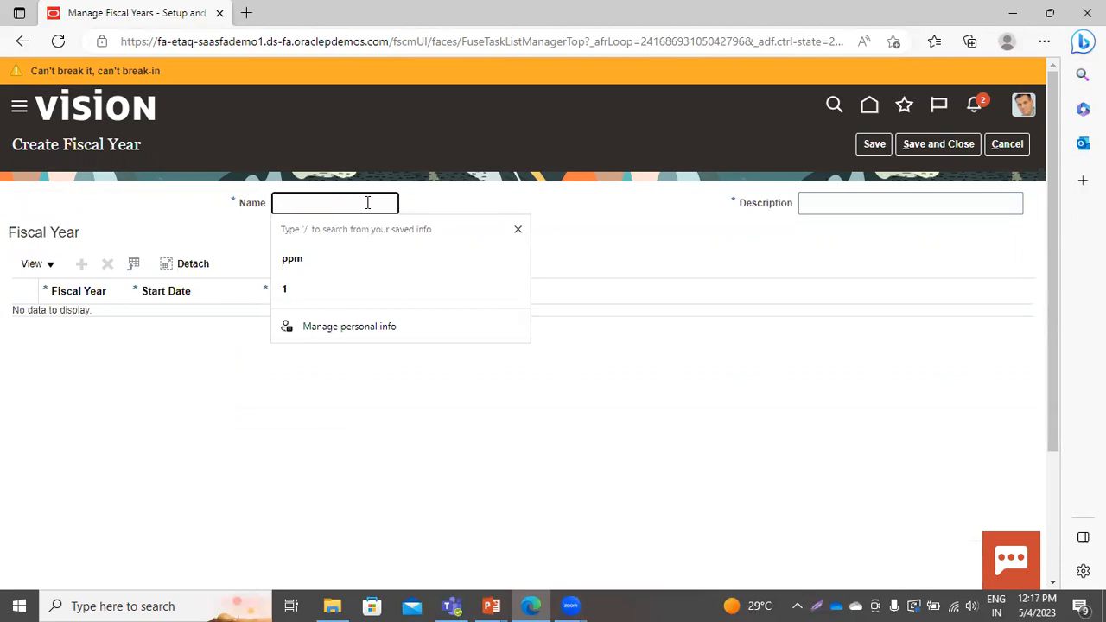
text(PPM )
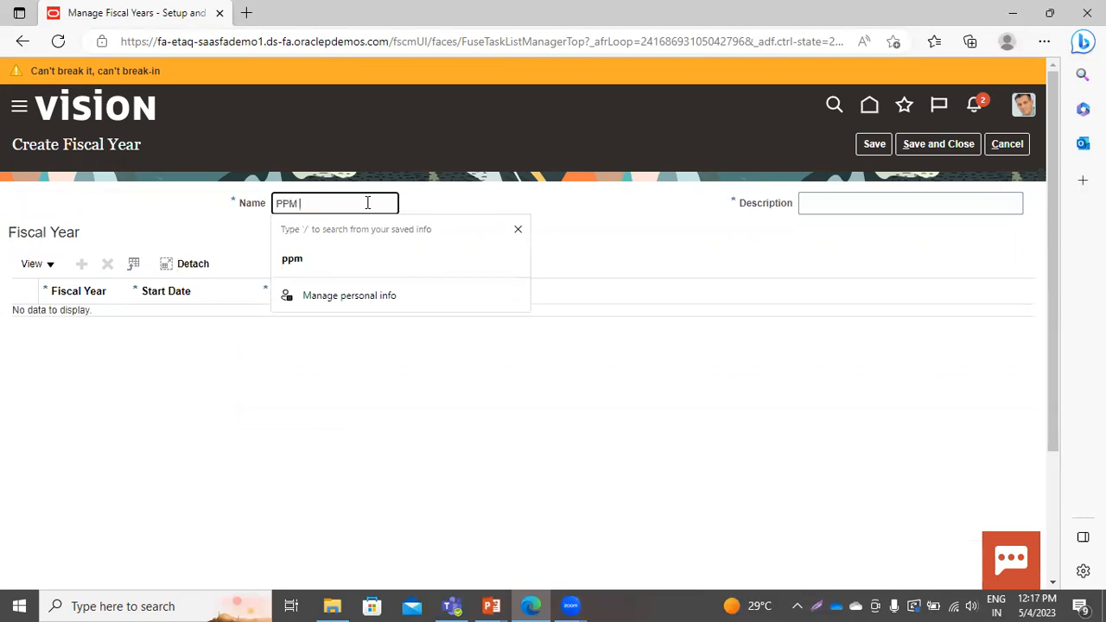
text(Fiscal )
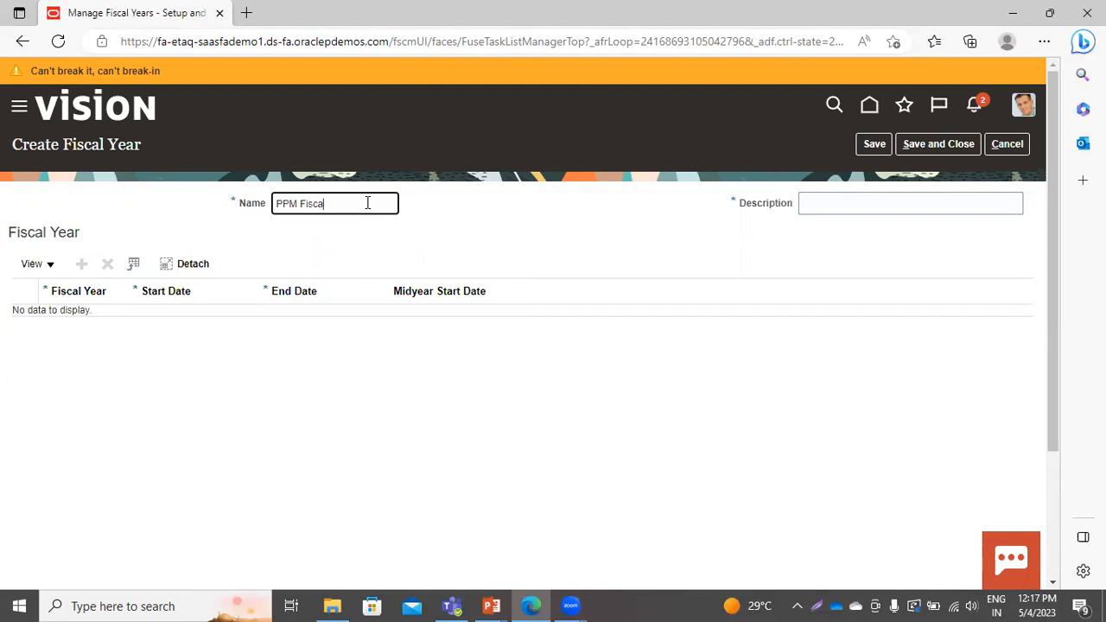
text(Year)
triple_click(361, 206)
key(ctrl+c)
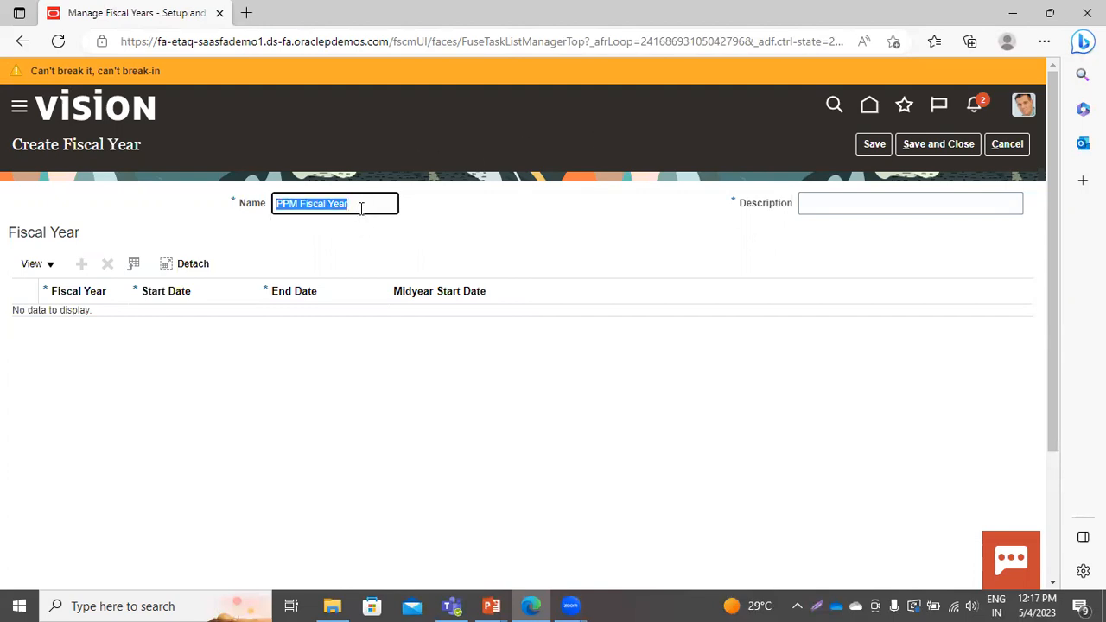
click(953, 209)
key(ctrl+v)
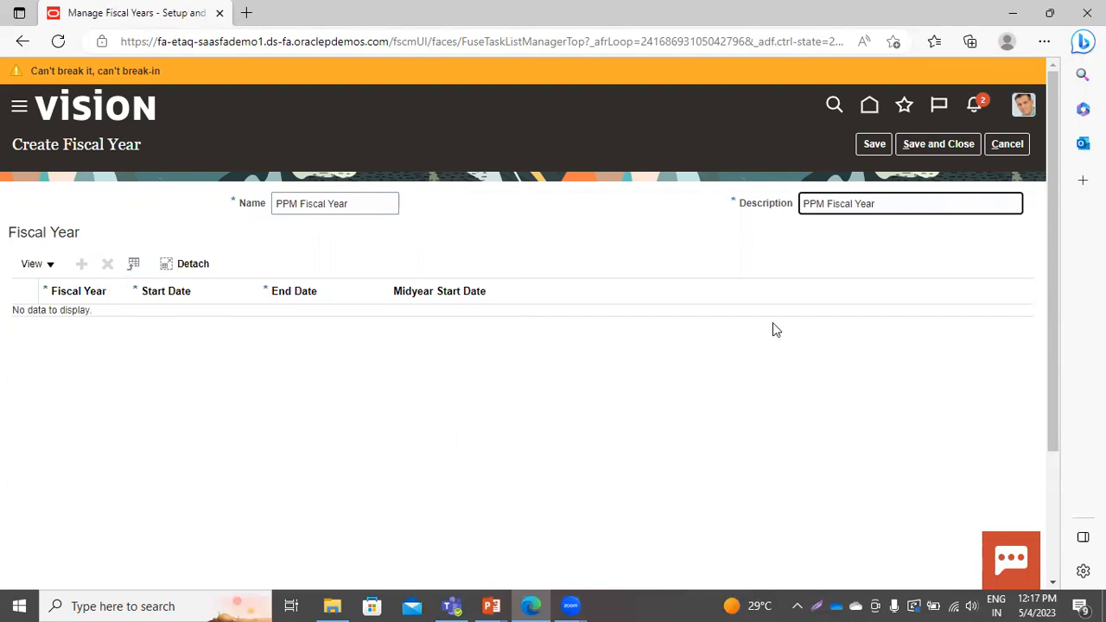
click(874, 145)
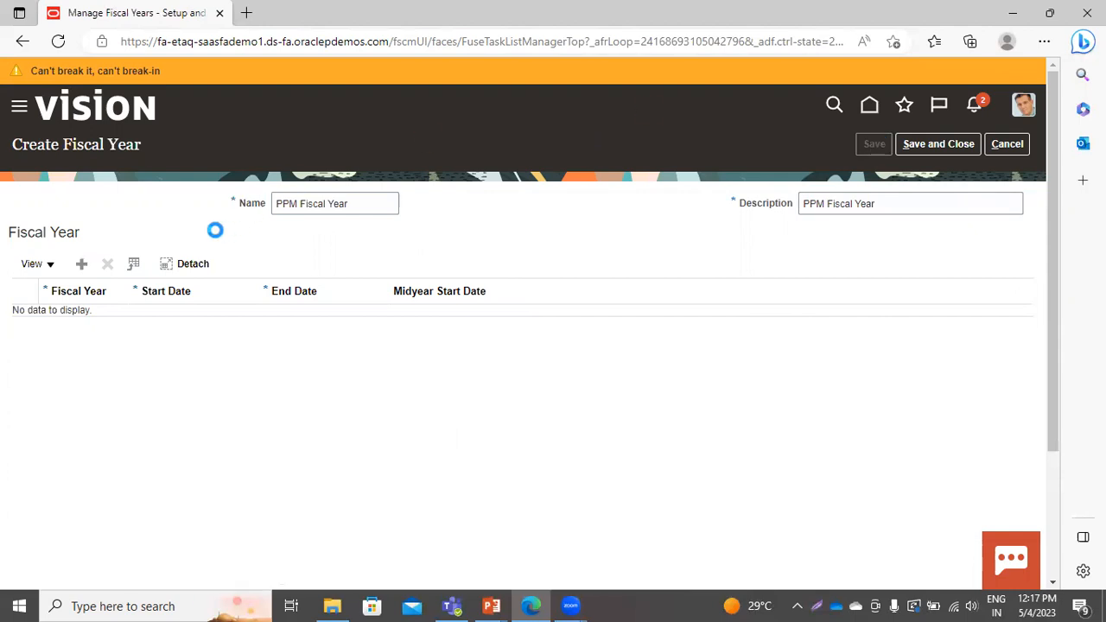
Add a row for fiscal year 2022 to PPM Fiscal Year and widen the start and end date columns
click(82, 265)
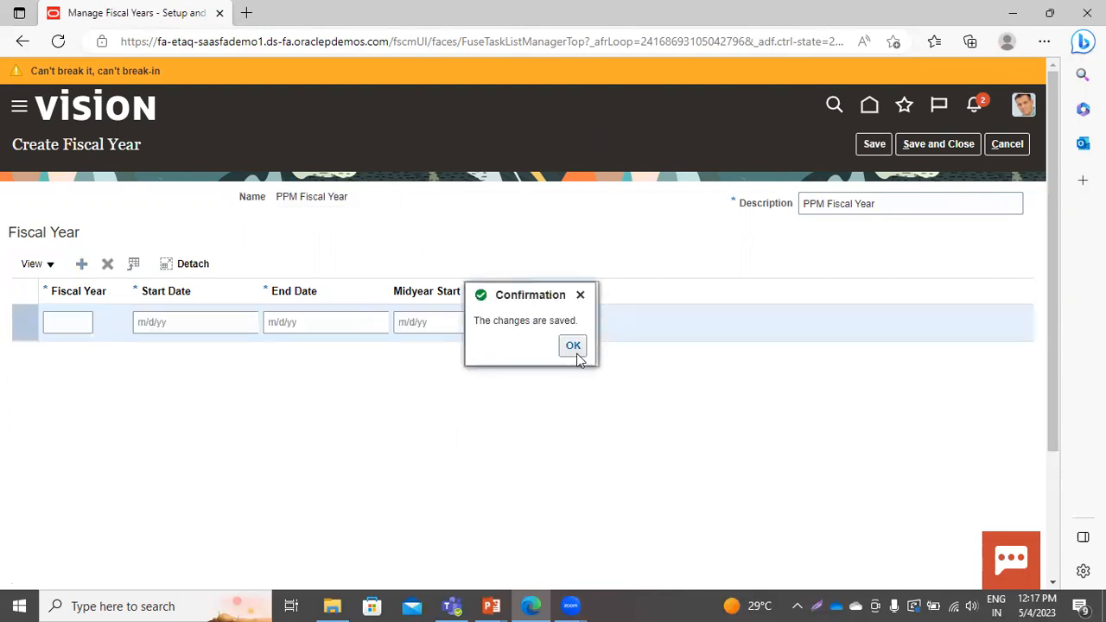
click(580, 296)
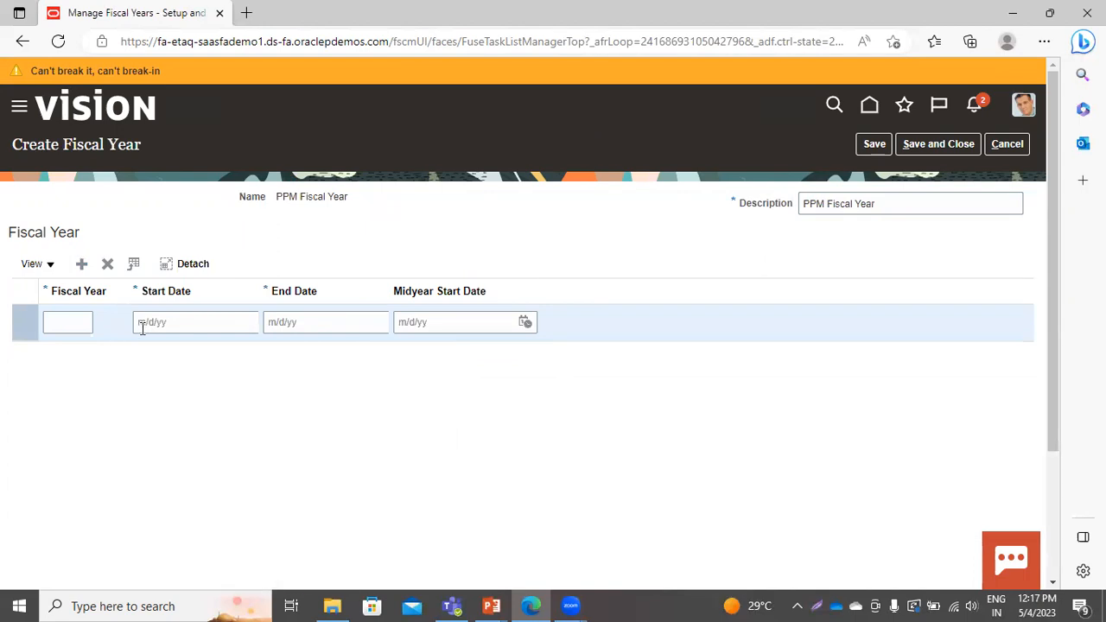
click(63, 320)
text(2022)
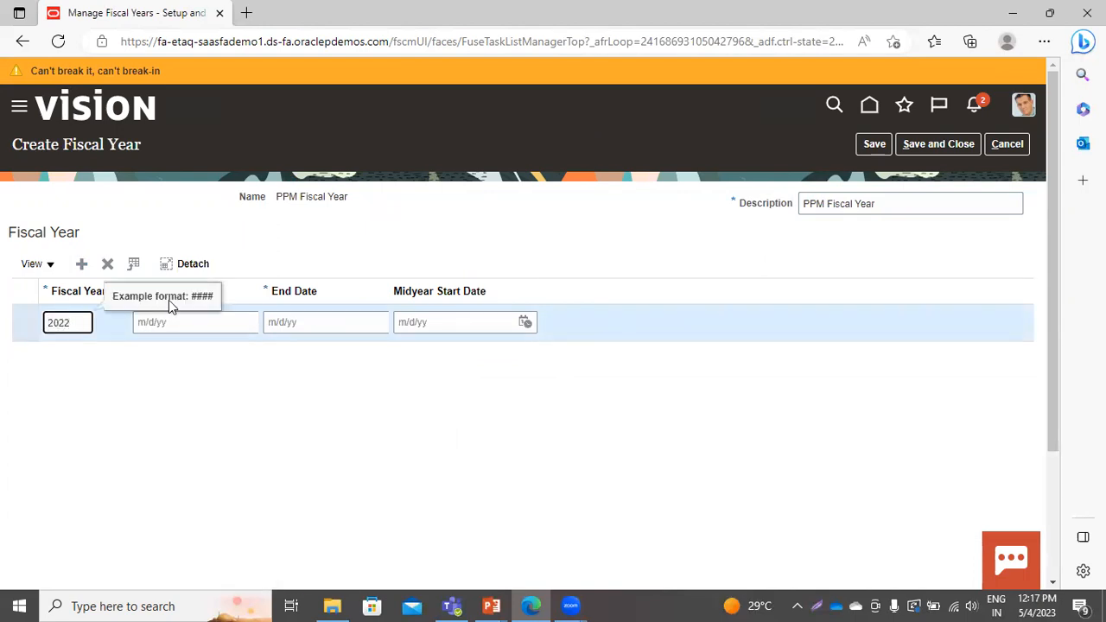
click(195, 510)
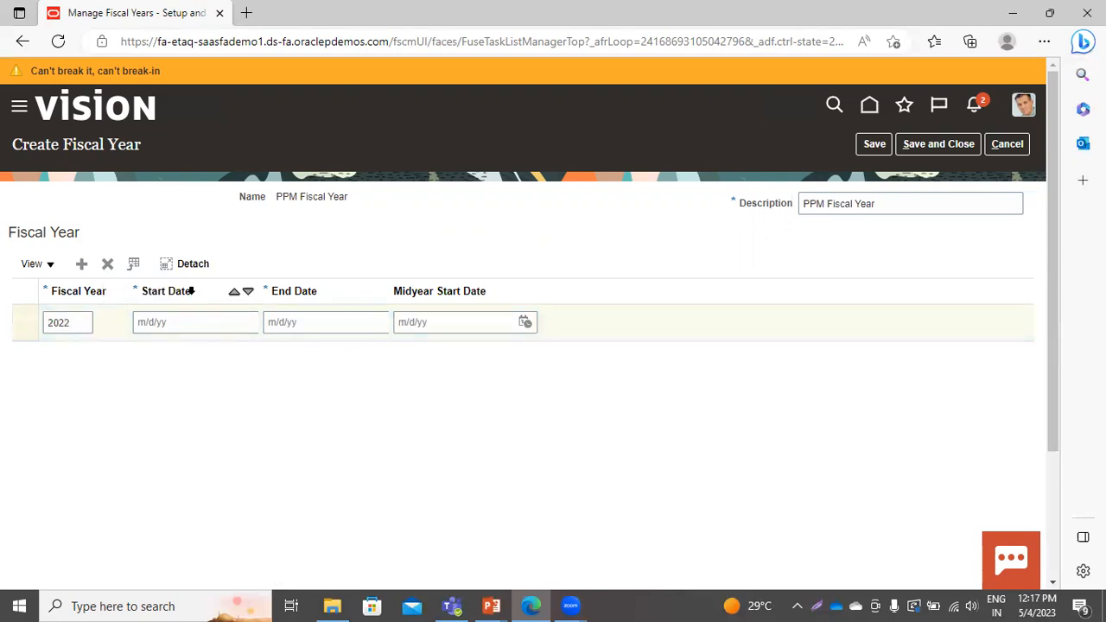
drag(259, 290, 303, 294)
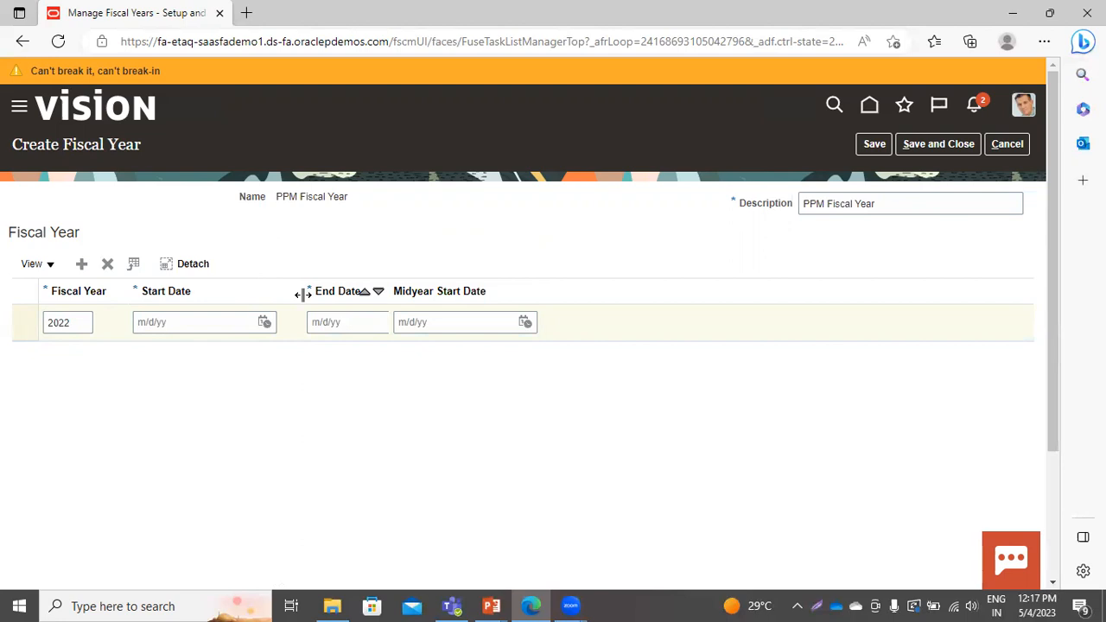
drag(393, 291, 468, 291)
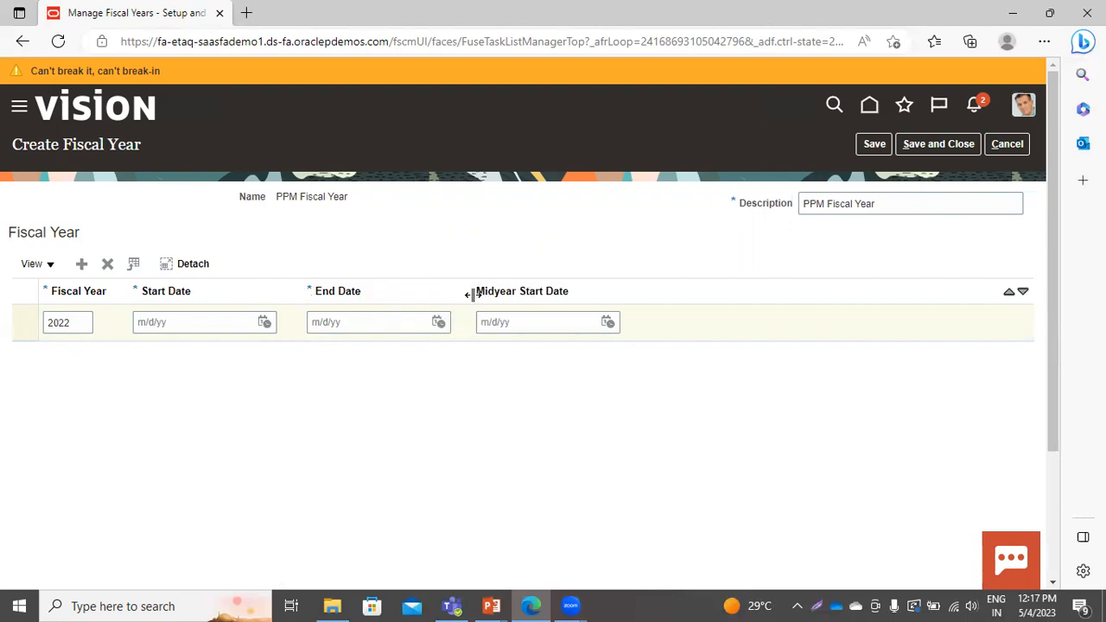
Enter 1/1/23 as the start date and 12/31/23 as the end date of the 2022 row
click(265, 322)
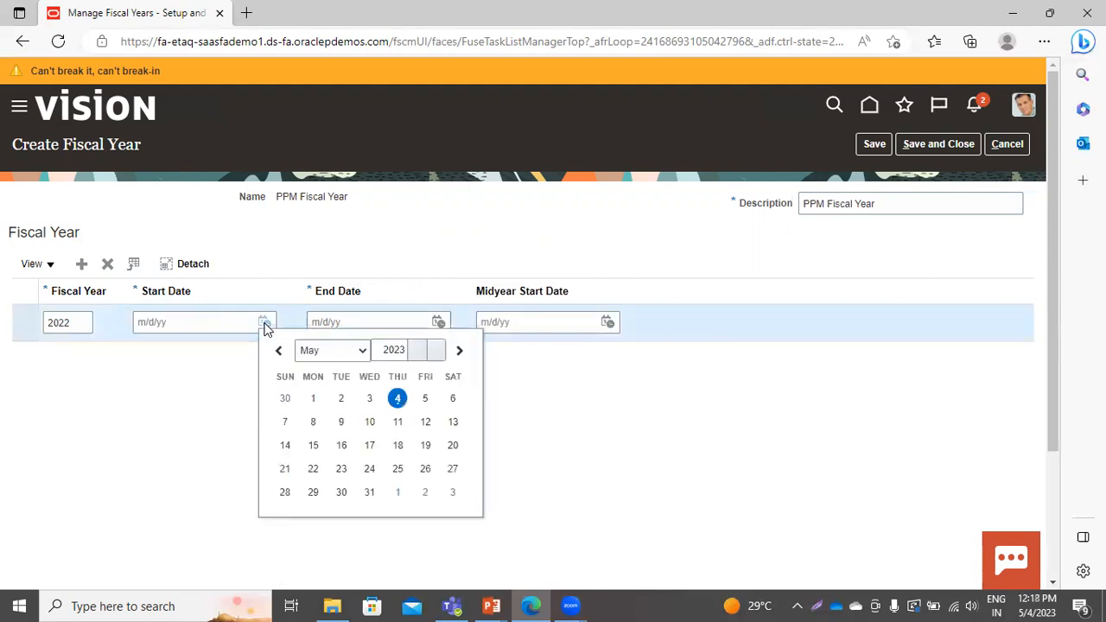
click(356, 356)
click(334, 370)
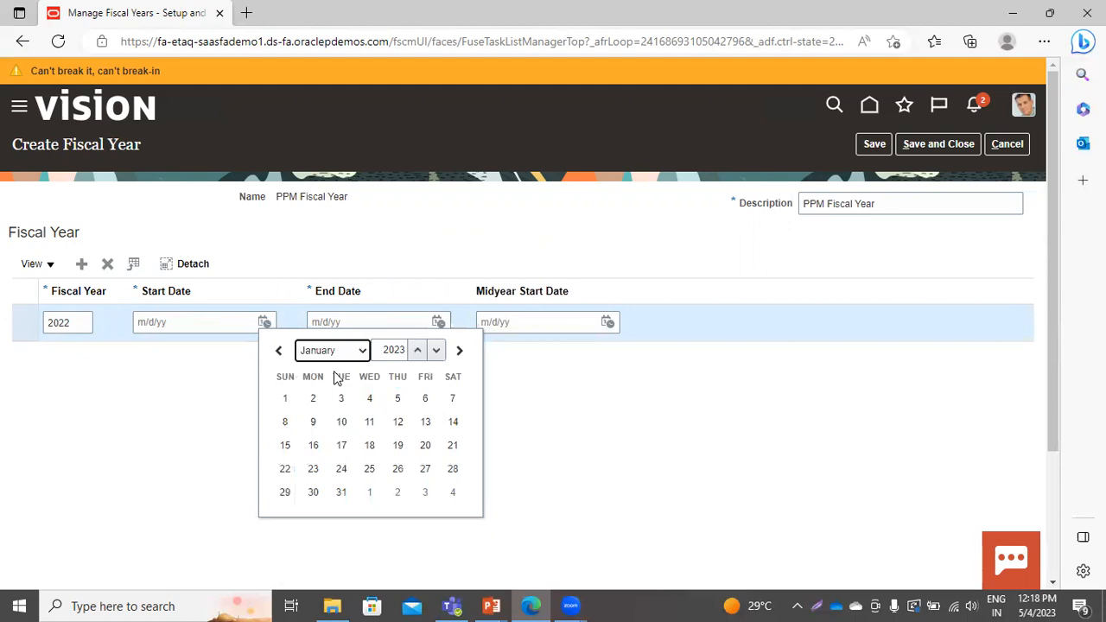
click(284, 398)
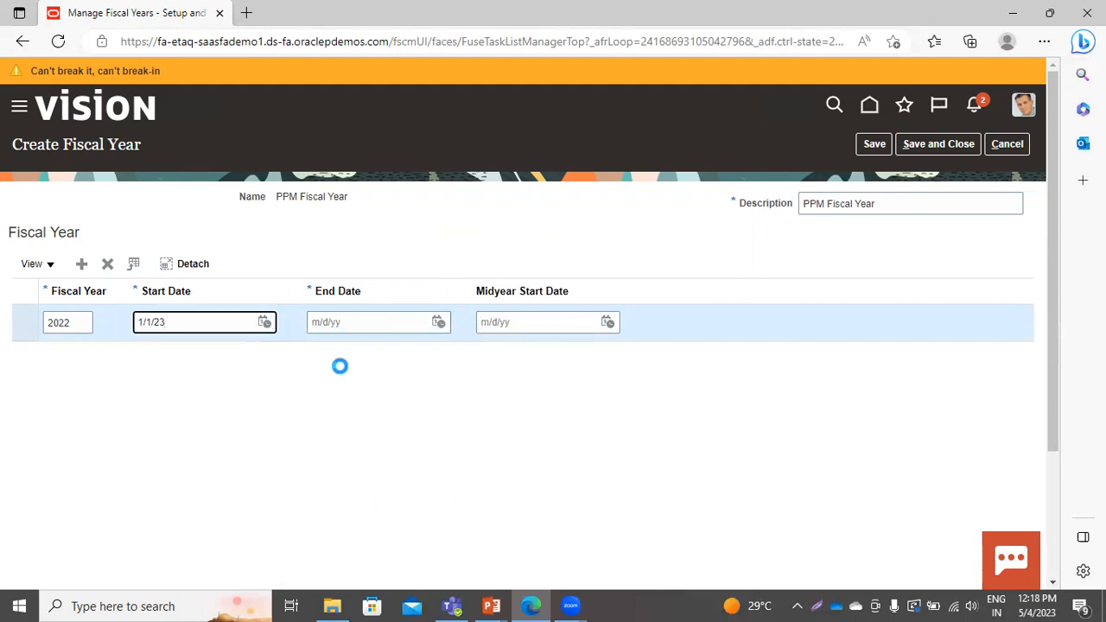
click(439, 322)
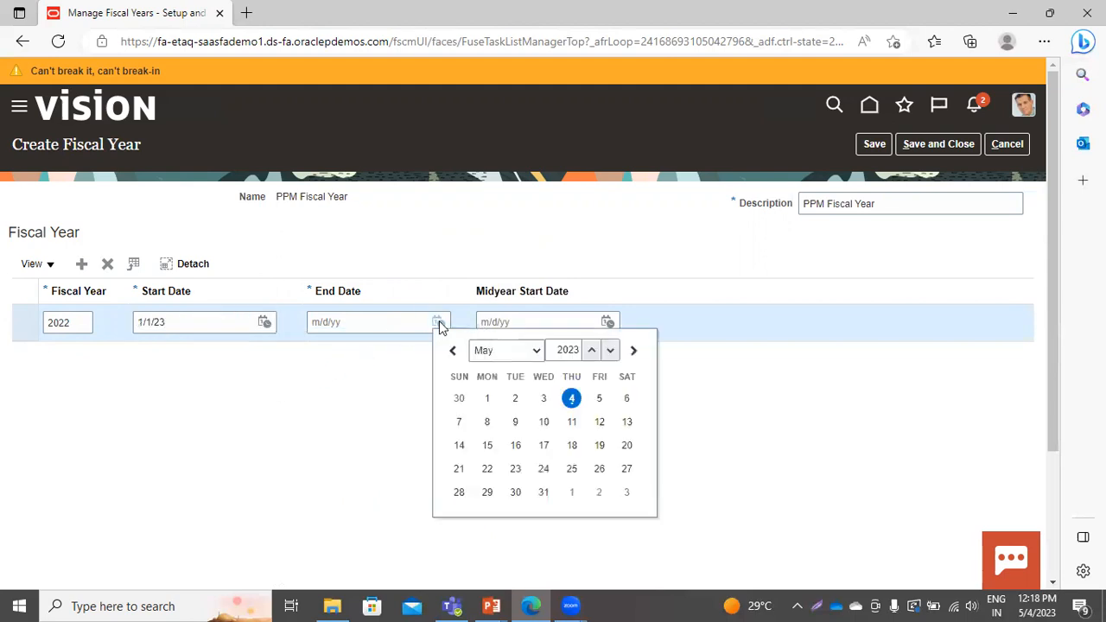
click(497, 349)
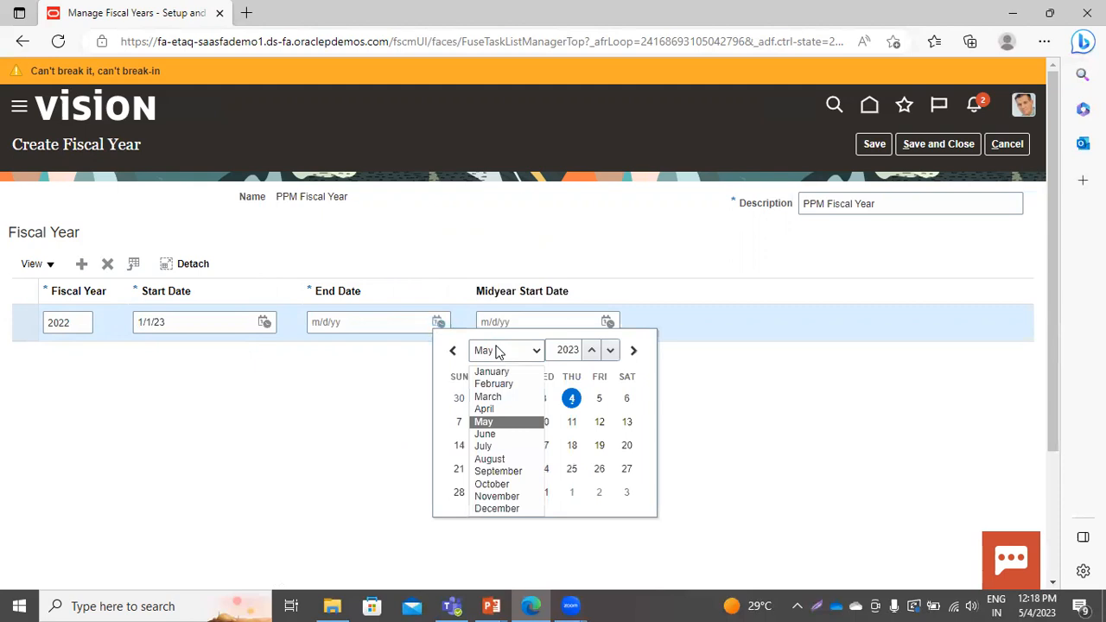
click(491, 507)
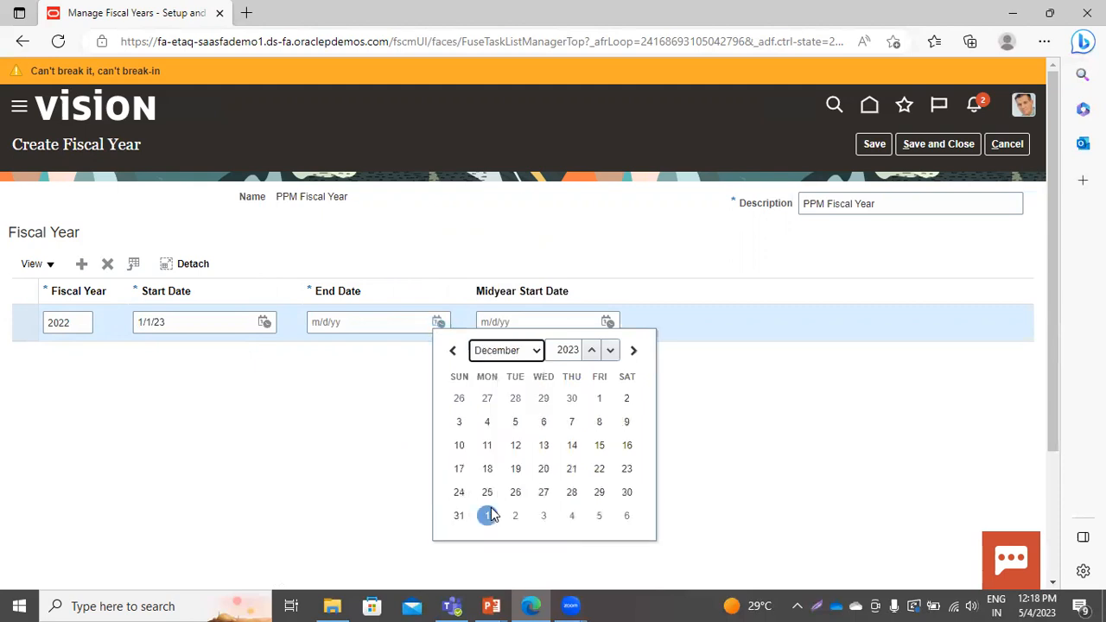
click(459, 515)
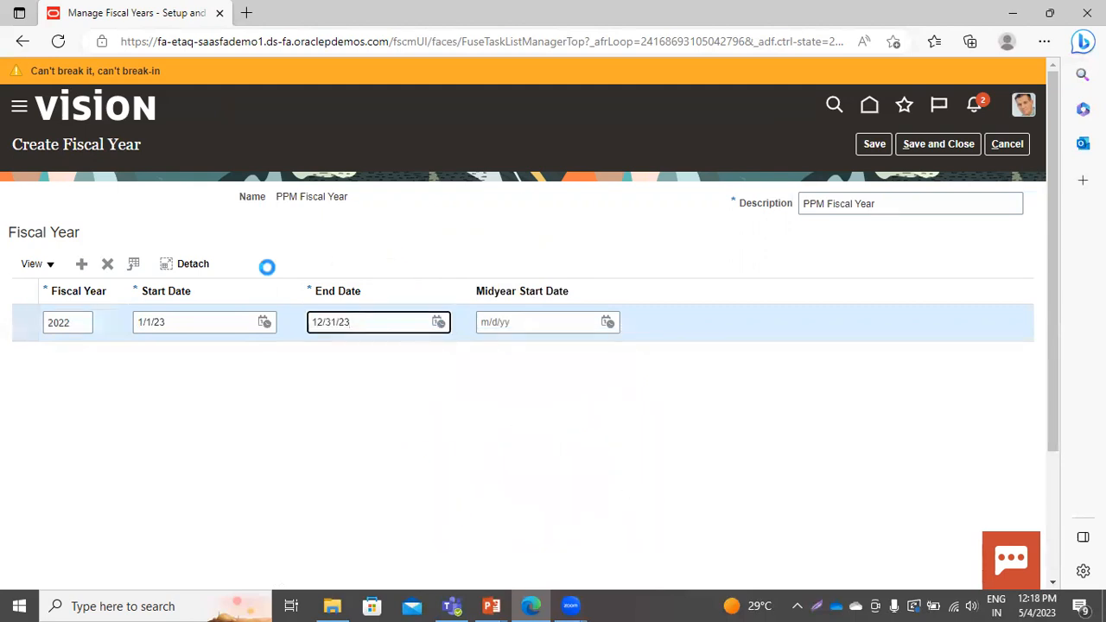
Correct the 2022 row's start date to 1/1/22 and its end date to 12/31/22
click(185, 322)
key(BackSpace)
text(2)
click(382, 322)
key(BackSpace)
text(2)
click(356, 412)
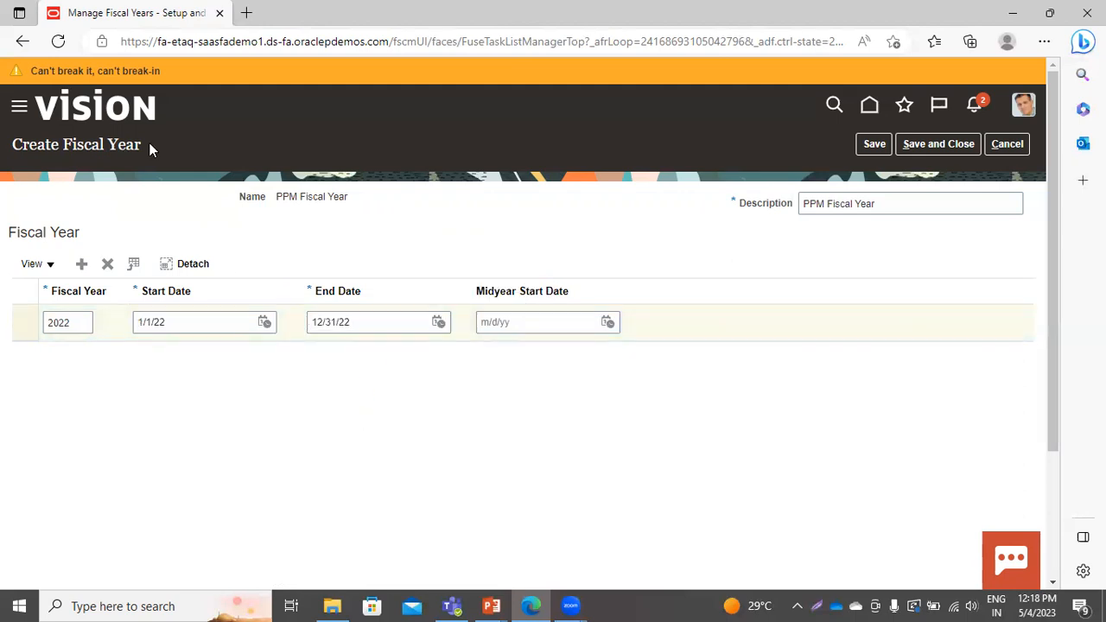
Add the 2023 fiscal year row, save and close PPM Fiscal Year, and return to the Fixed Assets task list
click(80, 263)
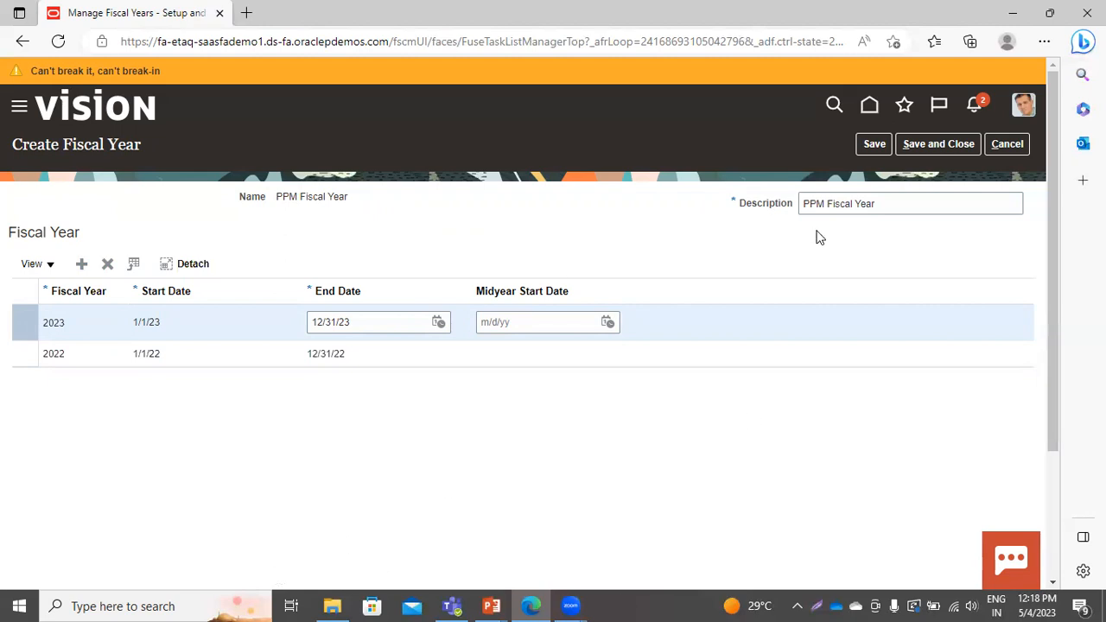
click(943, 144)
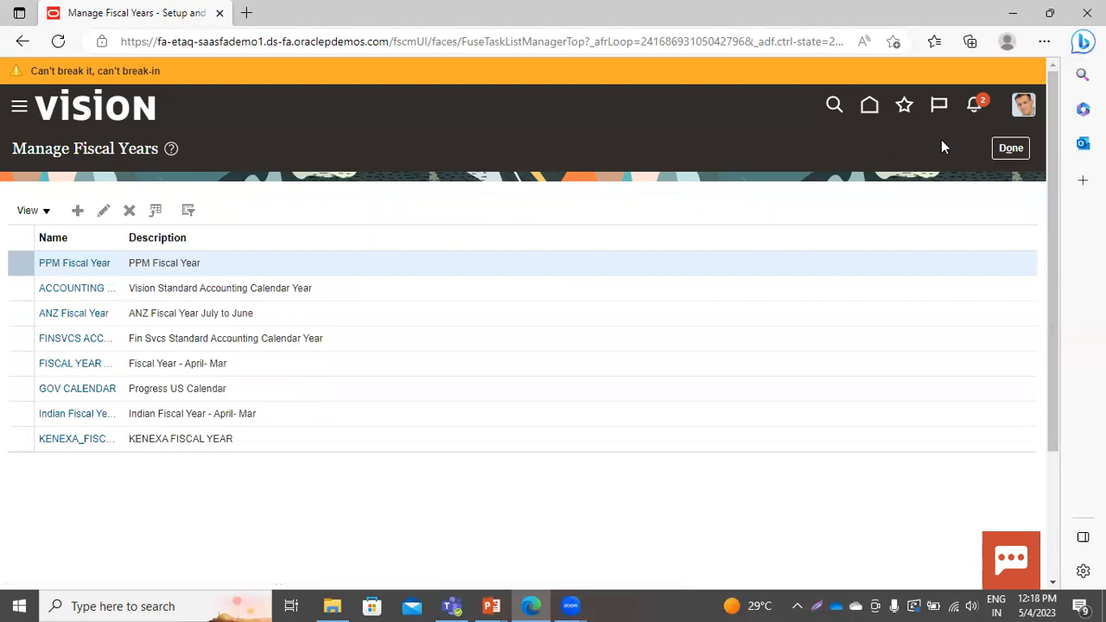
click(1009, 151)
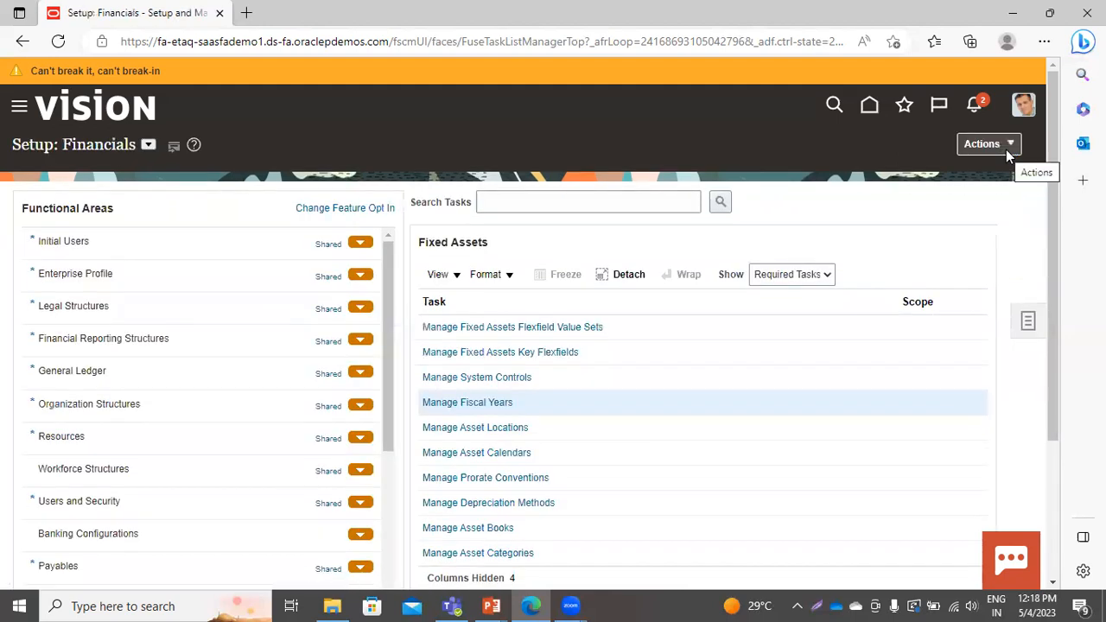
In Manage Asset Calendars, start a new calendar named PPM Asset CAL with the description PPM Asset Calendar
click(497, 455)
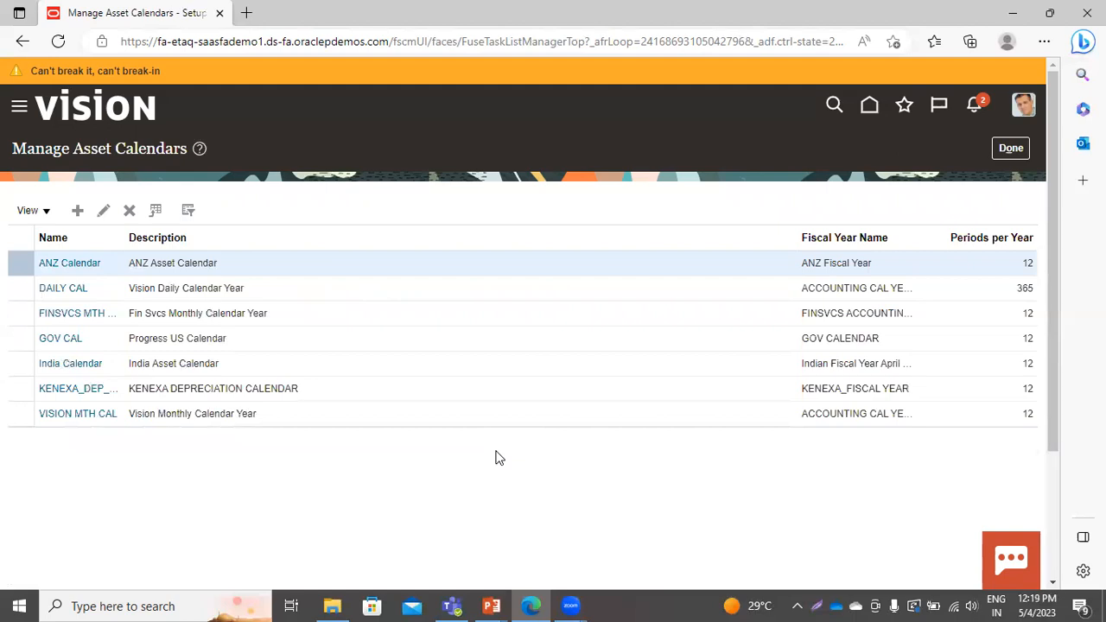
click(77, 215)
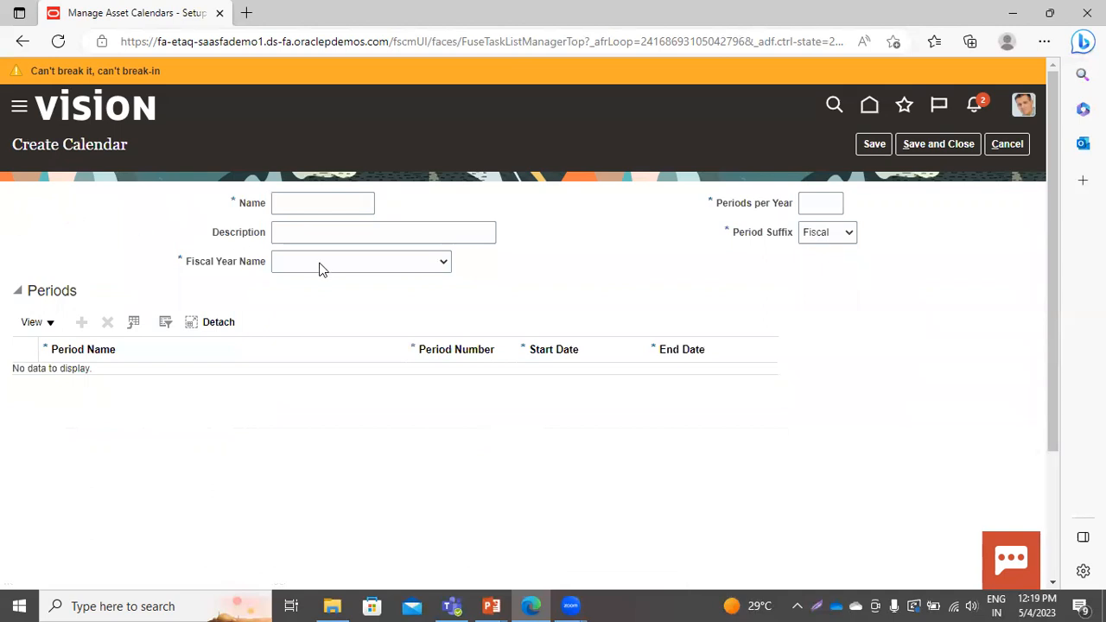
click(286, 213)
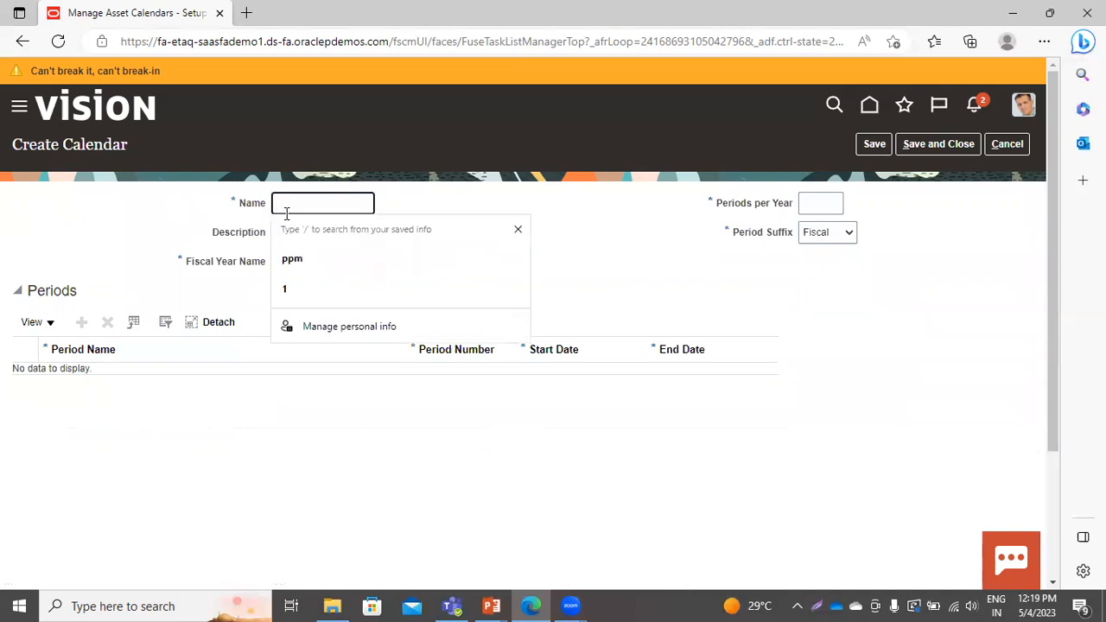
text(PPM)
text(set)
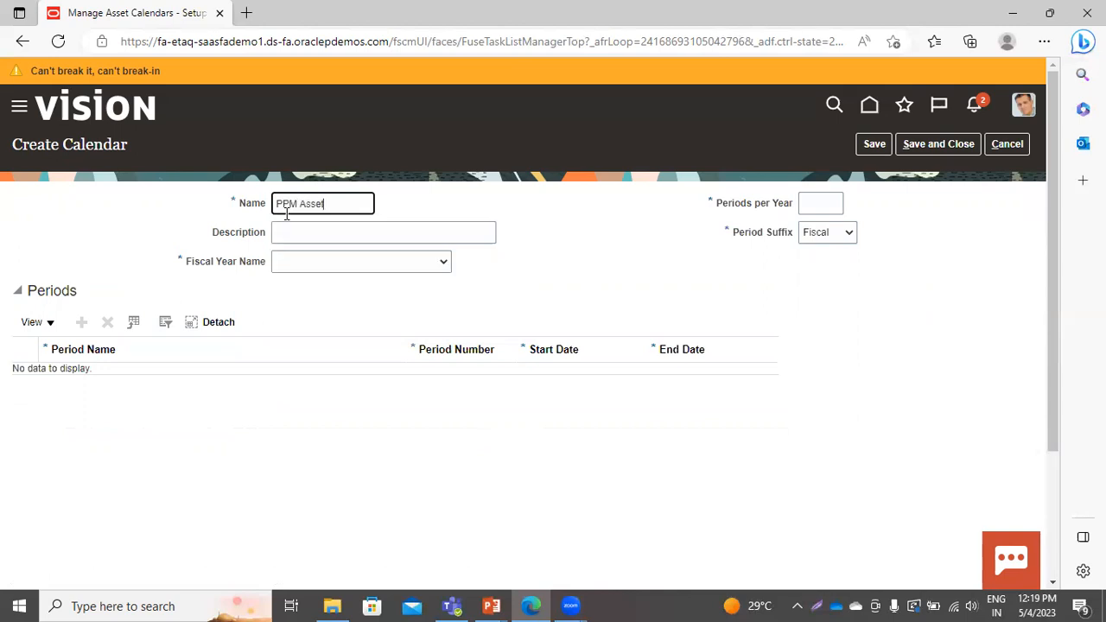
text( Cale)
key(BackSpace)
key(BackSpace)
key(BackSpace)
text(AL)
click(291, 234)
text(PPM )
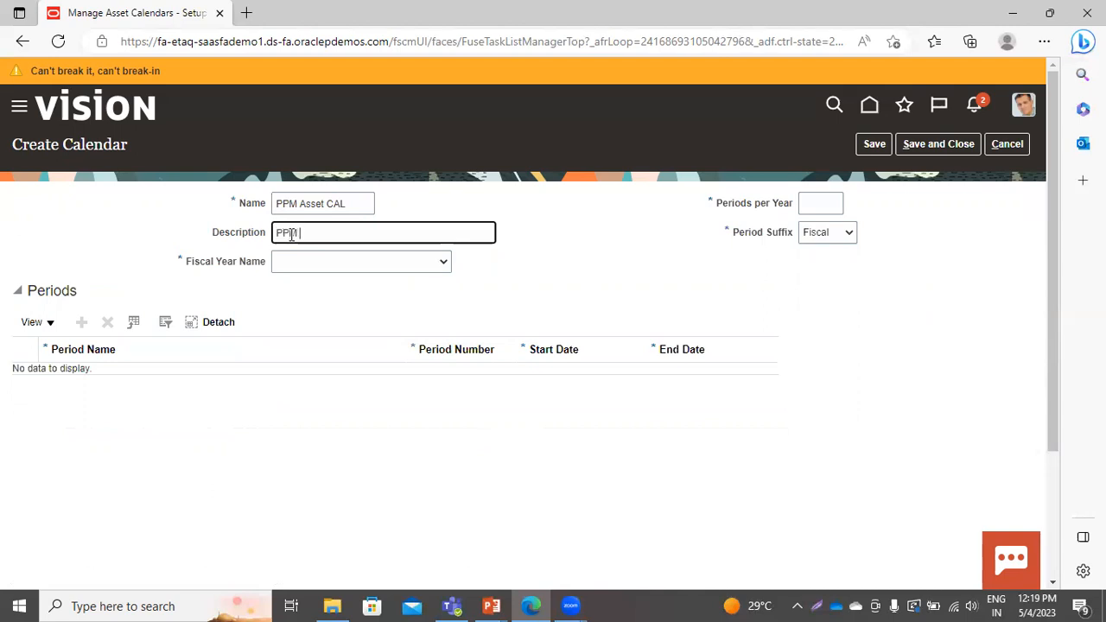
text(Asset Calendar)
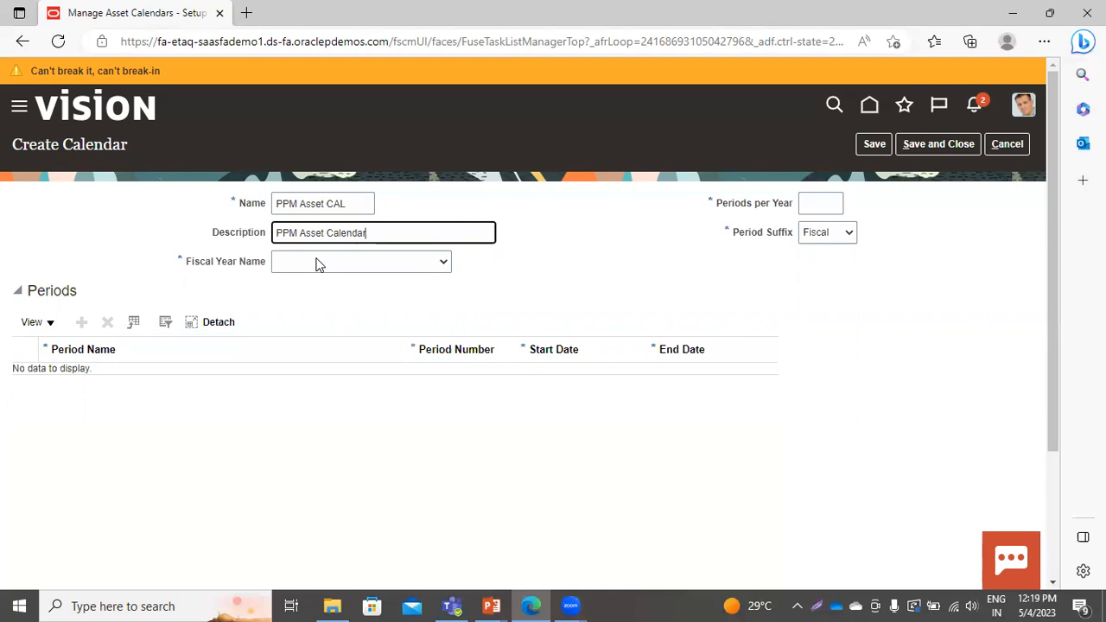
Assign PPM Fiscal Year to the calendar, with 12 periods per year and the Fiscal period suffix
click(316, 264)
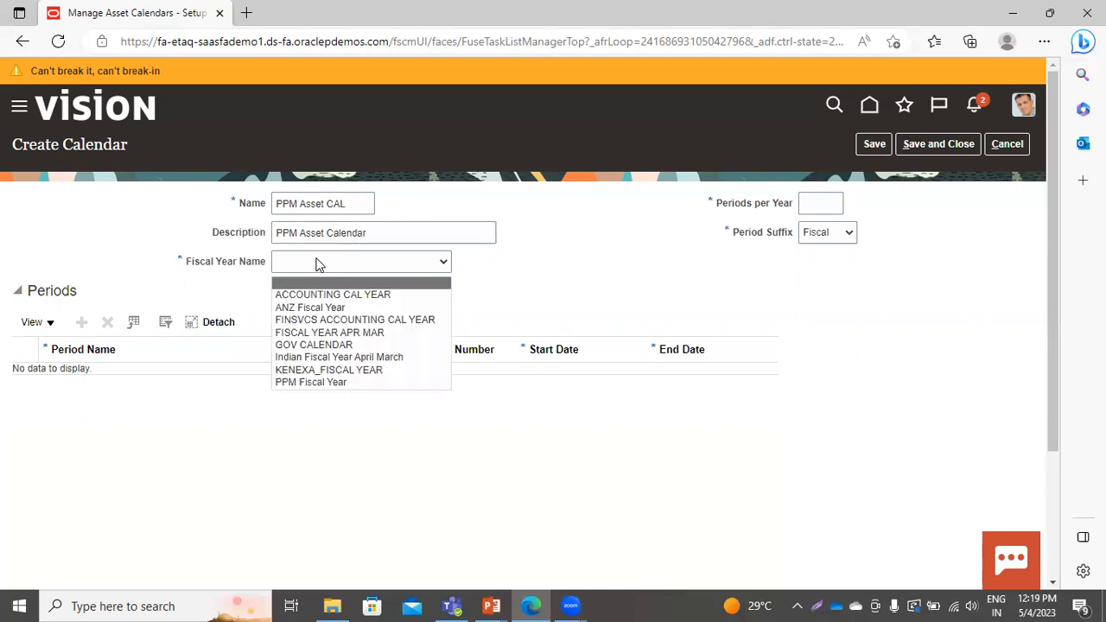
click(308, 382)
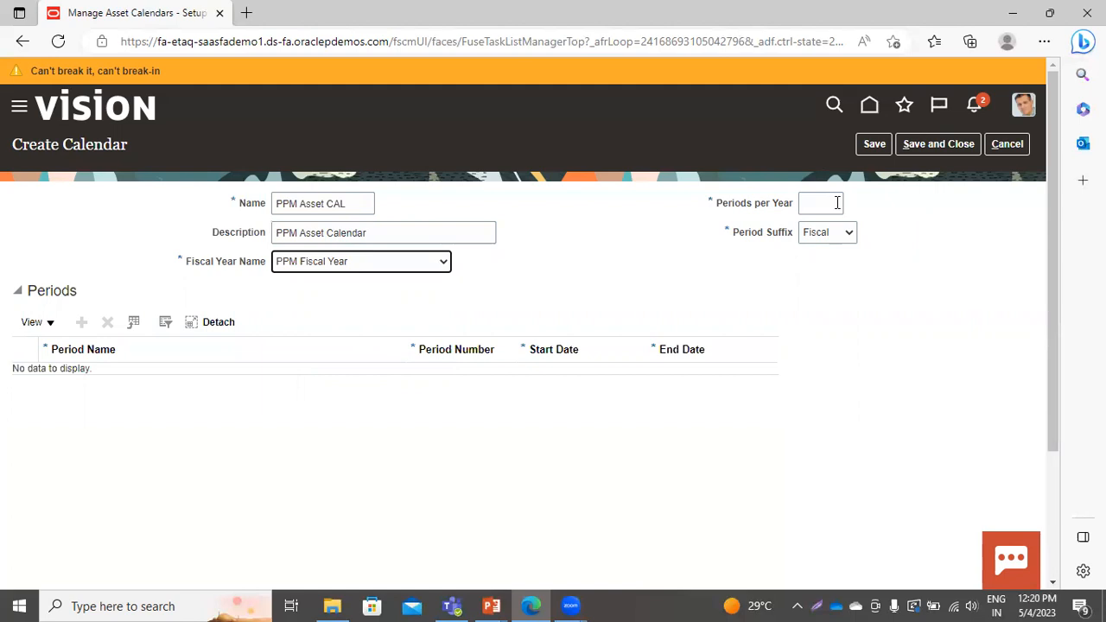
click(837, 202)
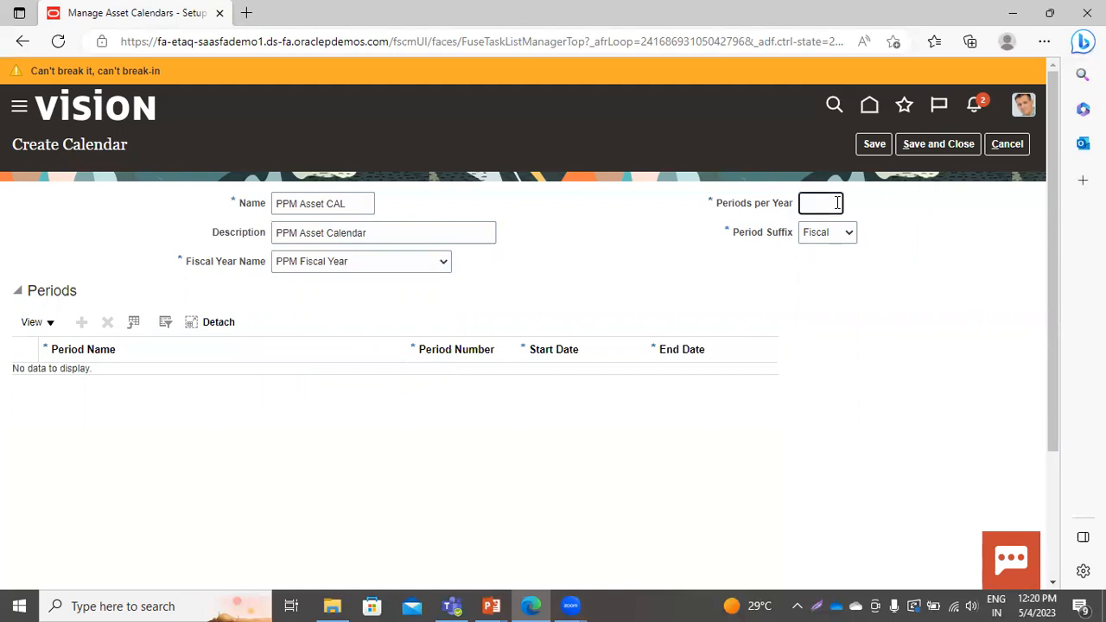
text(12)
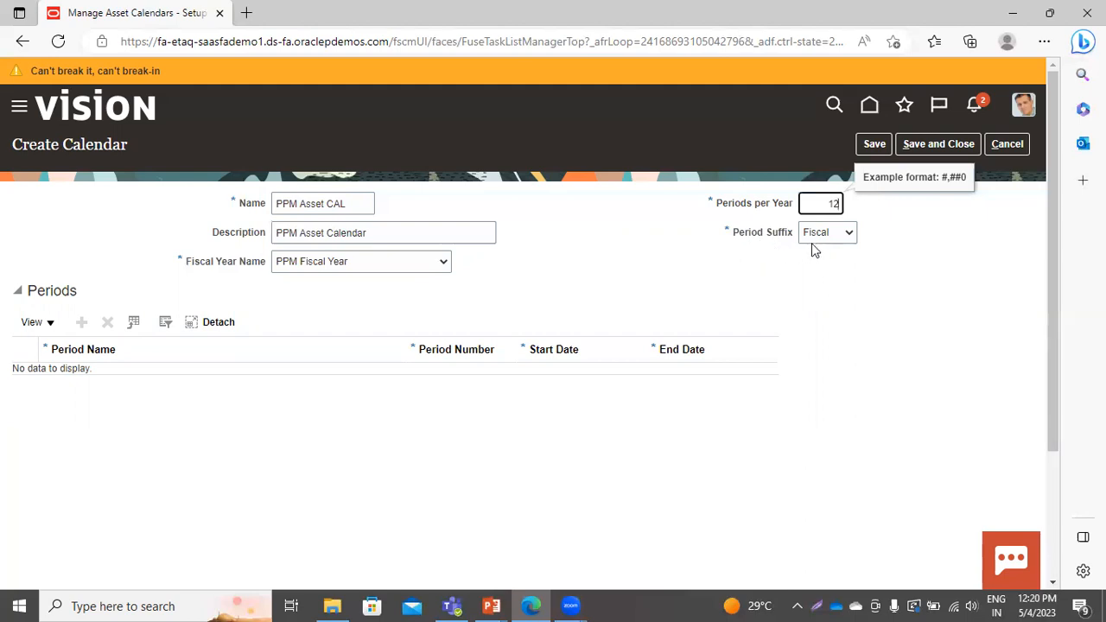
click(838, 231)
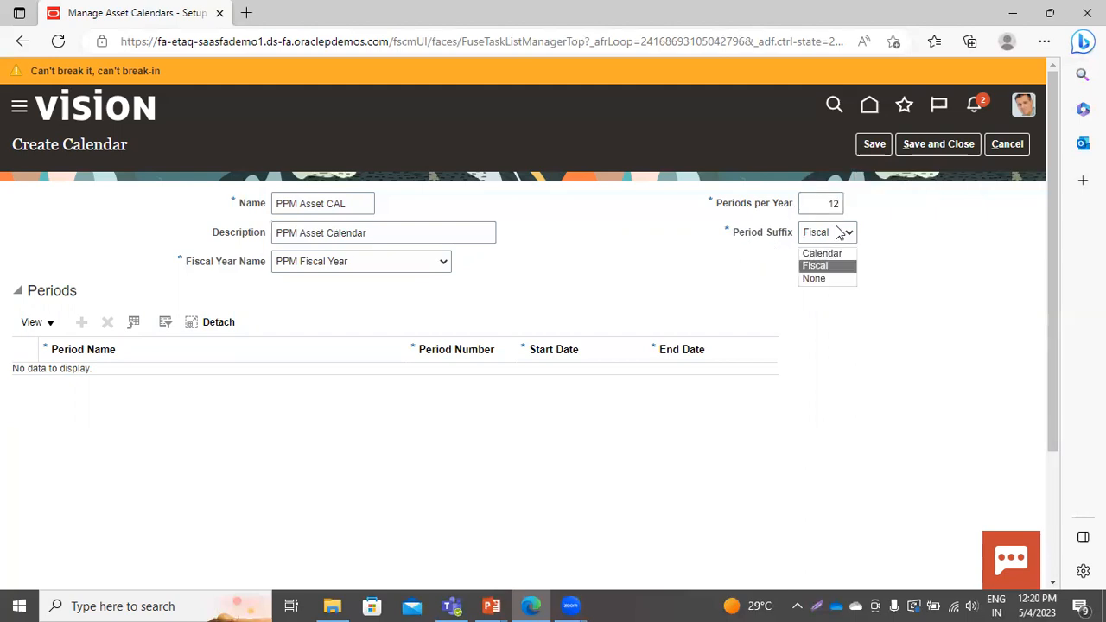
click(821, 269)
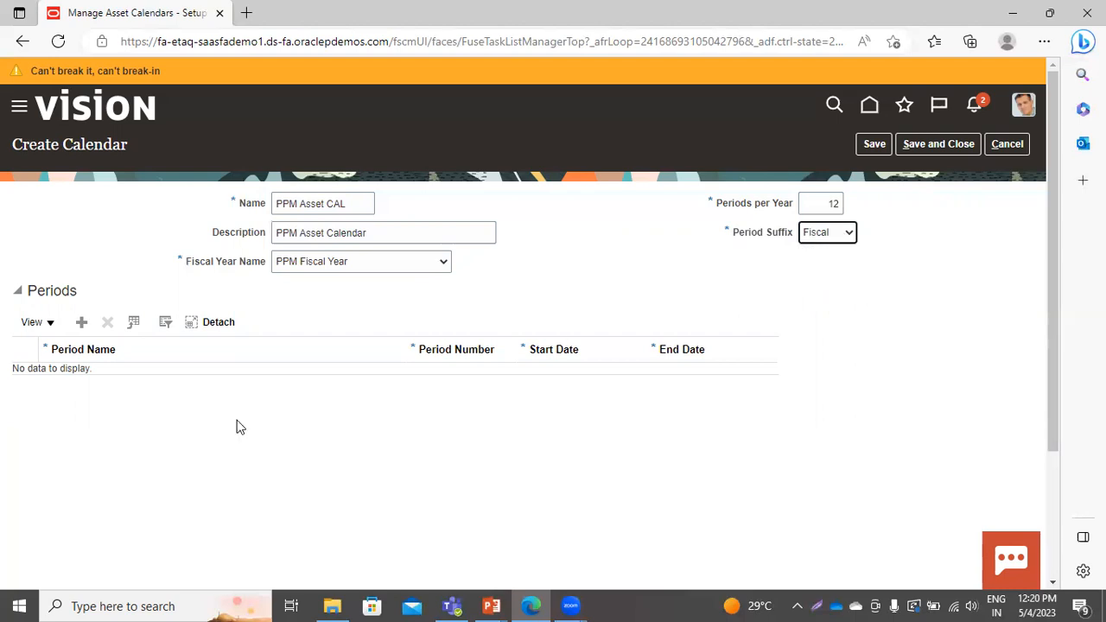
Add the first period, name it Jan-22, and widen the start and end date columns
click(82, 323)
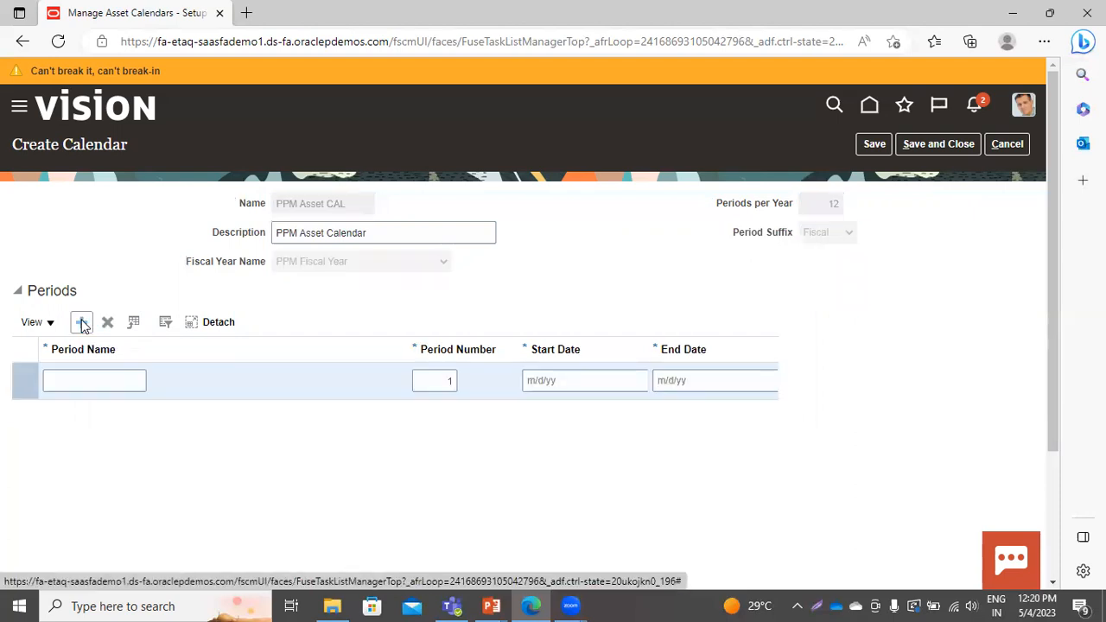
click(103, 383)
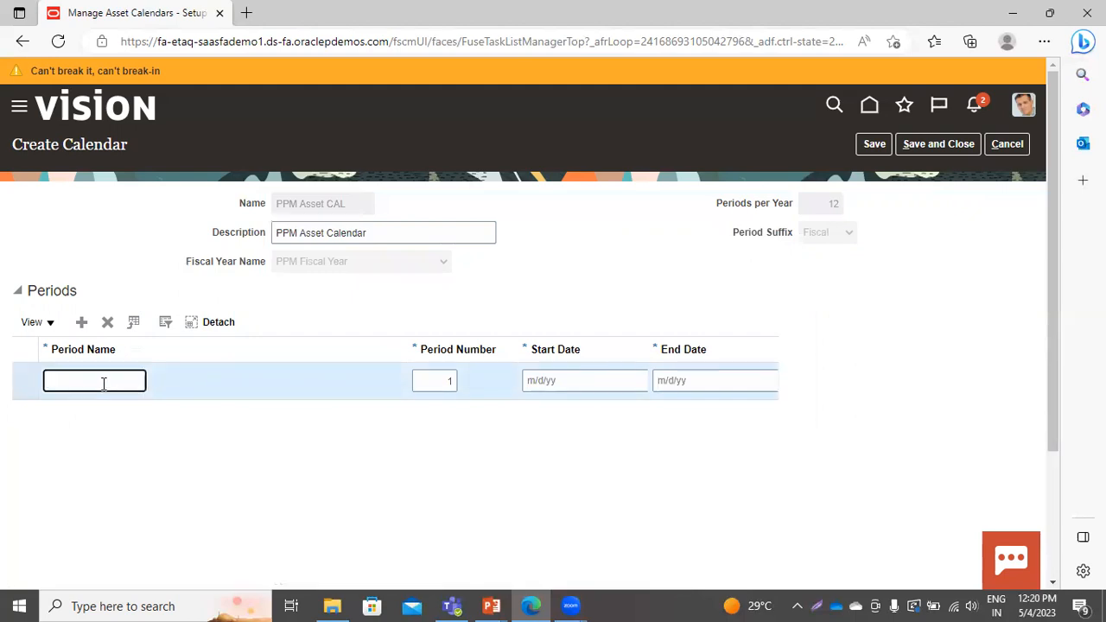
text(Jan-22)
drag(649, 352, 688, 354)
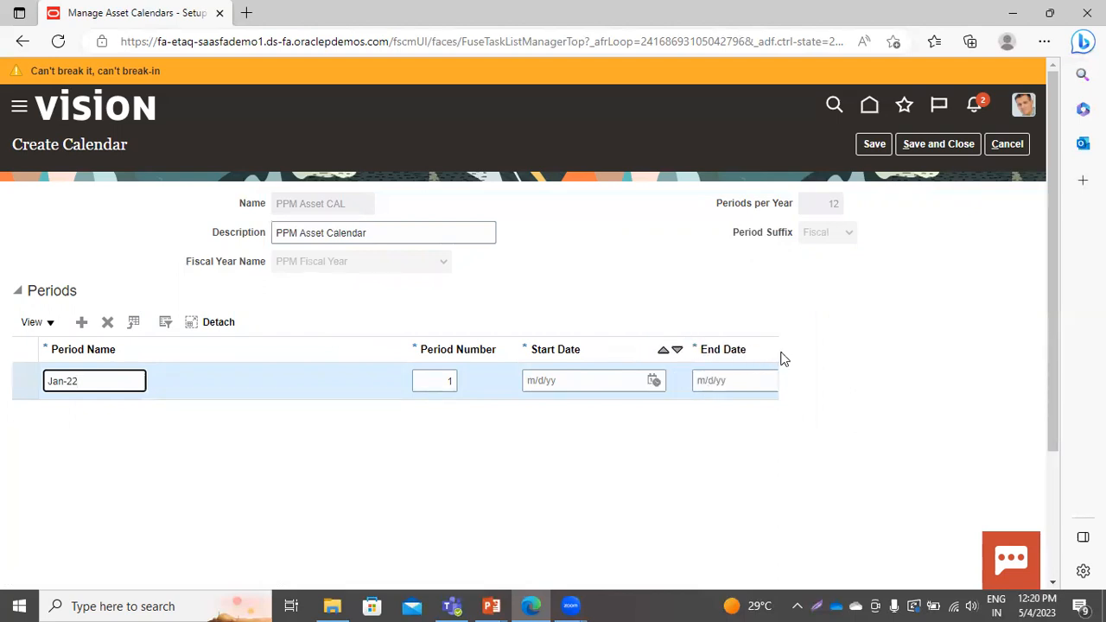
drag(788, 351, 795, 360)
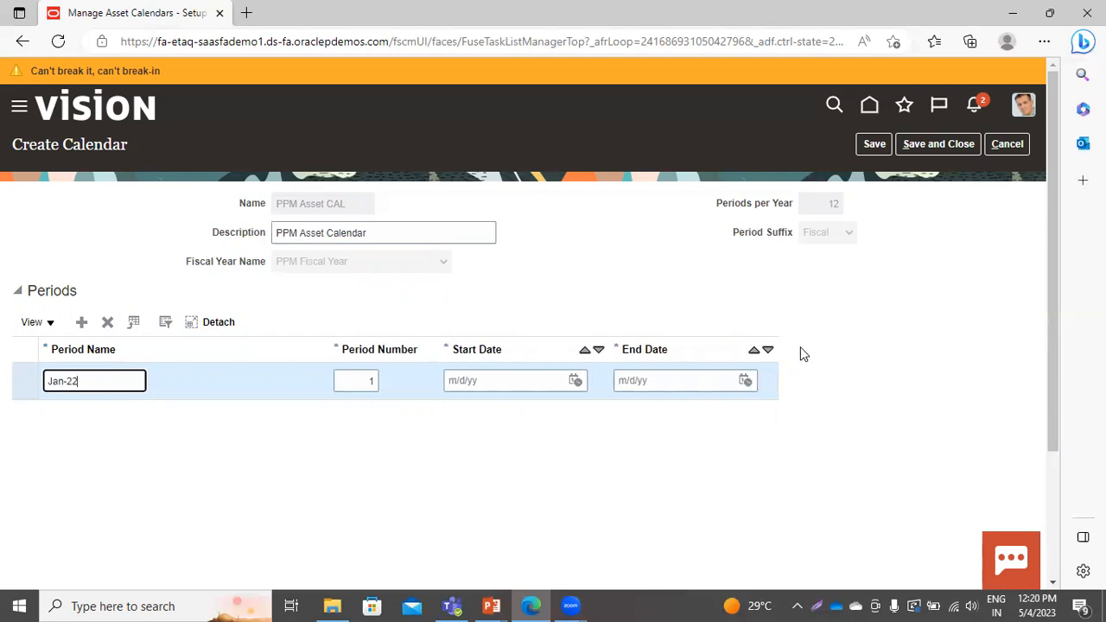
Set the Jan-22 period's start date to 1/1/22
click(574, 381)
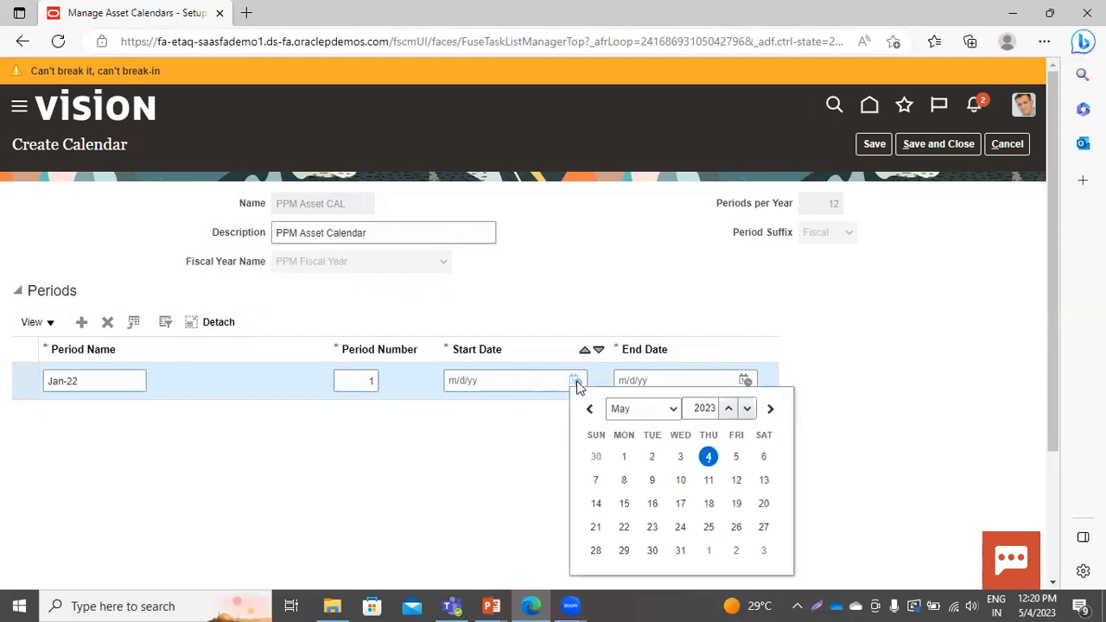
click(667, 411)
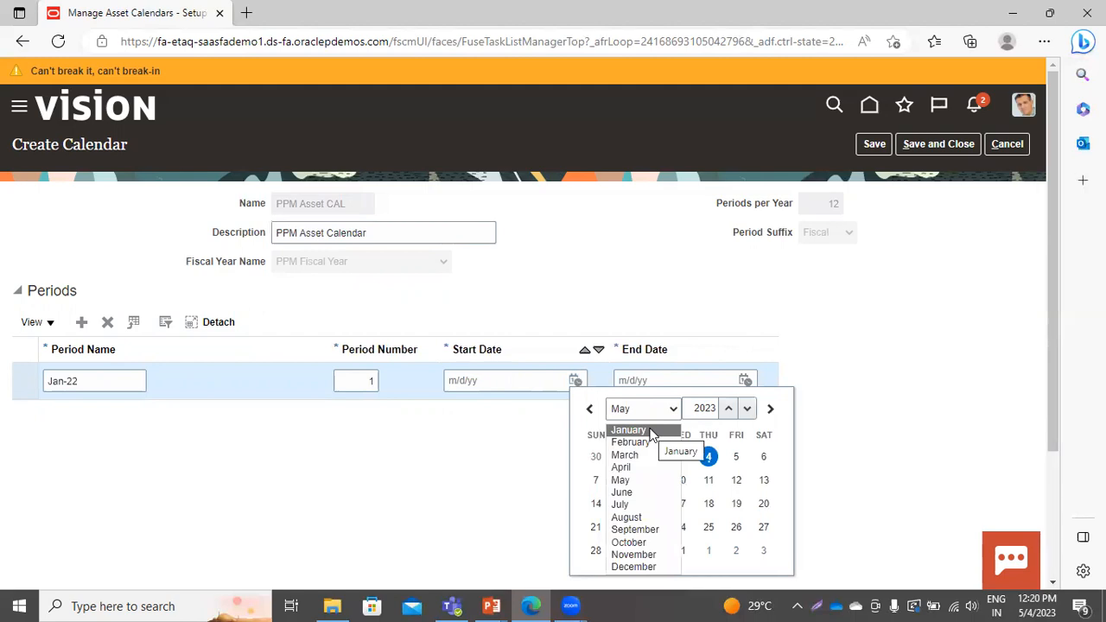
click(651, 432)
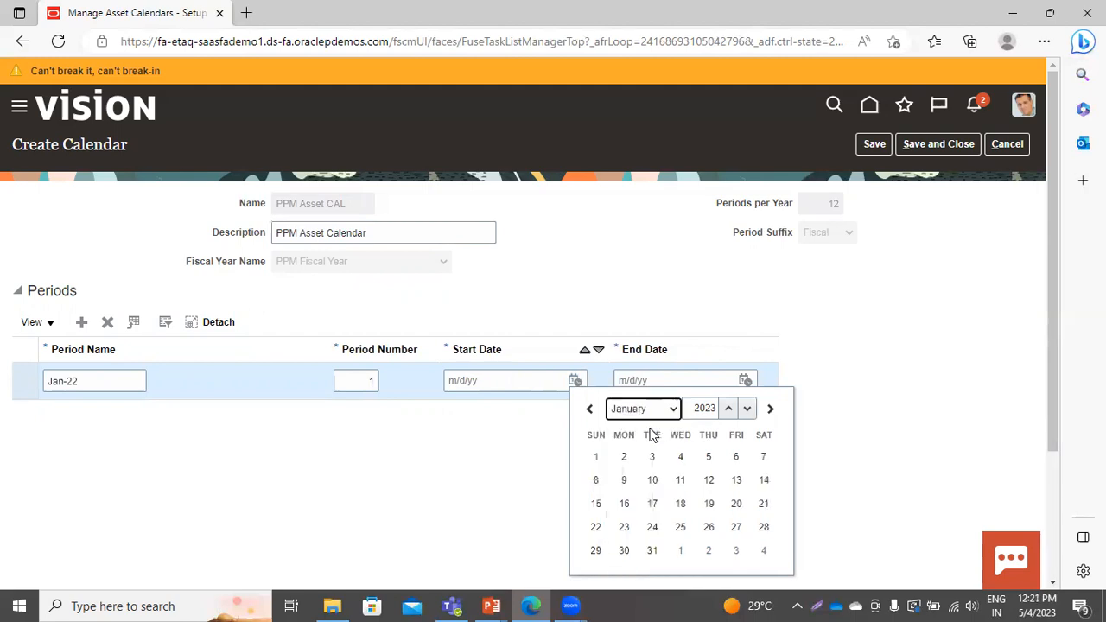
click(596, 456)
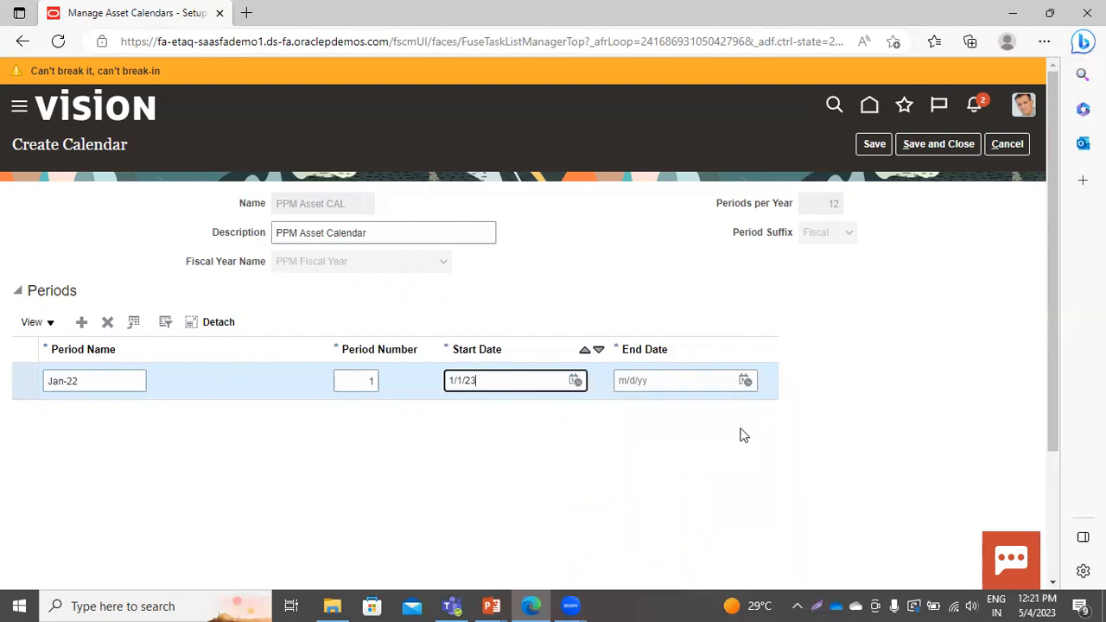
key(BackSpace)
text(2)
Set the Jan-22 period's end date to 1/31/22
click(745, 380)
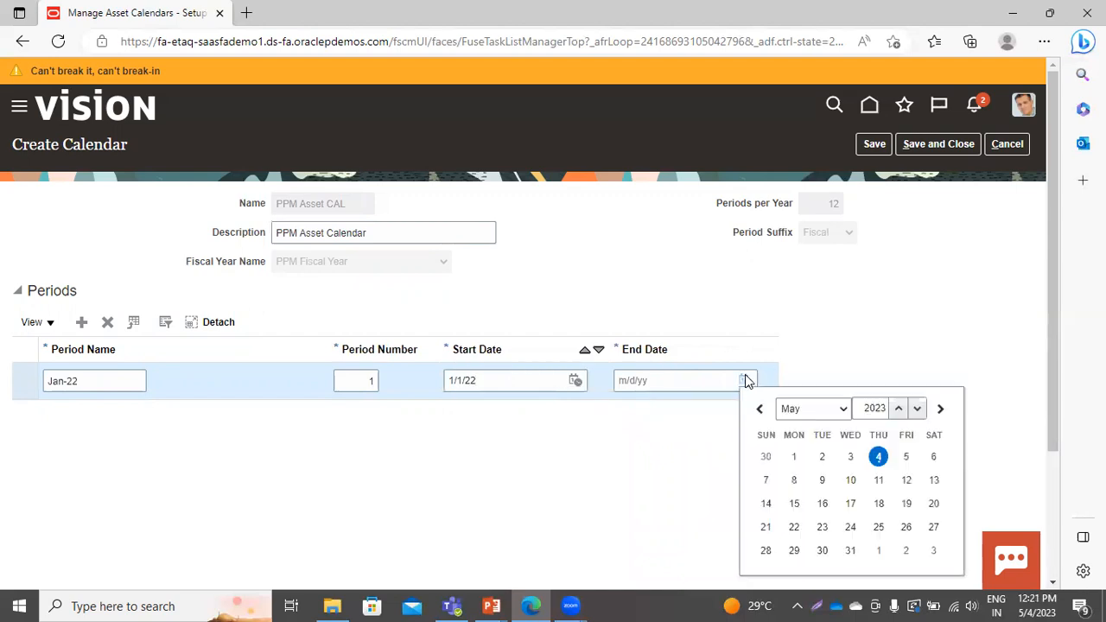
click(809, 408)
click(798, 428)
click(917, 415)
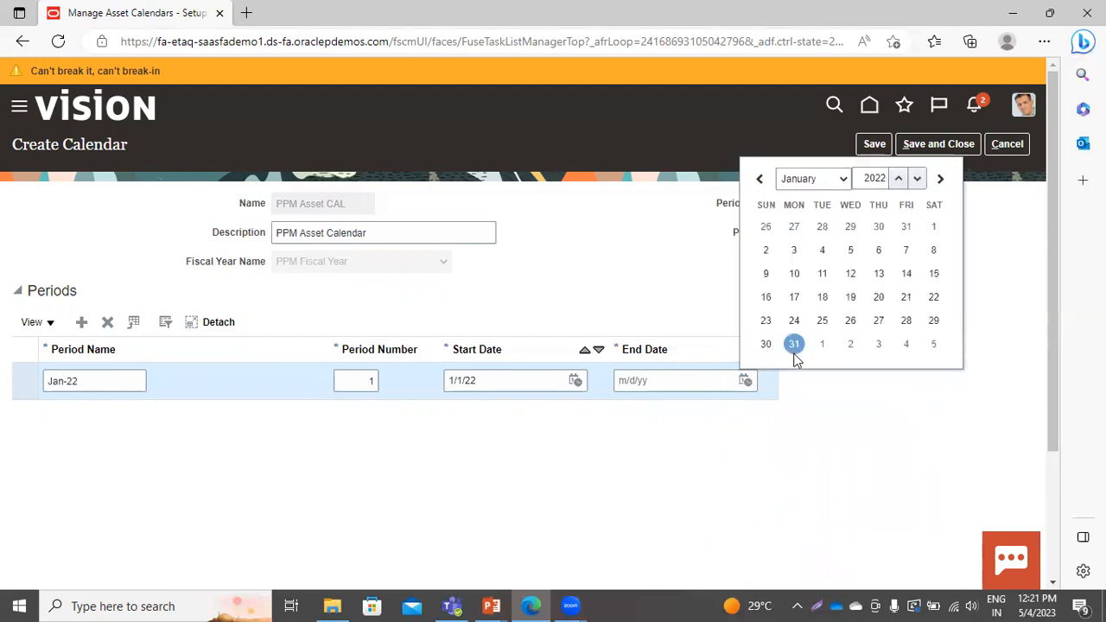
click(793, 344)
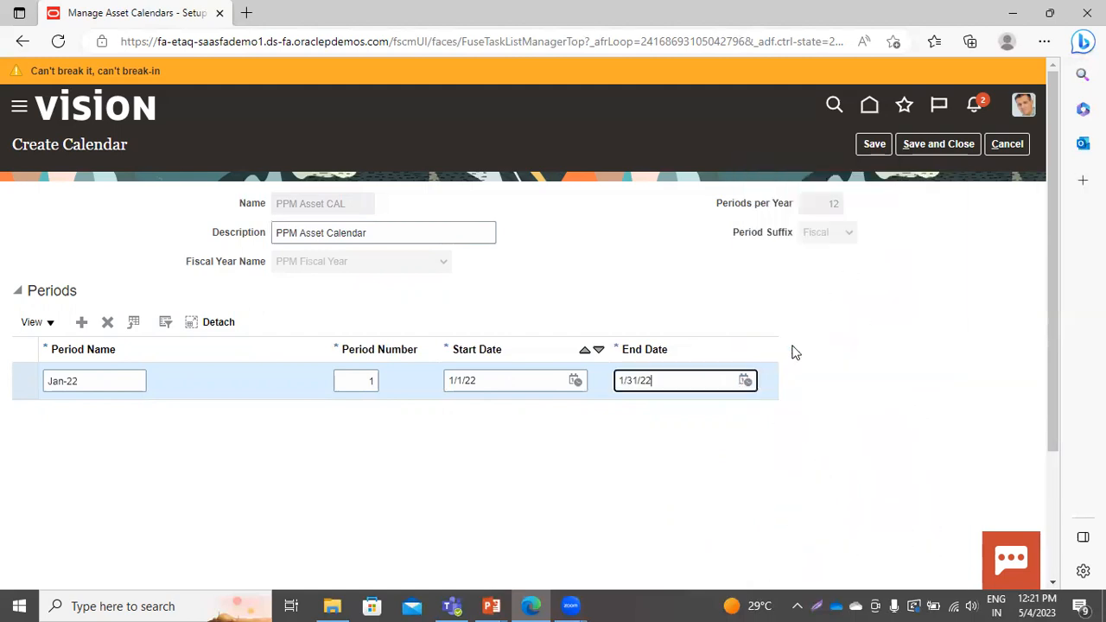
Add the second period to the calendar and name it Feb-22
click(83, 323)
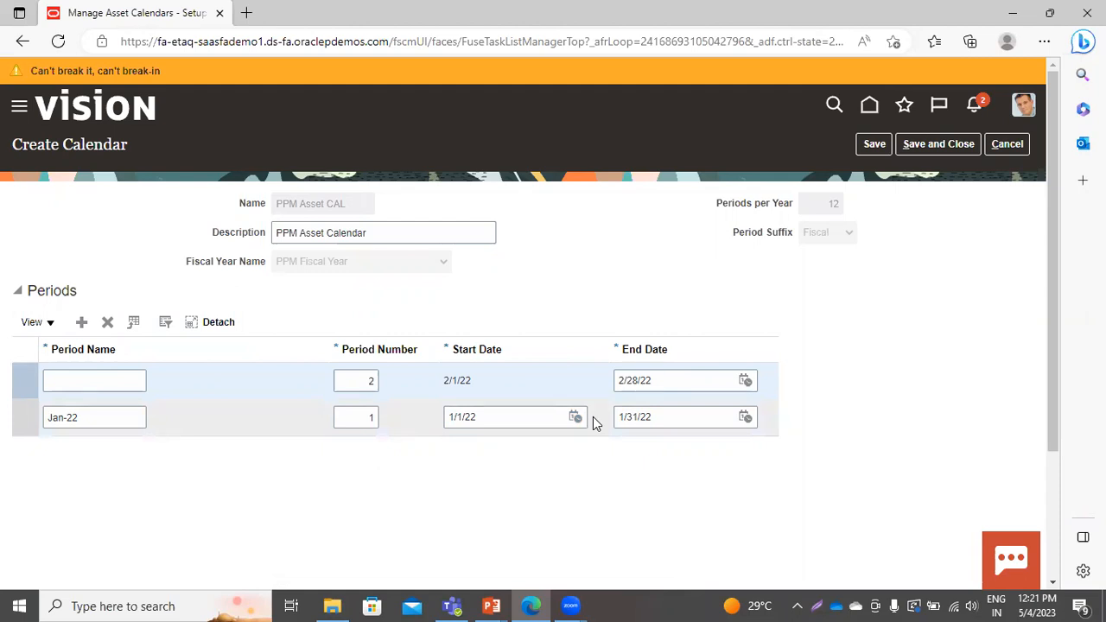
click(112, 386)
text(Feb)
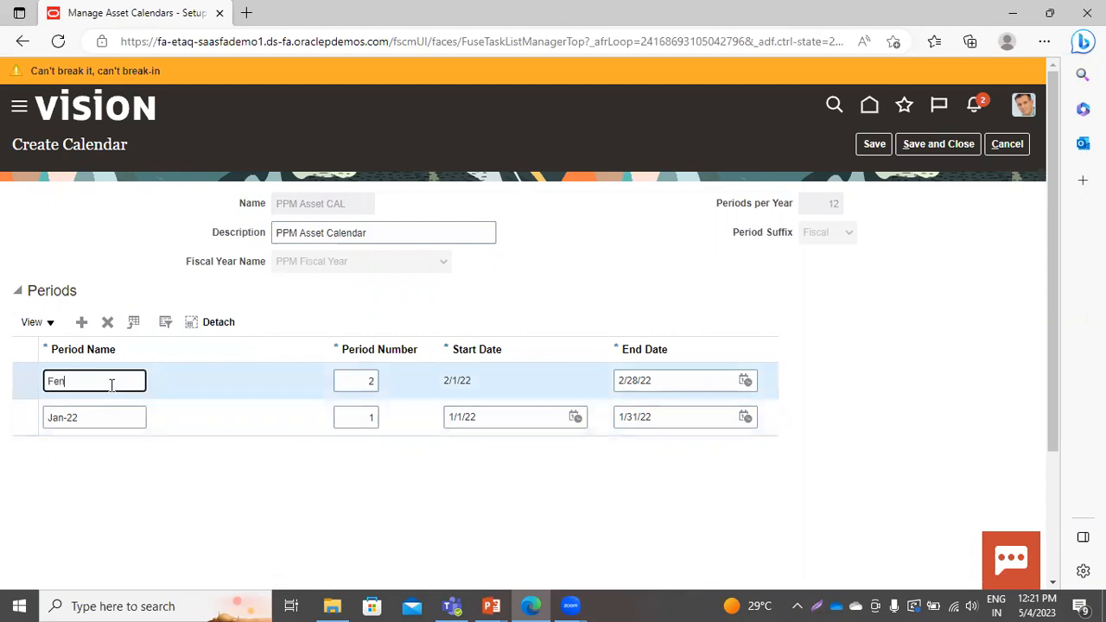
key(BackSpace)
text(b-22)
Add the third and fourth periods, naming them Mar-22 and Apr-22
click(81, 322)
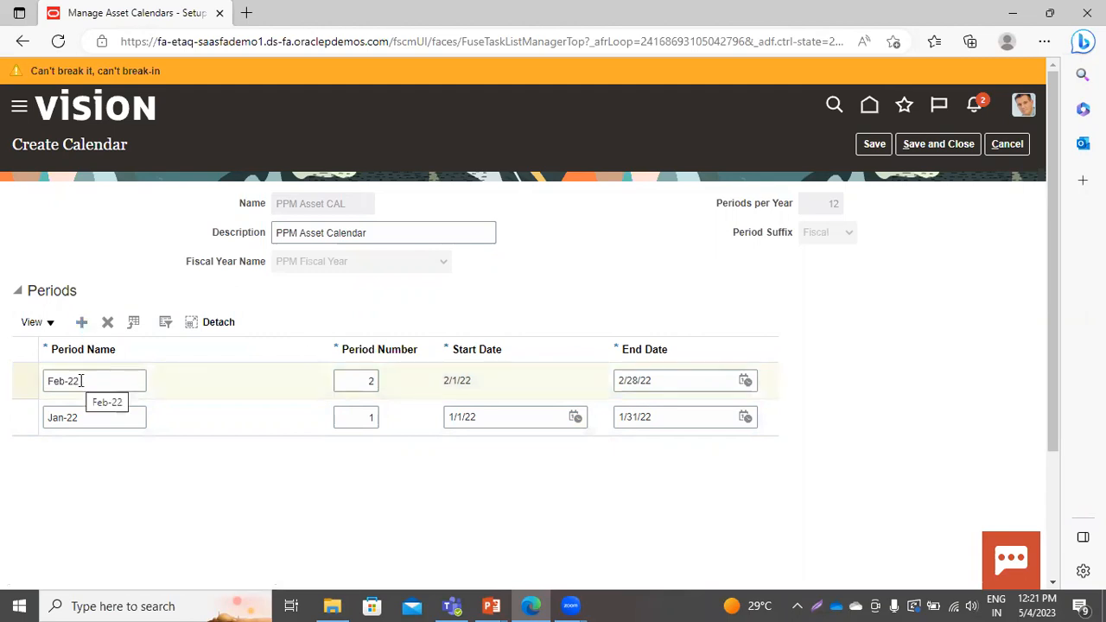
click(110, 377)
text(Mar-22)
click(81, 323)
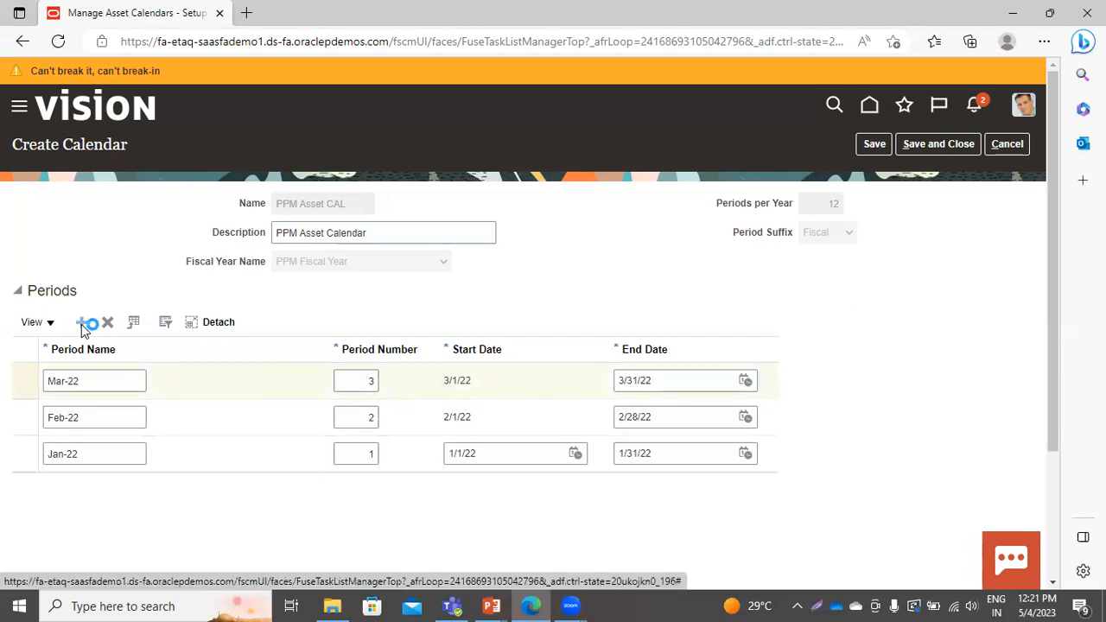
click(80, 380)
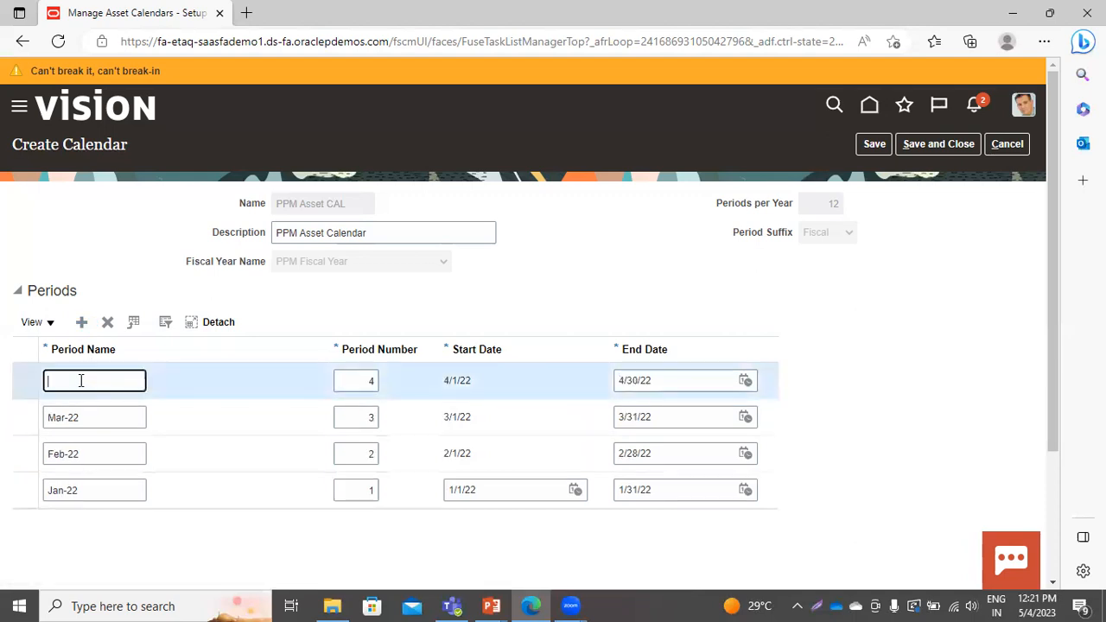
text(Apr-22)
Add the fifth and sixth periods, naming them May-22 and Jun-22
click(81, 322)
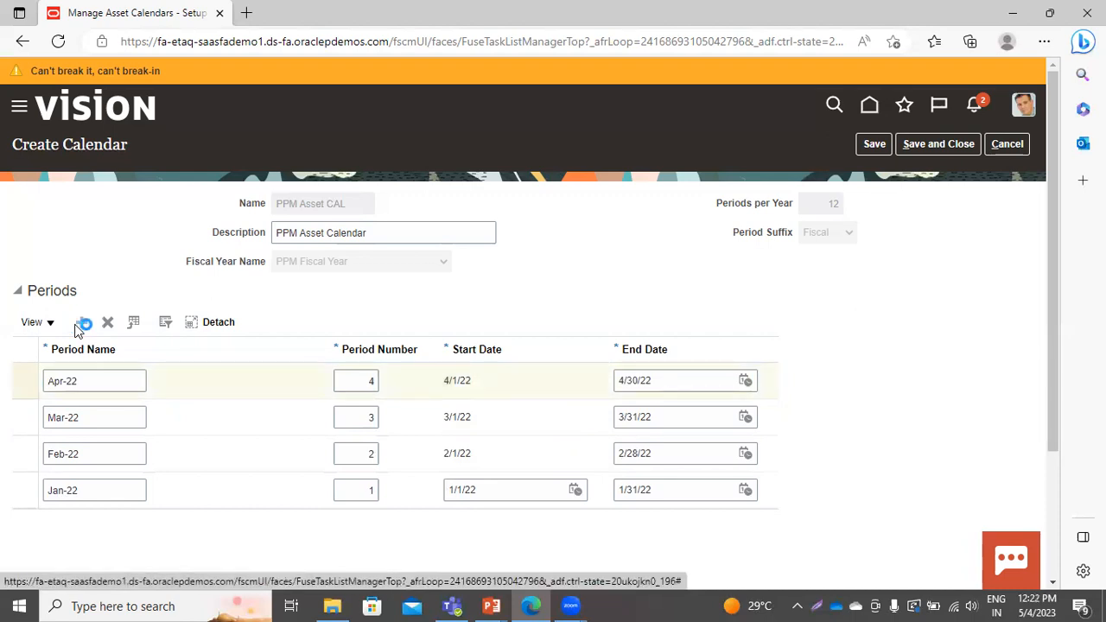
click(85, 380)
text(May-22)
click(81, 322)
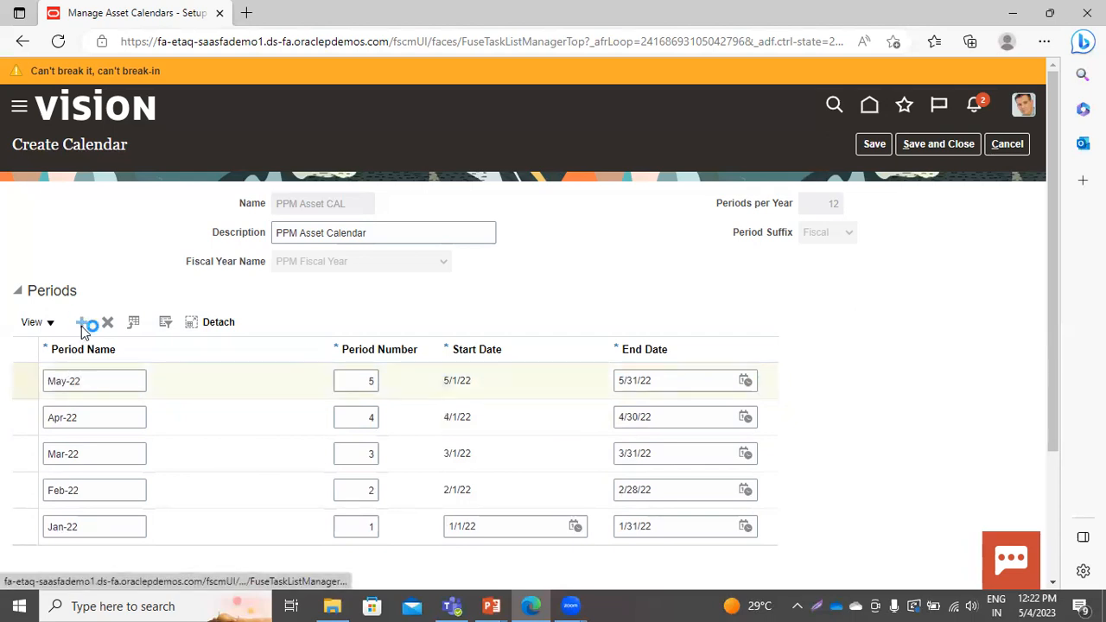
click(95, 379)
text(Jun-22)
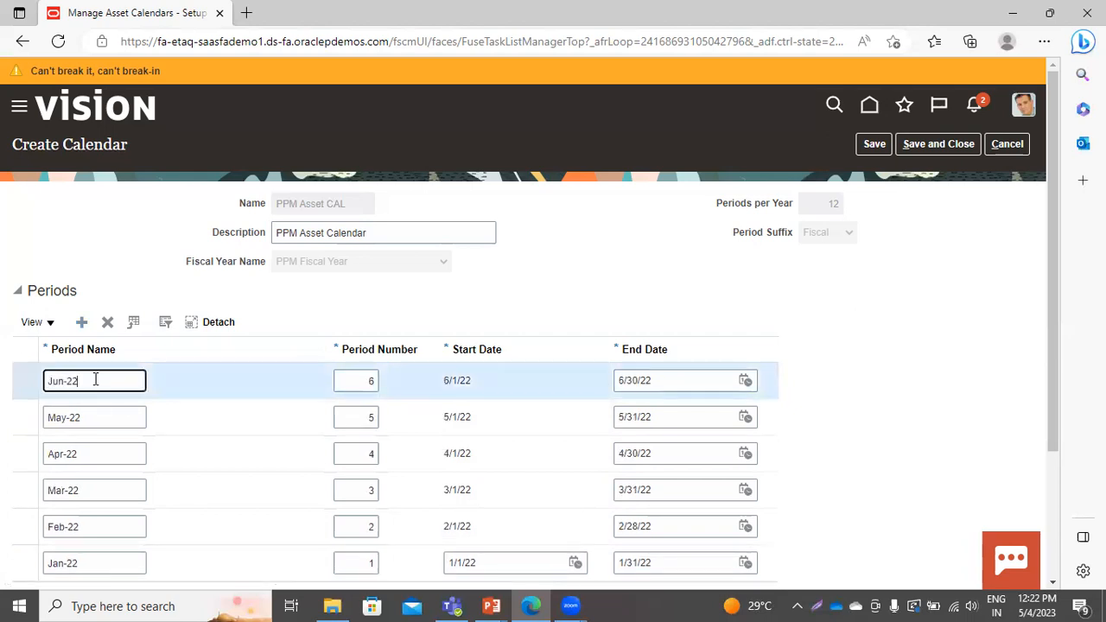
Add the seventh and eighth periods, naming them Jul-22 and Aug-22
click(81, 322)
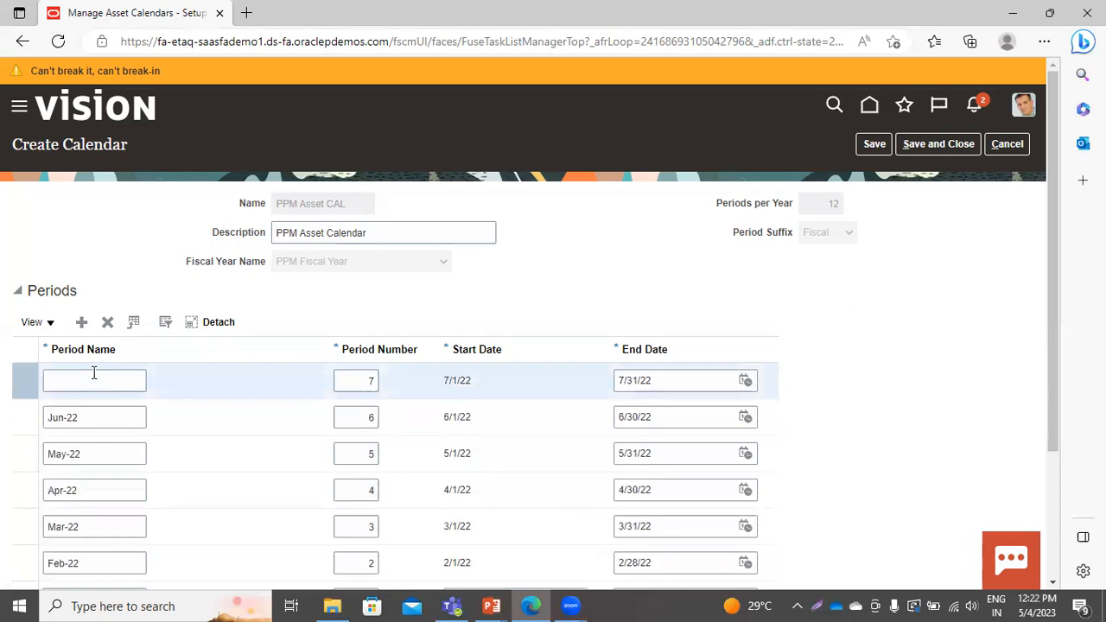
click(94, 372)
text(Jul-22)
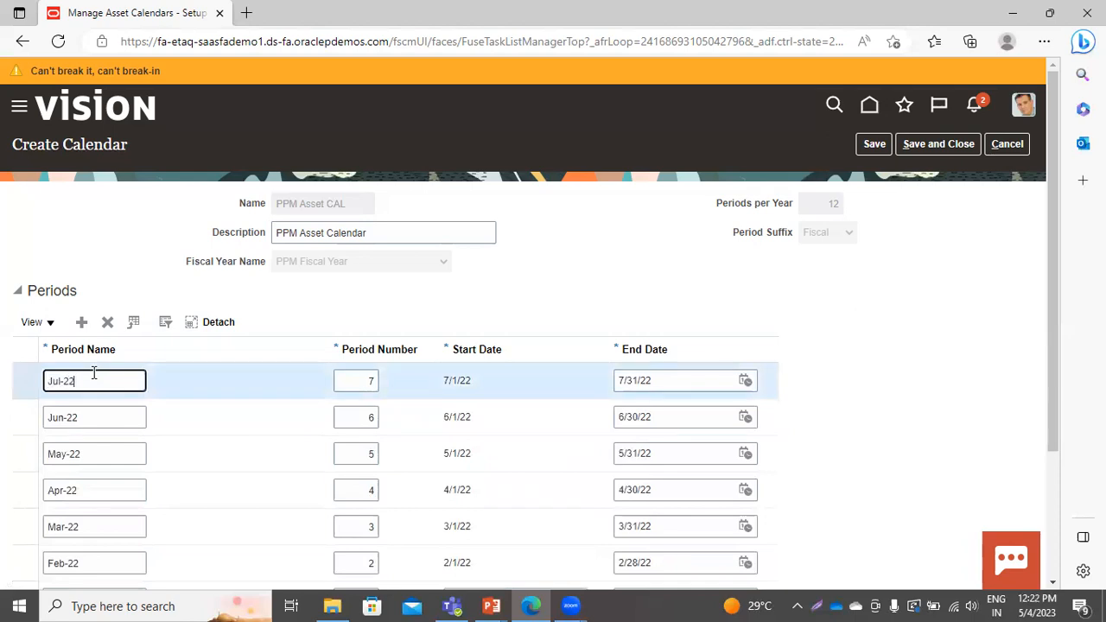
click(81, 323)
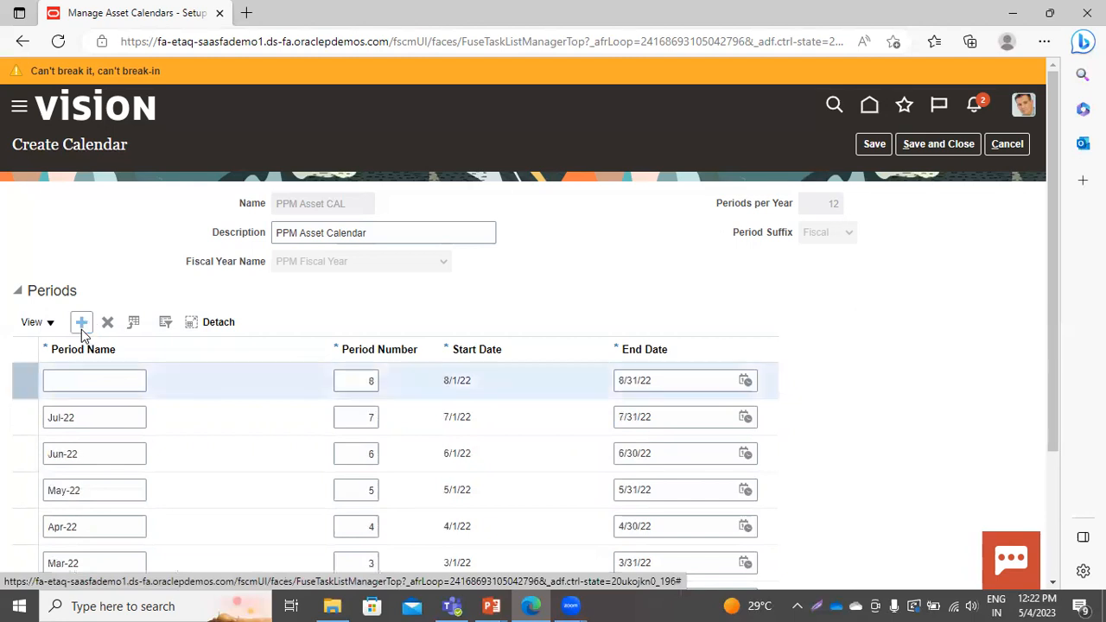
click(69, 378)
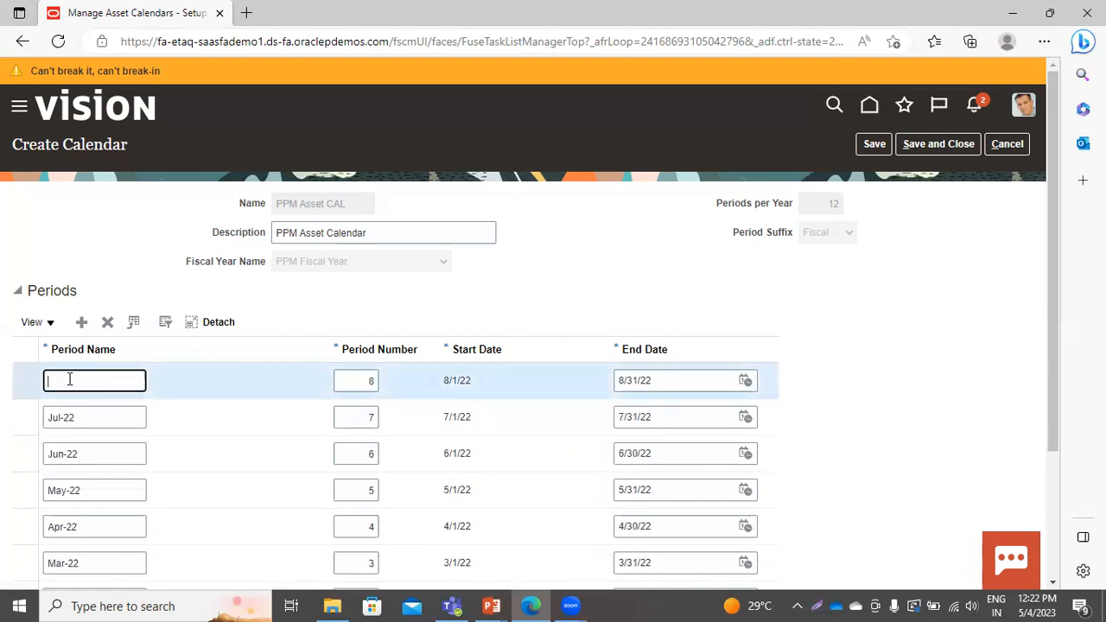
text(Aug-22)
Add the ninth and tenth periods, naming them Sep-22 and Oct-22
click(82, 324)
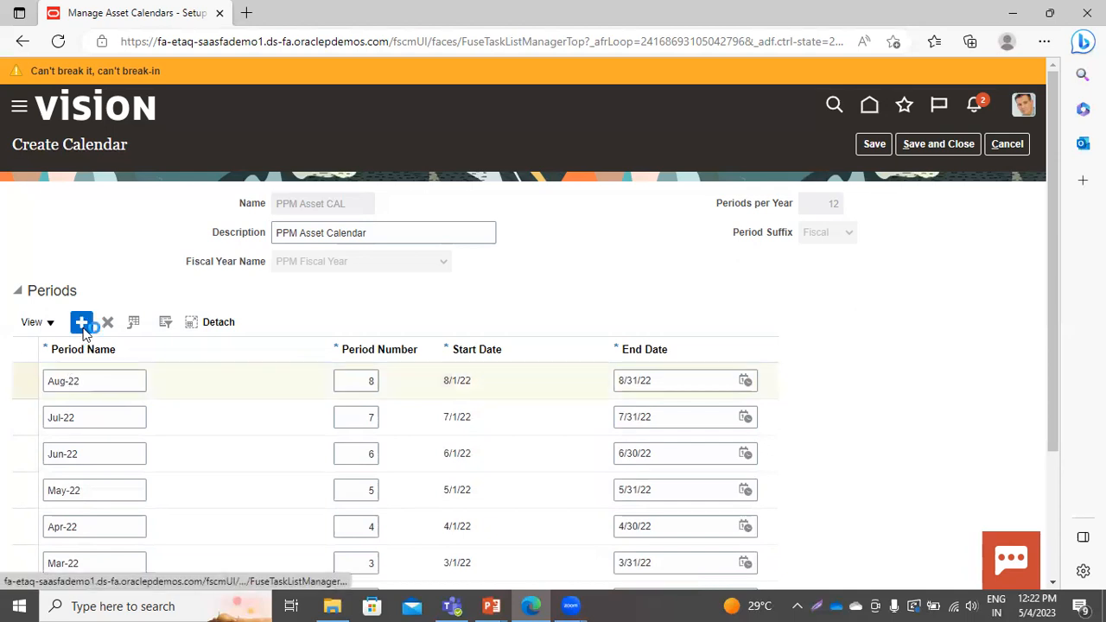
click(82, 372)
text(Sep-22)
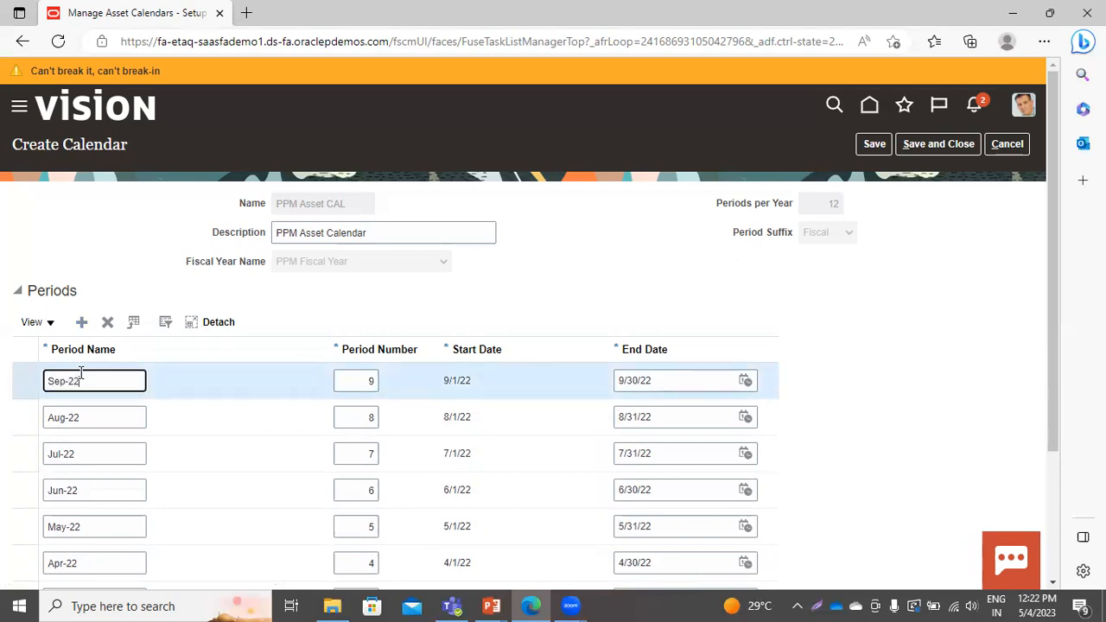
click(81, 322)
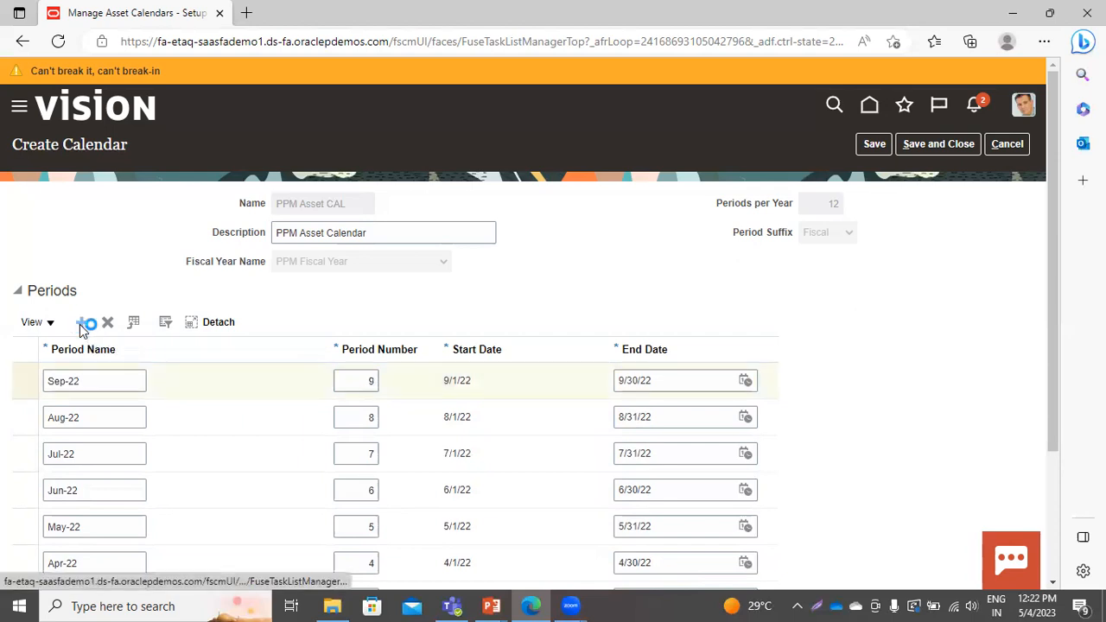
click(79, 377)
text(Oct-22)
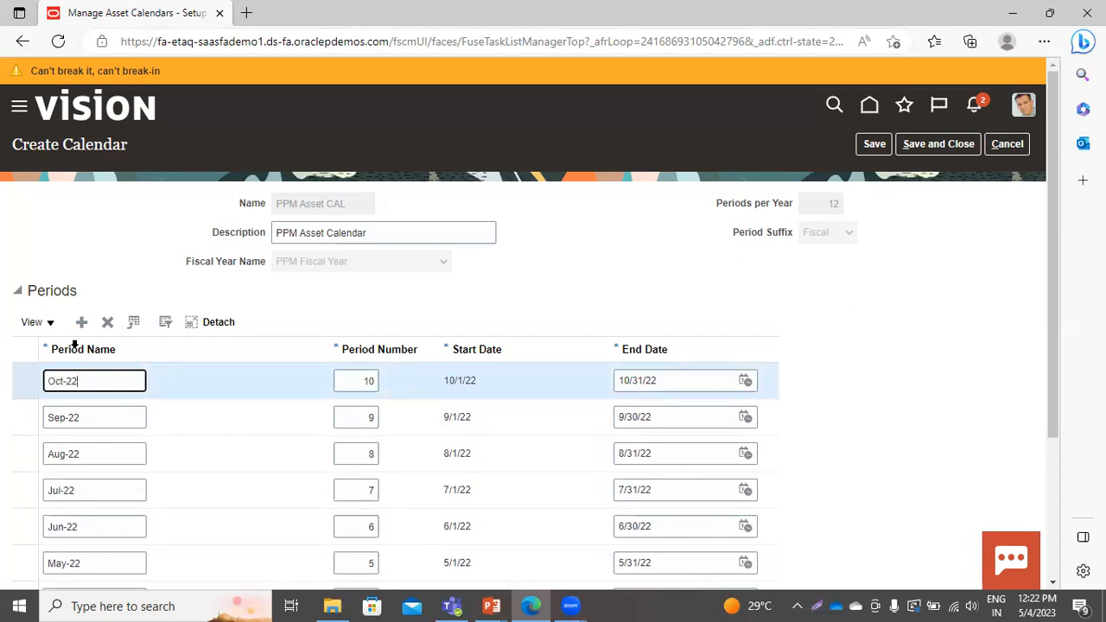
Add the eleventh and twelfth periods, naming them Nov-22 and Dec-22
click(81, 322)
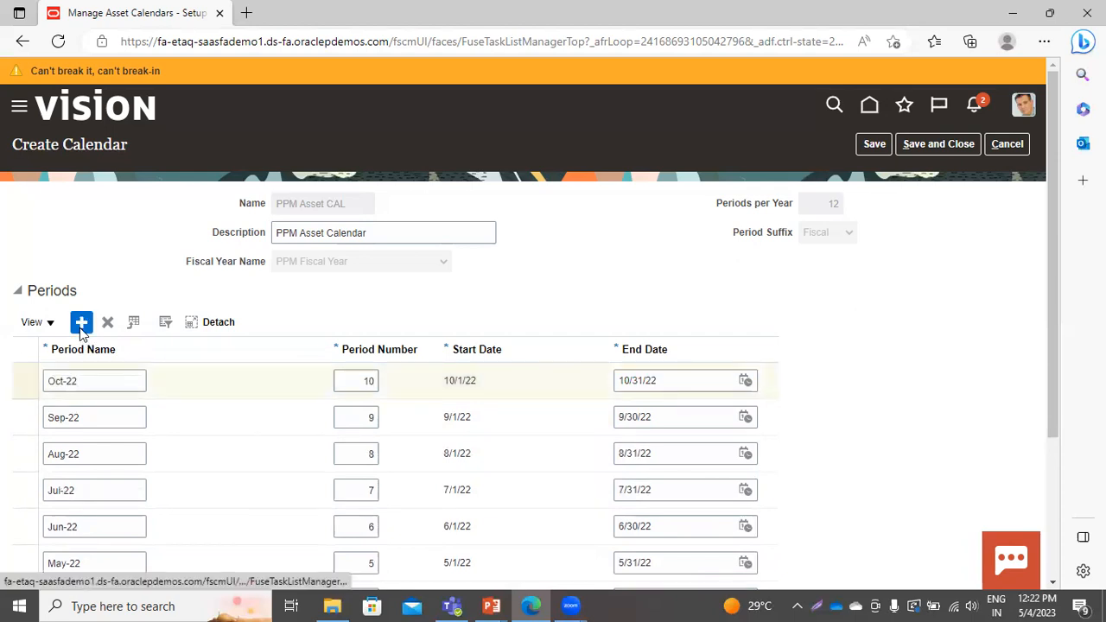
click(110, 380)
text(Nove)
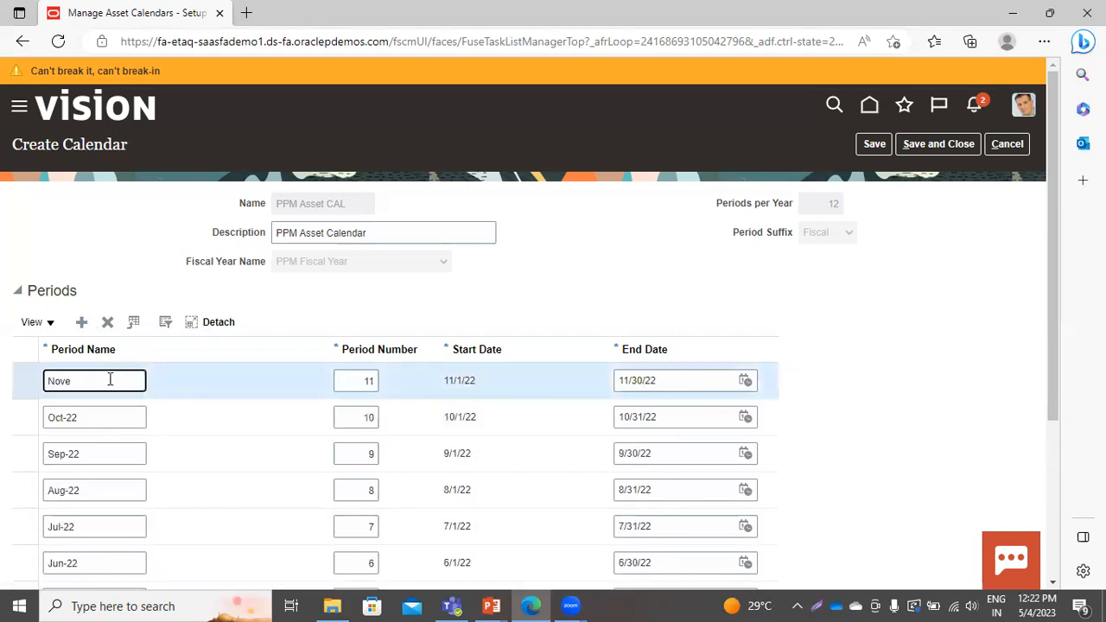
key(BackSpace)
text(-22)
click(81, 322)
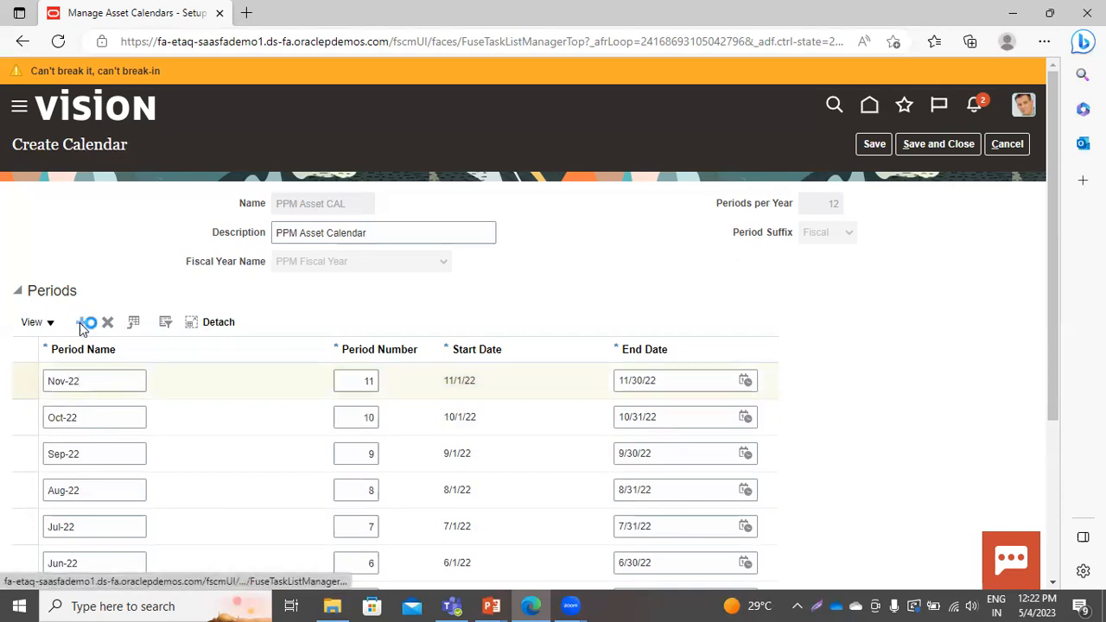
click(112, 372)
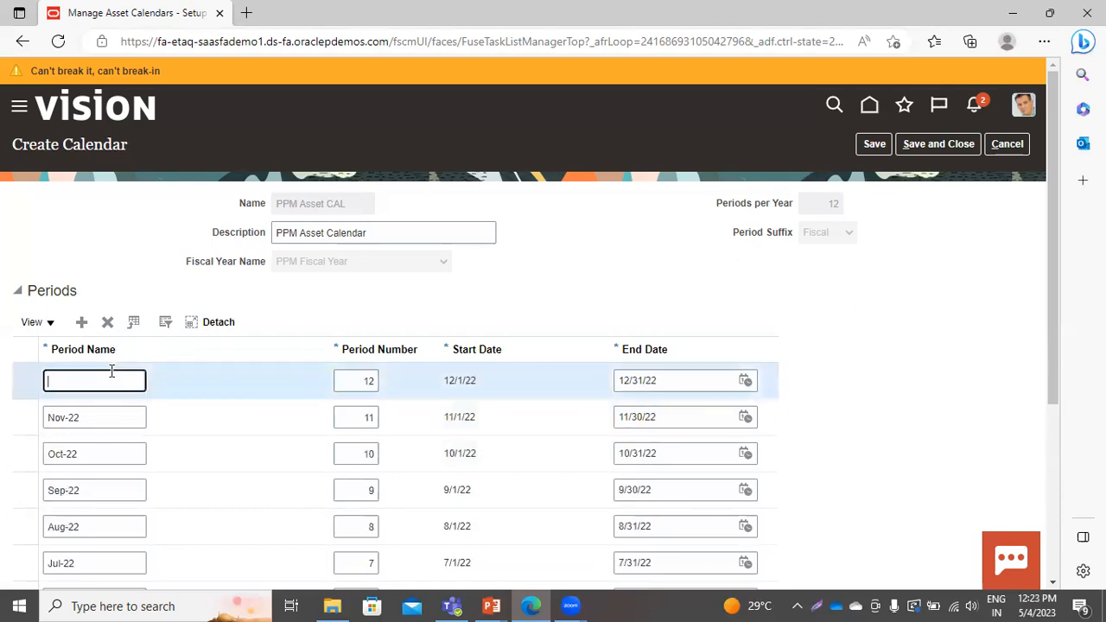
text(d)
key(BackSpace)
text(Dec-22)
Add the twelve monthly periods for 2023, January through December, and save and close the calendar
click(82, 323)
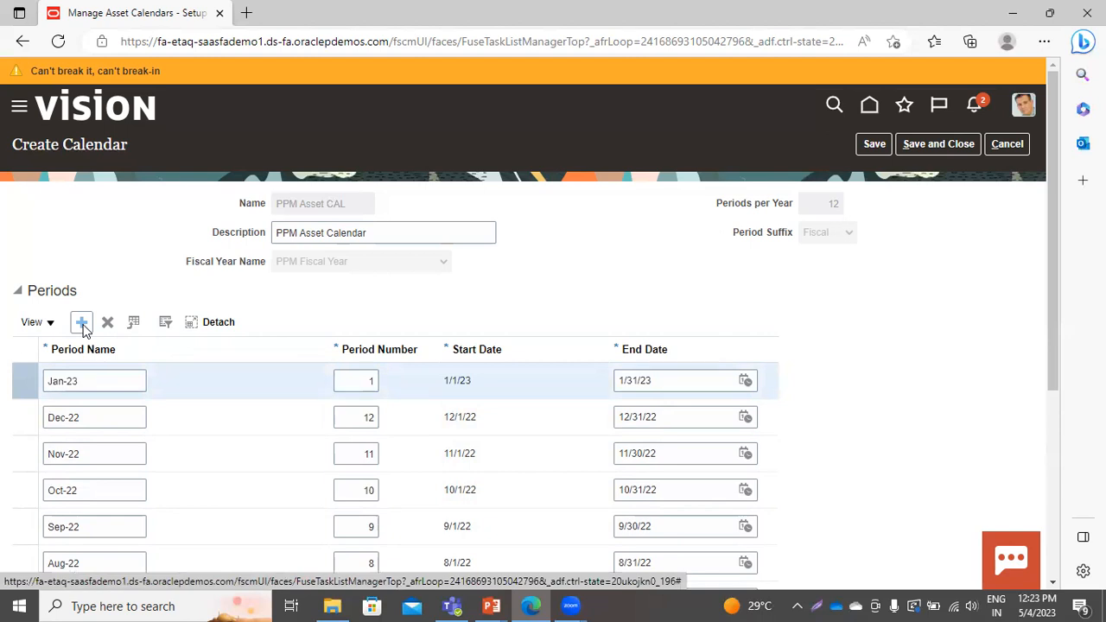
click(82, 323)
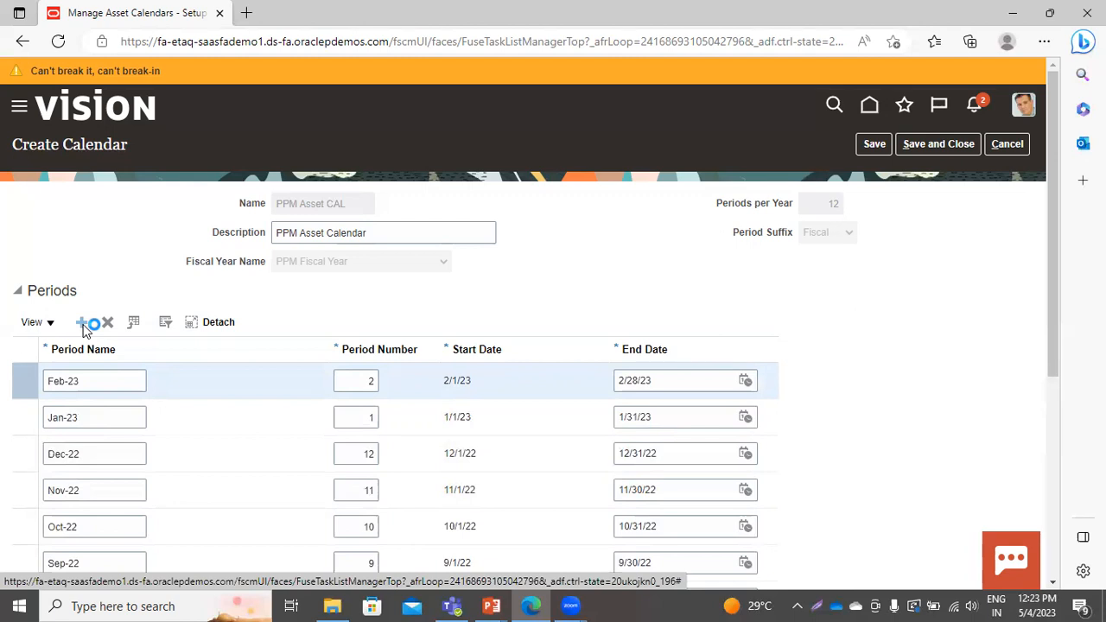
click(82, 325)
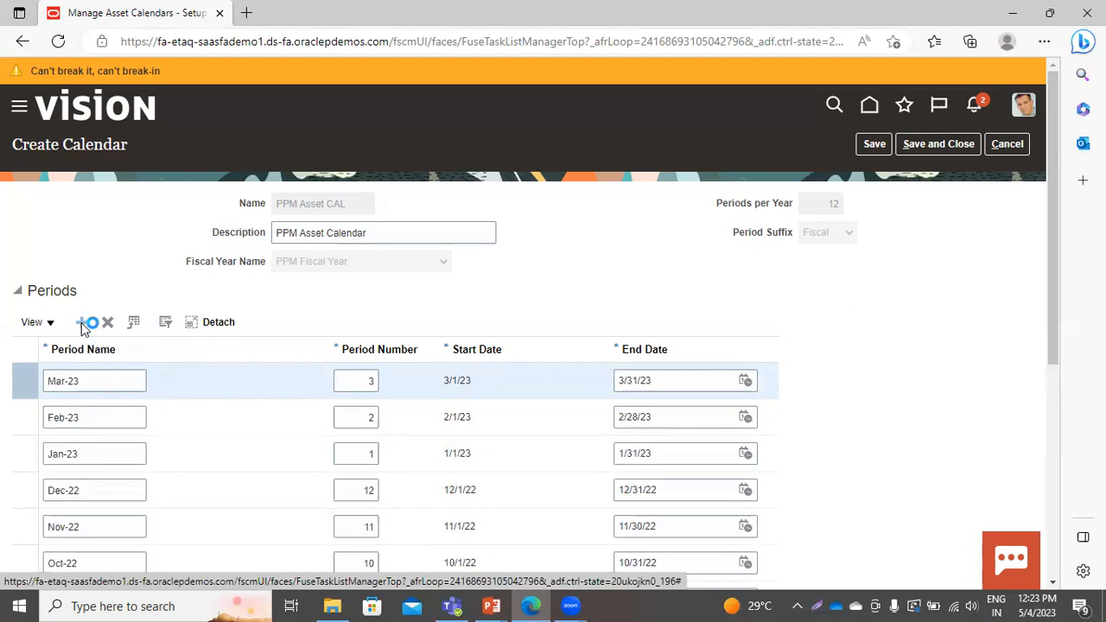
click(82, 324)
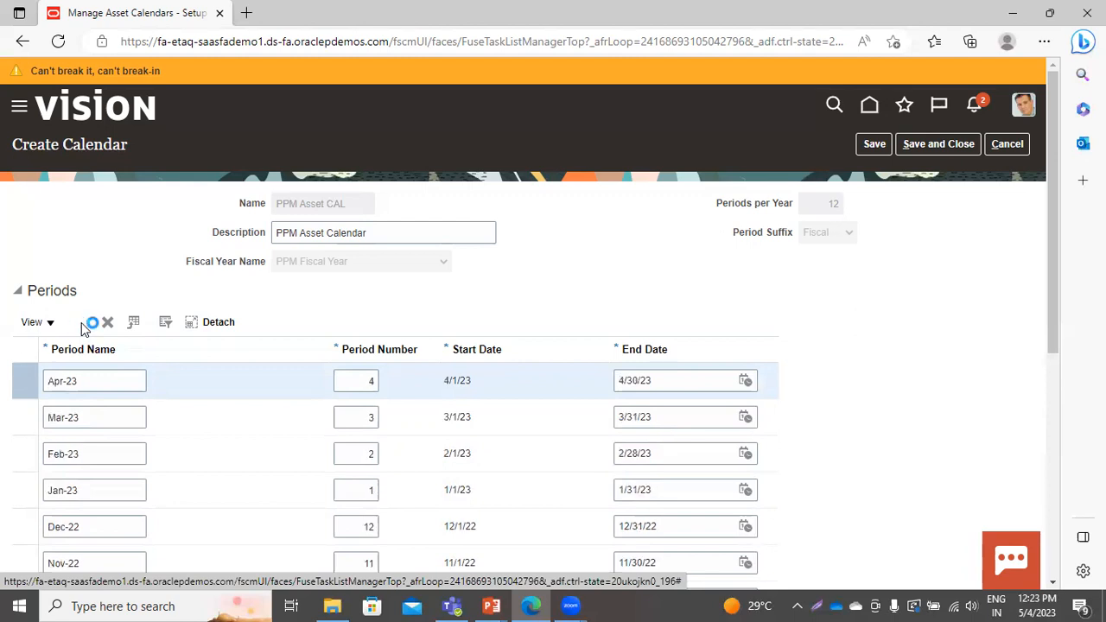
click(82, 325)
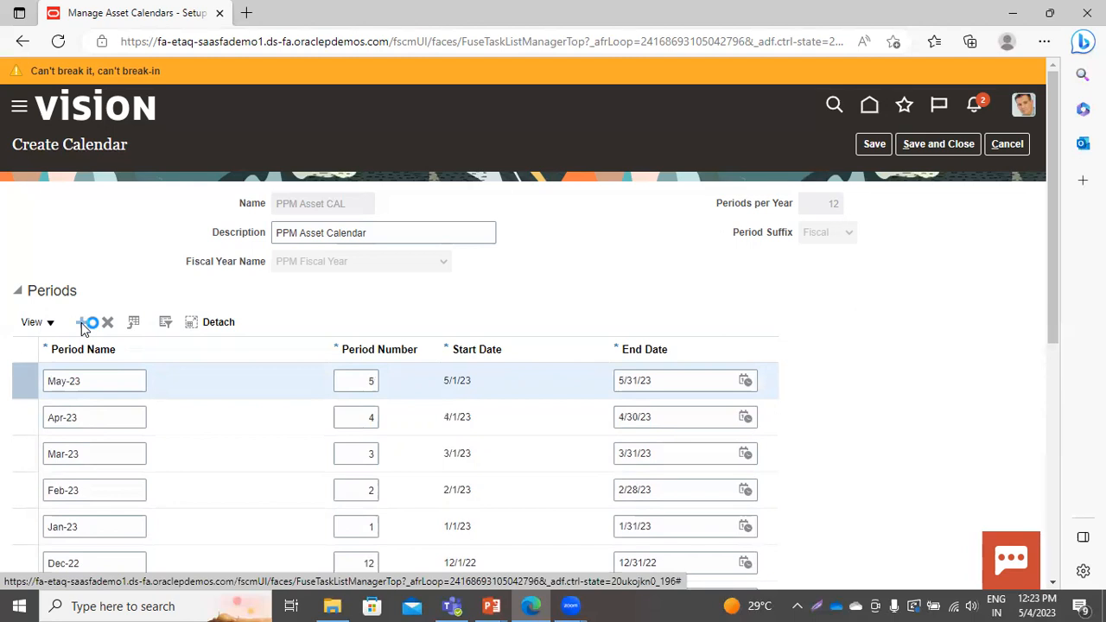
click(82, 325)
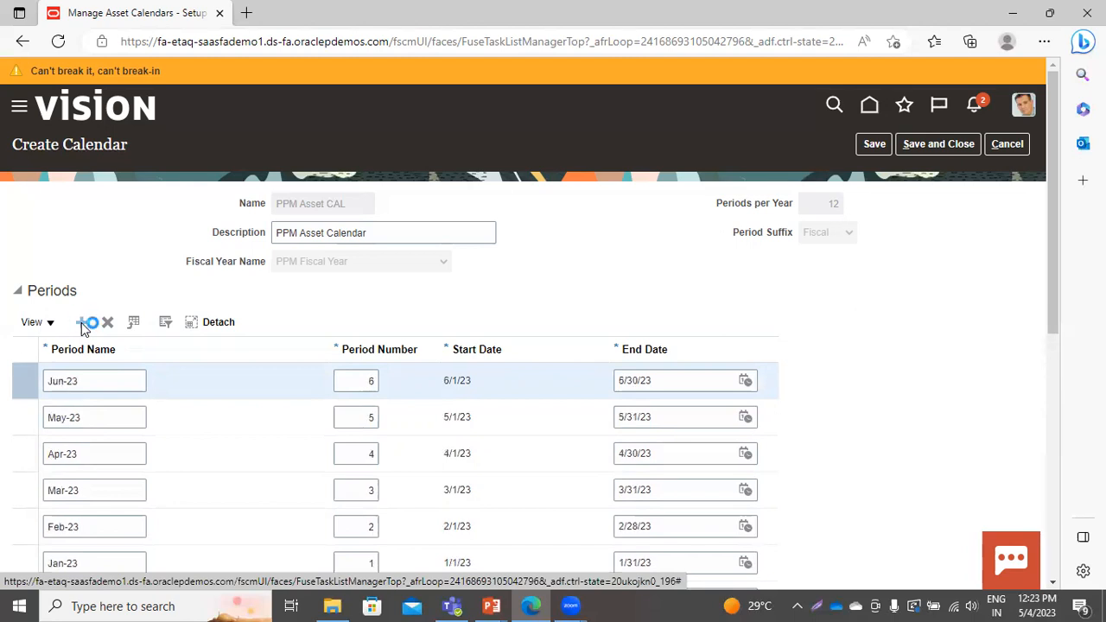
click(82, 325)
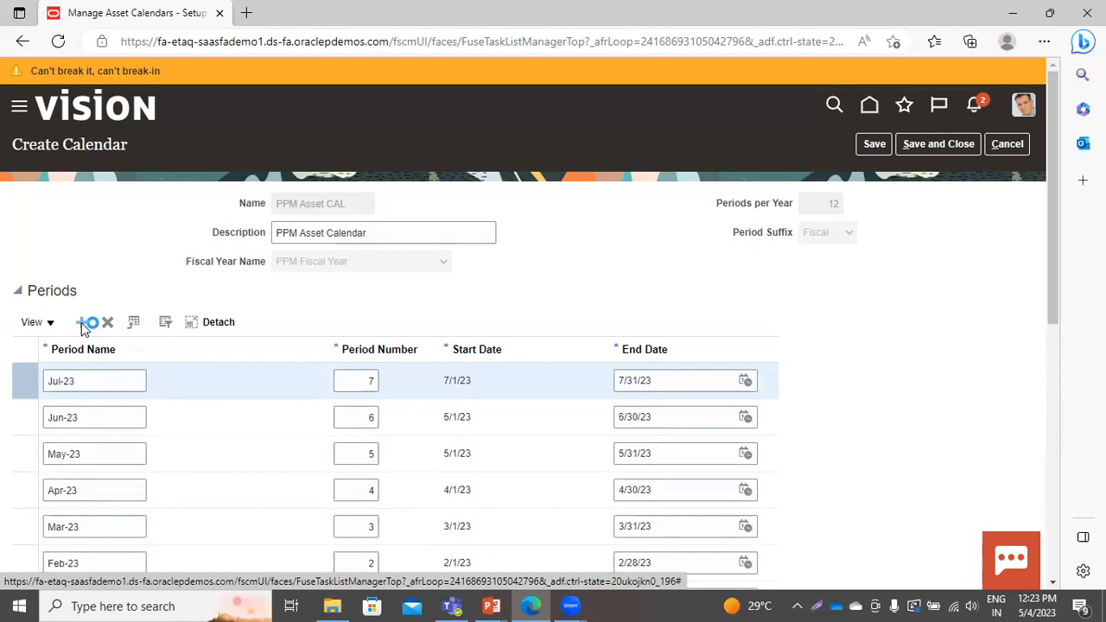
click(82, 325)
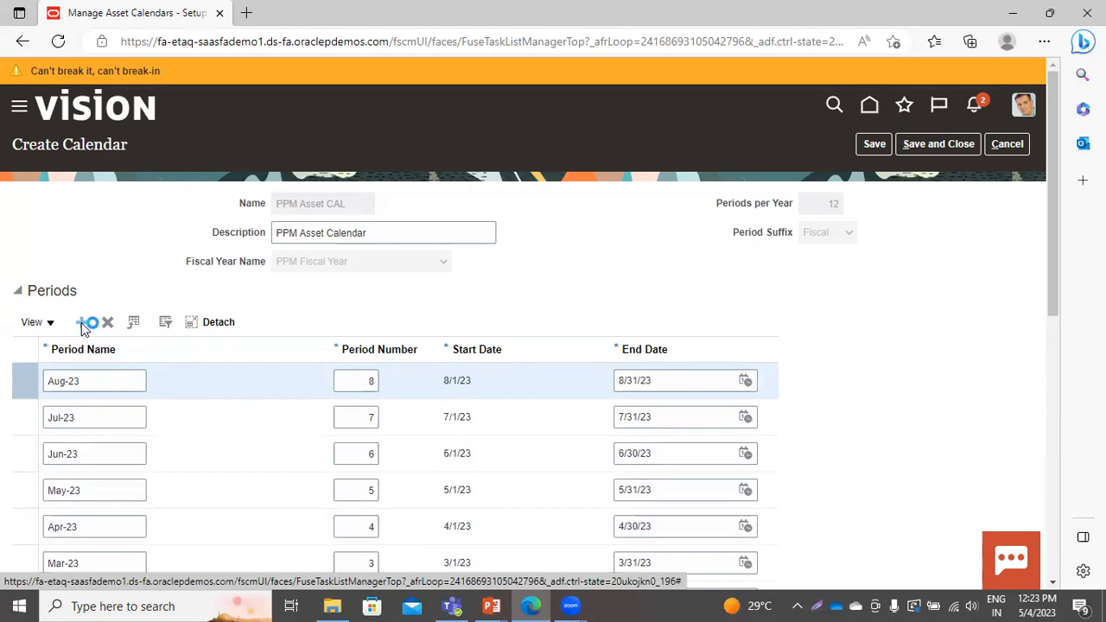
click(82, 325)
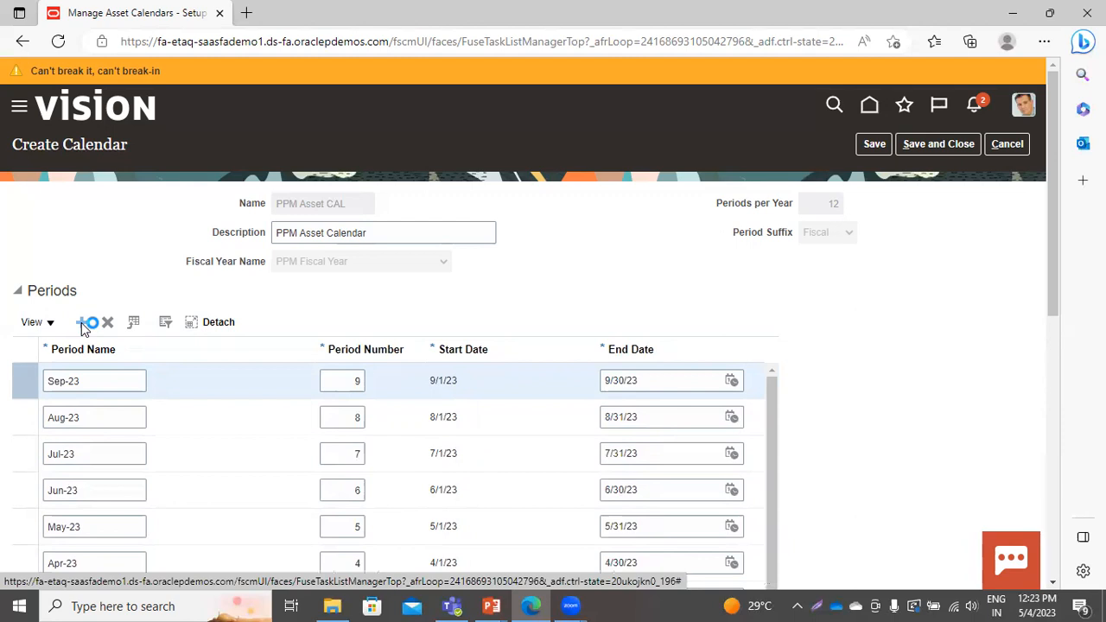
click(82, 325)
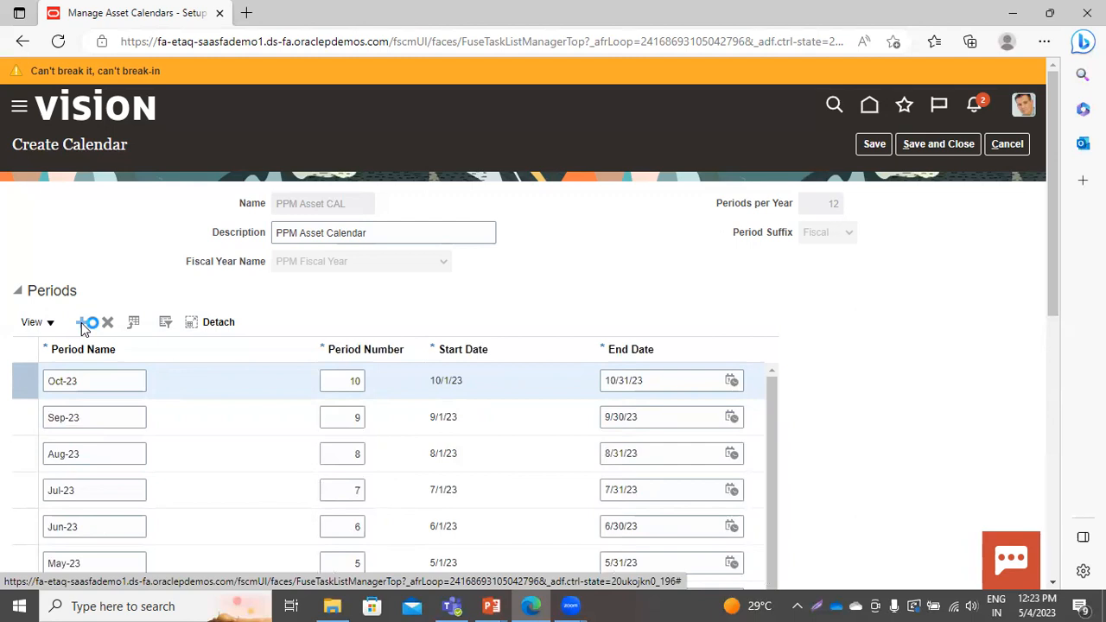
click(82, 325)
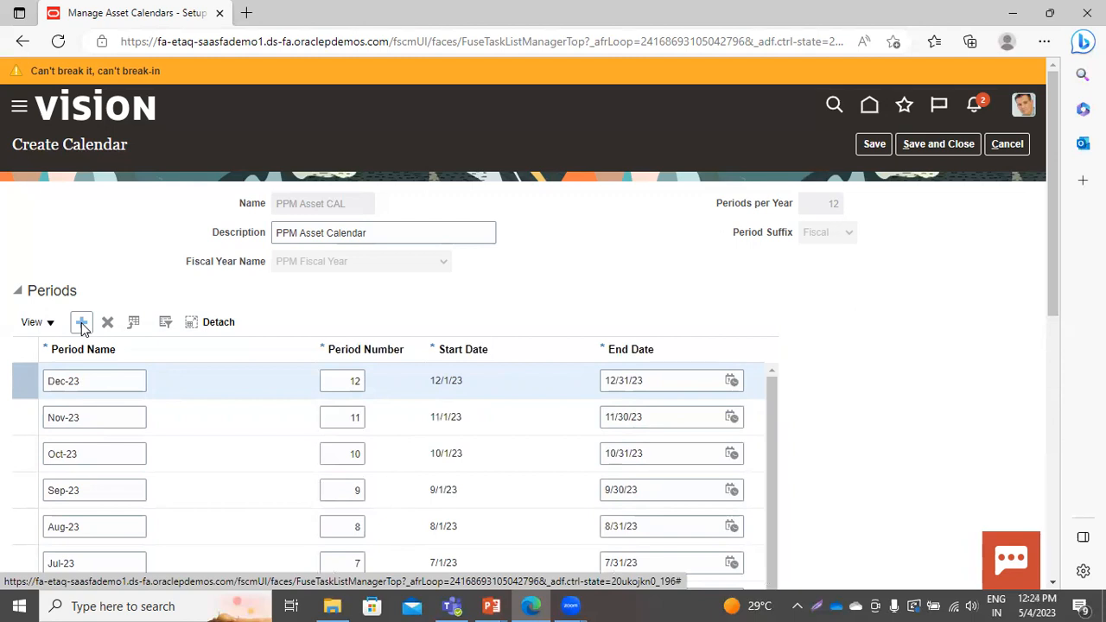
click(950, 149)
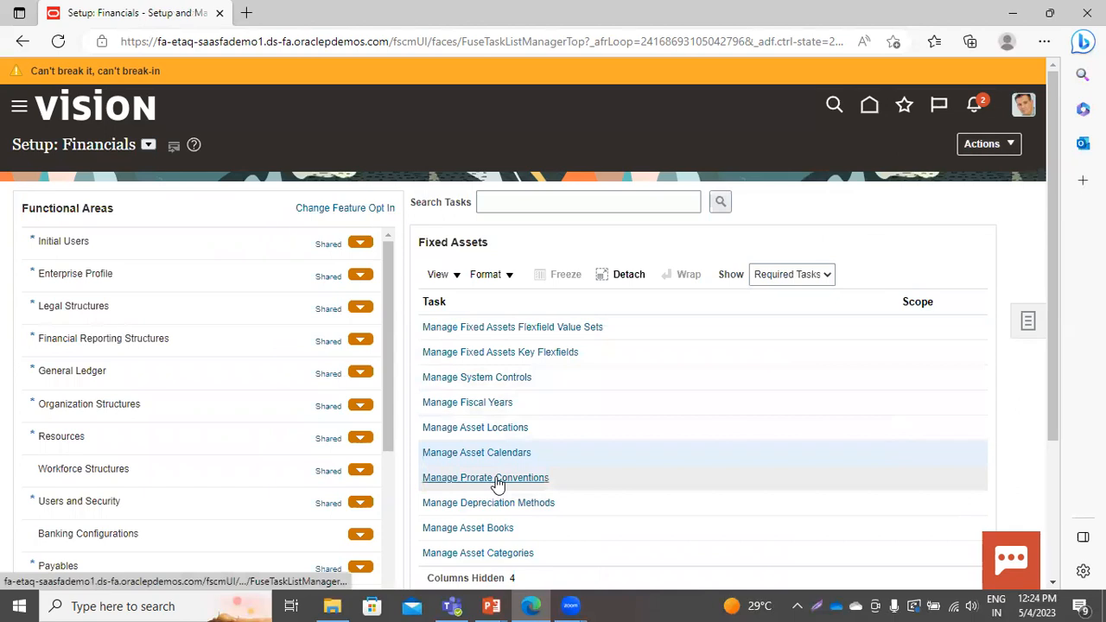
Start a new prorate convention from the Manage Prorate Conventions task, with the name PPM Prorat and the description PPM Prorate
click(496, 479)
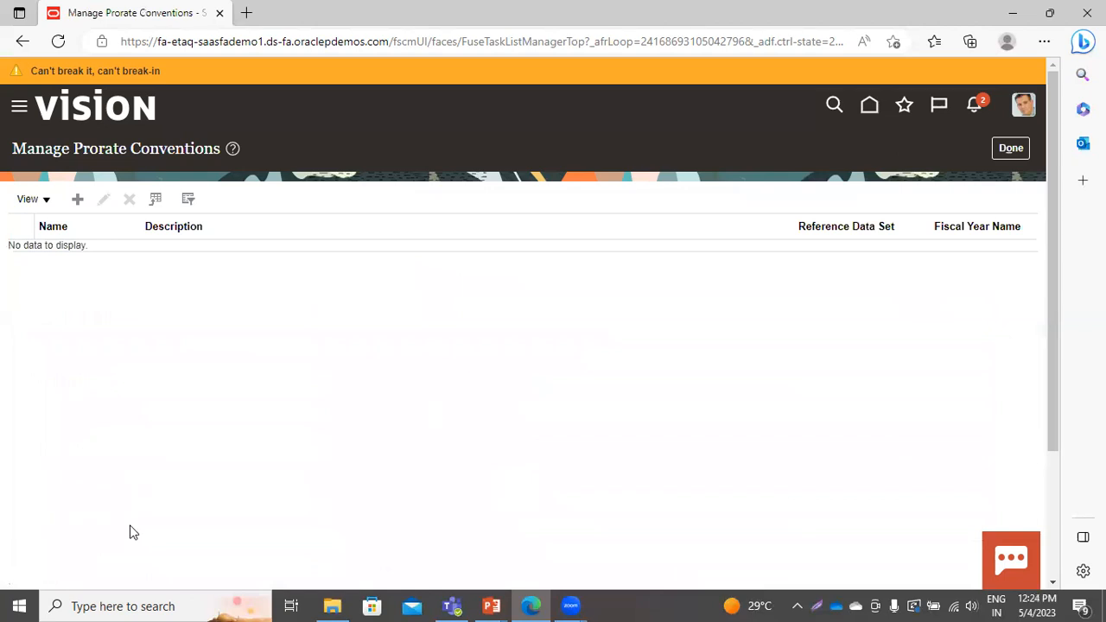
click(79, 200)
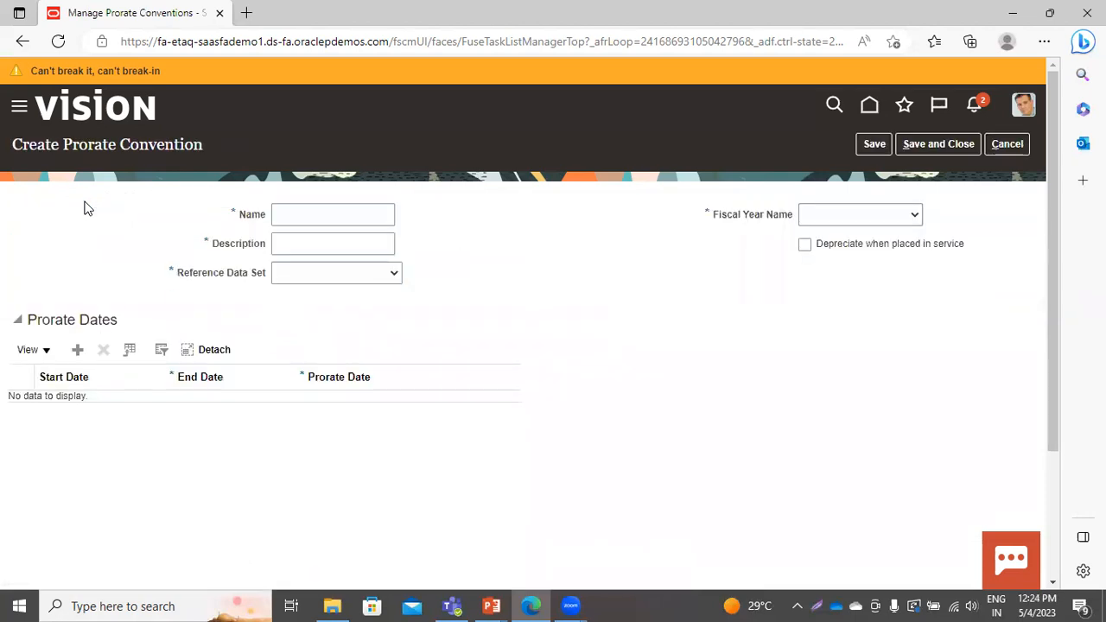
click(319, 219)
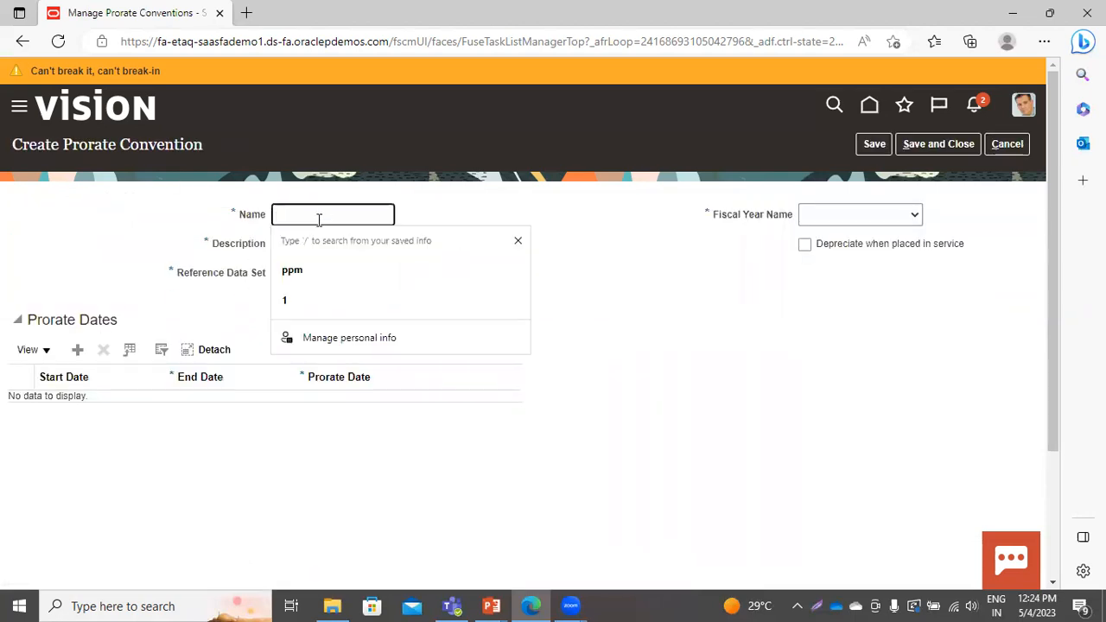
text(PPM )
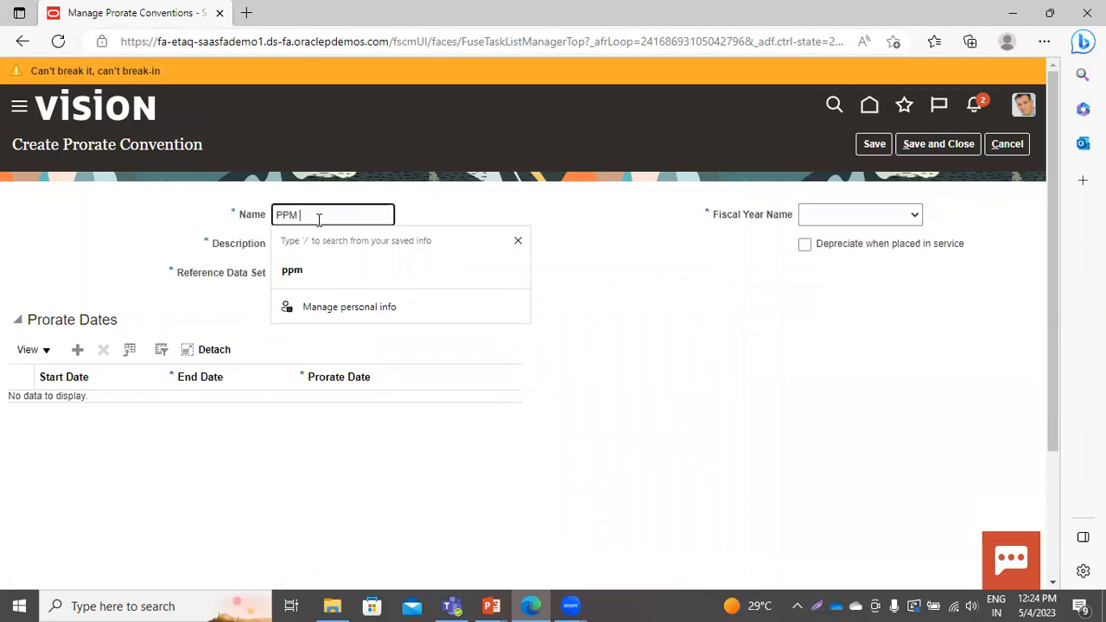
text(Prorat)
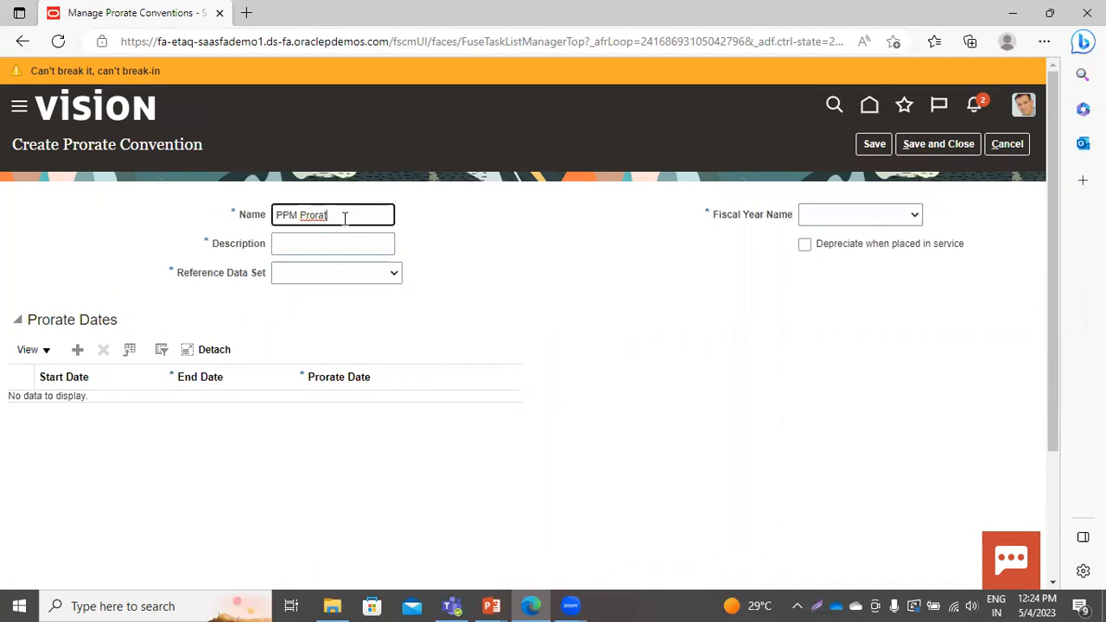
triple_click(339, 214)
key(ctrl+c)
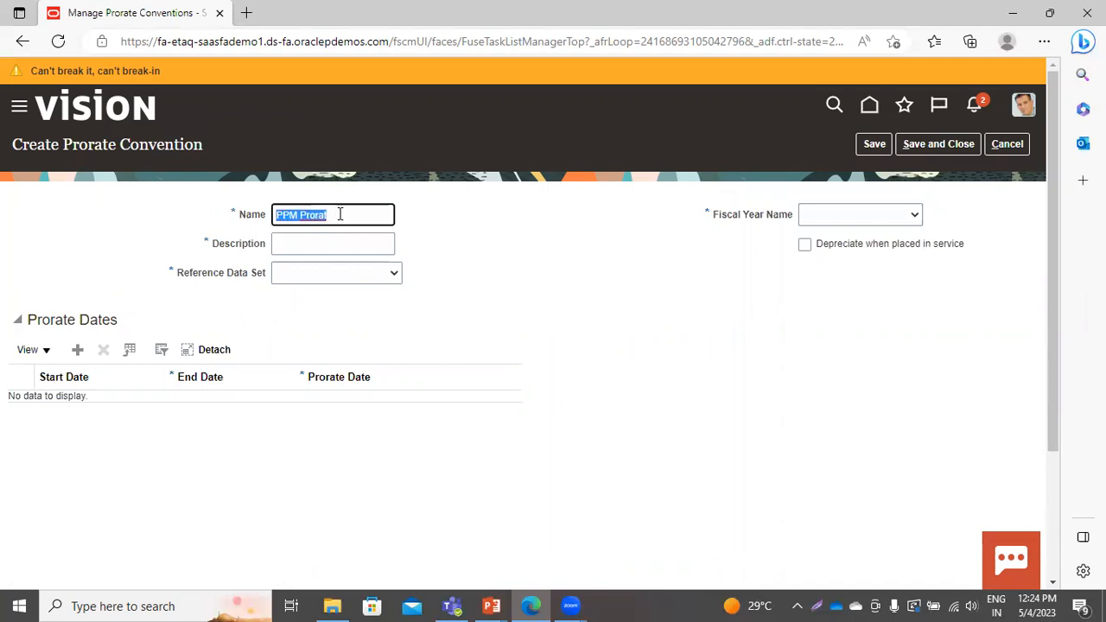
click(325, 242)
key(ctrl+v)
text(e)
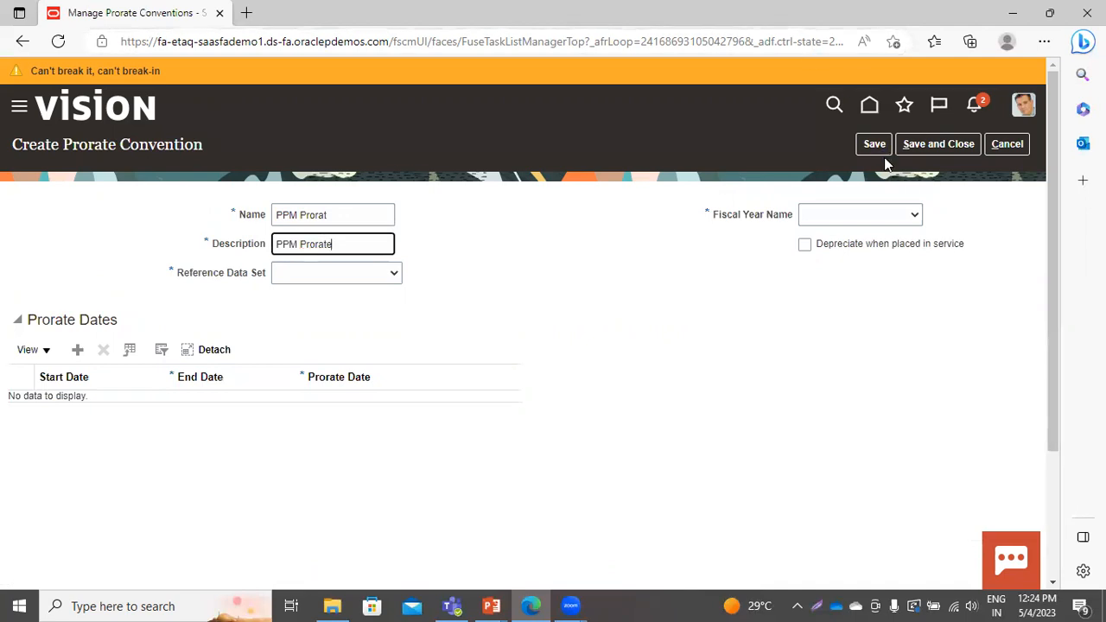
Set the convention's reference data set to US1 BU Set and its fiscal year name to PPM Fiscal Year
click(346, 279)
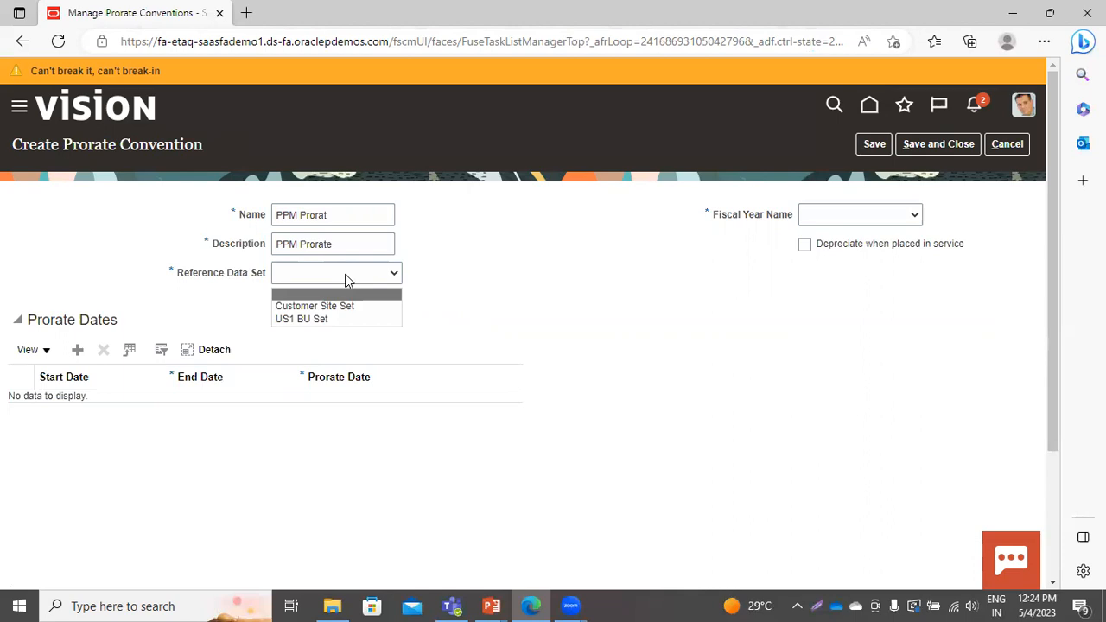
click(308, 319)
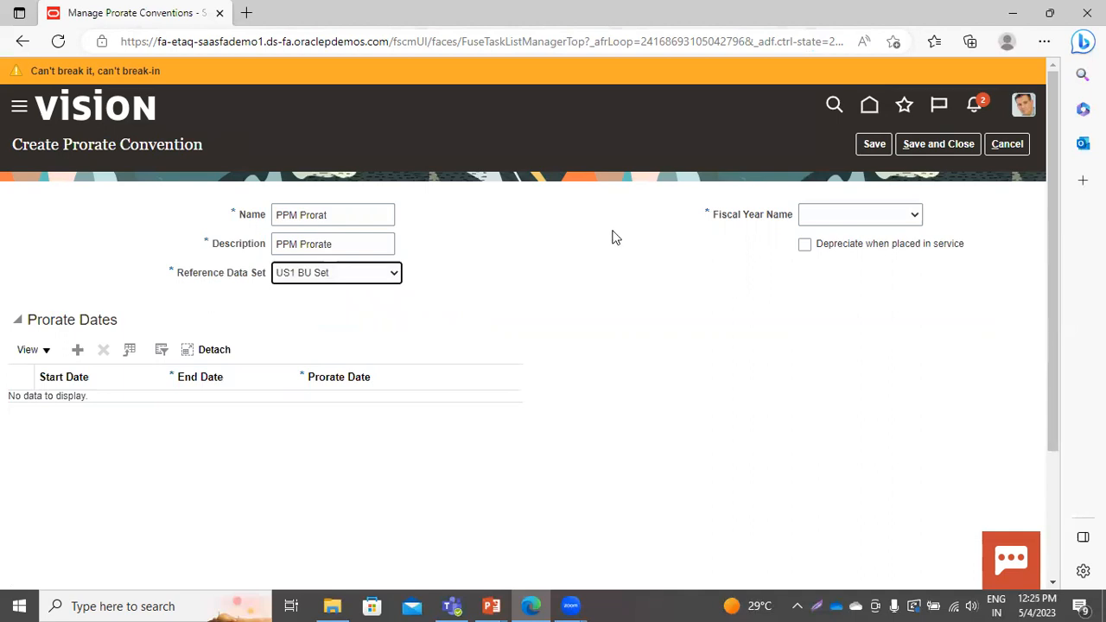
click(853, 218)
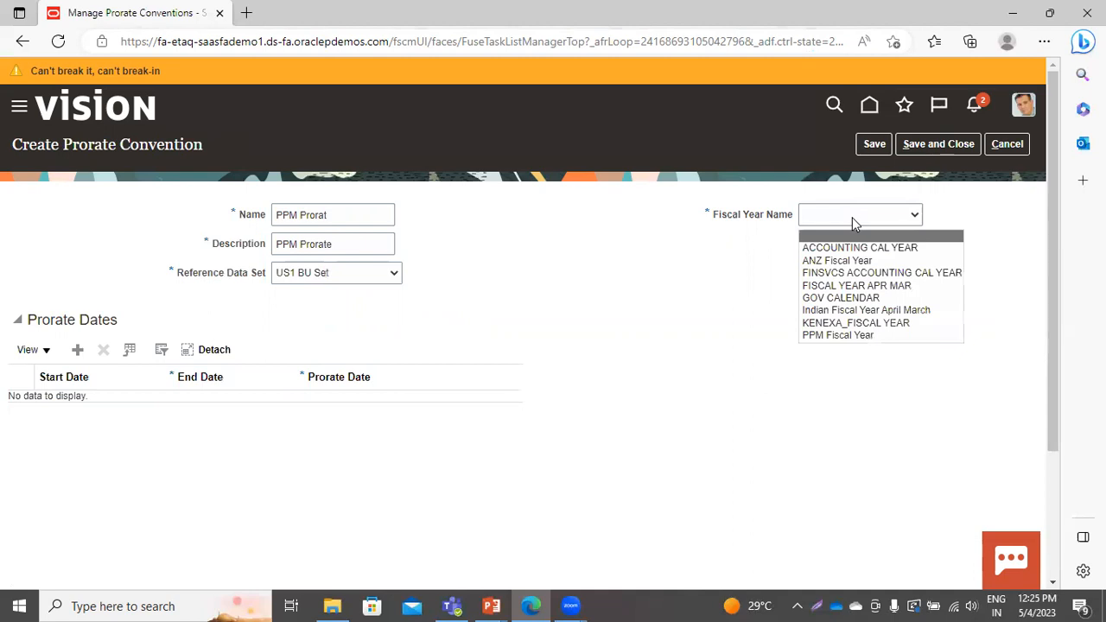
click(822, 336)
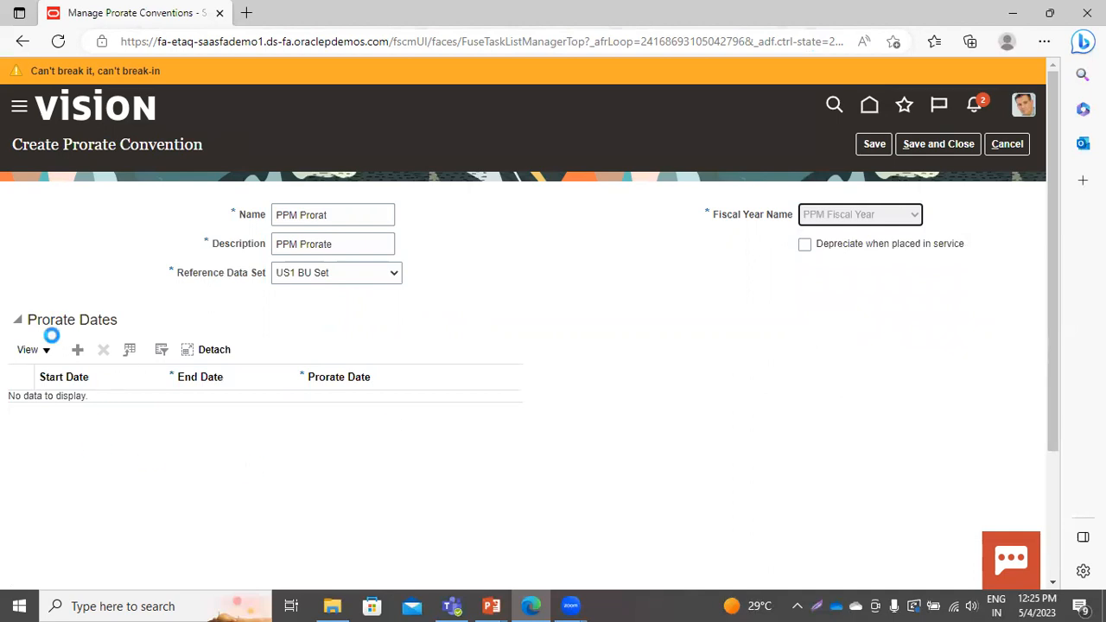
Add the first prorate dates row, widen its end date column, and set the end date to 1/31/22
click(76, 350)
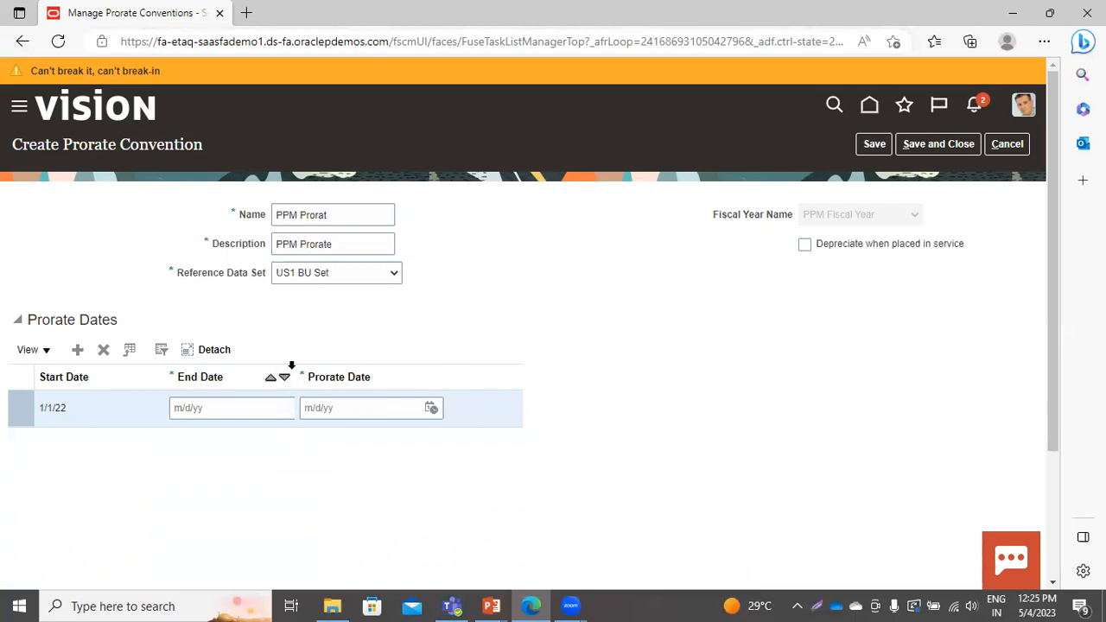
drag(293, 371, 317, 378)
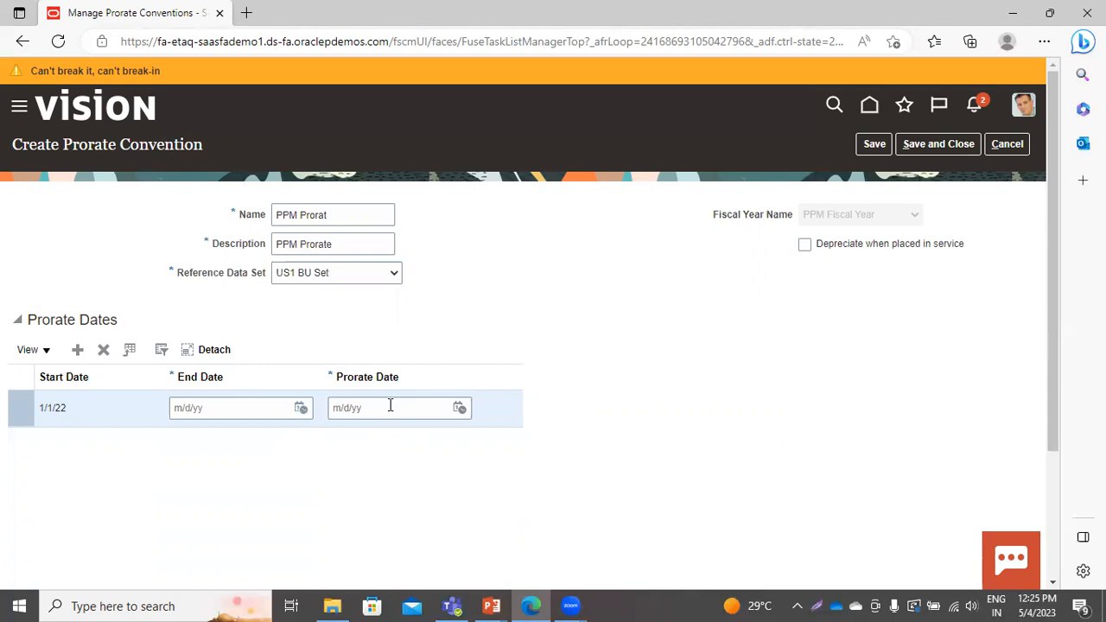
click(299, 408)
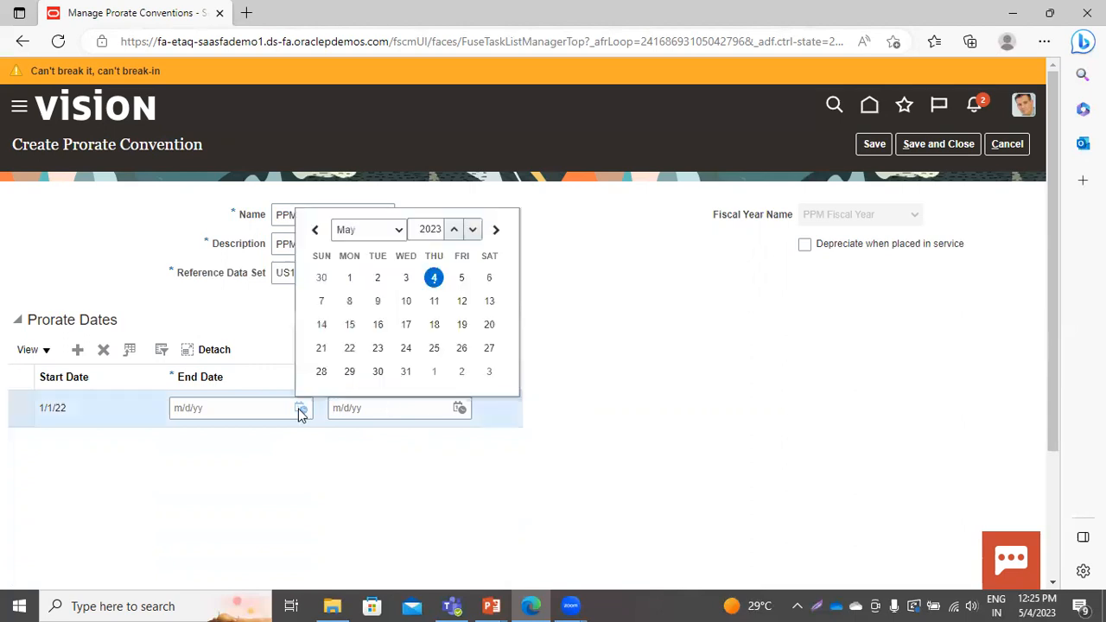
click(378, 233)
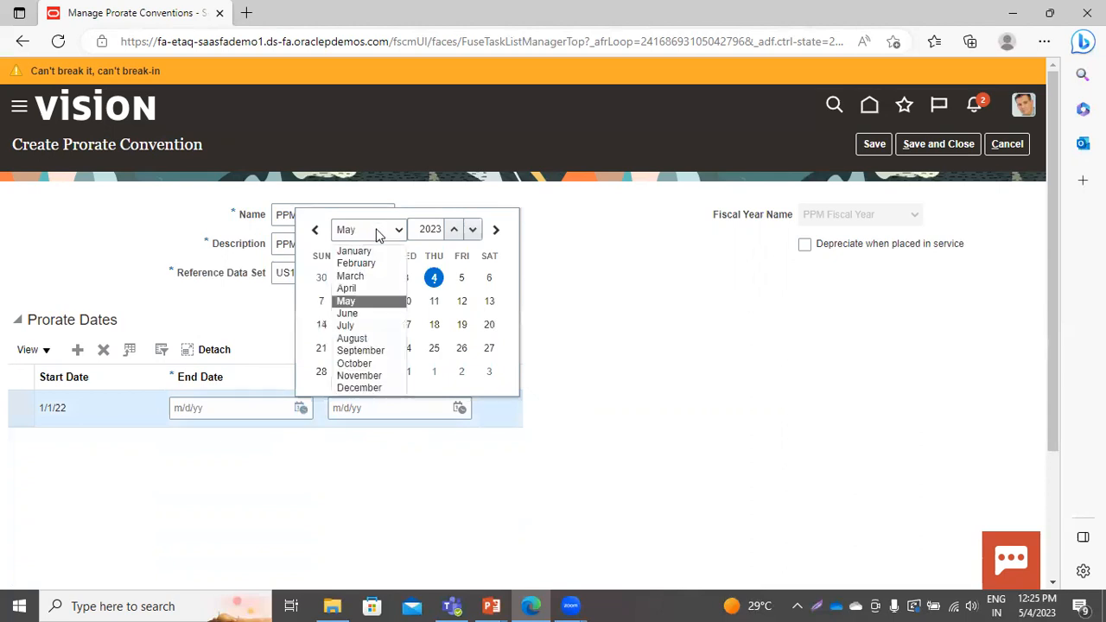
click(353, 251)
click(473, 230)
click(349, 371)
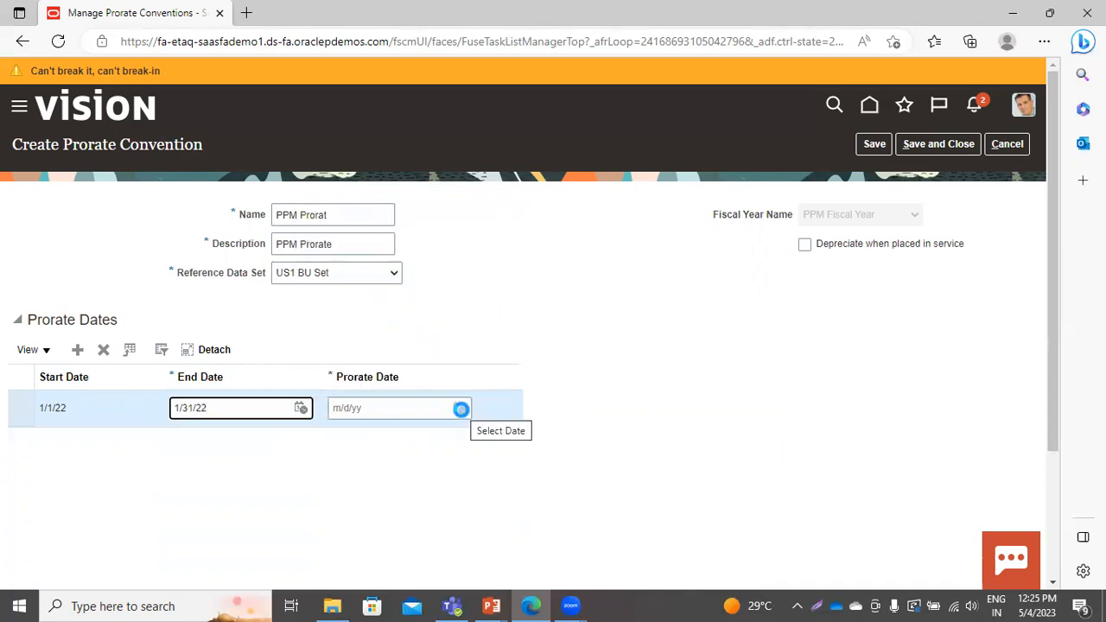
Set the prorate date of the first prorate dates row to 1/31/22
click(461, 410)
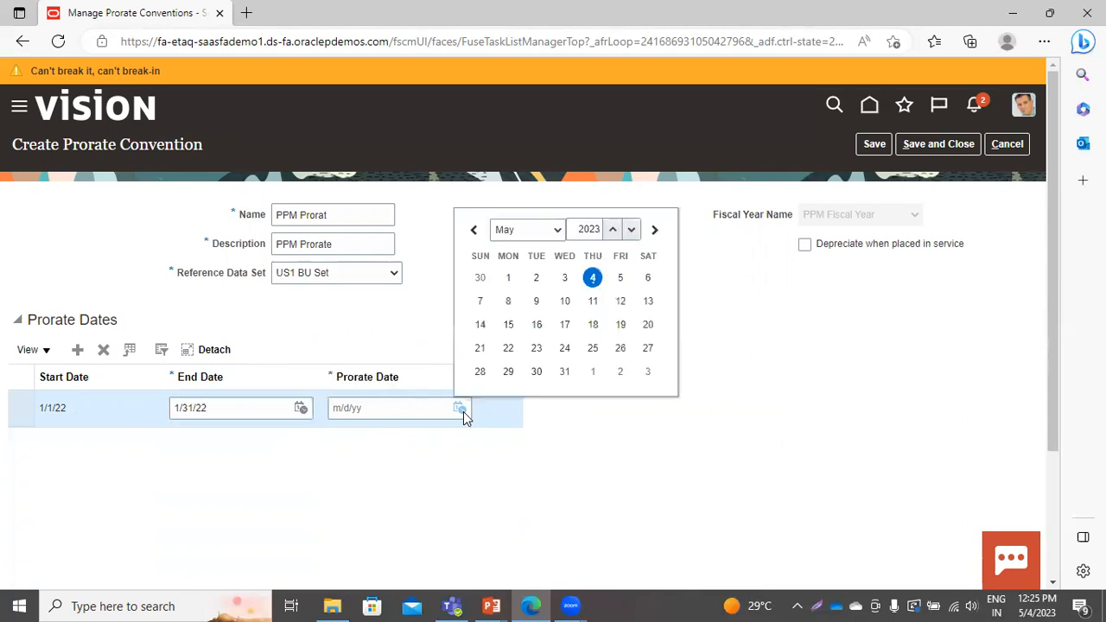
click(546, 232)
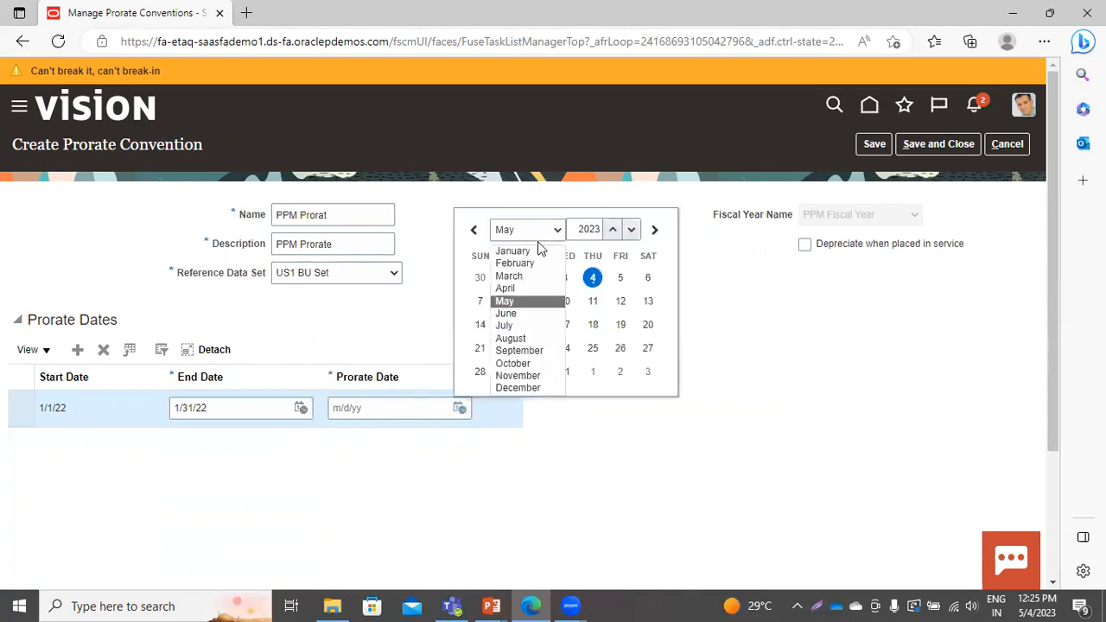
click(535, 251)
click(632, 231)
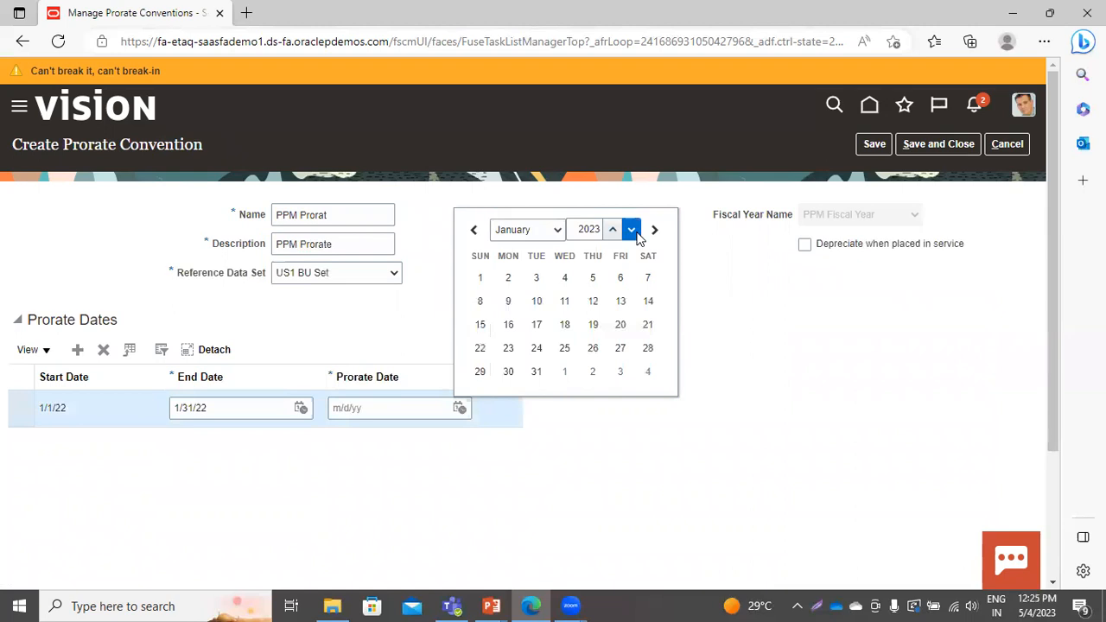
click(508, 371)
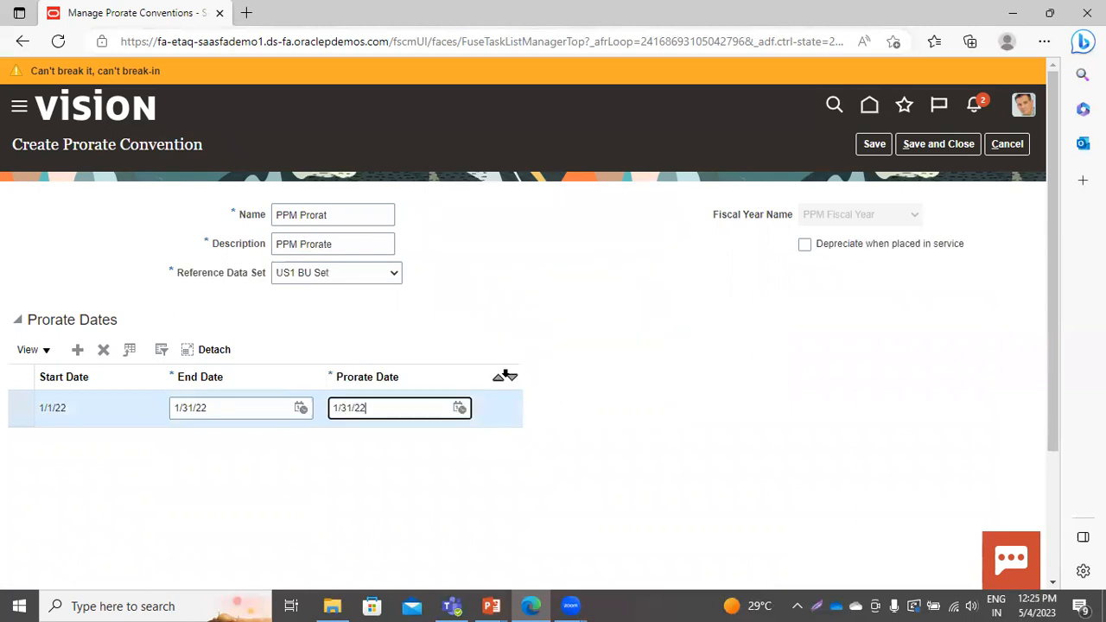
Add the remaining monthly prorate date rows for 2022, February through December
click(78, 350)
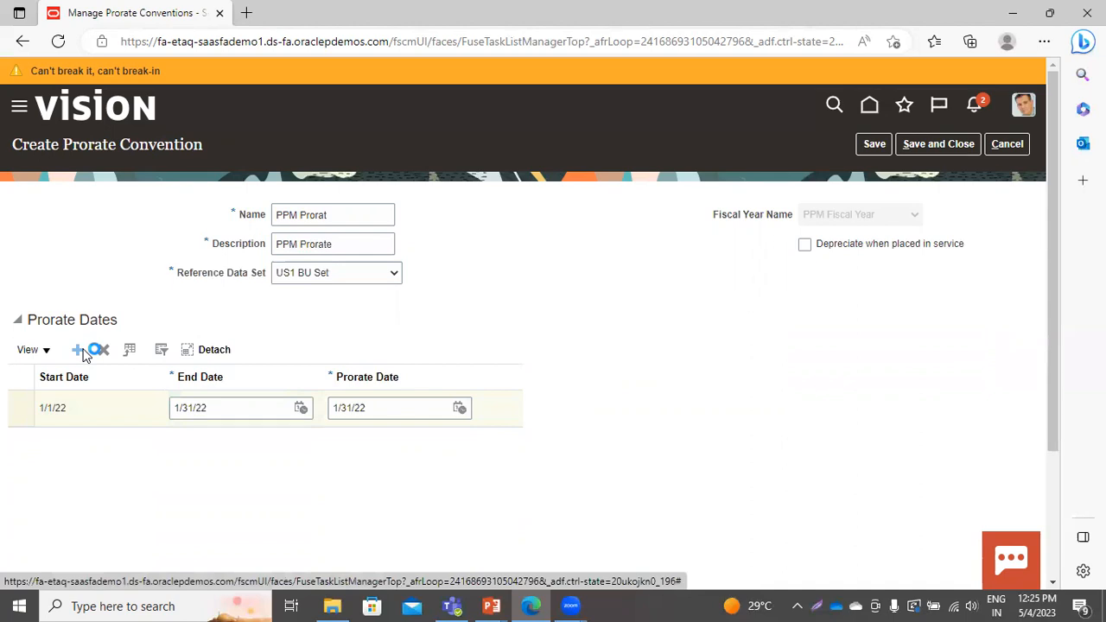
click(83, 353)
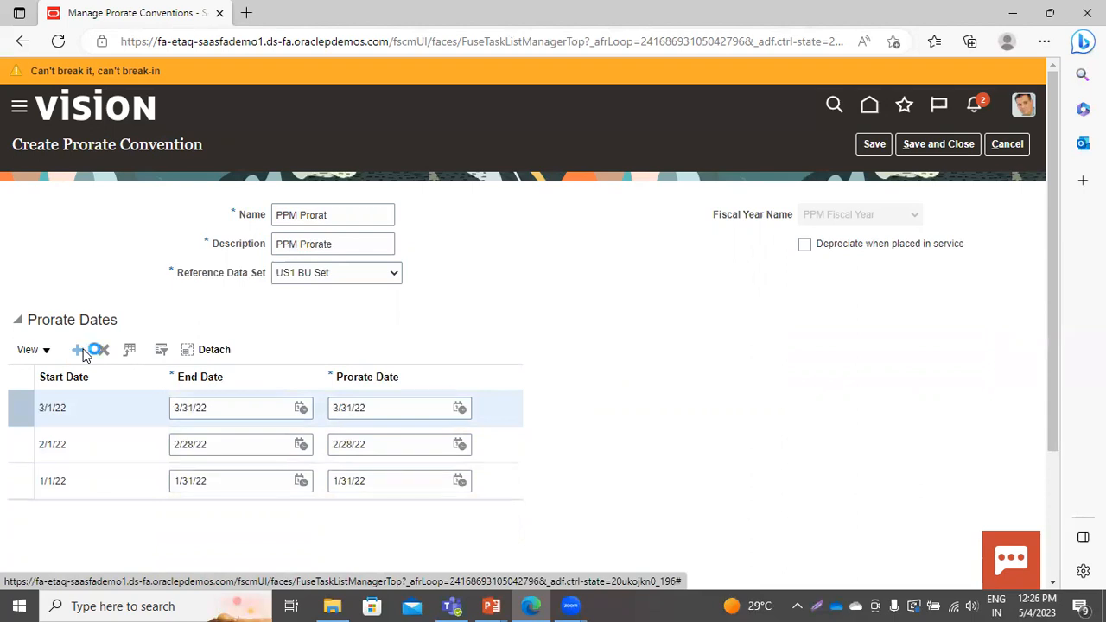
click(83, 352)
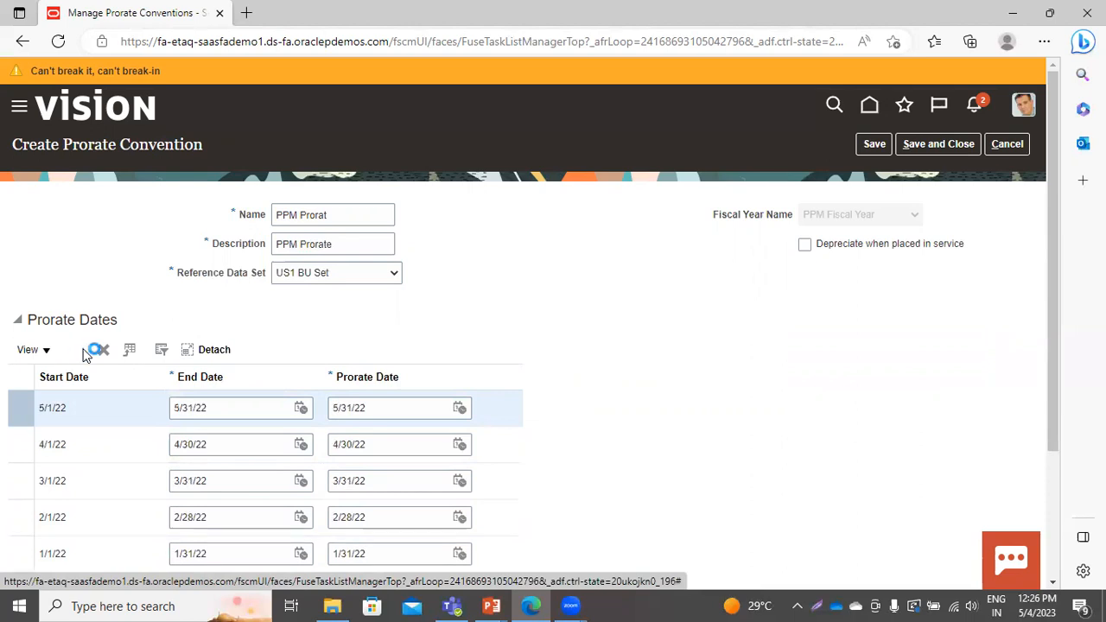
click(82, 354)
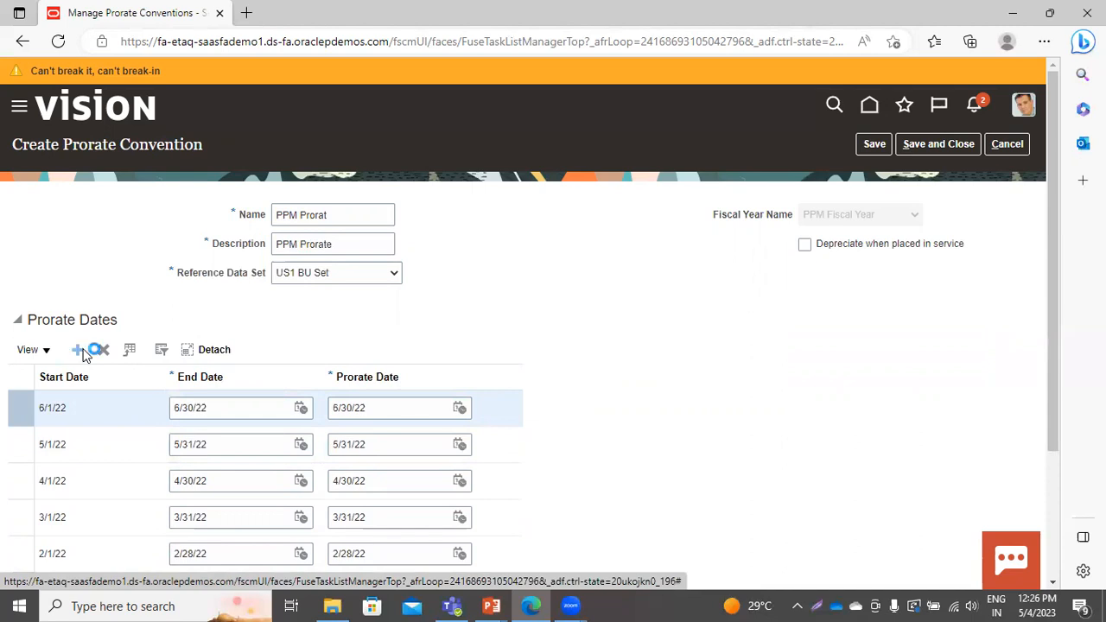
click(83, 354)
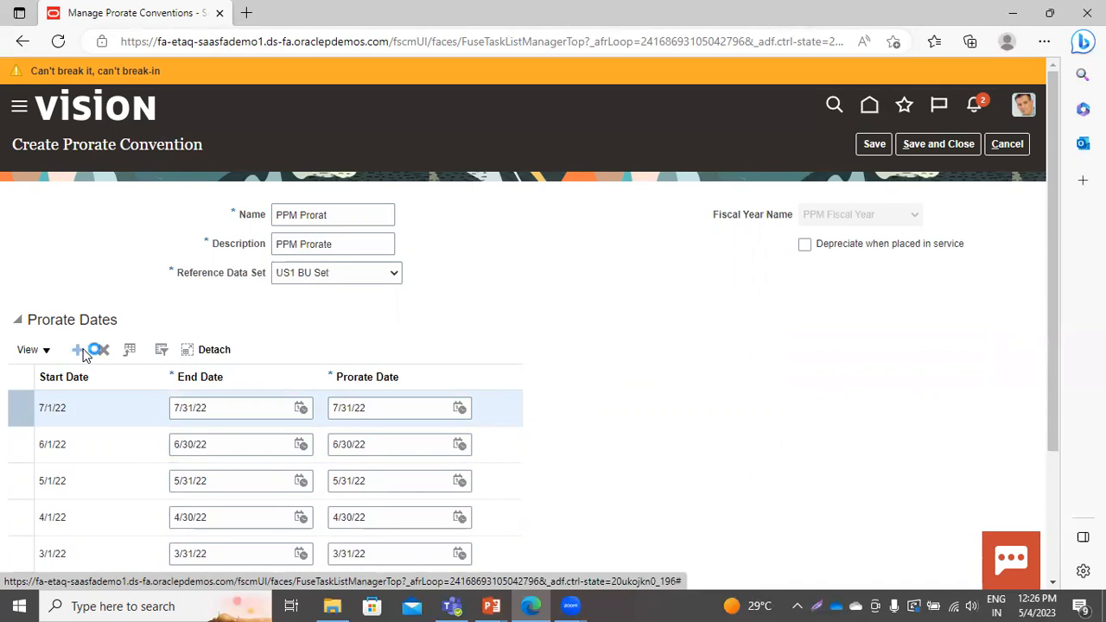
click(75, 354)
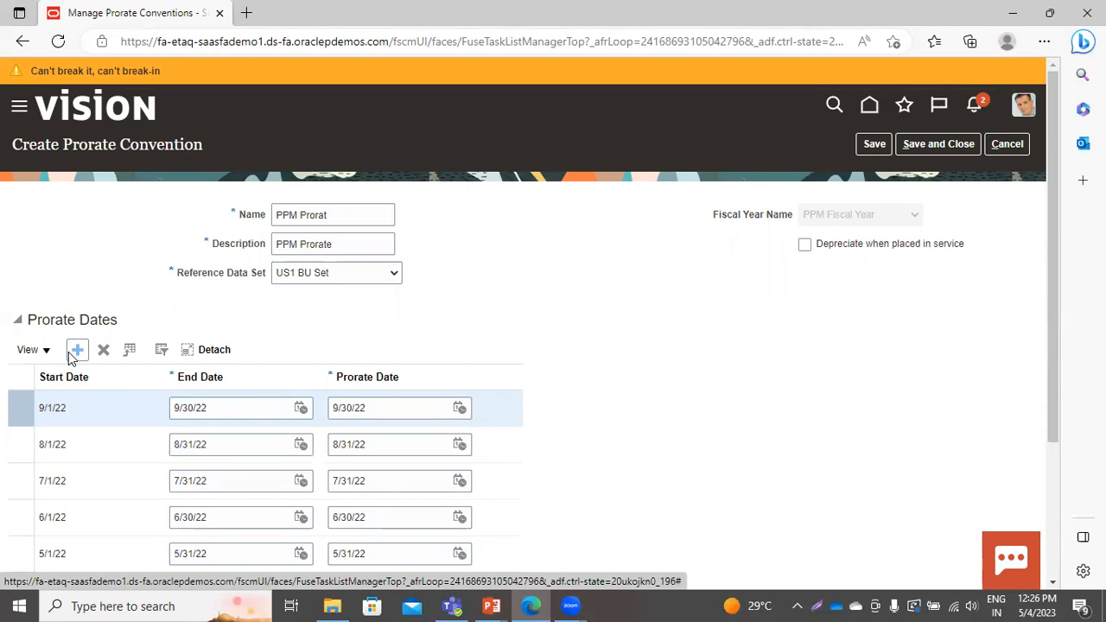
click(73, 354)
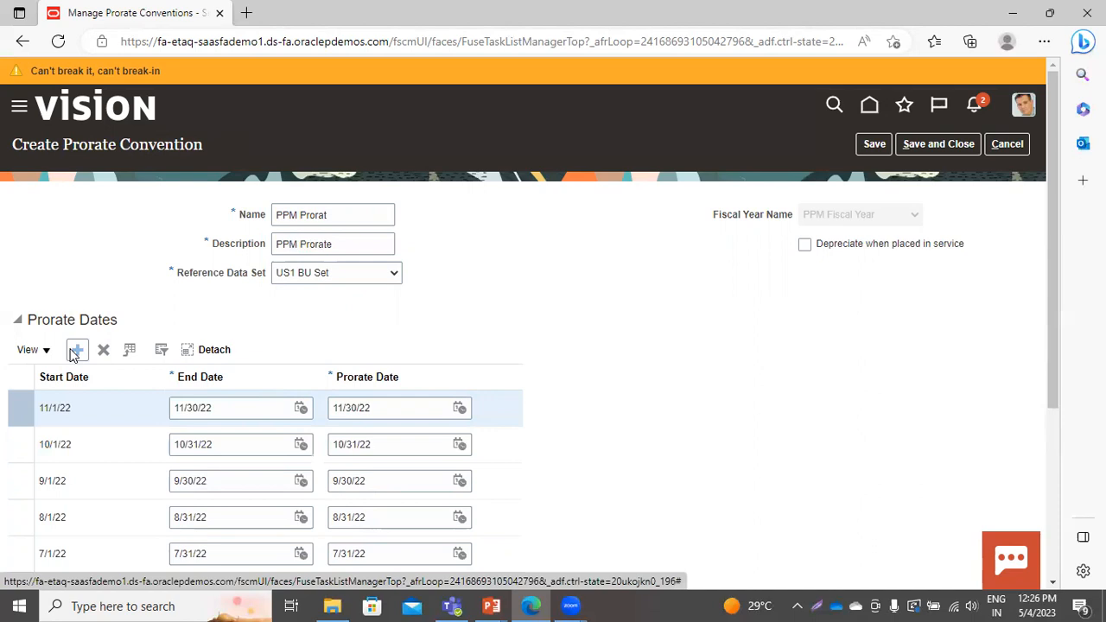
click(73, 354)
Add the twelve monthly prorate date rows for 2023, save and close the convention, and return to the Fixed Assets task list
click(75, 349)
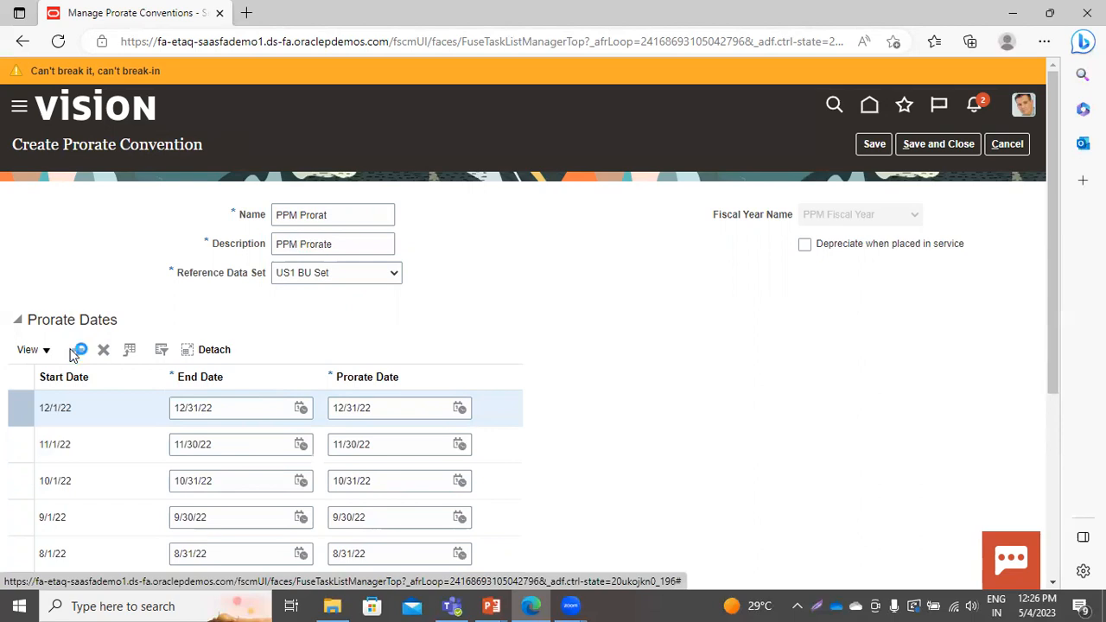
click(75, 350)
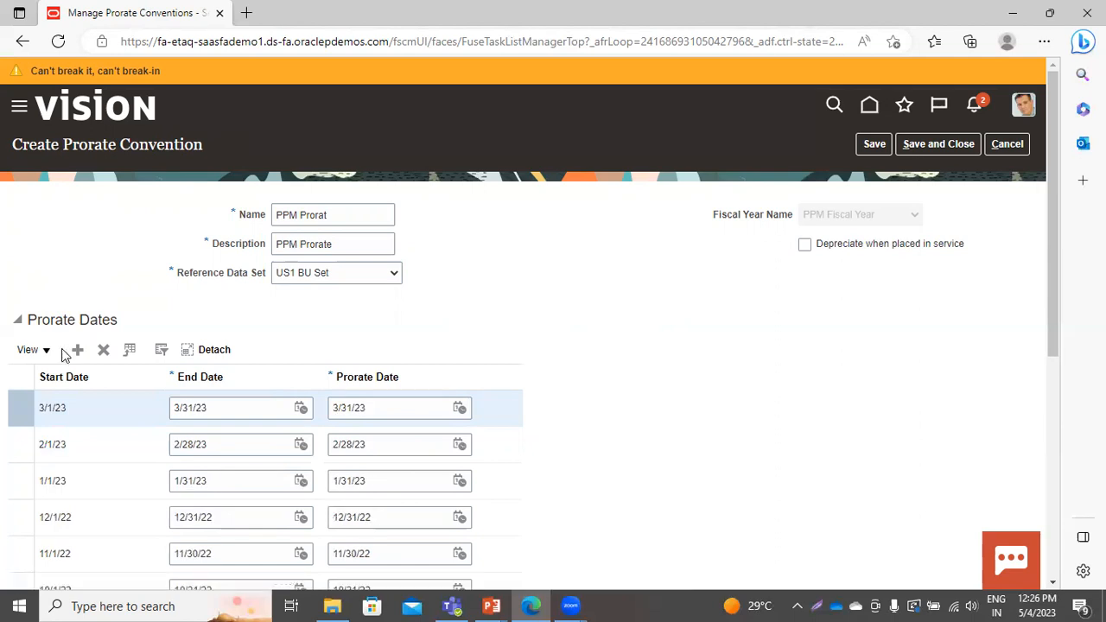
click(77, 350)
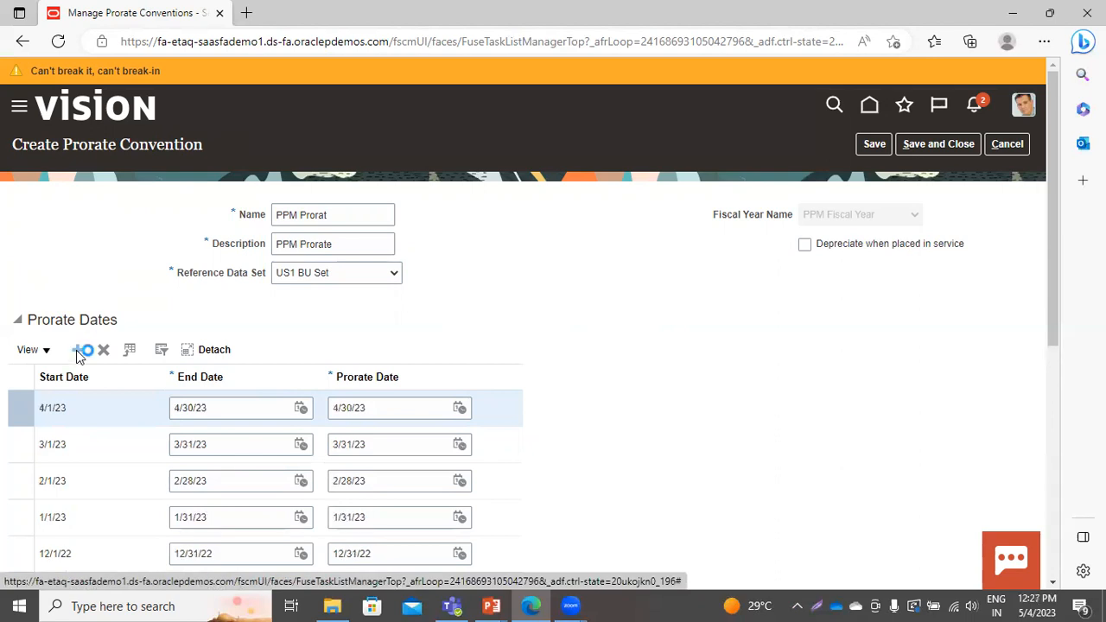
click(77, 350)
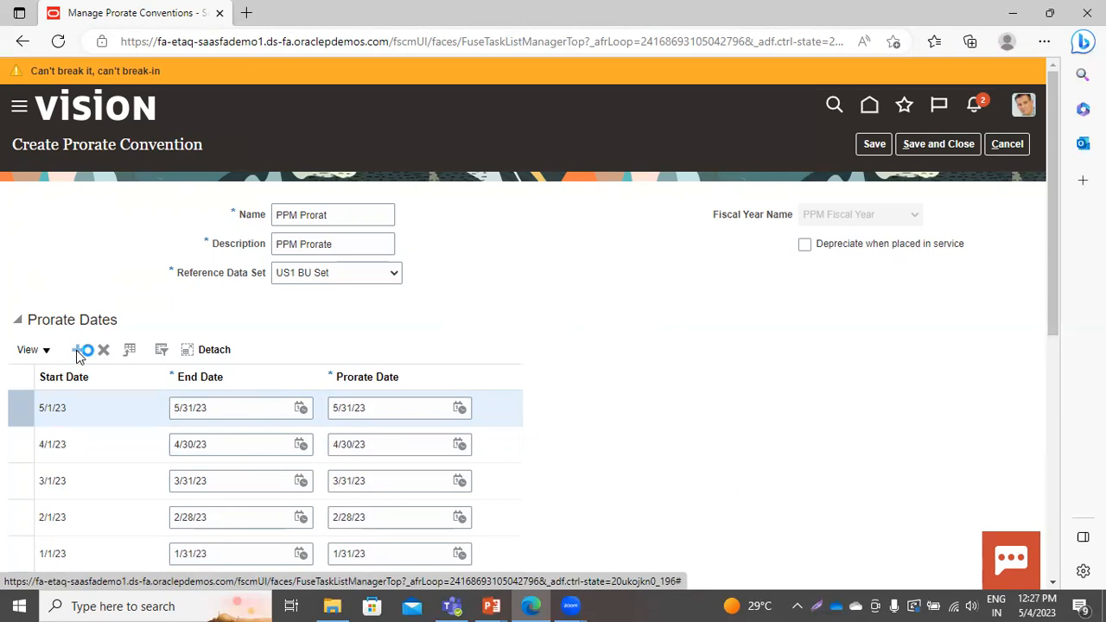
click(77, 353)
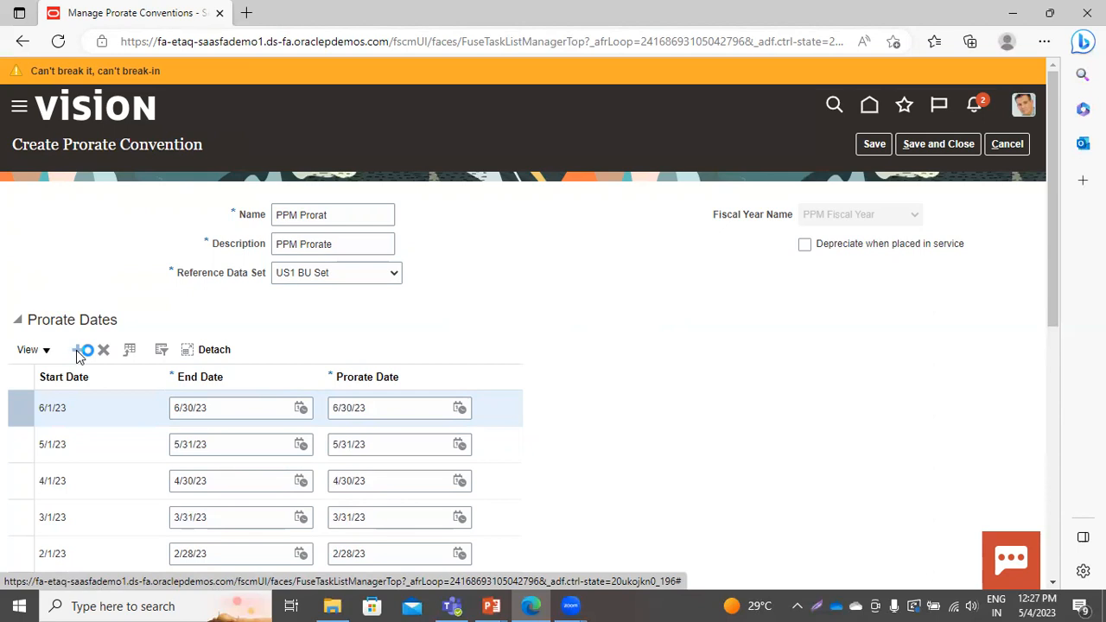
click(77, 353)
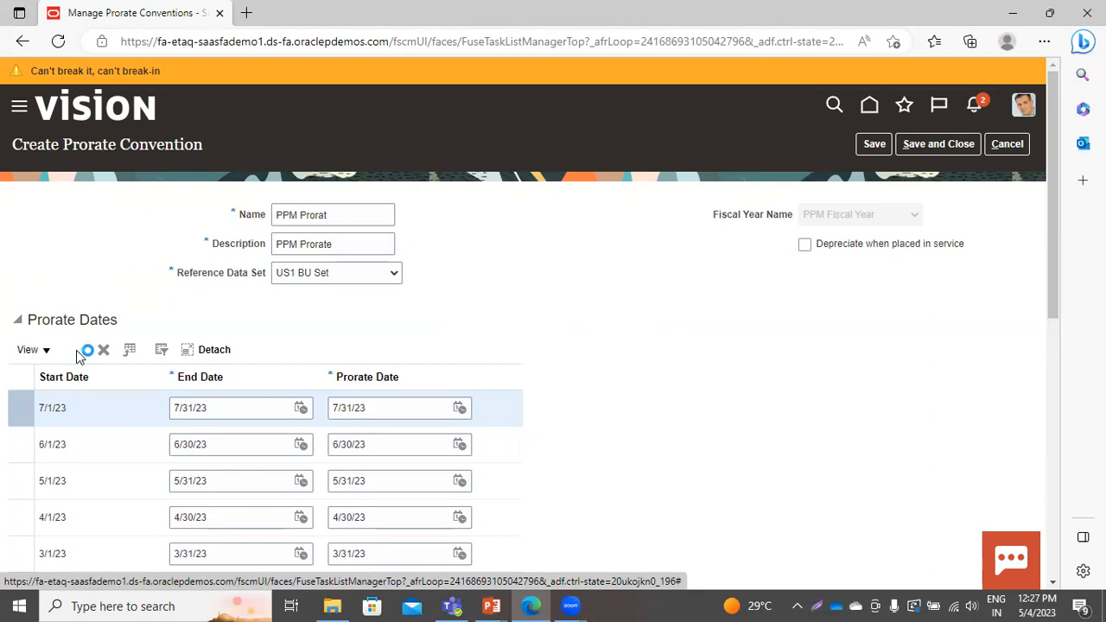
click(77, 352)
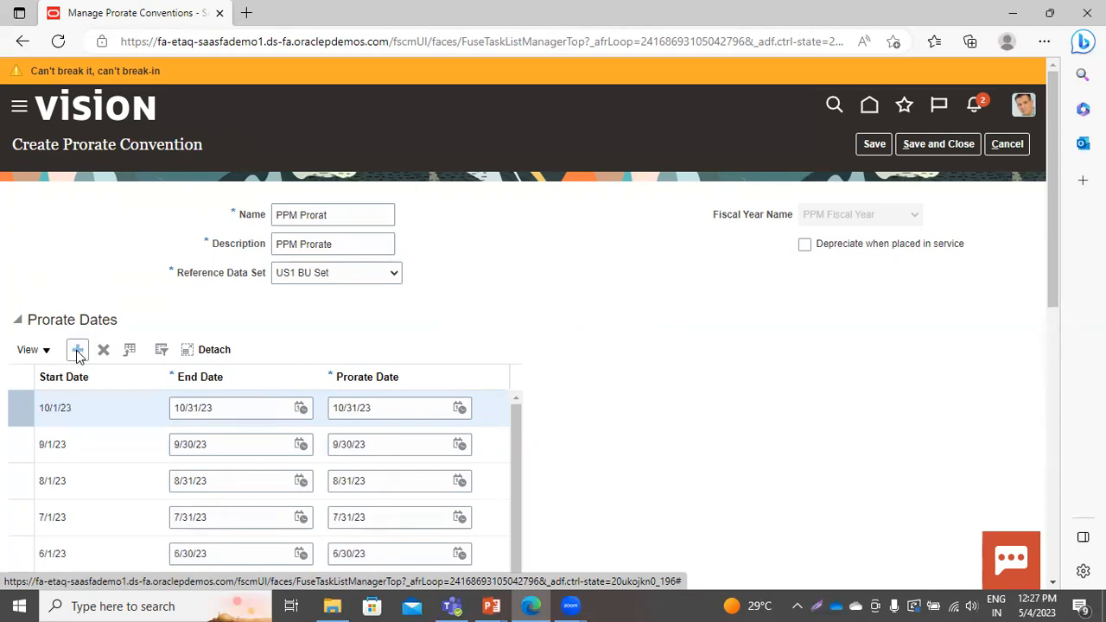
click(76, 351)
click(77, 350)
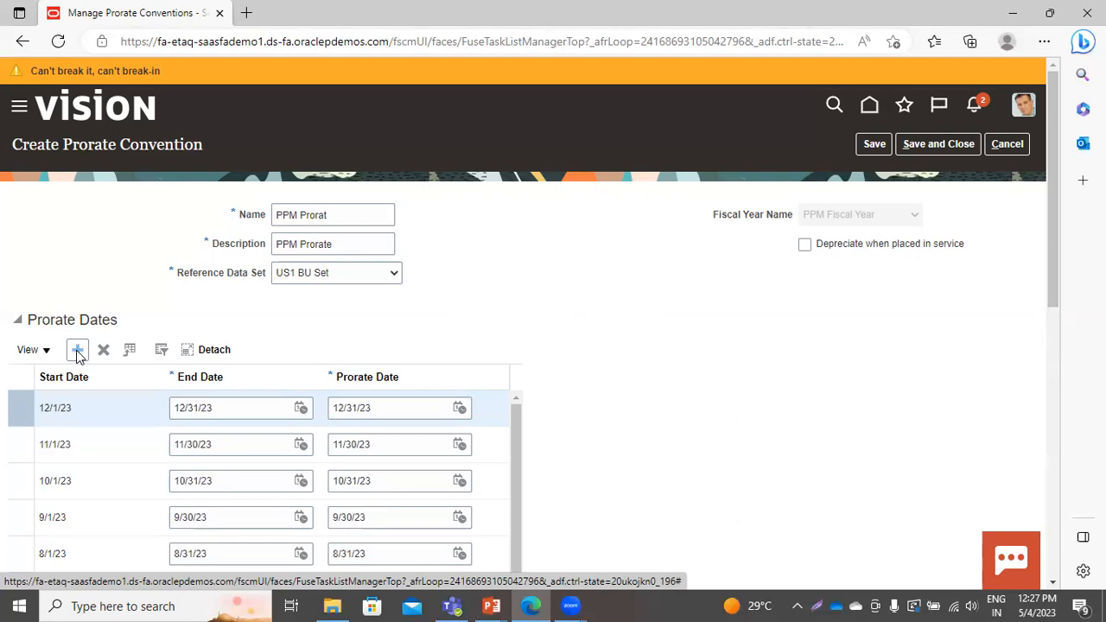
click(939, 146)
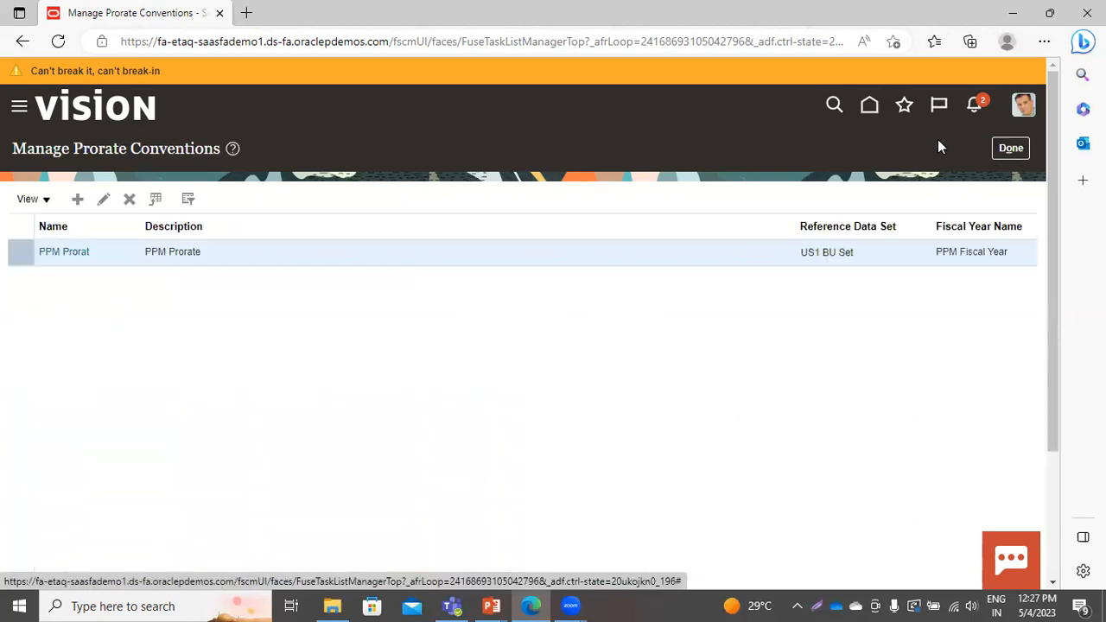
click(1010, 148)
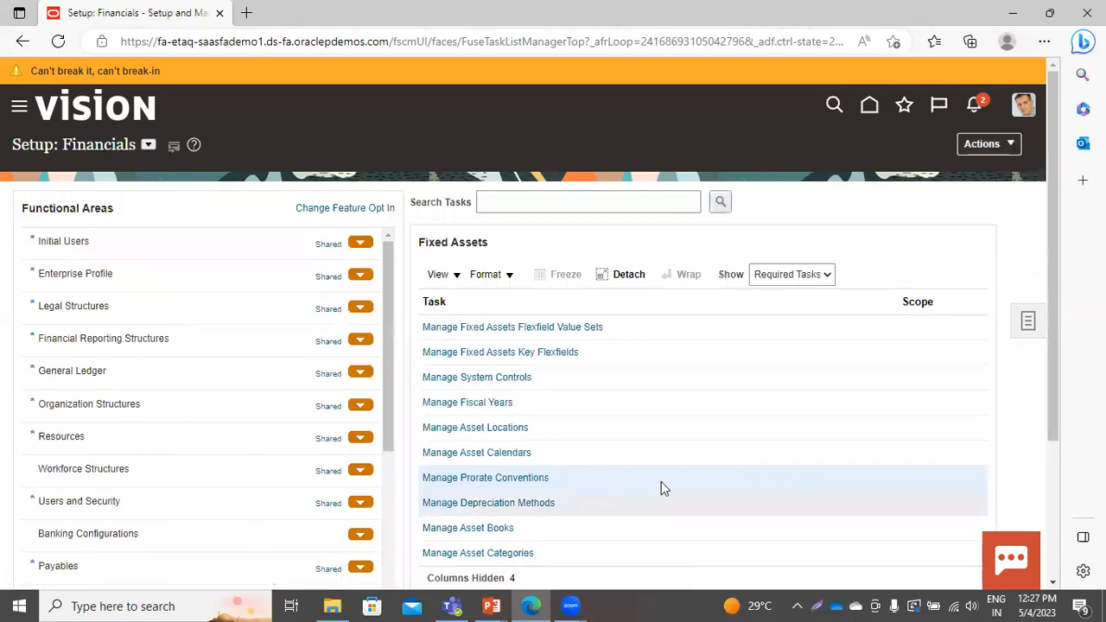
Start a new depreciation method from the Manage Depreciation Methods task and name it PPM DM
click(472, 504)
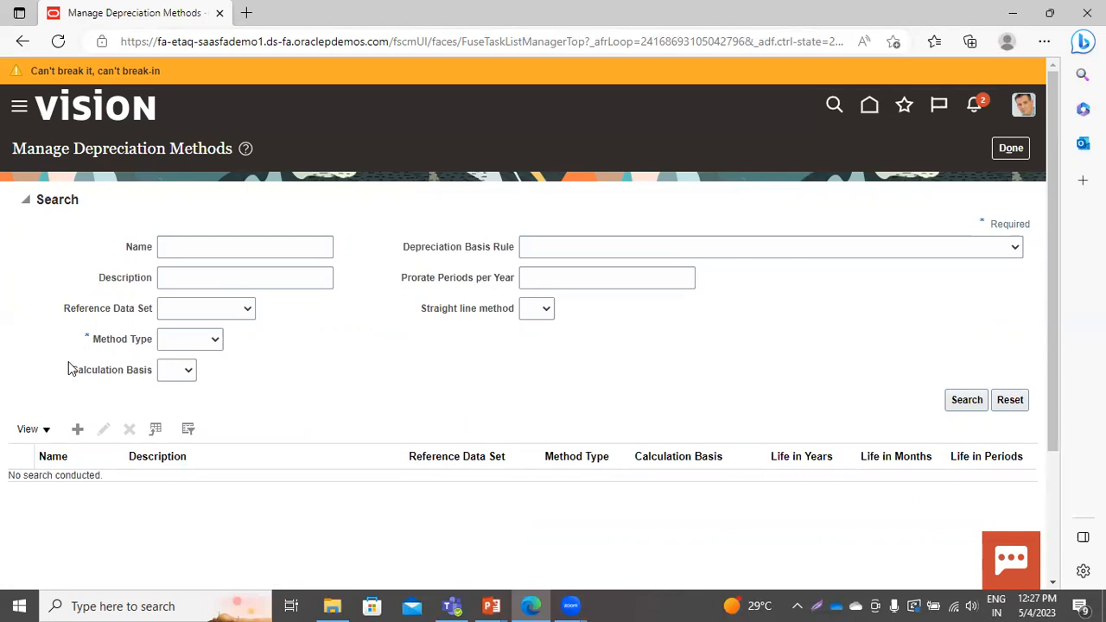
click(77, 431)
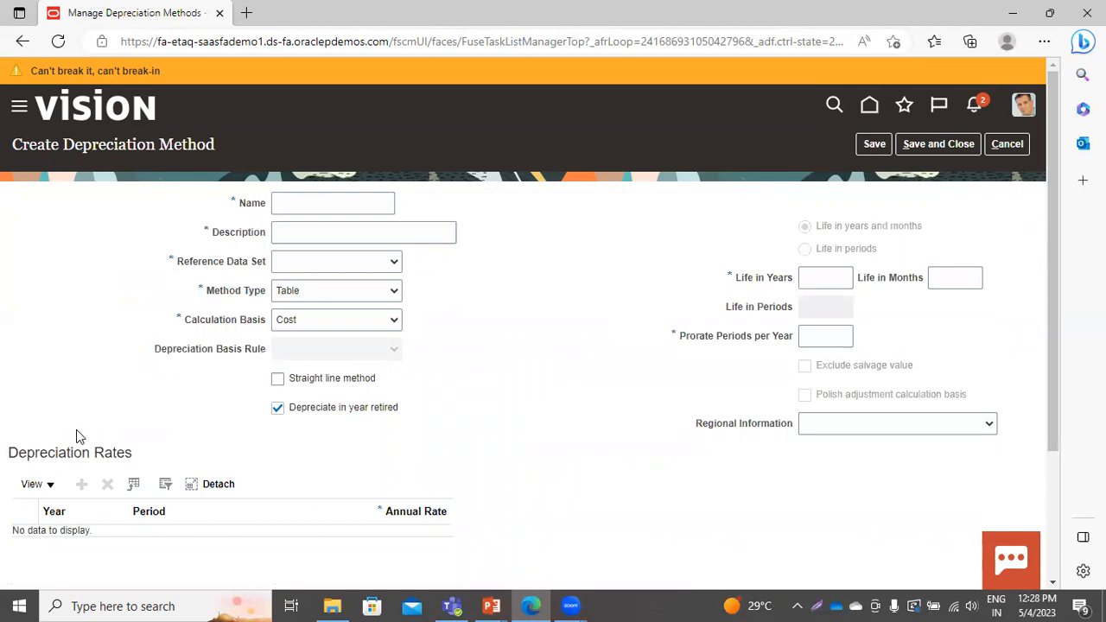
click(299, 202)
text(PPM Dep Meth)
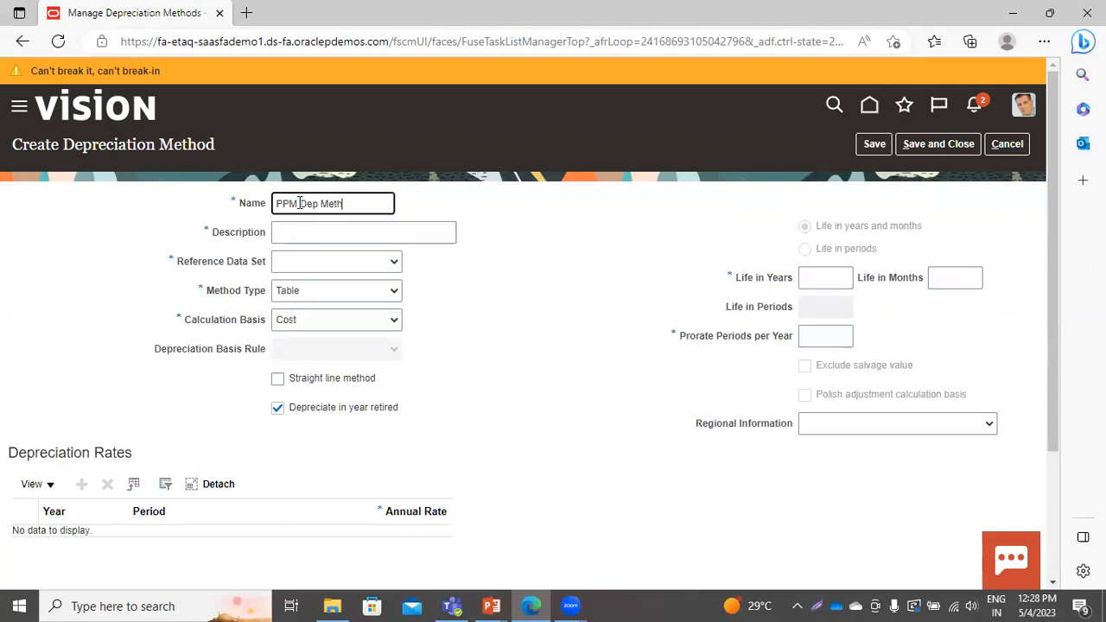
key(BackSpace)
key(BackSpace)
text(t)
key(BackSpace)
key(BackSpace)
key(BackSpace)
key(BackSpace)
key(BackSpace)
key(BackSpace)
text(M)
Enter the description PPM Depreciation Method and set the depreciation method's reference data set to US1 BU Set
click(312, 230)
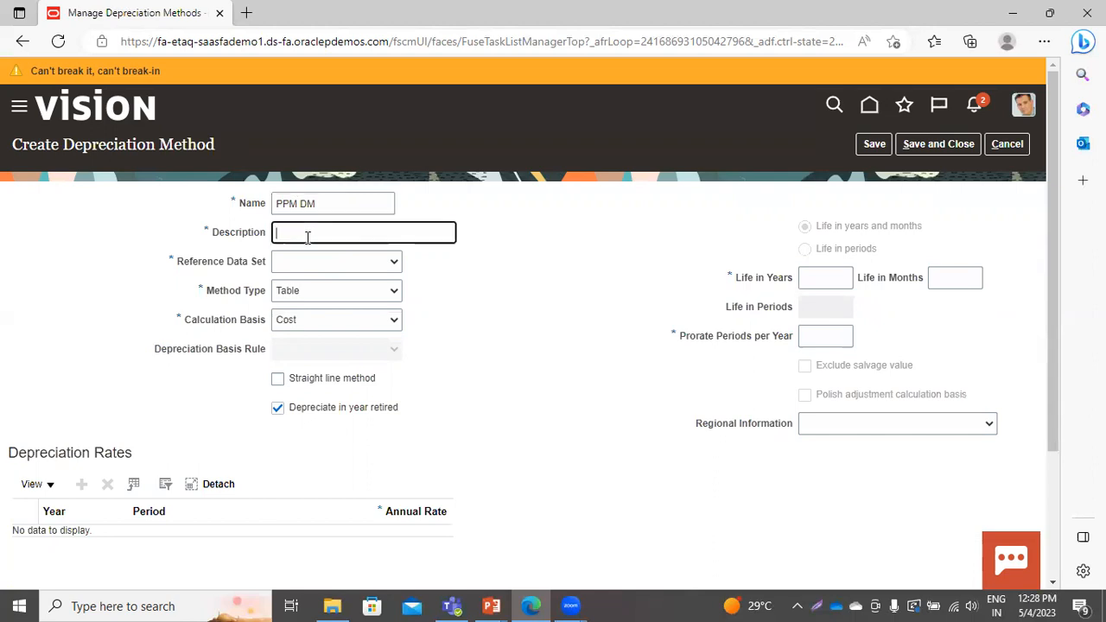
text(PPM Depreciation Method)
click(318, 265)
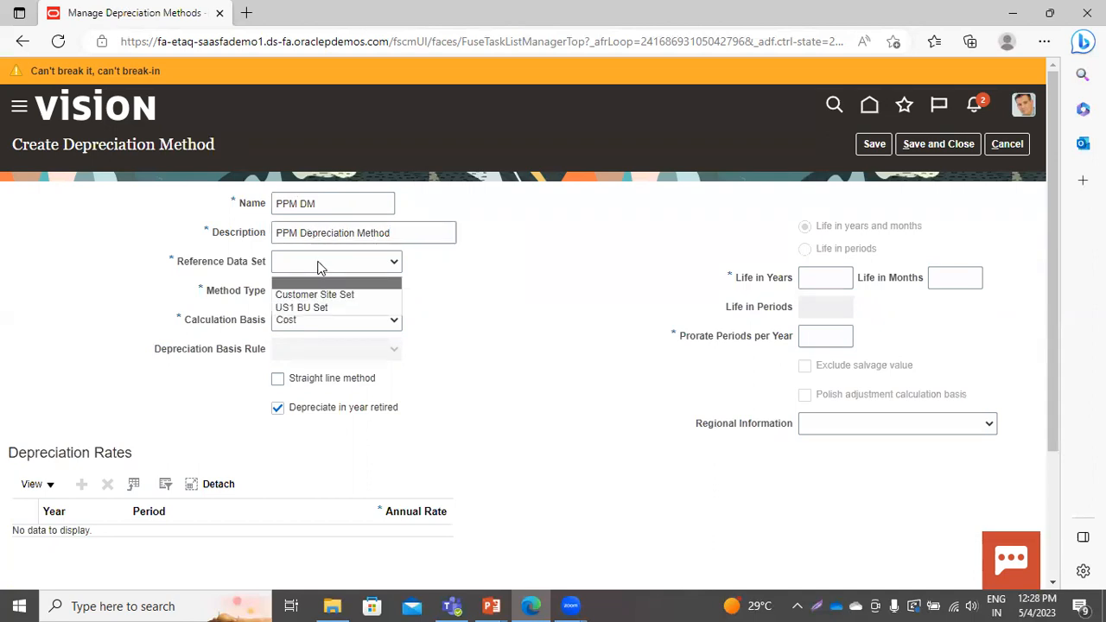
click(304, 308)
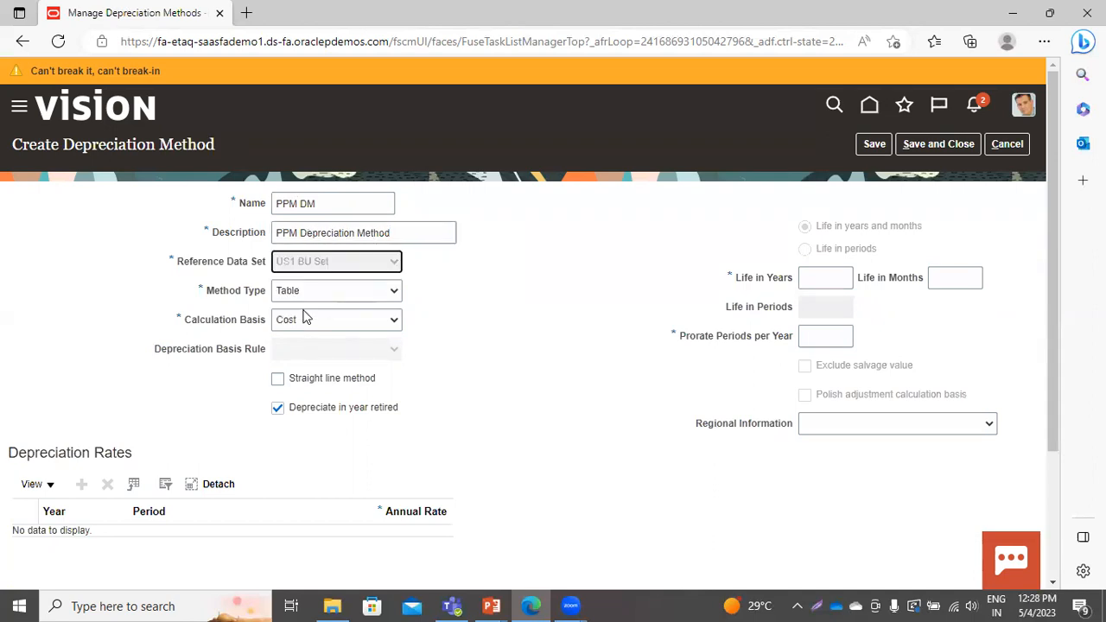
Set the method type to Calculated with a life of 24 periods, and save and close the depreciation method
click(318, 293)
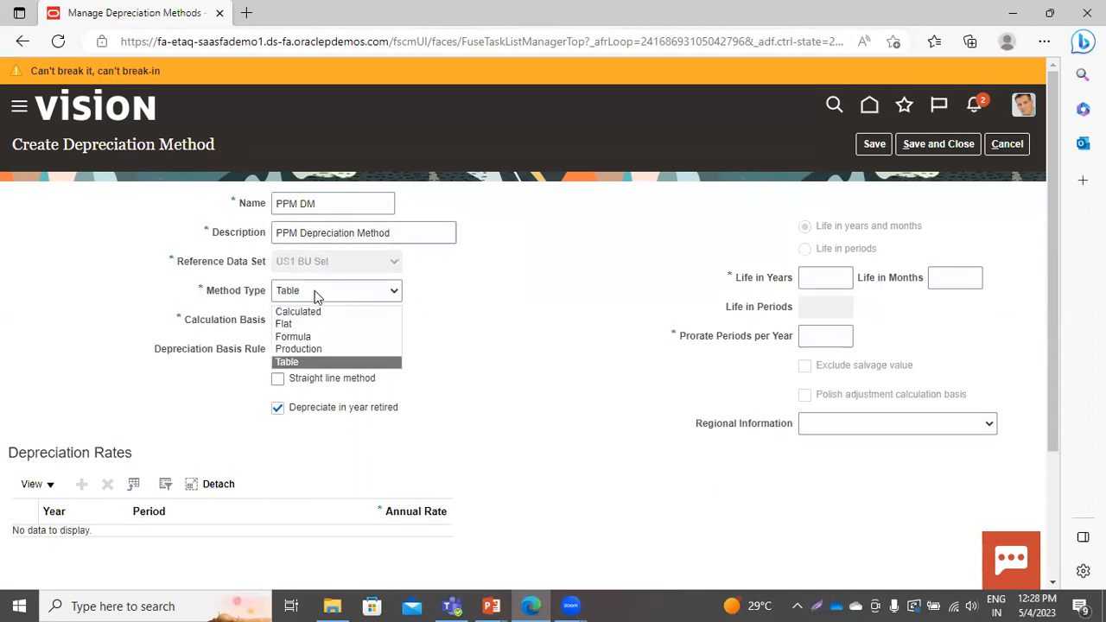
key(Up)
key(Return)
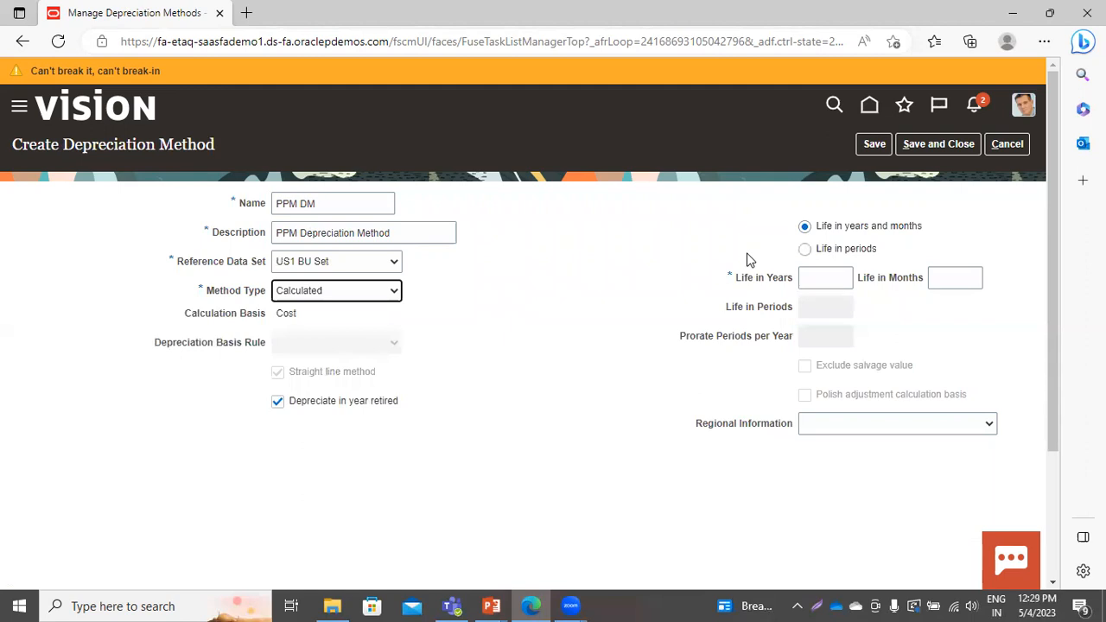
click(804, 249)
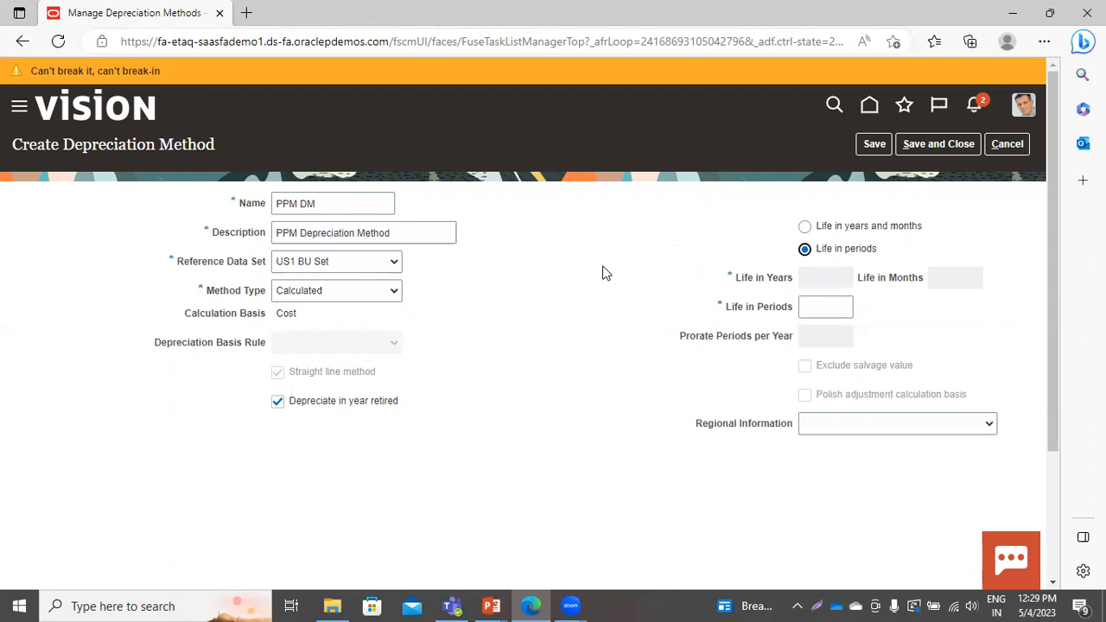
click(809, 306)
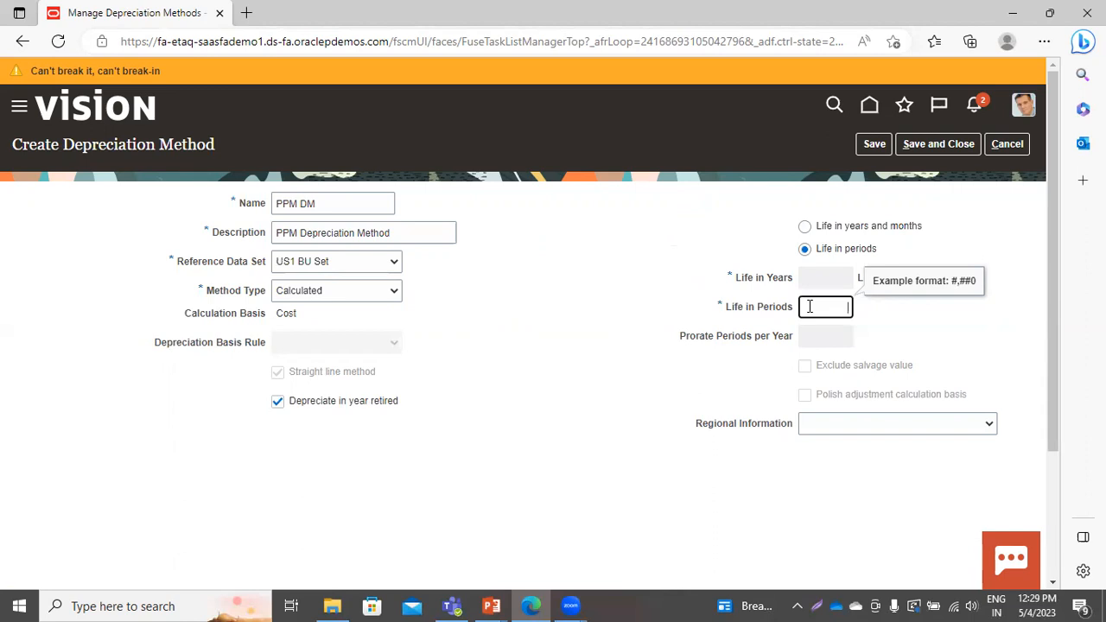
text(24)
click(586, 436)
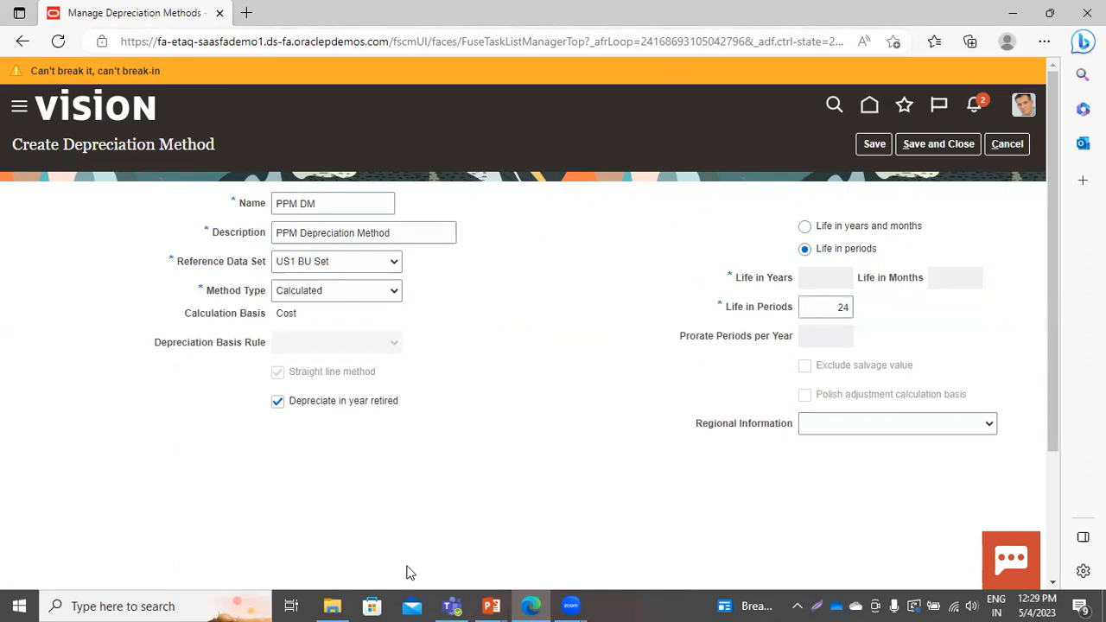
click(920, 148)
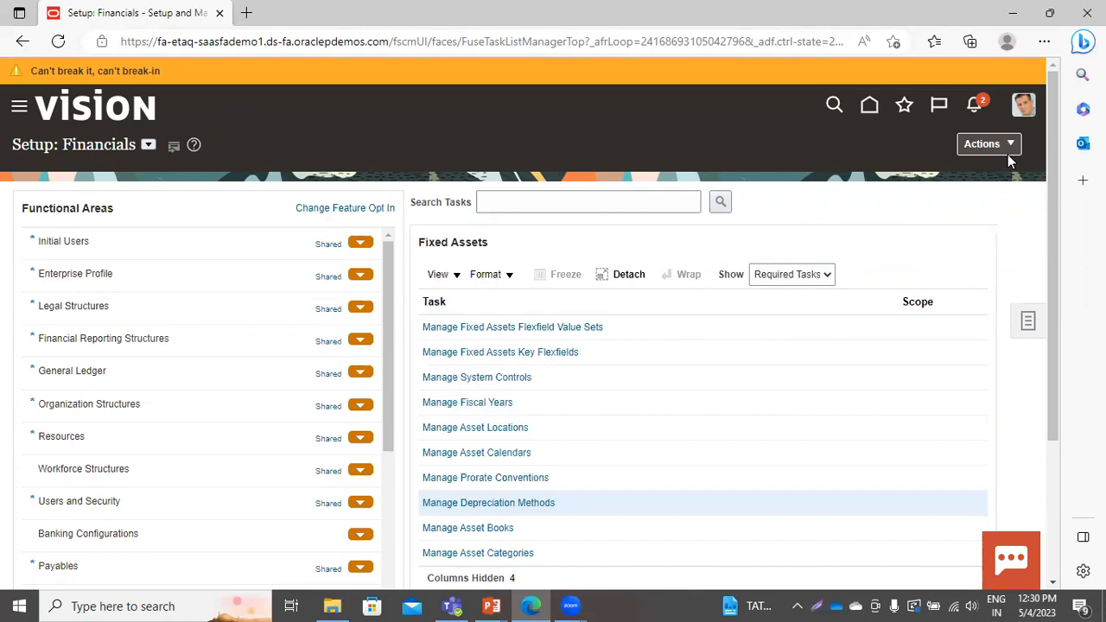
Start a new asset book from the Manage Asset Books task and name it PPM ASSET BOOK
click(478, 530)
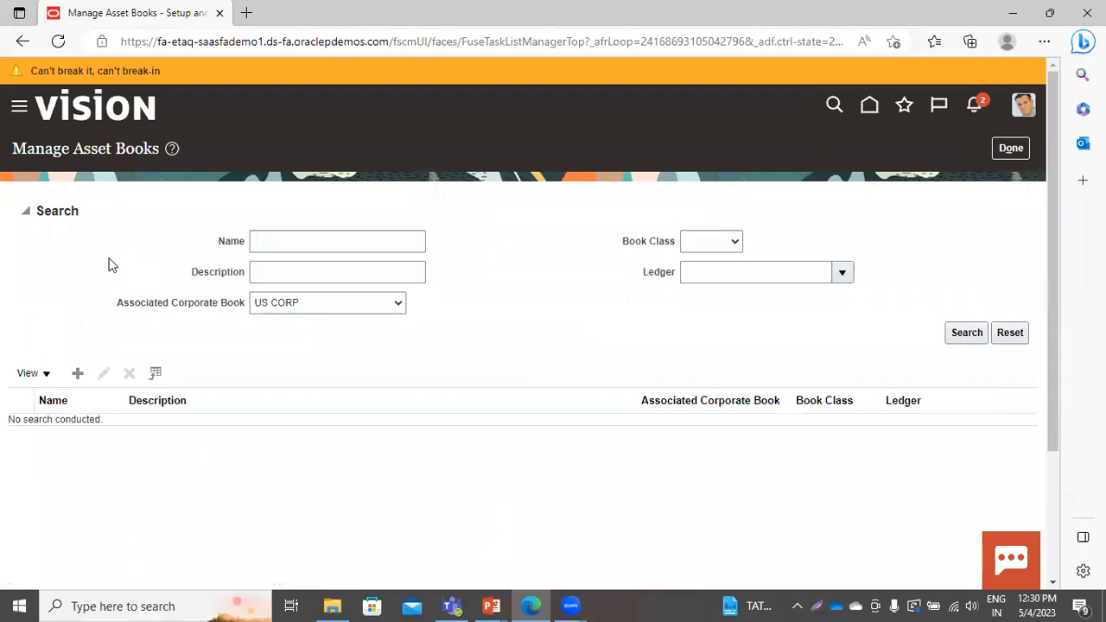
click(77, 374)
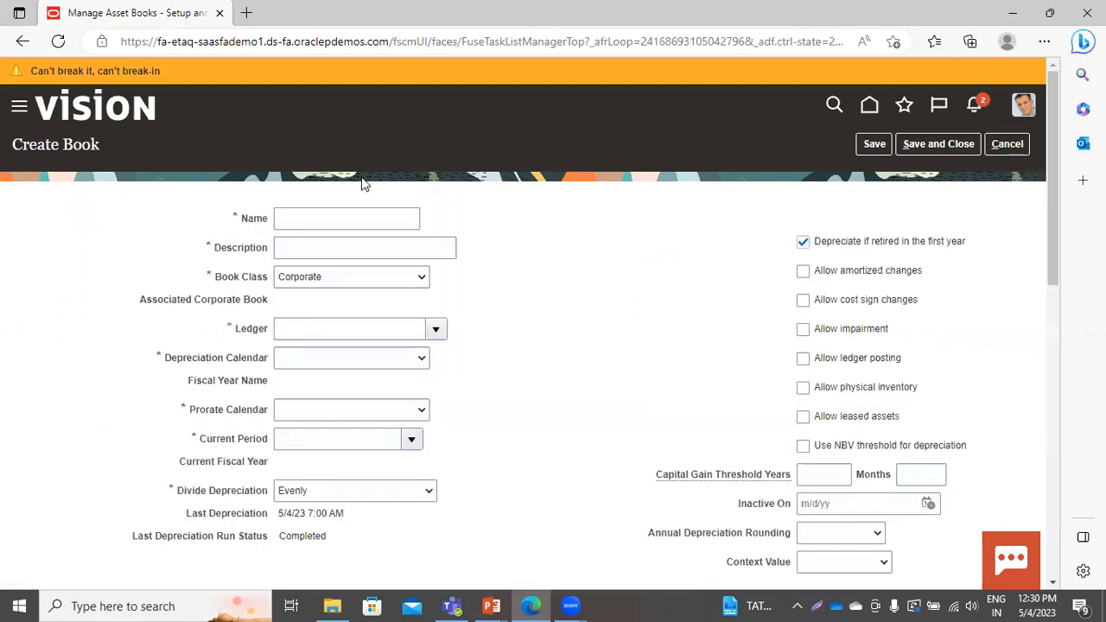
click(303, 219)
text(PPM )
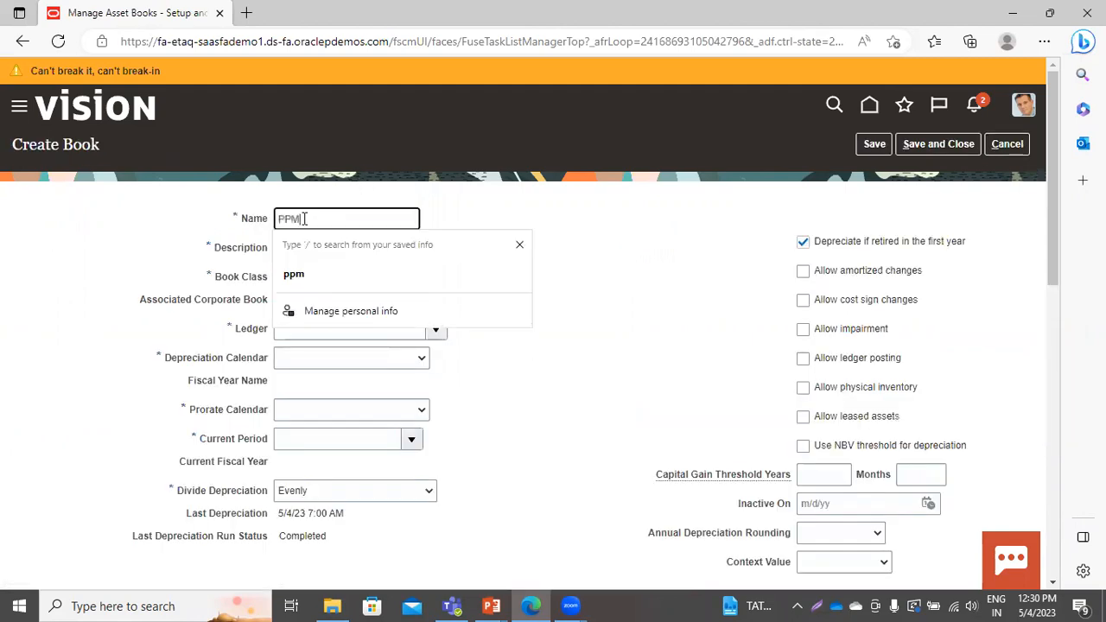
text(Asset Book)
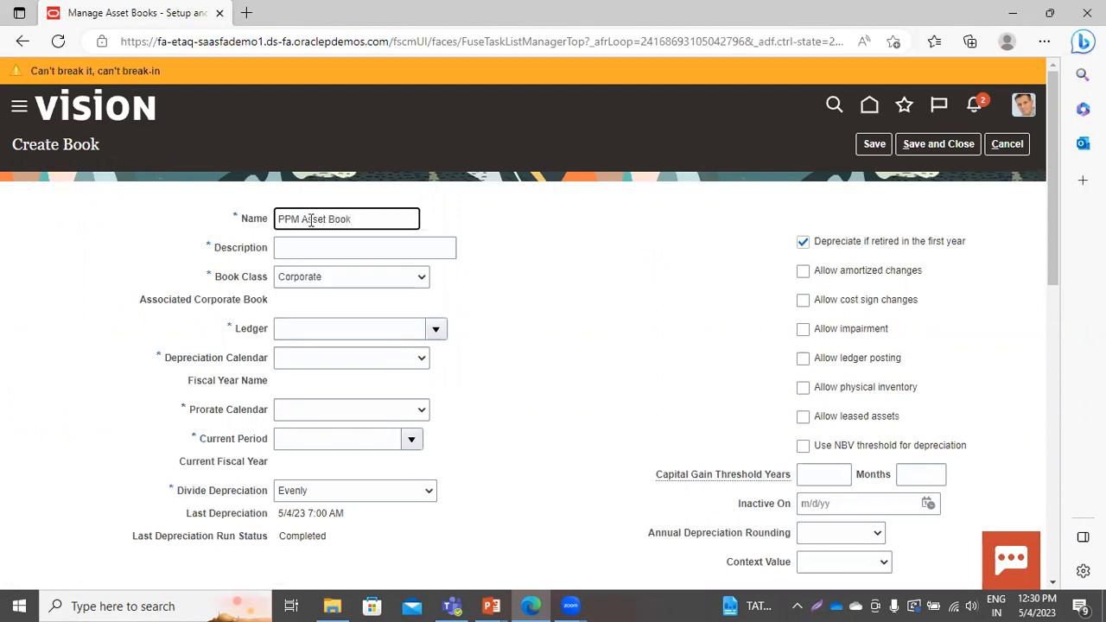
key(BackSpace)
key(BackSpace)
key(BackSpace)
key(BackSpace)
key(BackSpace)
key(BackSpace)
key(BackSpace)
key(BackSpace)
key(BackSpace)
key(BackSpace)
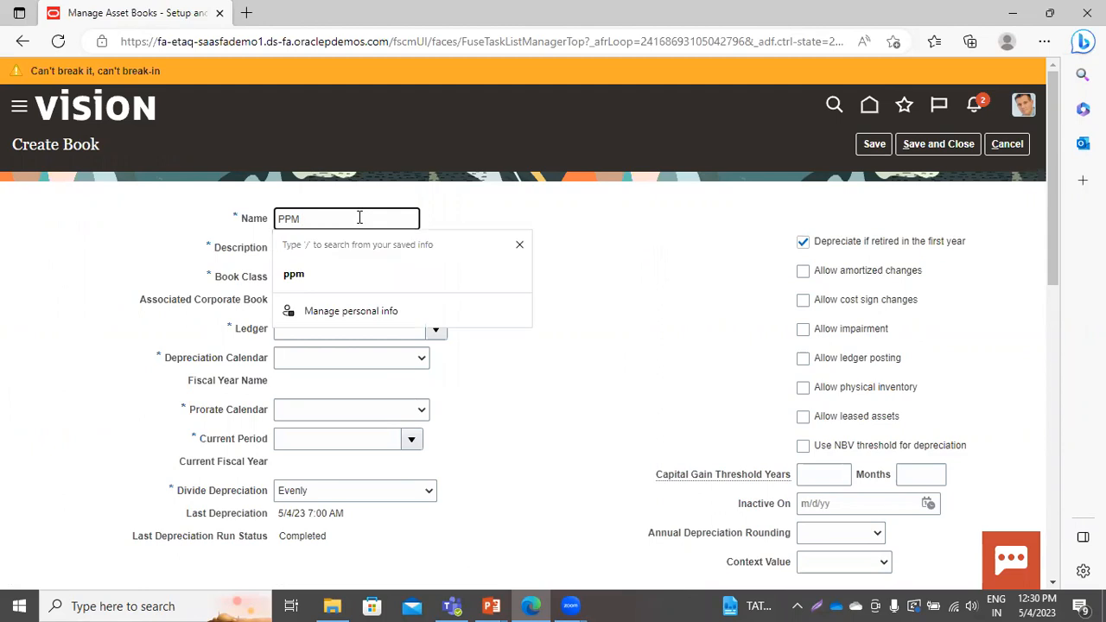
text(ASSETY)
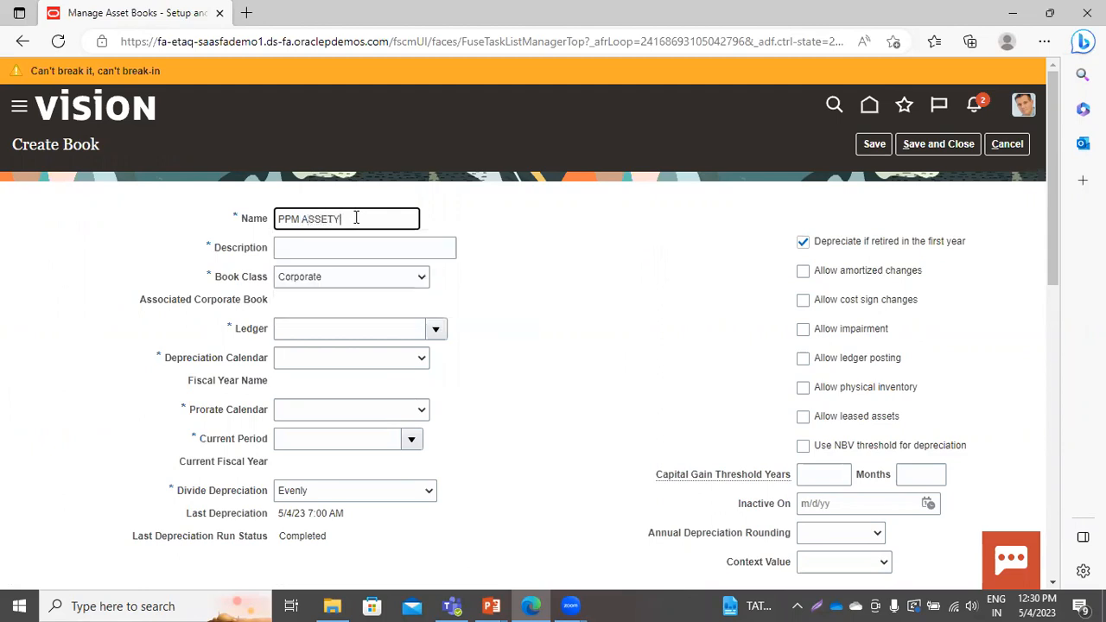
key(BackSpace)
text(BOOK)
Enter the book description PPM Asset Book and keep the book class as Corporate
key(Tab)
text(PPM )
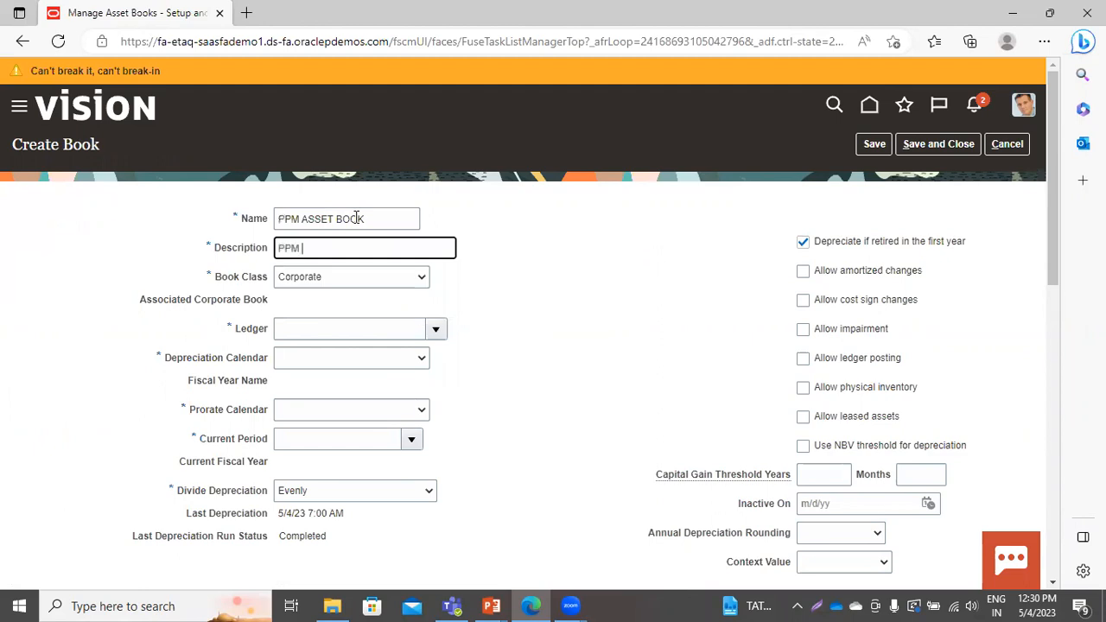
text(Asset Book)
key(Tab)
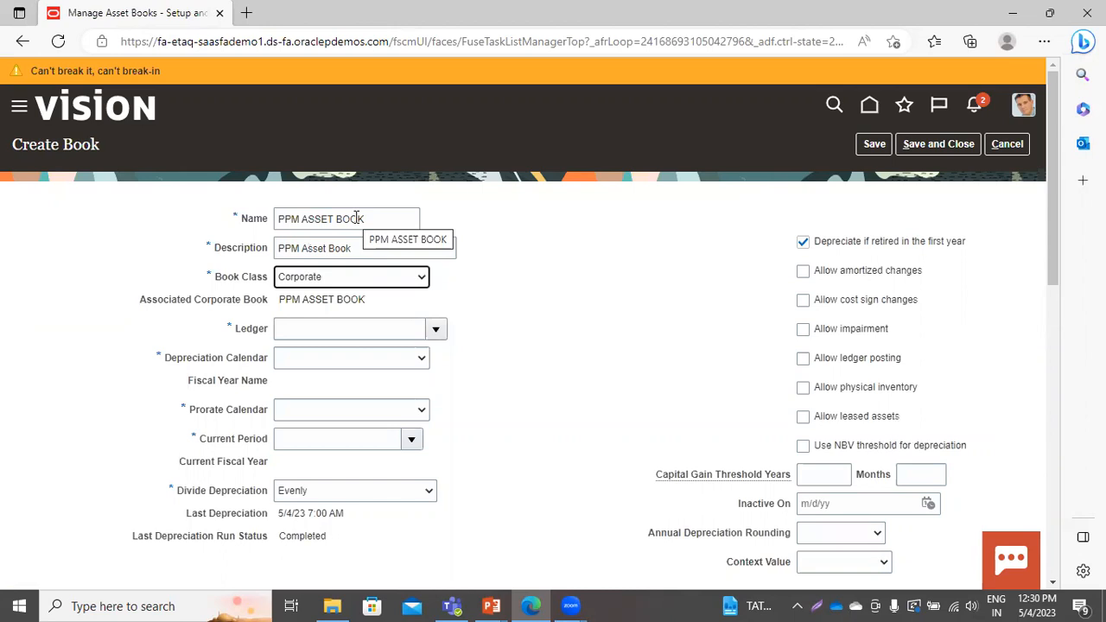
click(353, 276)
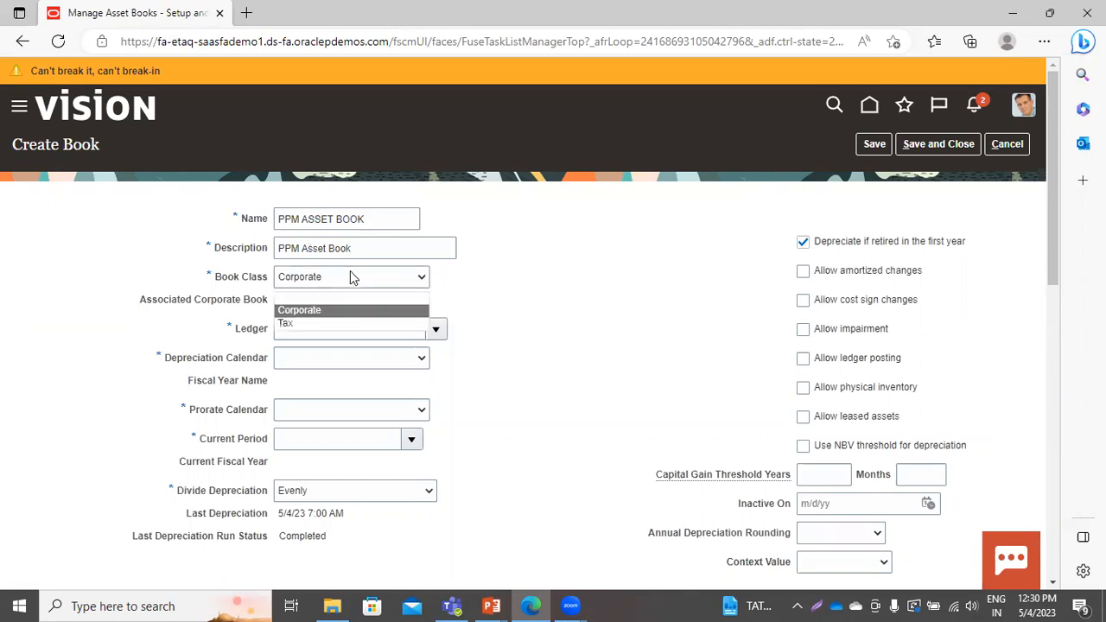
click(352, 276)
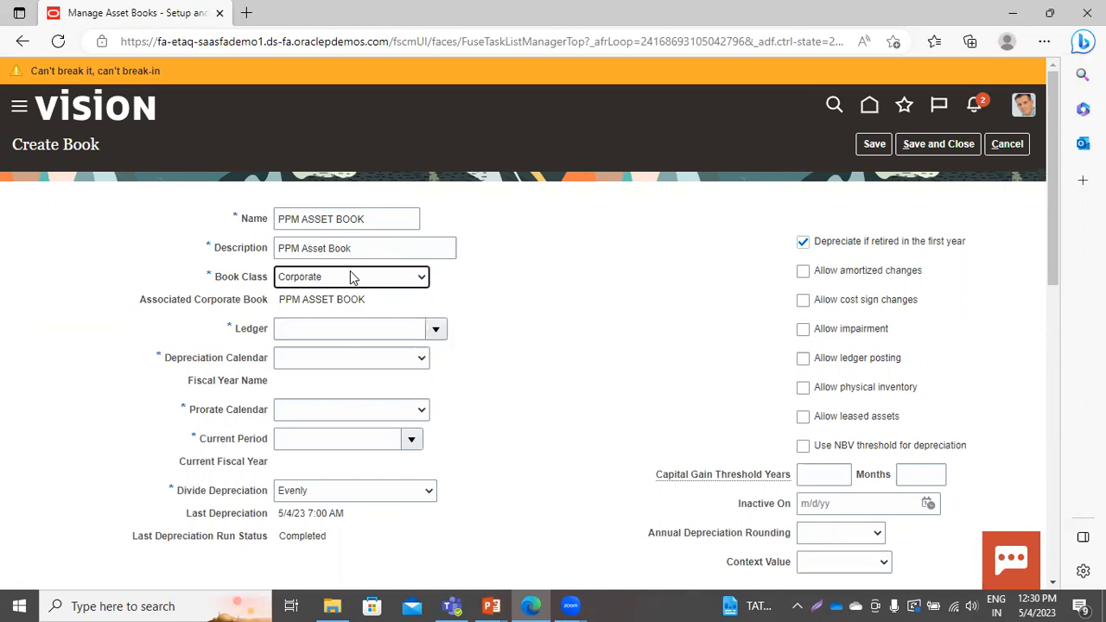
Search the ledgers for US and assign US Primary Ledger to the asset book
click(438, 336)
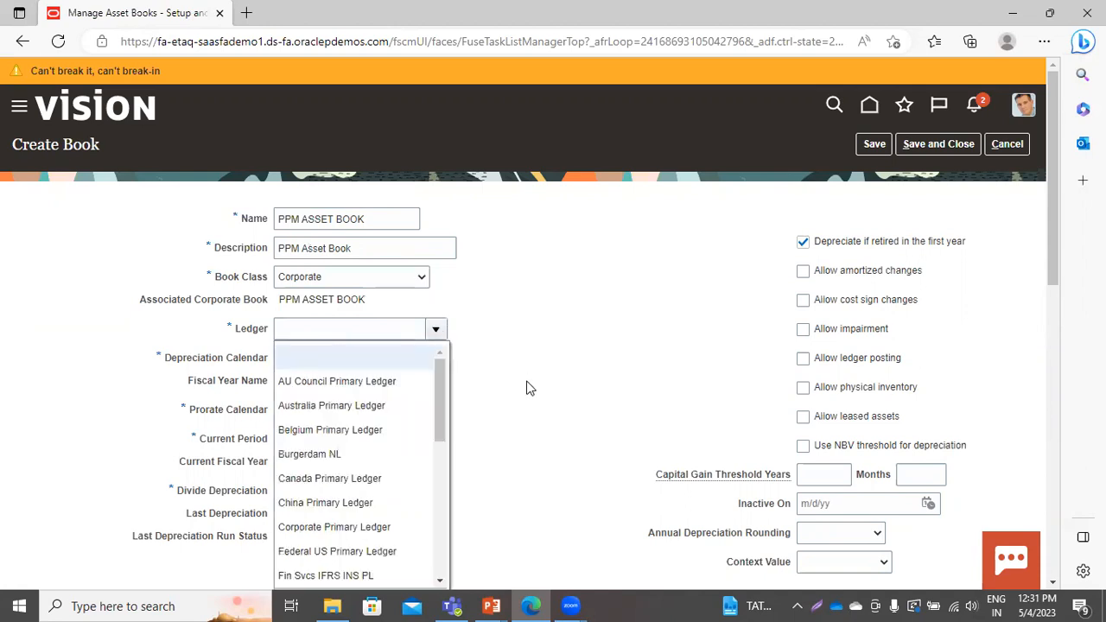
scroll(525, 385, down, 3)
click(326, 131)
text(US)
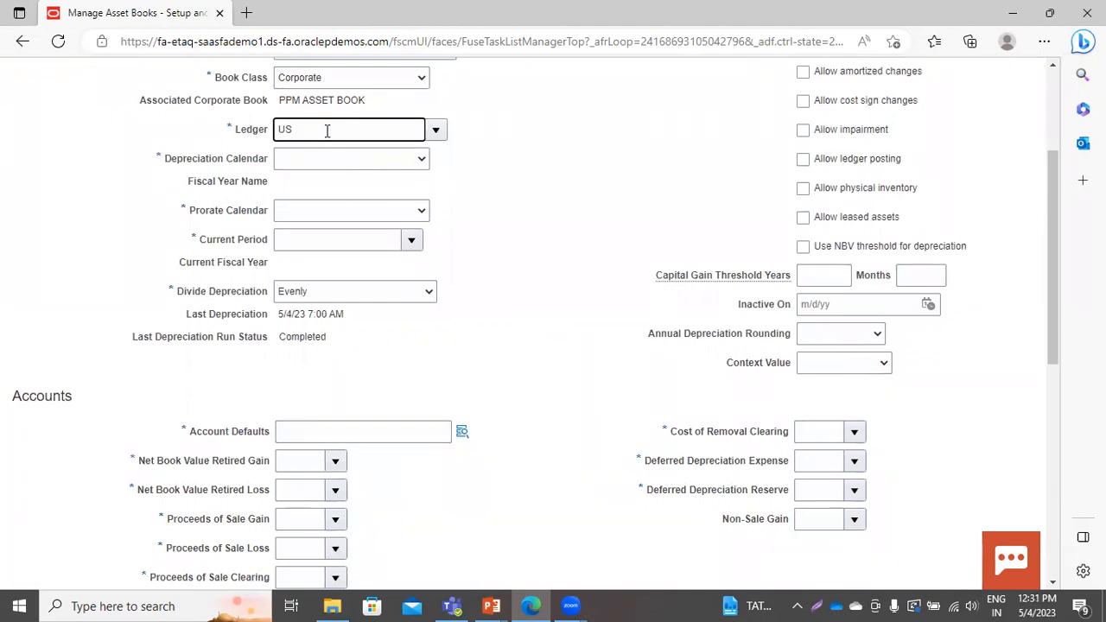
click(443, 132)
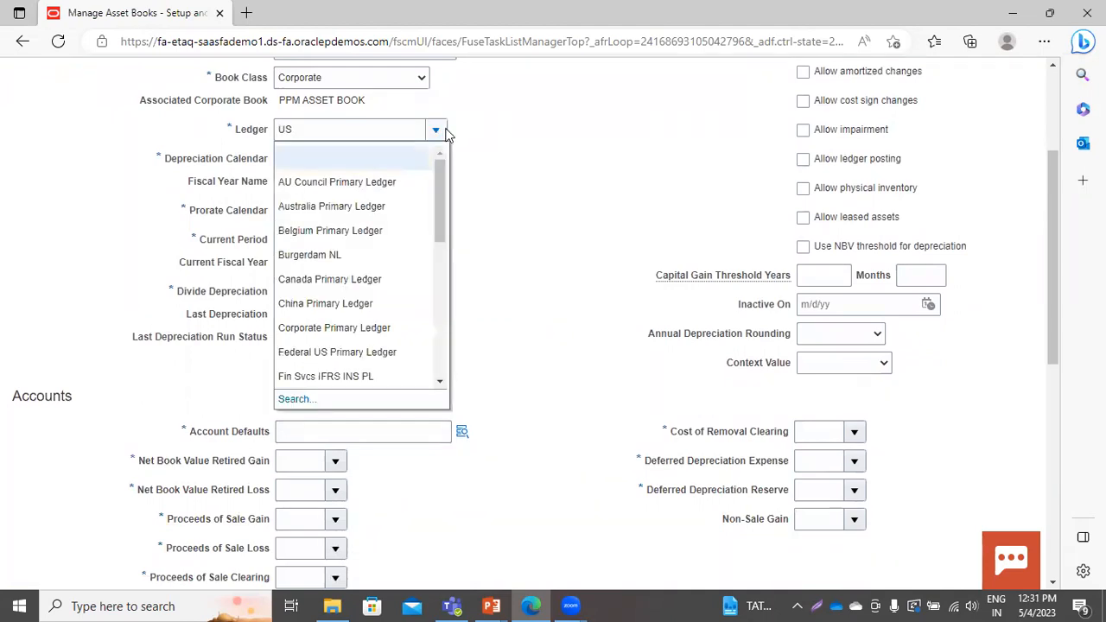
click(285, 398)
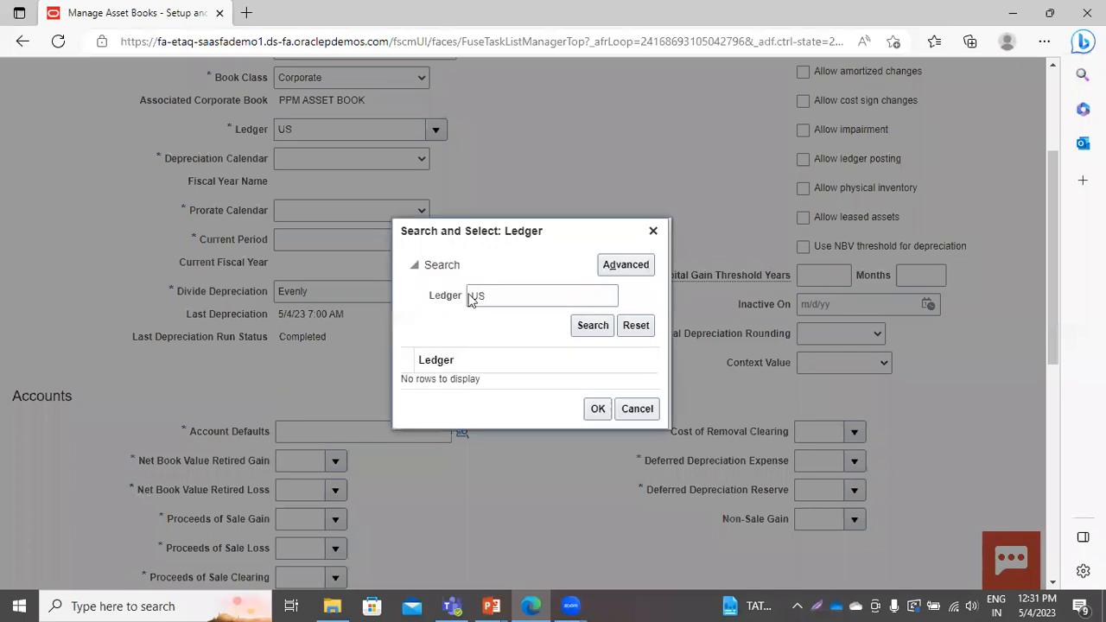
click(583, 332)
click(523, 379)
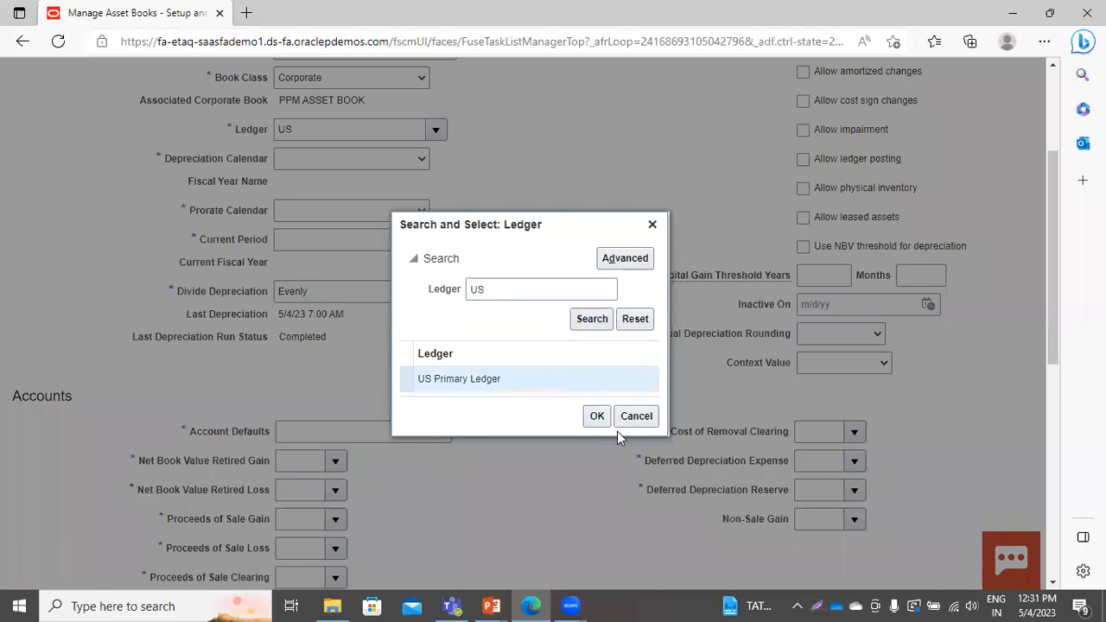
click(597, 417)
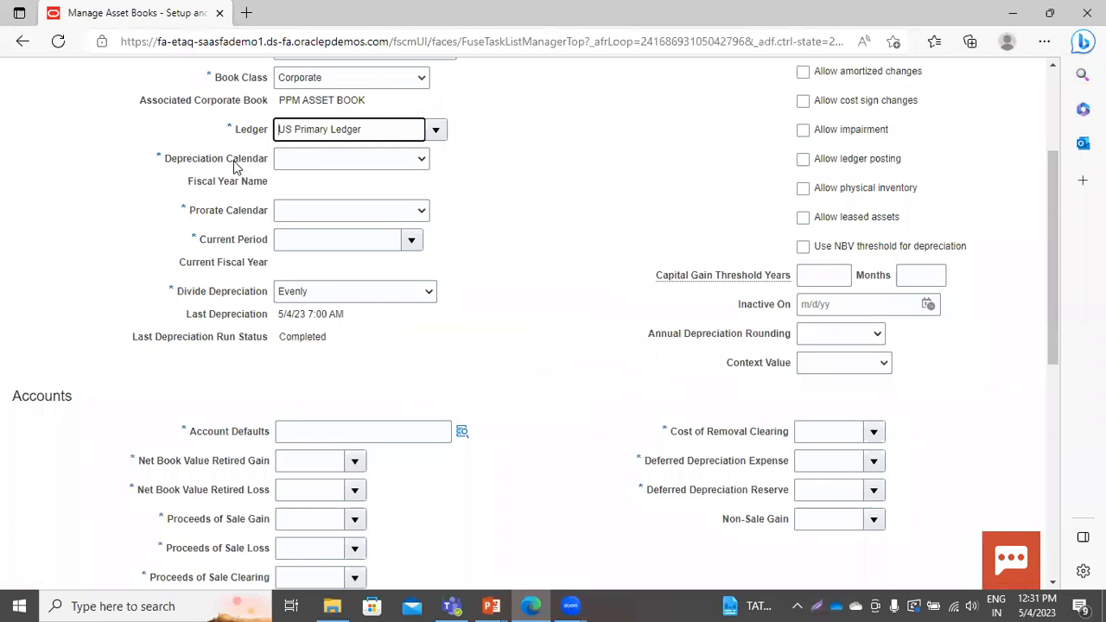
Set the depreciation calendar to PPM Asset CAL and the current period to May-23, keeping depreciation divided evenly
click(387, 161)
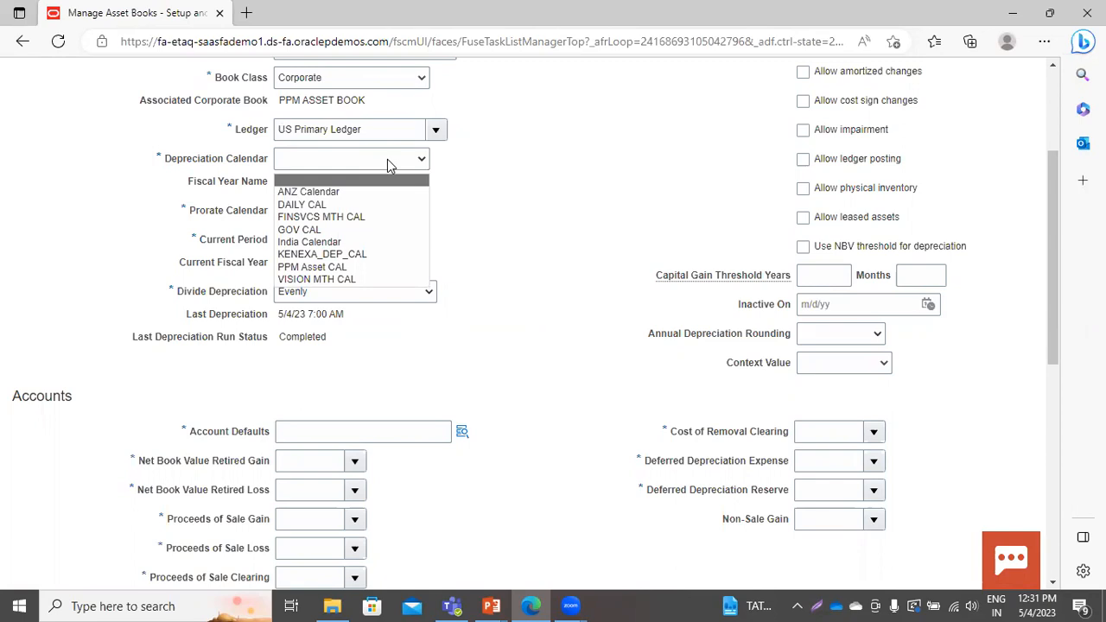
click(336, 268)
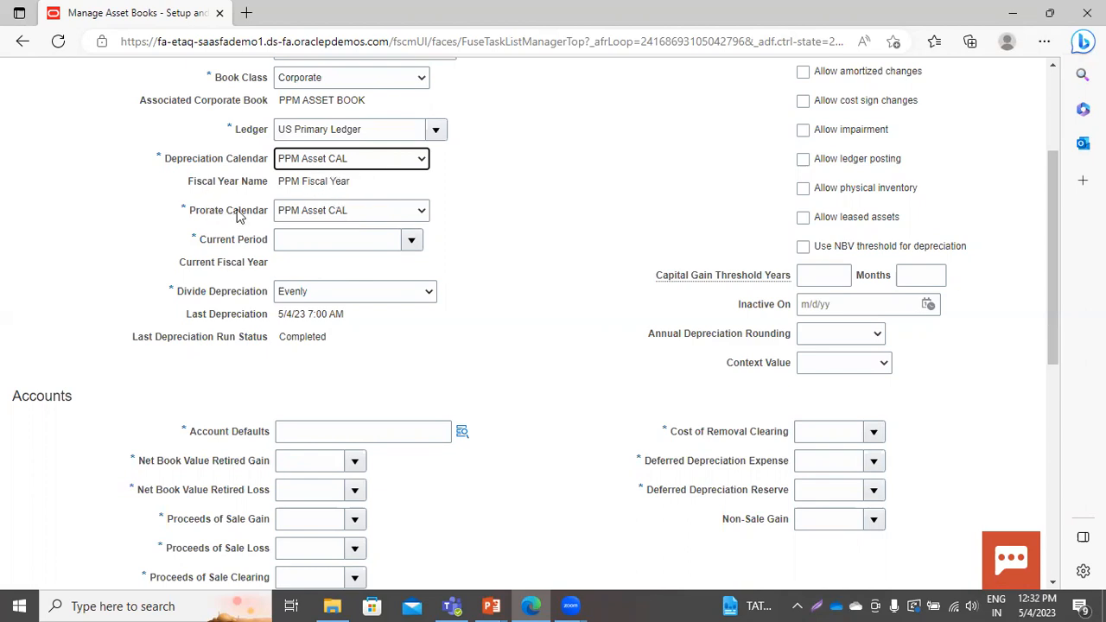
click(412, 243)
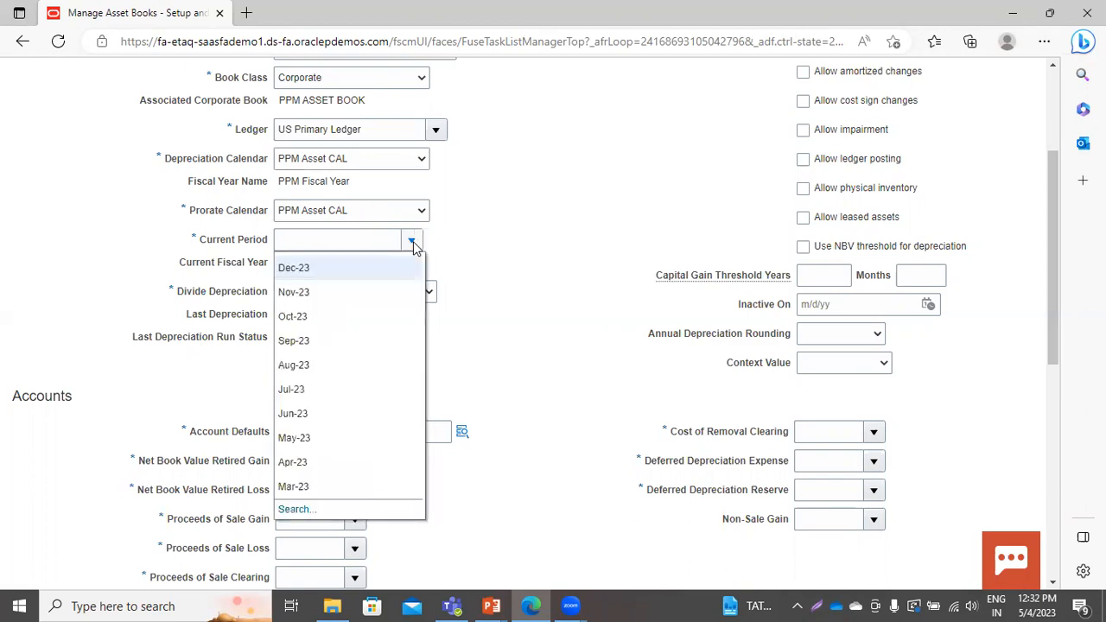
click(337, 443)
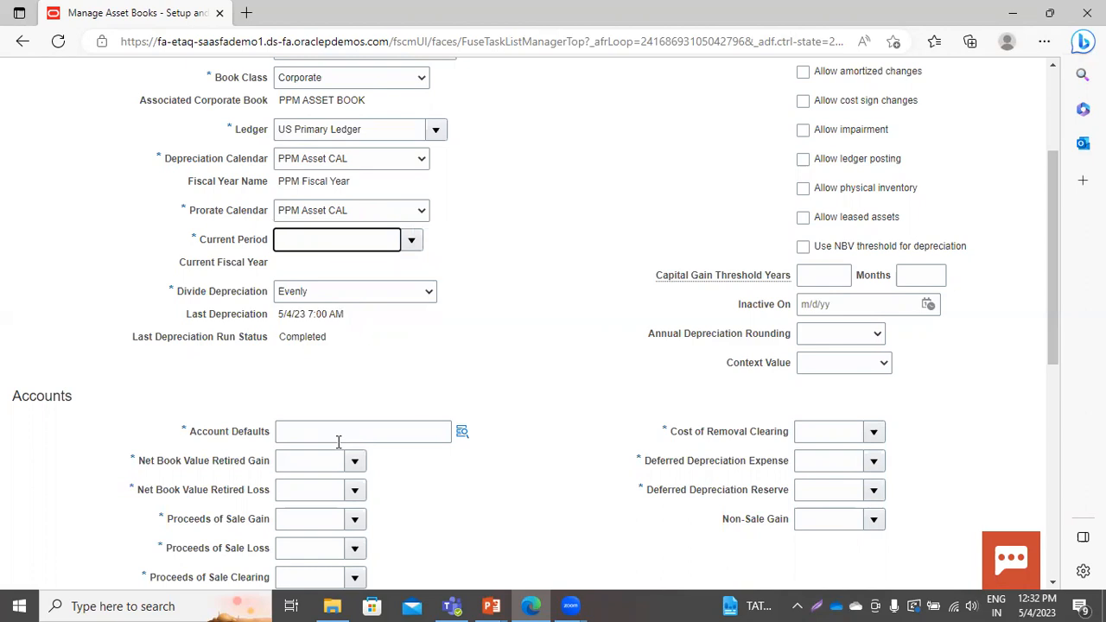
click(364, 294)
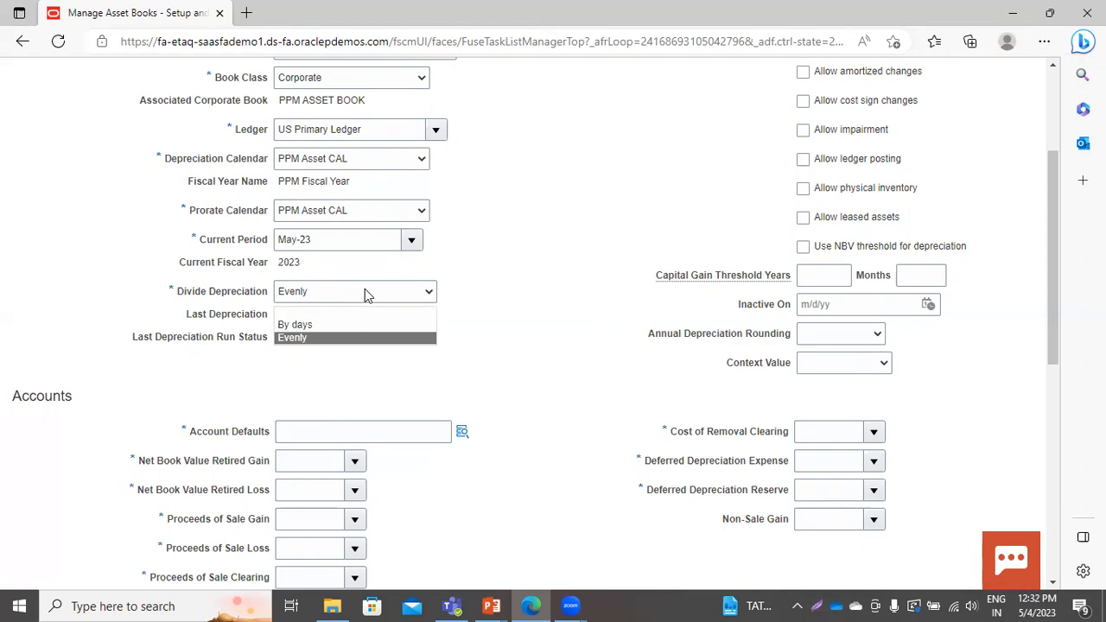
click(365, 295)
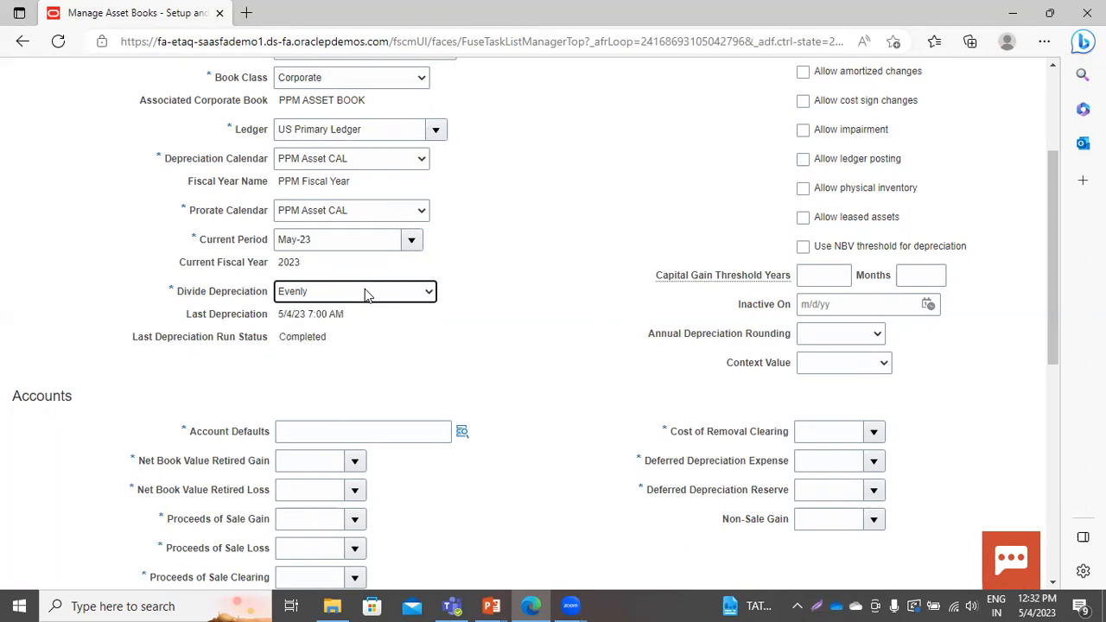
click(576, 251)
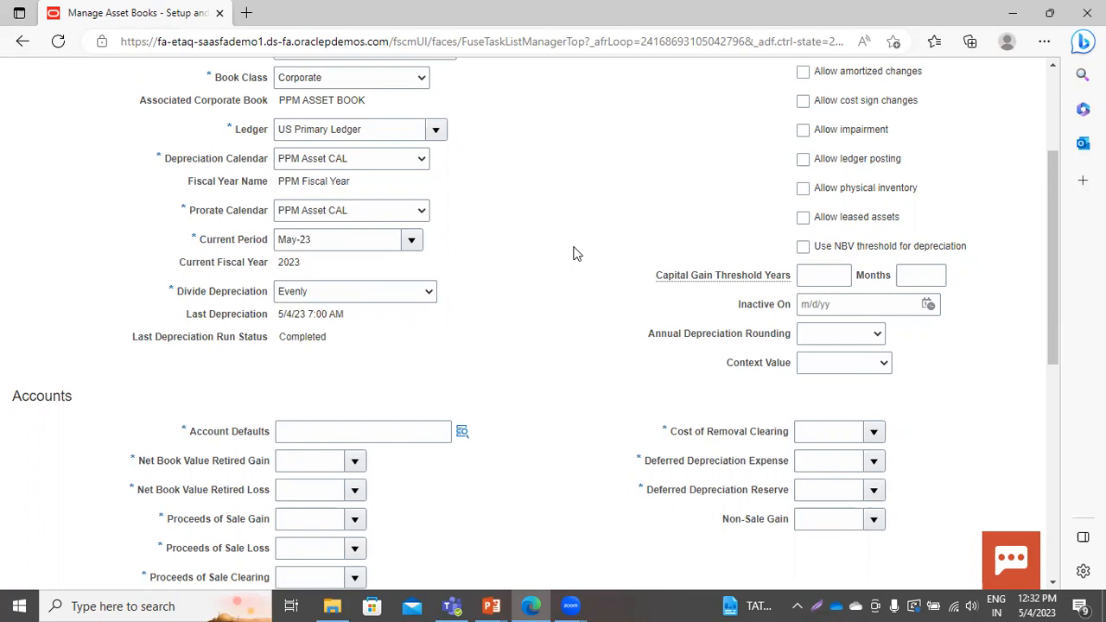
Enable the Allow ledger posting option for the asset book
scroll(577, 253, up, 2)
scroll(577, 253, up, 2)
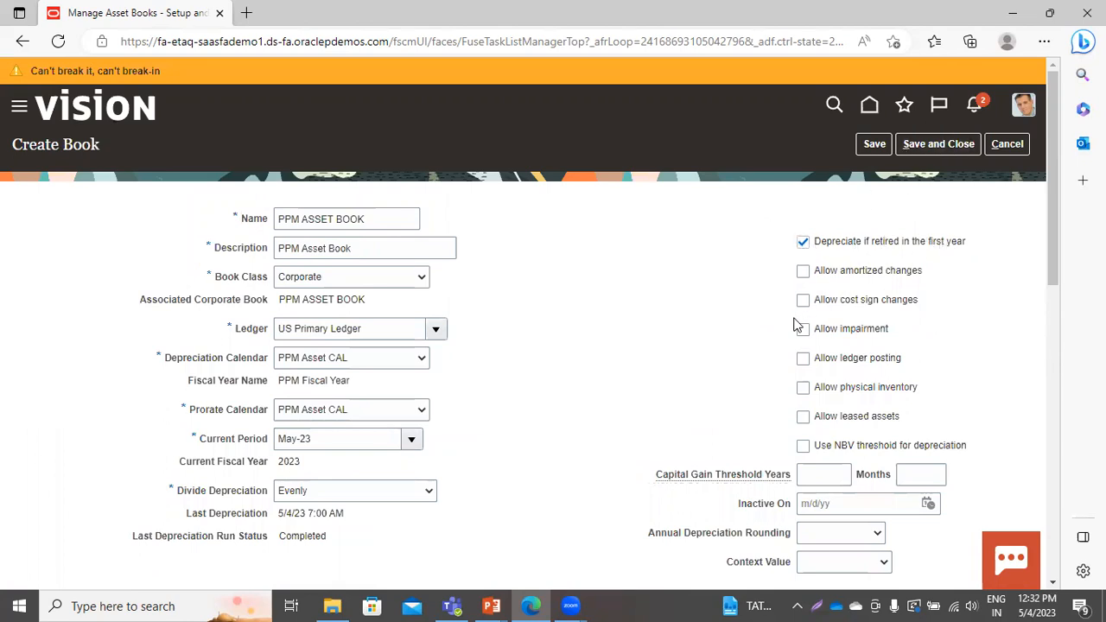
click(802, 361)
Open the segment selection for the book's Account Defaults combination in the Accounts section
scroll(665, 375, down, 5)
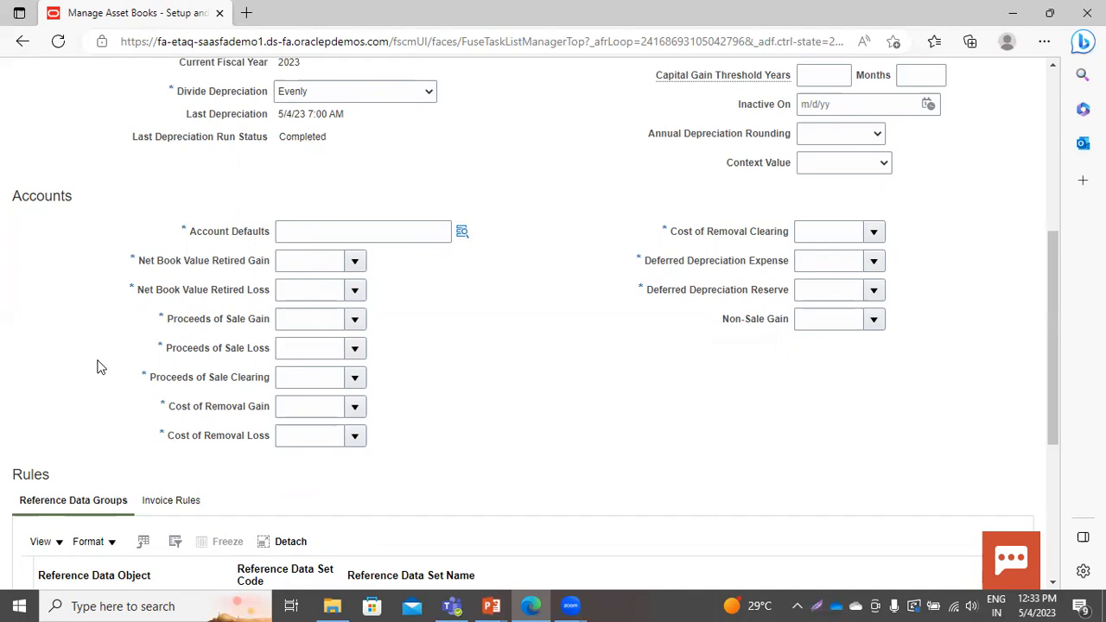
click(462, 233)
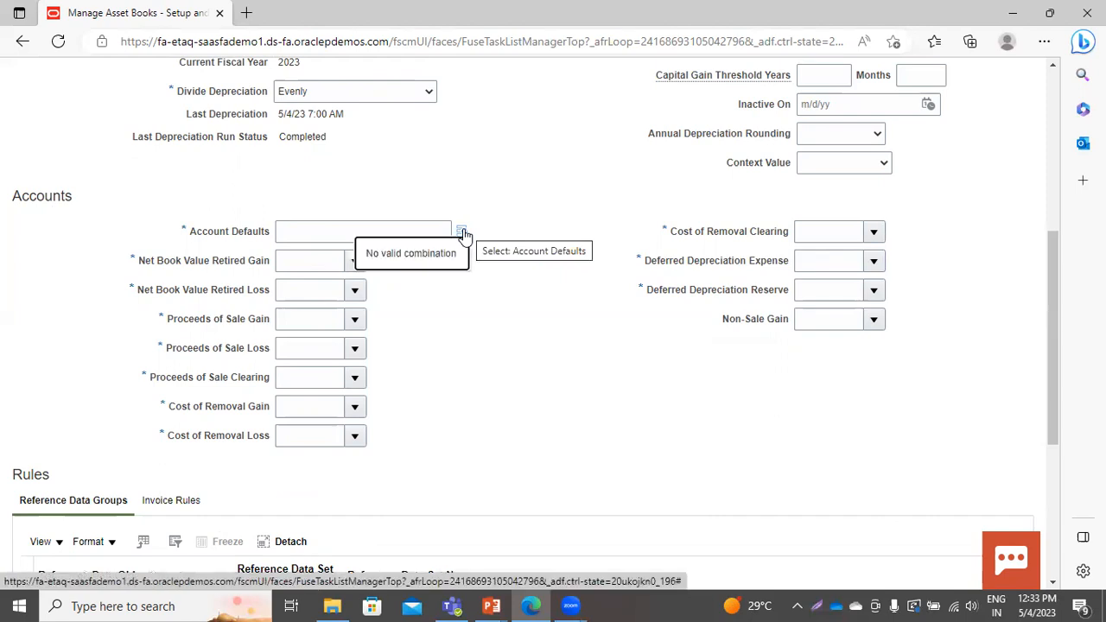
click(462, 233)
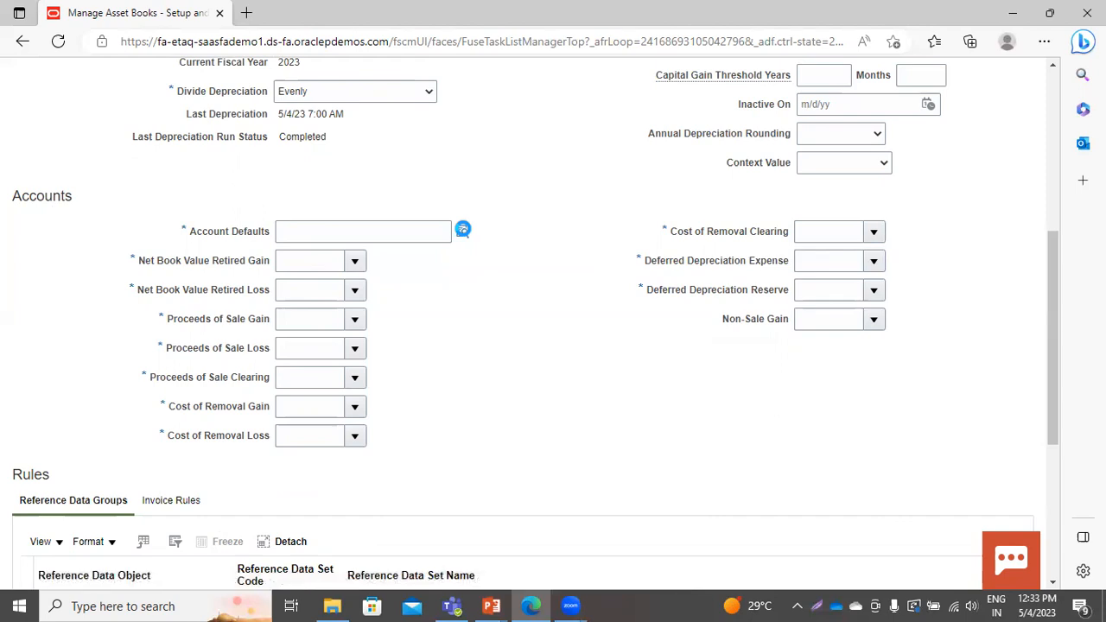
click(463, 231)
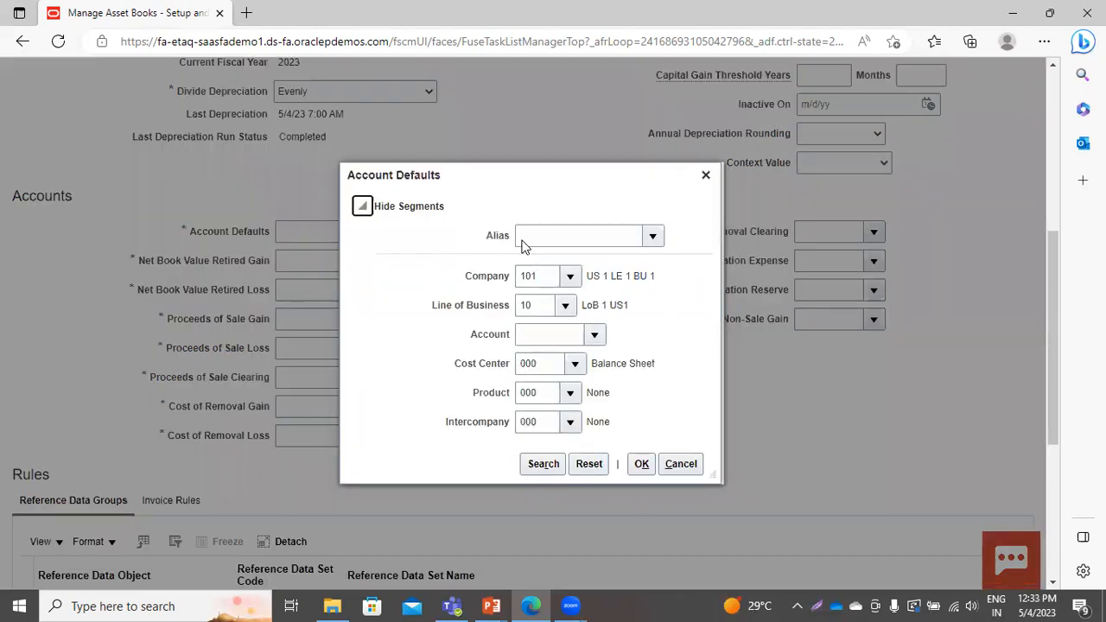
click(480, 535)
Search the Account segment for the description asset and set the Account Defaults combination's account to 15910 Asset Clearing
click(594, 334)
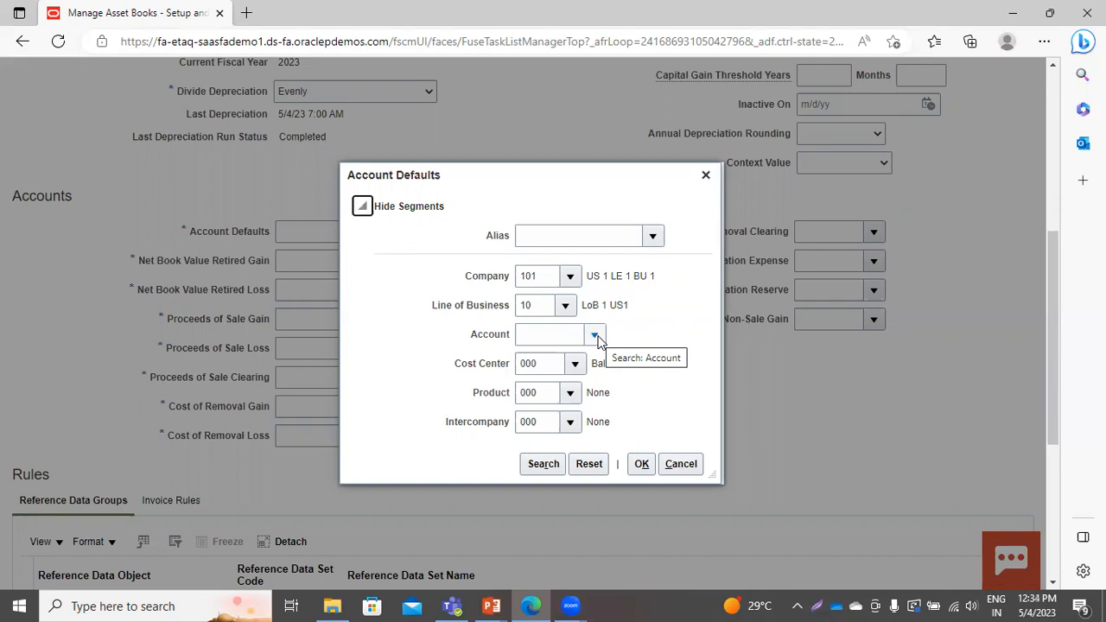
click(595, 336)
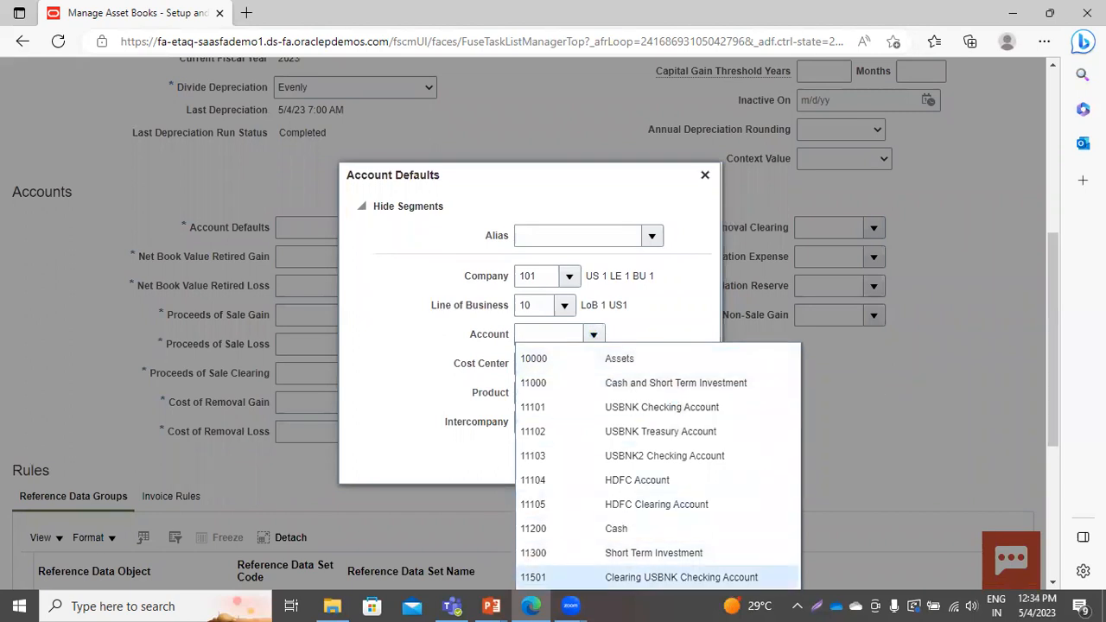
click(1053, 583)
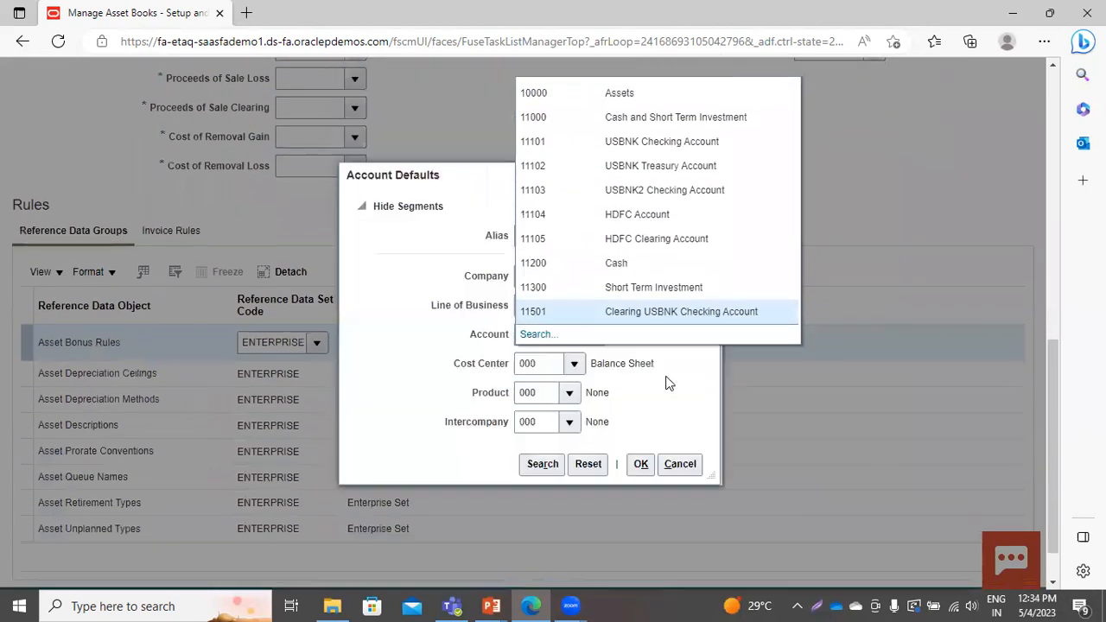
click(528, 336)
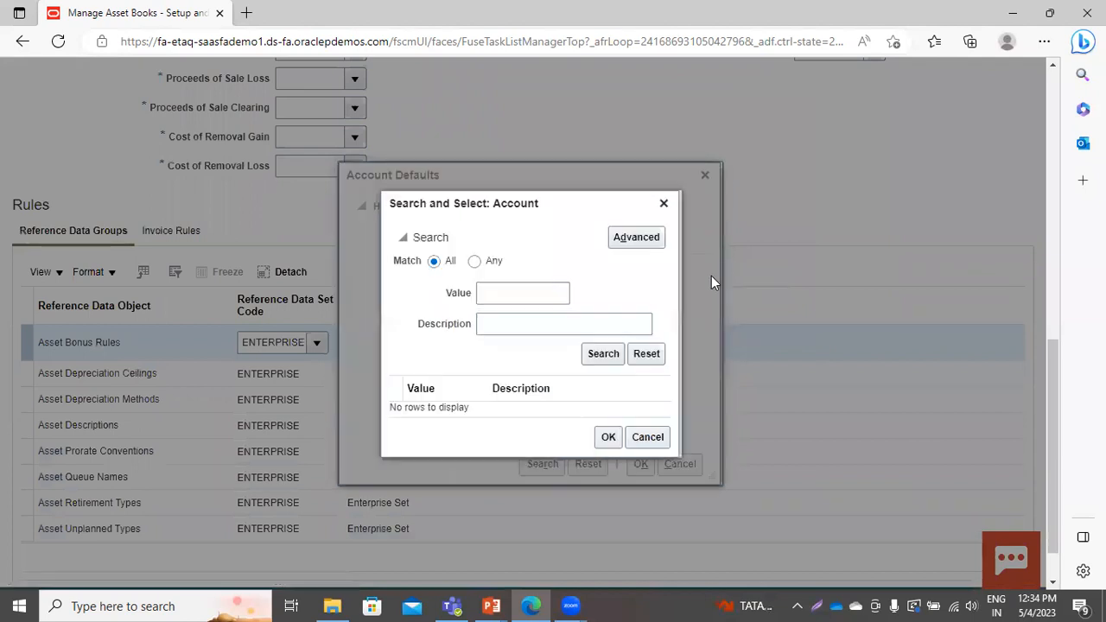
click(499, 324)
text(asset)
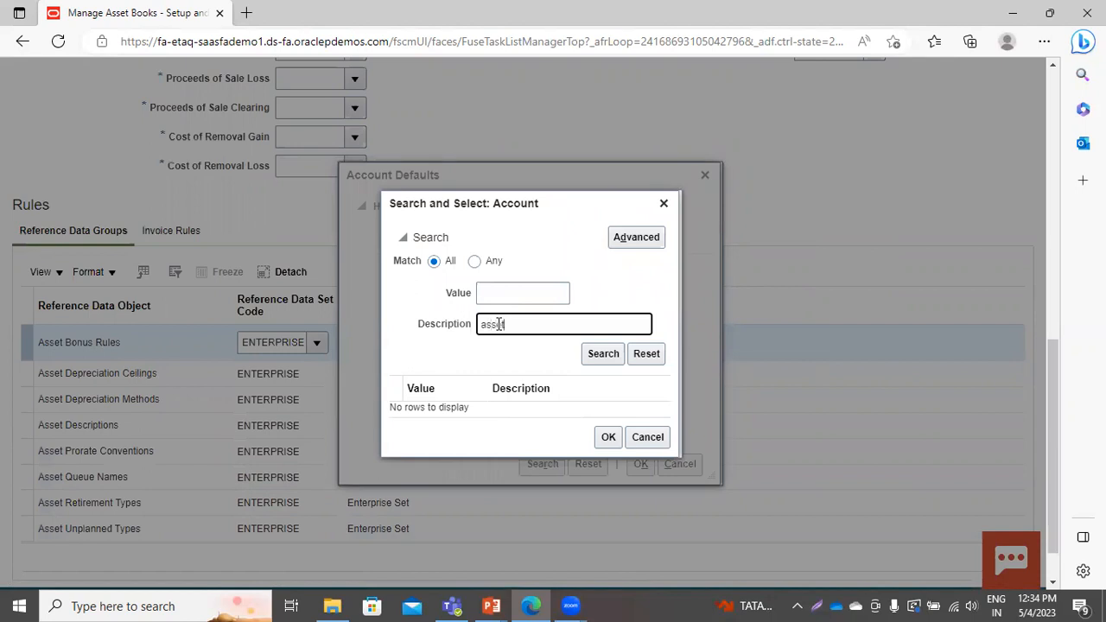
key(Return)
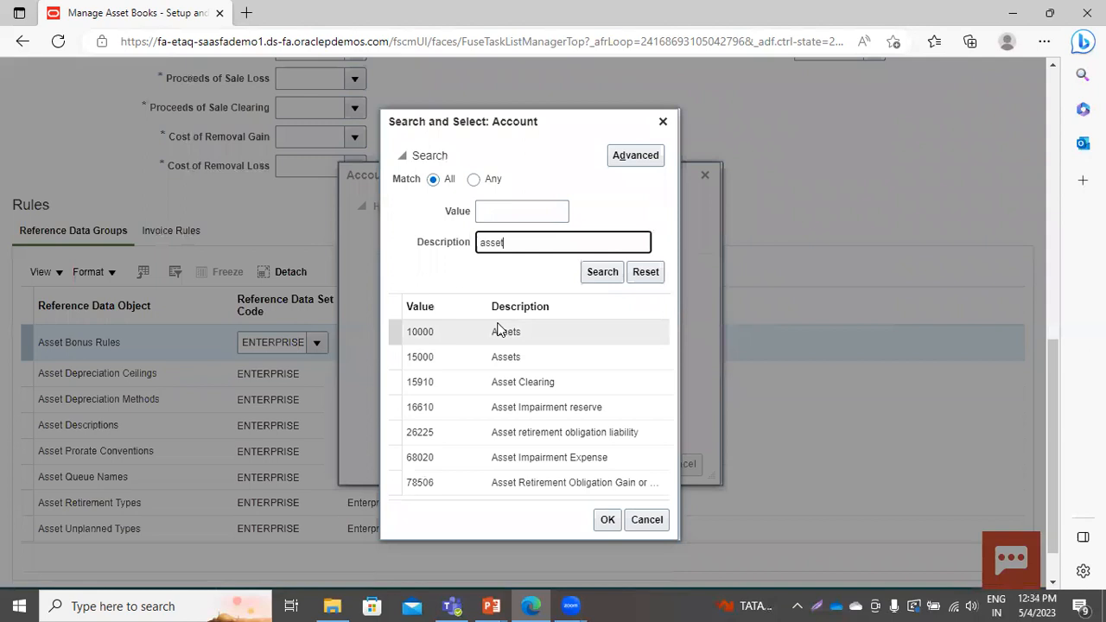
click(552, 382)
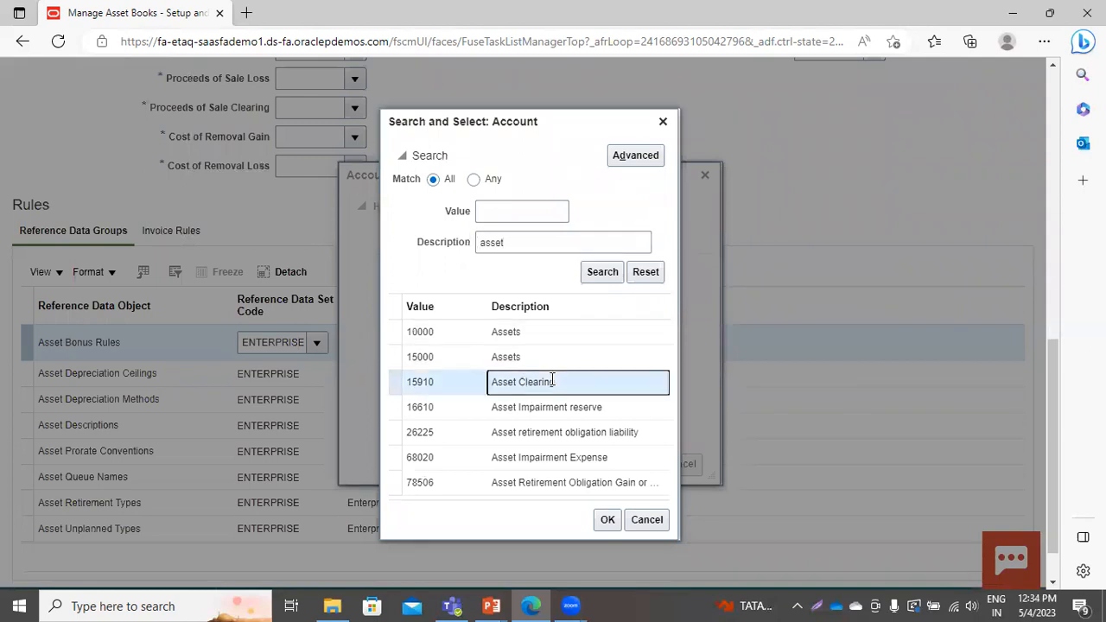
click(608, 523)
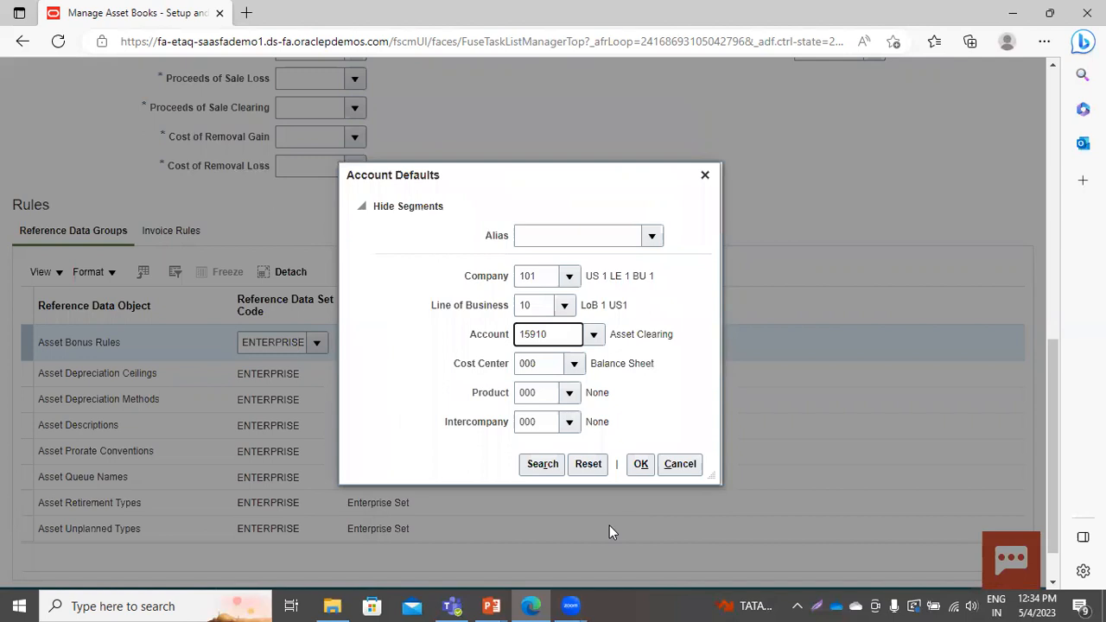
click(640, 464)
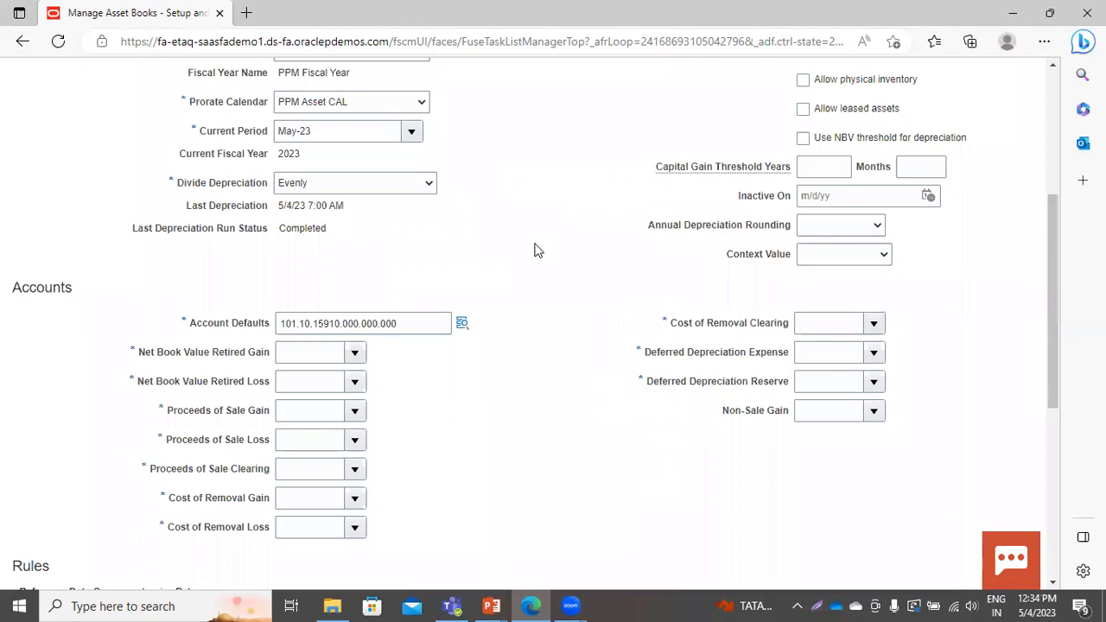
Search the Net Book Value Retired Gain accounts for the description %gain% and select 78510 Gain on Retirement Proceeds of Sale
scroll(534, 250, up, 1)
scroll(533, 250, down, 2)
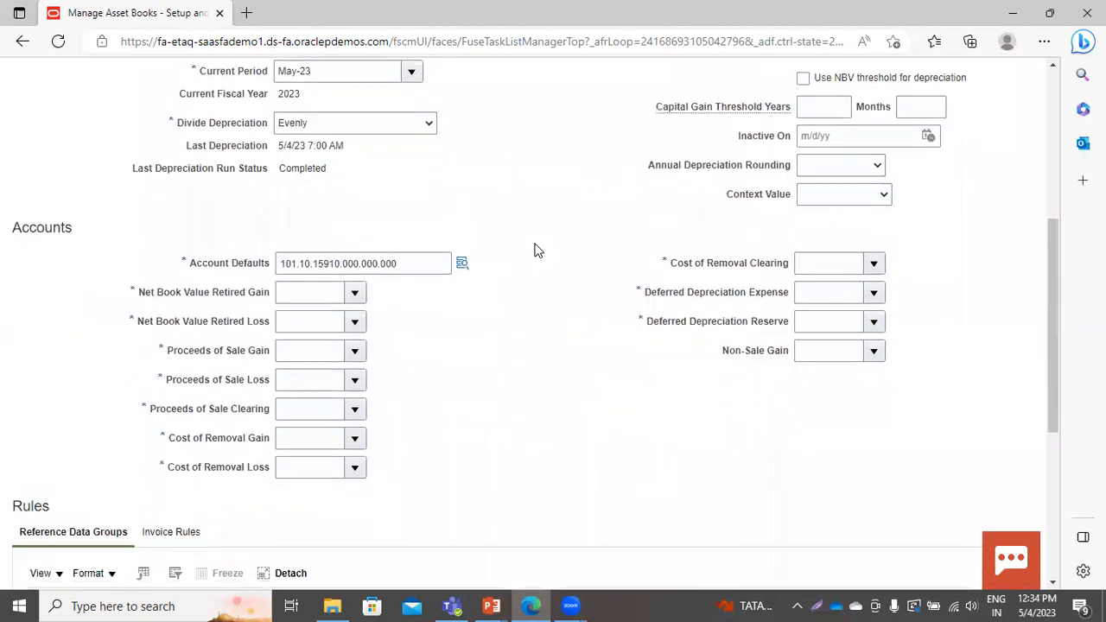
scroll(534, 251, down, 1)
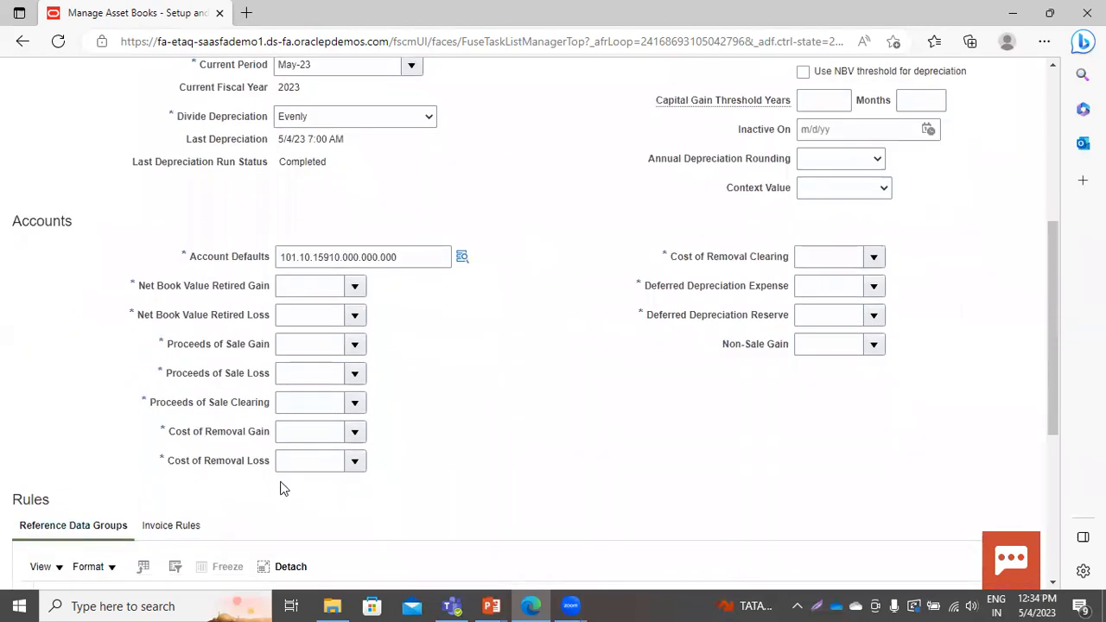
click(354, 285)
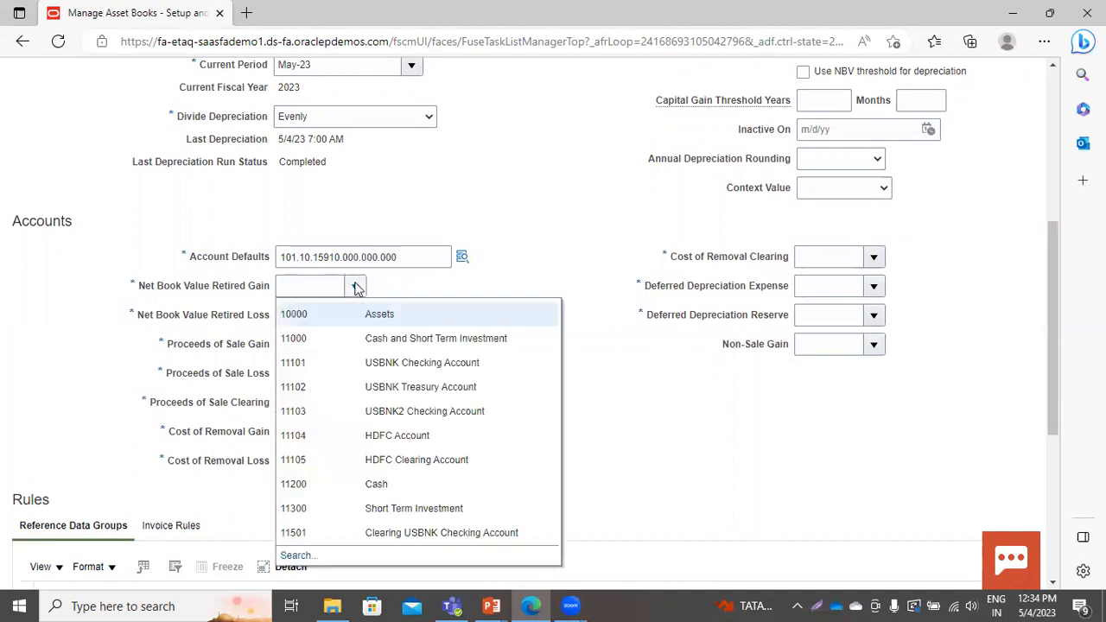
click(292, 556)
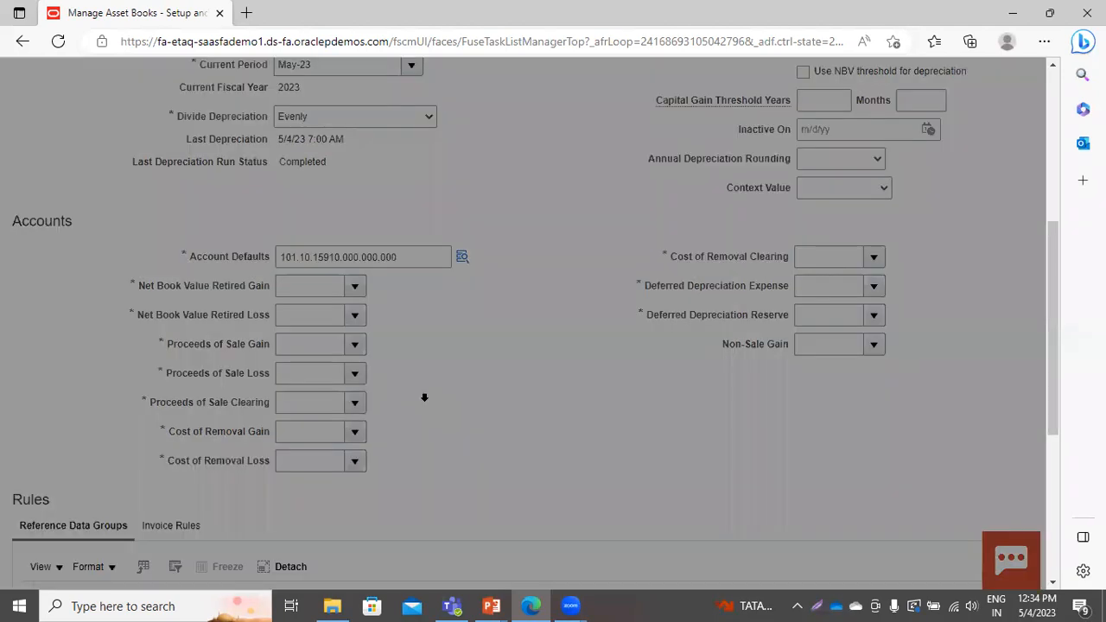
click(499, 323)
text(%)
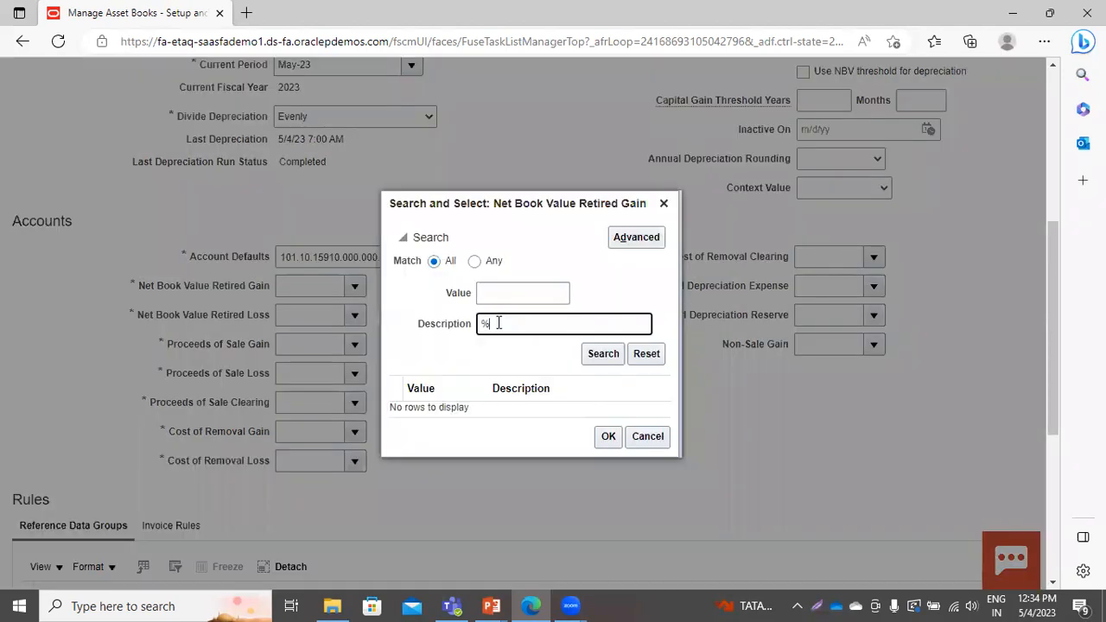
text(gain%)
click(604, 360)
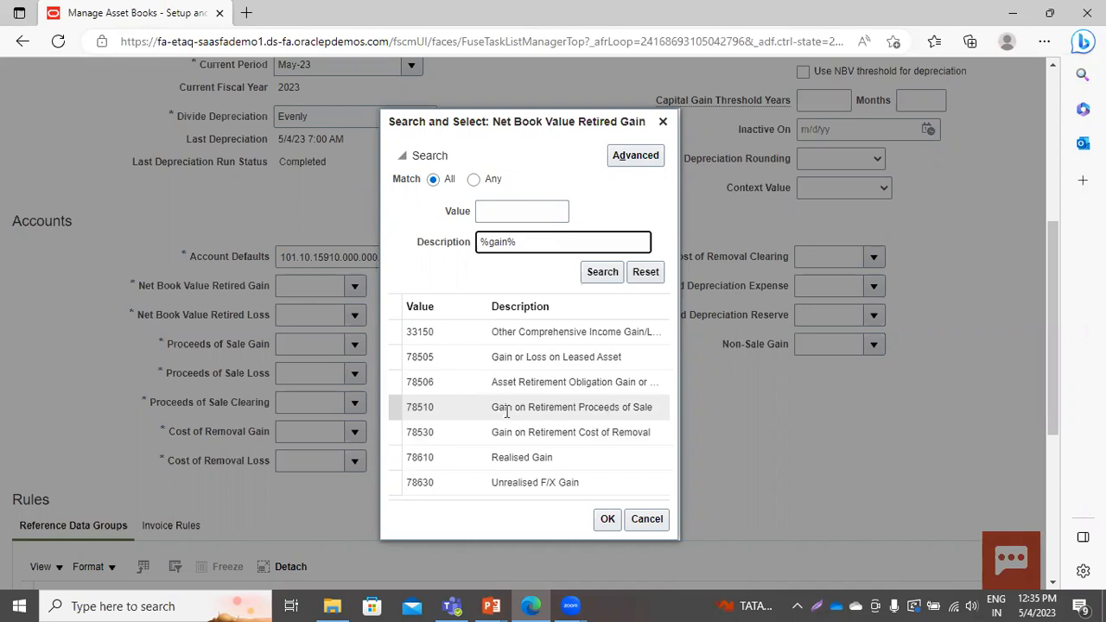
click(615, 404)
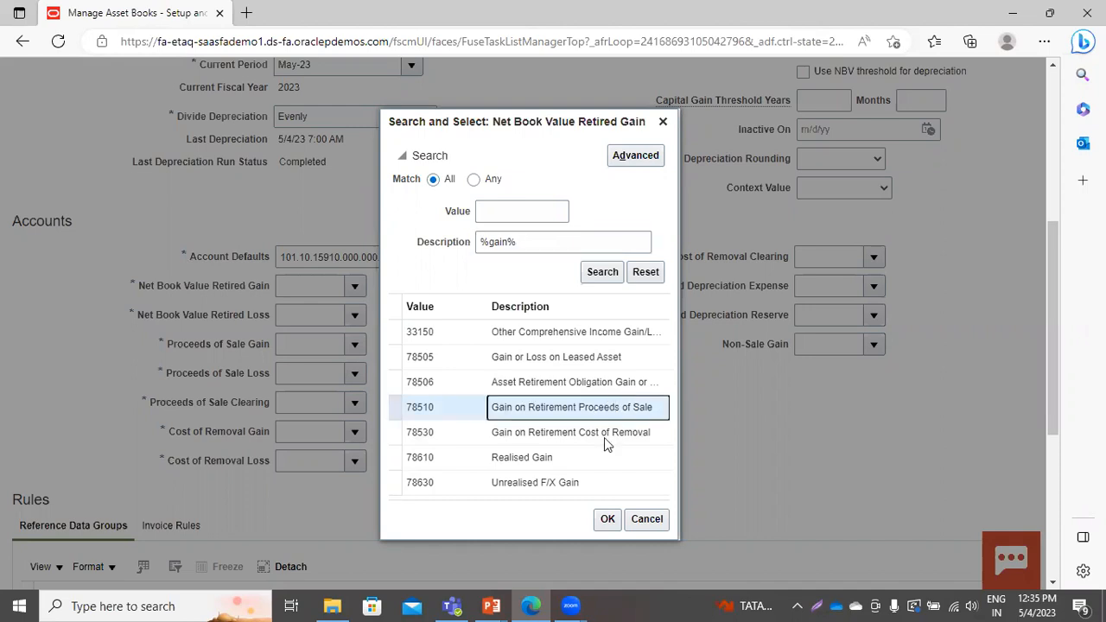
Confirm account 78510 for Net Book Value Retired Gain, and set Net Book Value Retired Loss to 78520 using a description search for %loss%
click(607, 520)
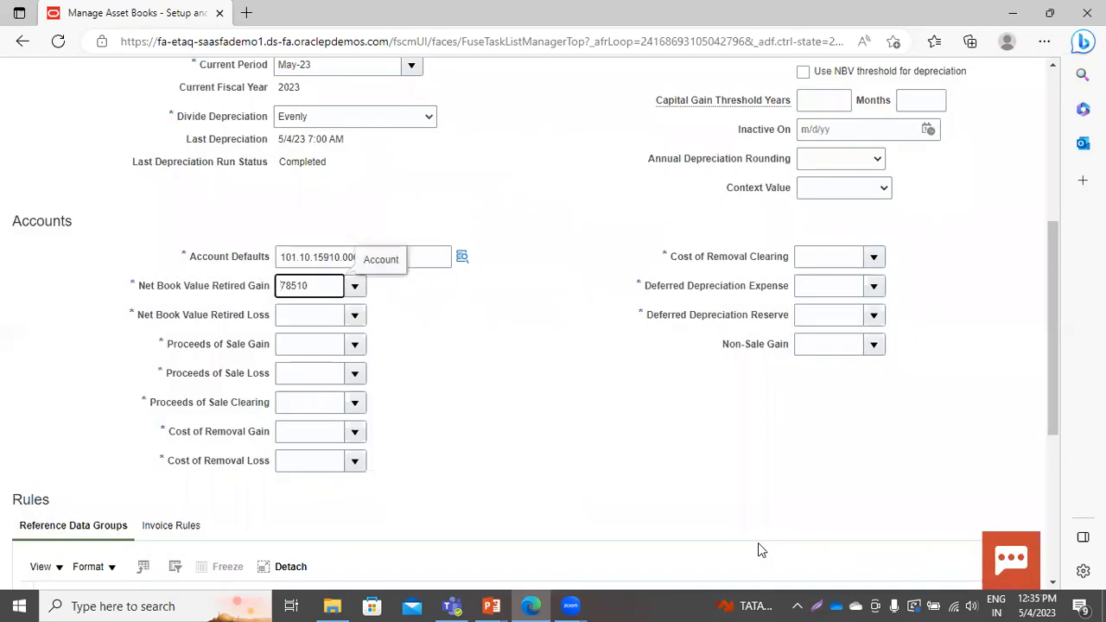
click(353, 315)
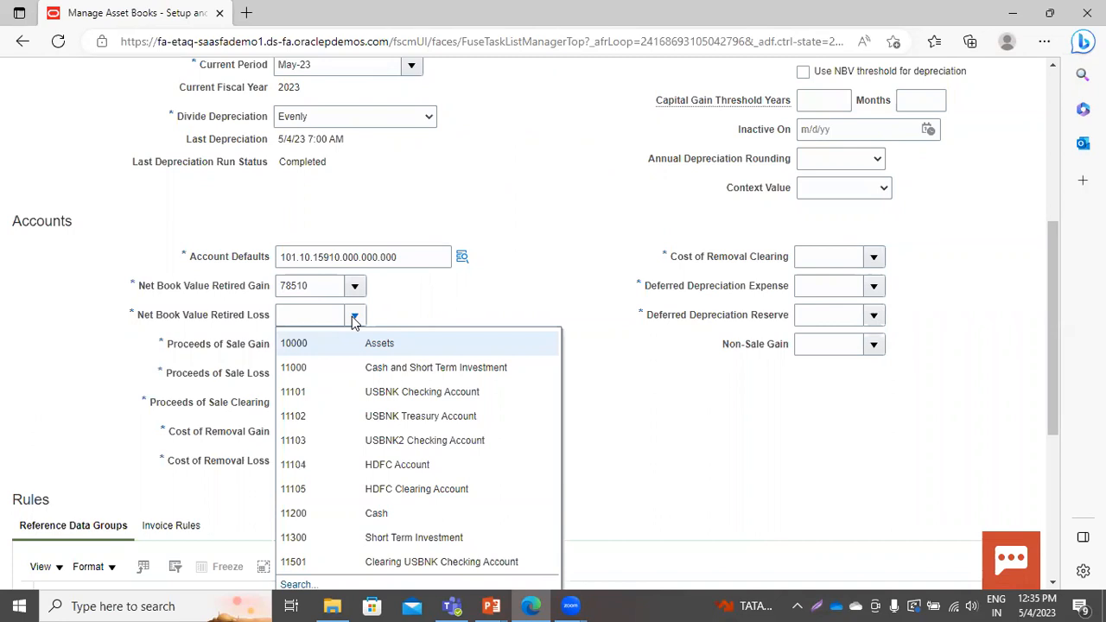
click(295, 584)
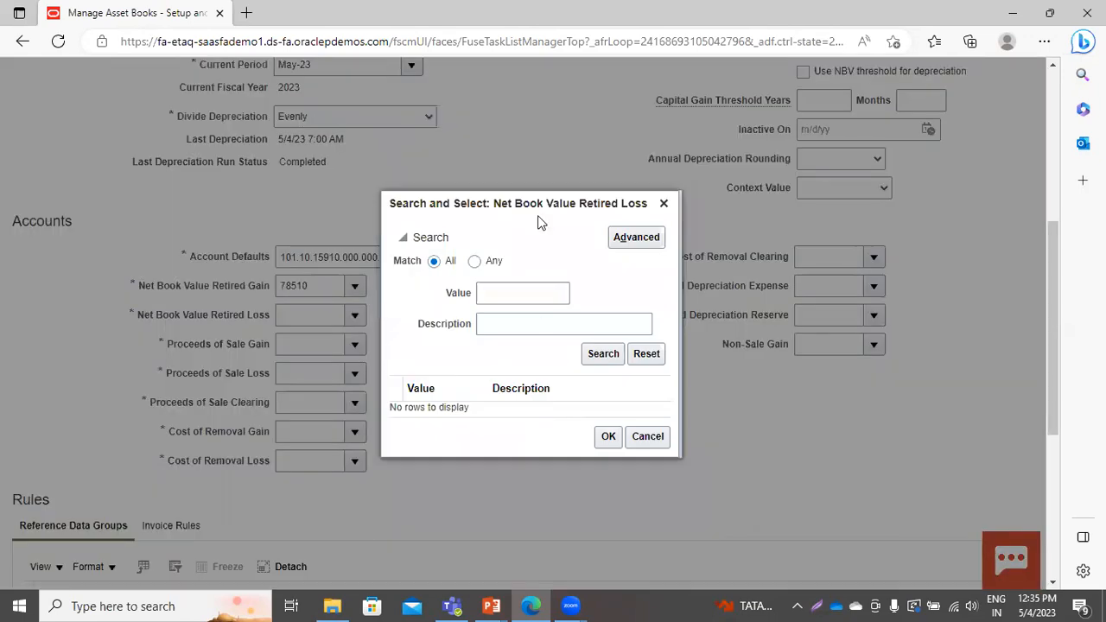
click(529, 321)
text(%loss%)
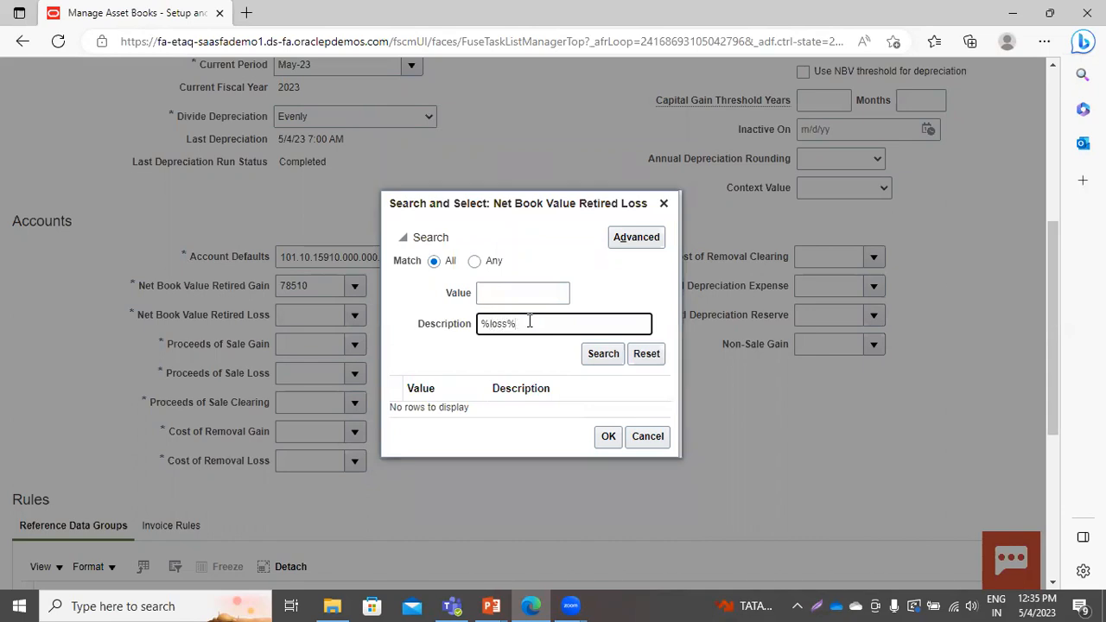
key(Return)
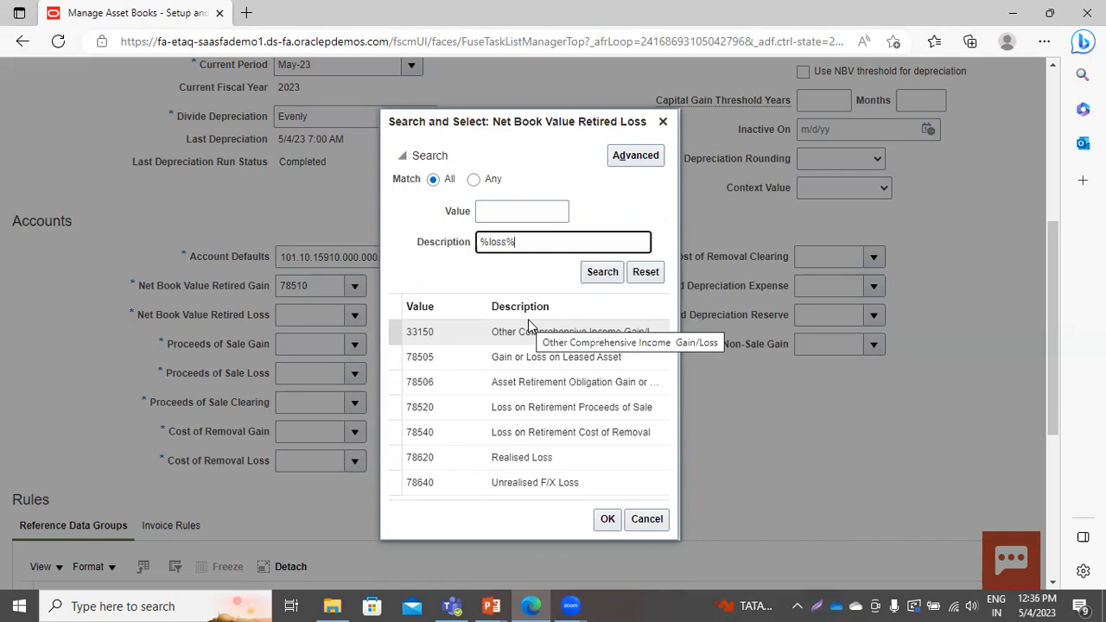
click(545, 406)
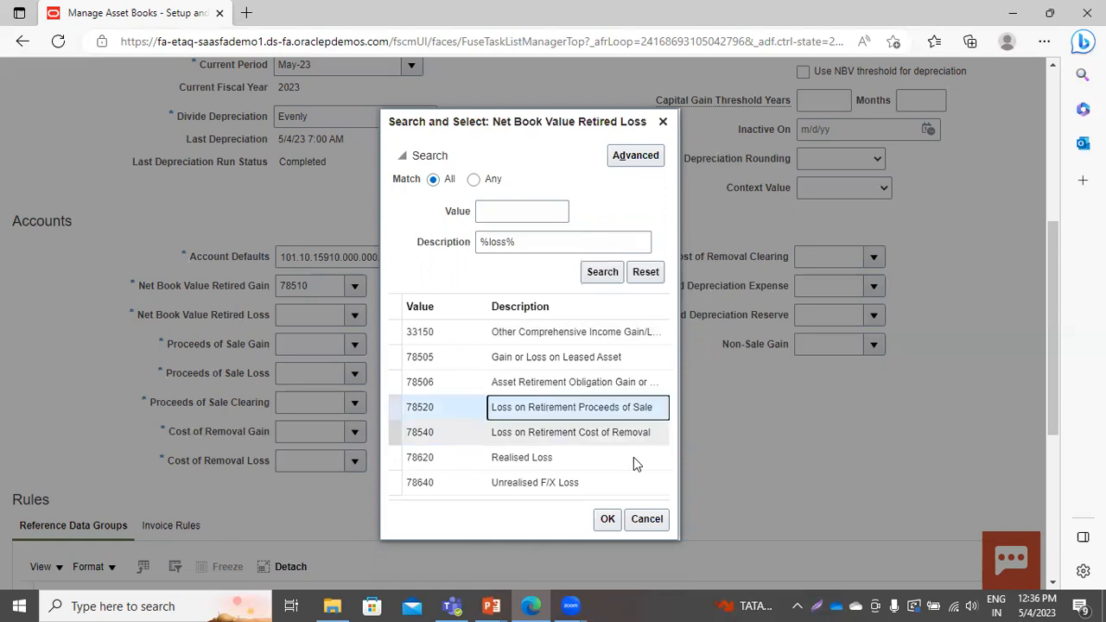
click(607, 519)
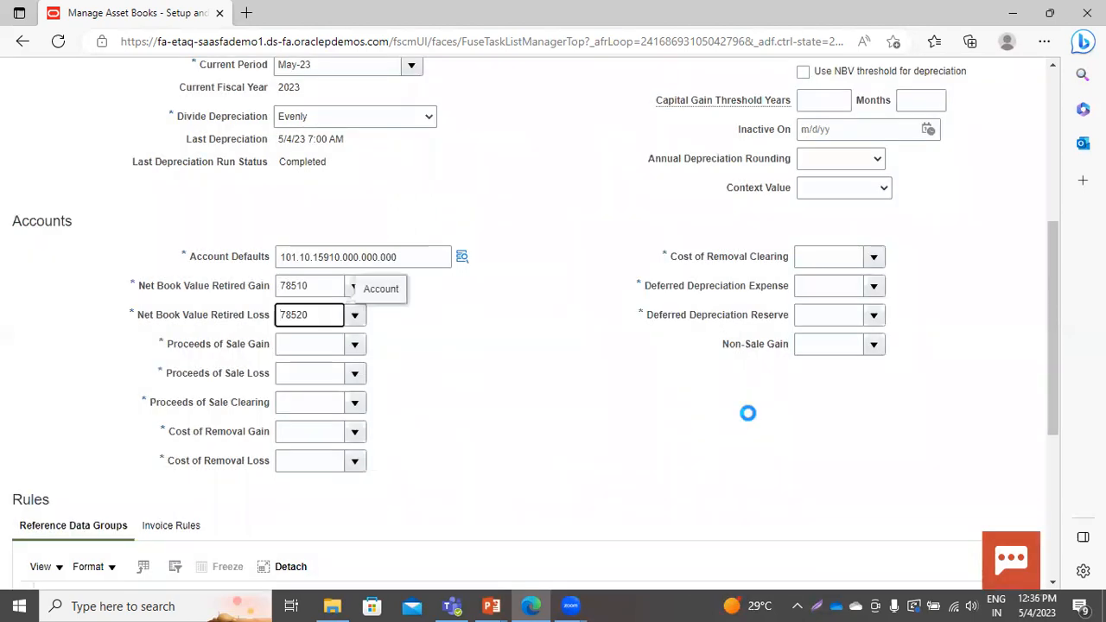
Set the Proceeds of Sale Gain account to 78510 and the Proceeds of Sale Loss account to 78520
click(289, 342)
text(78510)
key(Tab)
text(78520)
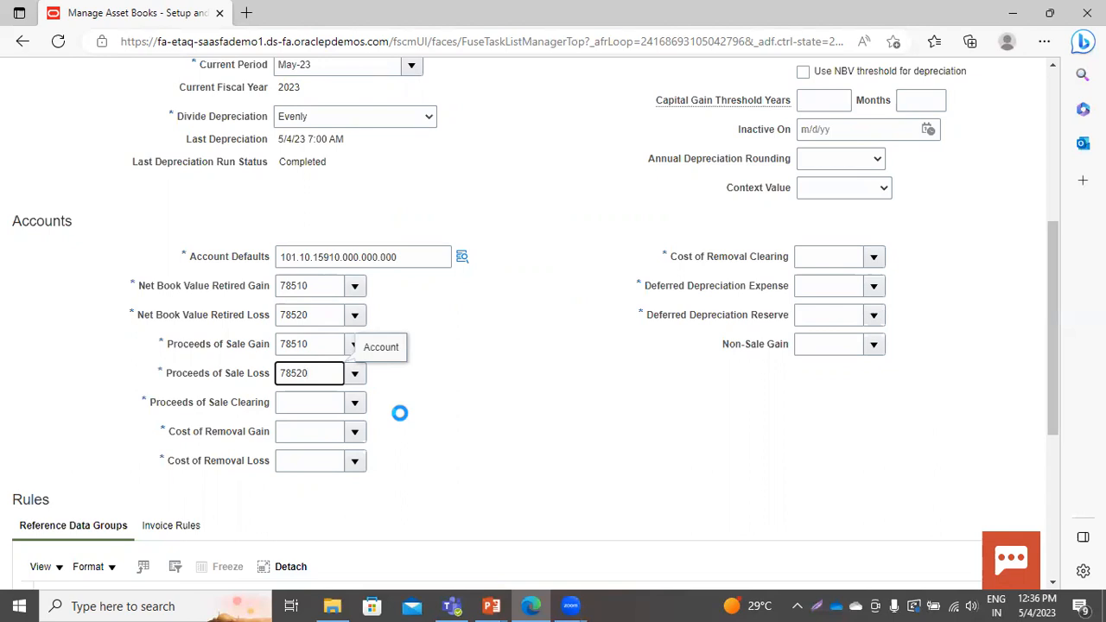
Find accounts with the description %CLEARING% and assign 11503, Clearing USBNK2 Checking Account, to Proceeds of Sale Clearing
click(355, 403)
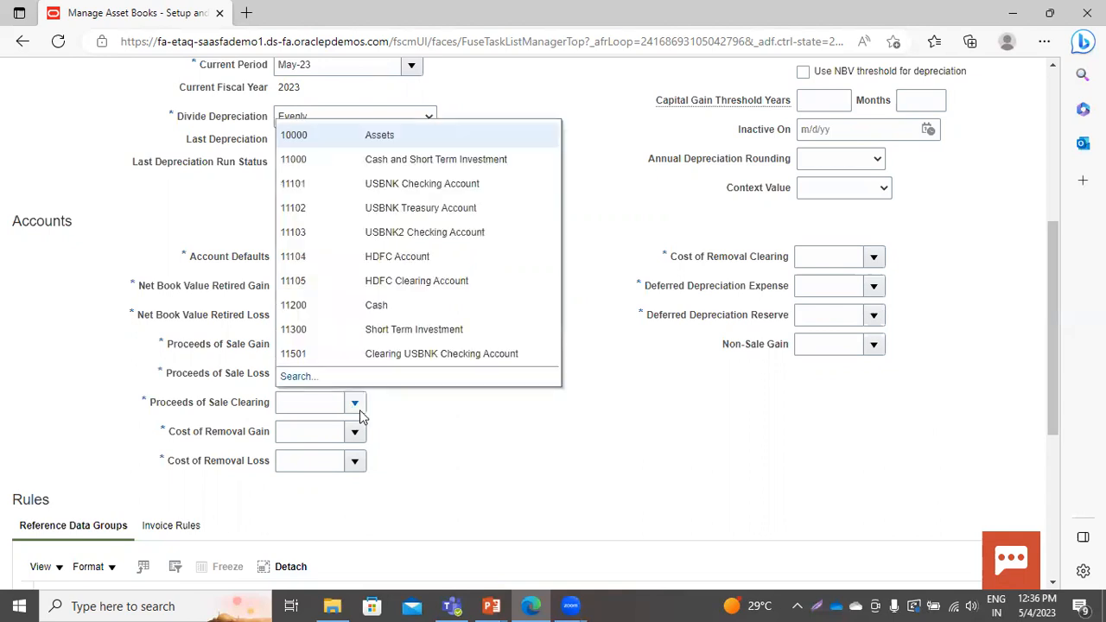
click(296, 377)
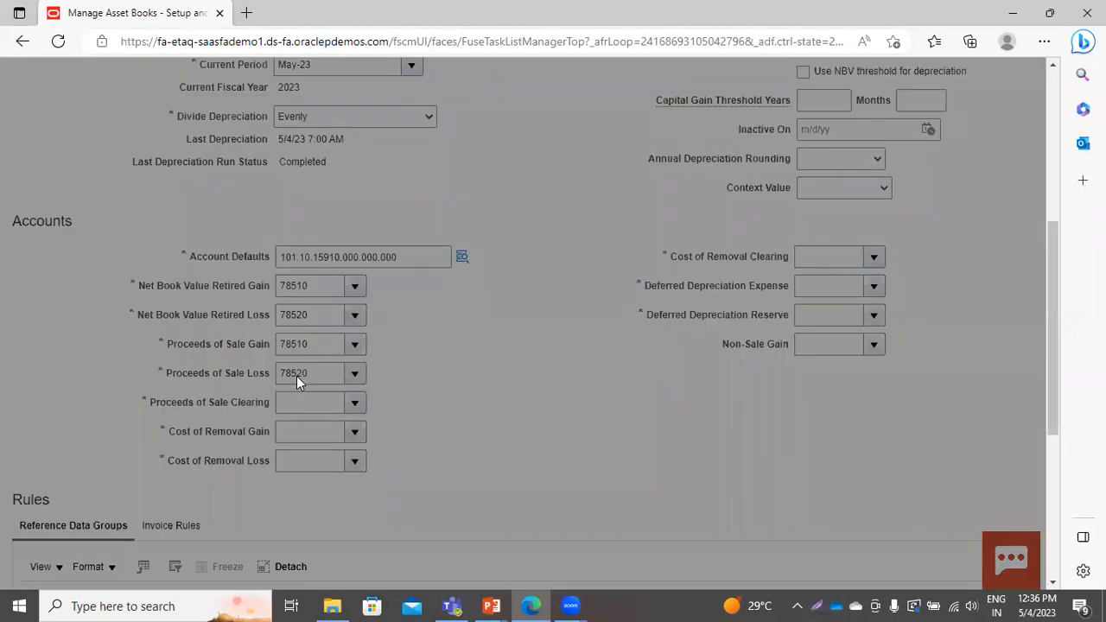
click(540, 324)
text(%CLEARING%)
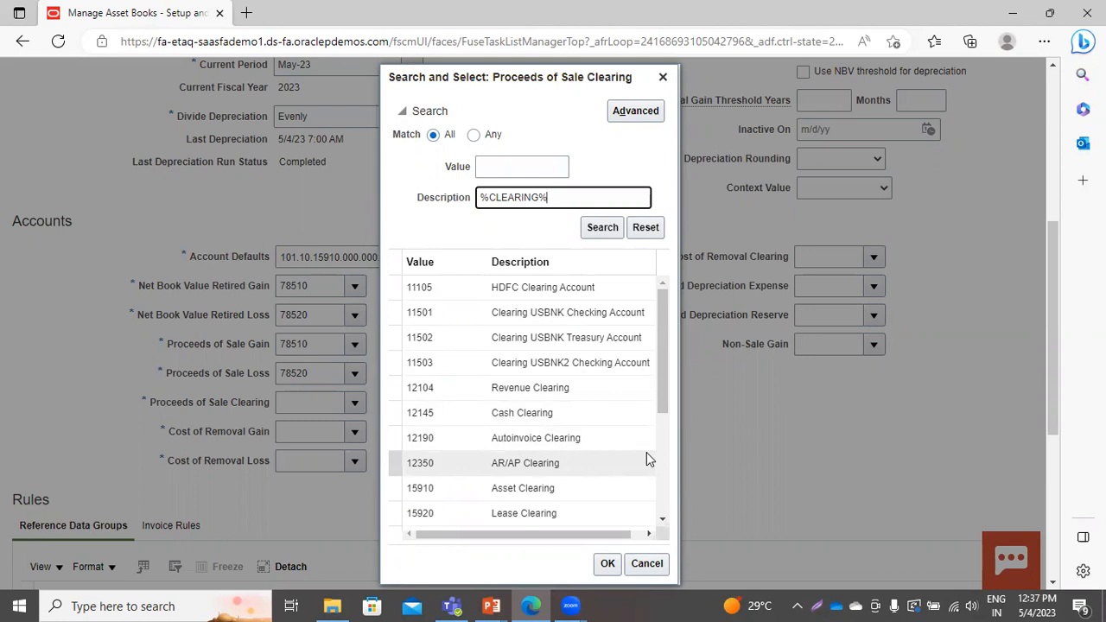
click(662, 522)
click(662, 522)
click(663, 522)
click(662, 522)
click(663, 522)
click(663, 522)
click(662, 522)
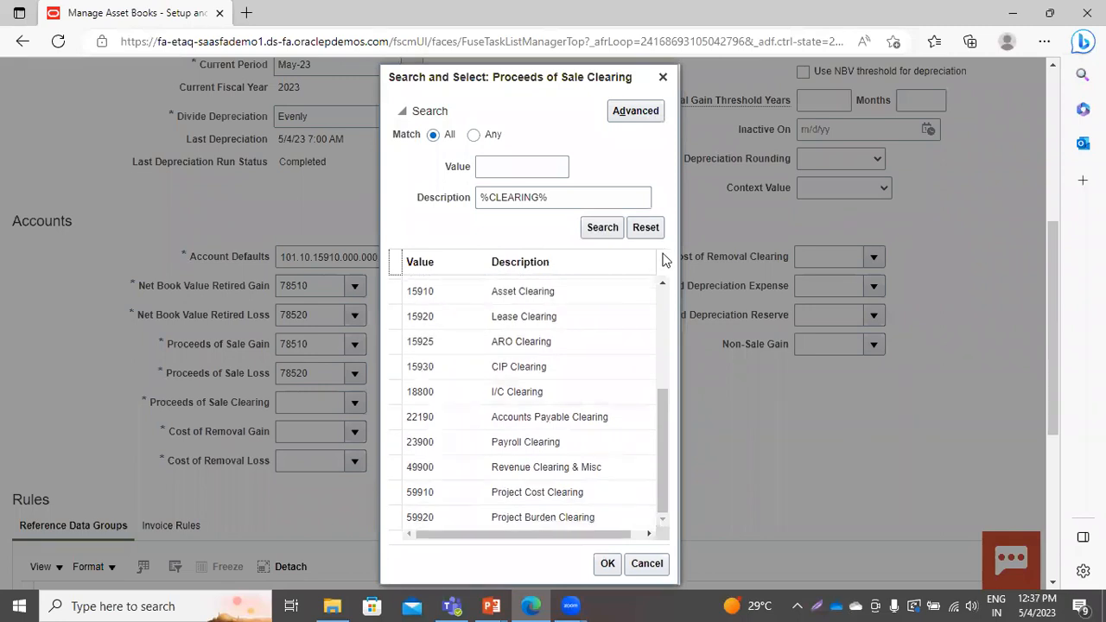
scroll(663, 285, up, 3)
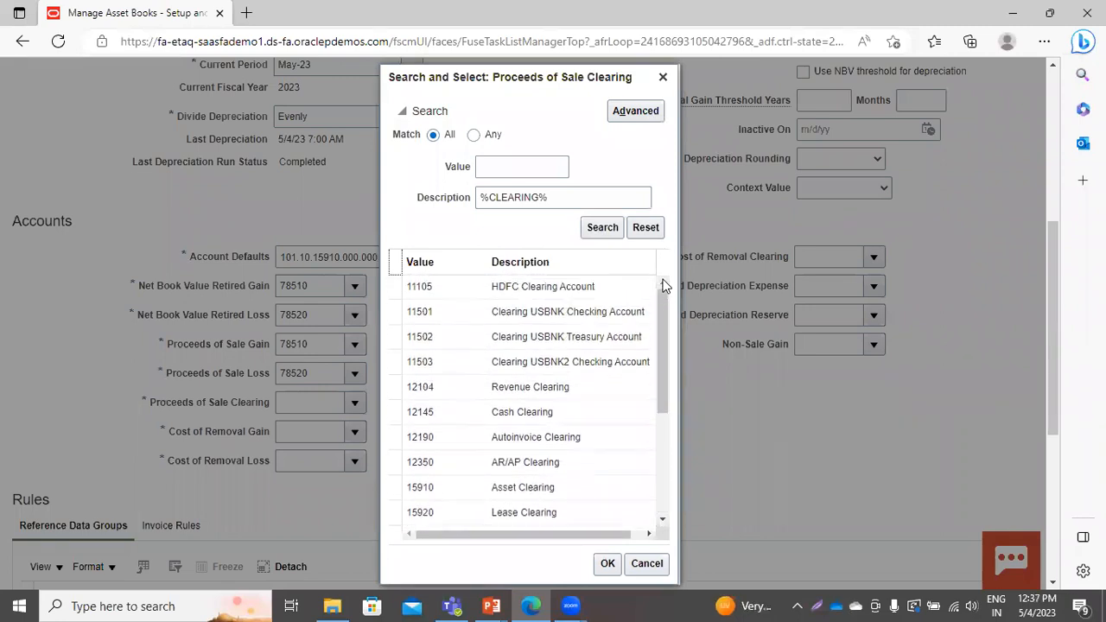
click(588, 361)
click(608, 563)
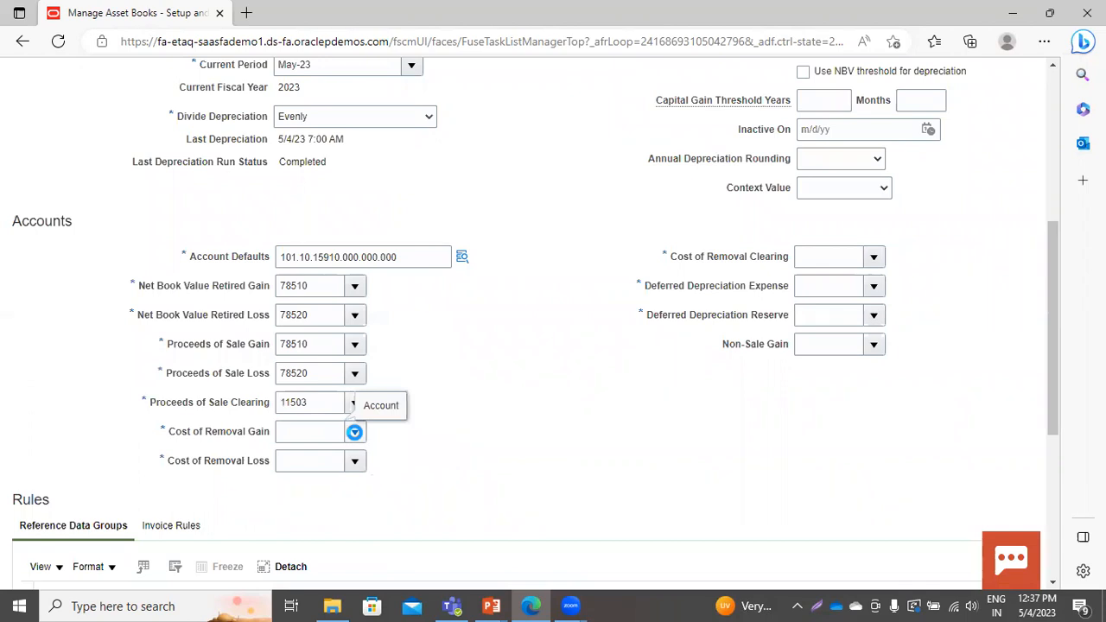
Set Cost of Removal Gain to 78530 using a description search for %removal%, and set Cost of Removal Loss to 78540
click(354, 432)
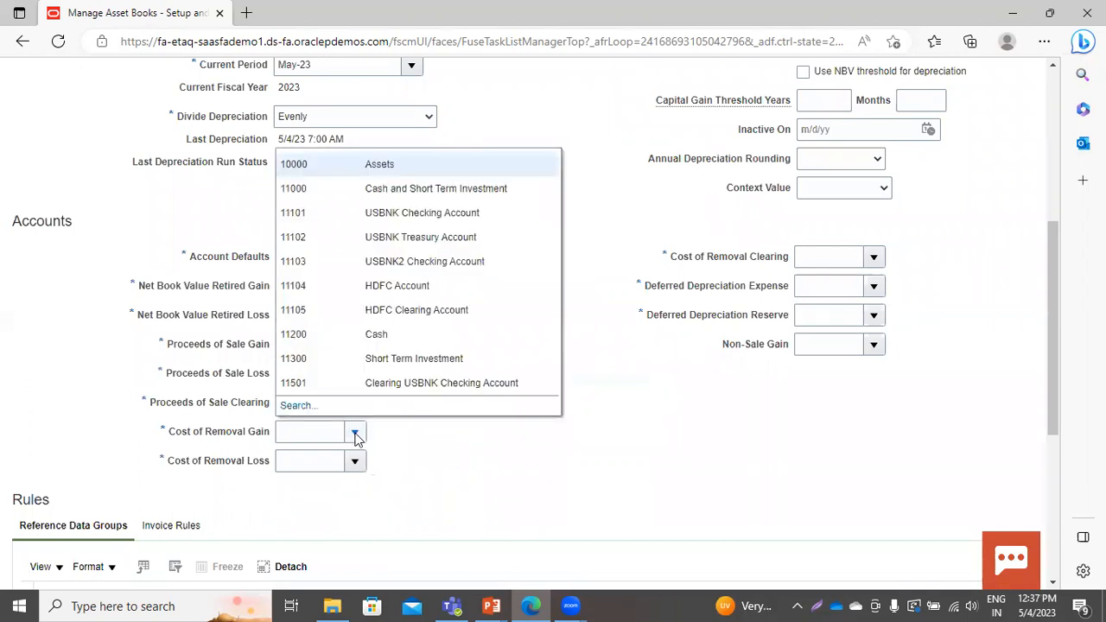
click(302, 409)
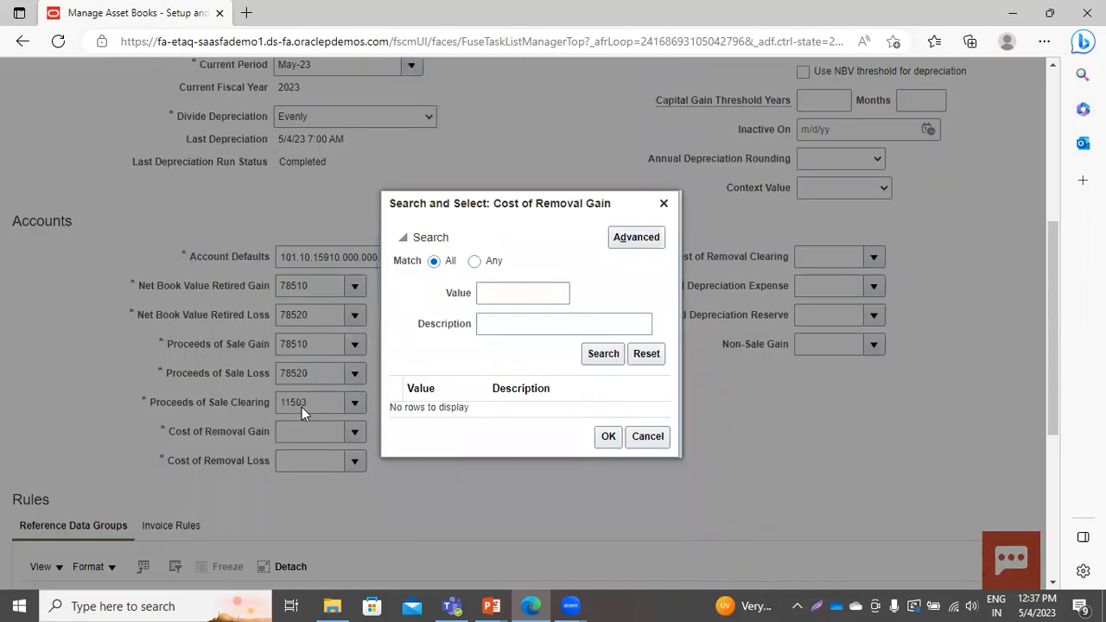
click(493, 323)
text(%removal)
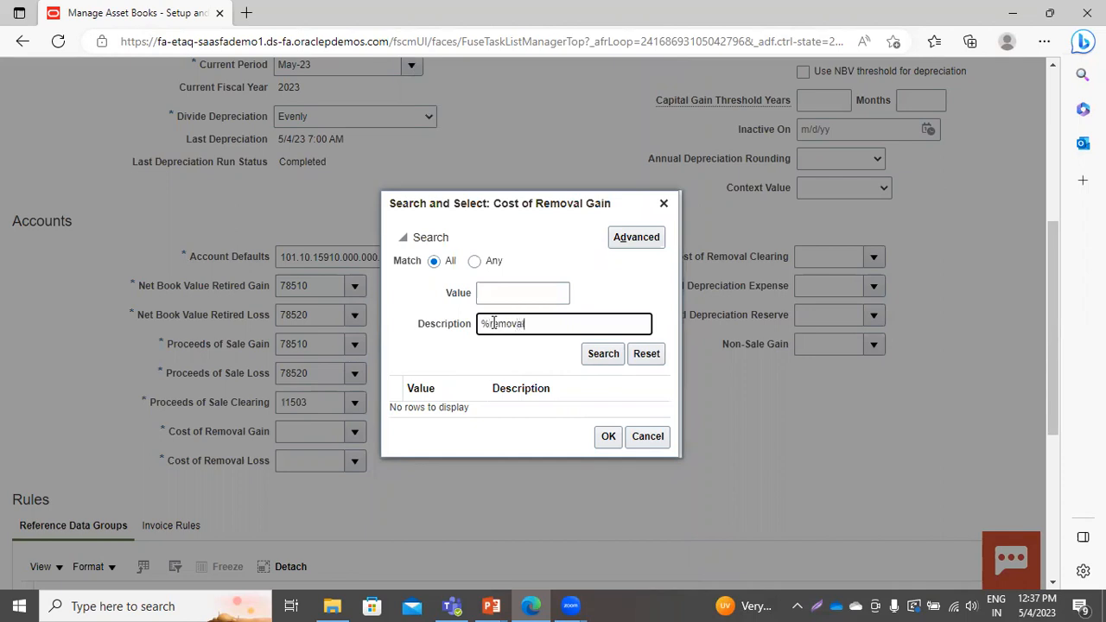
text(%)
key(Return)
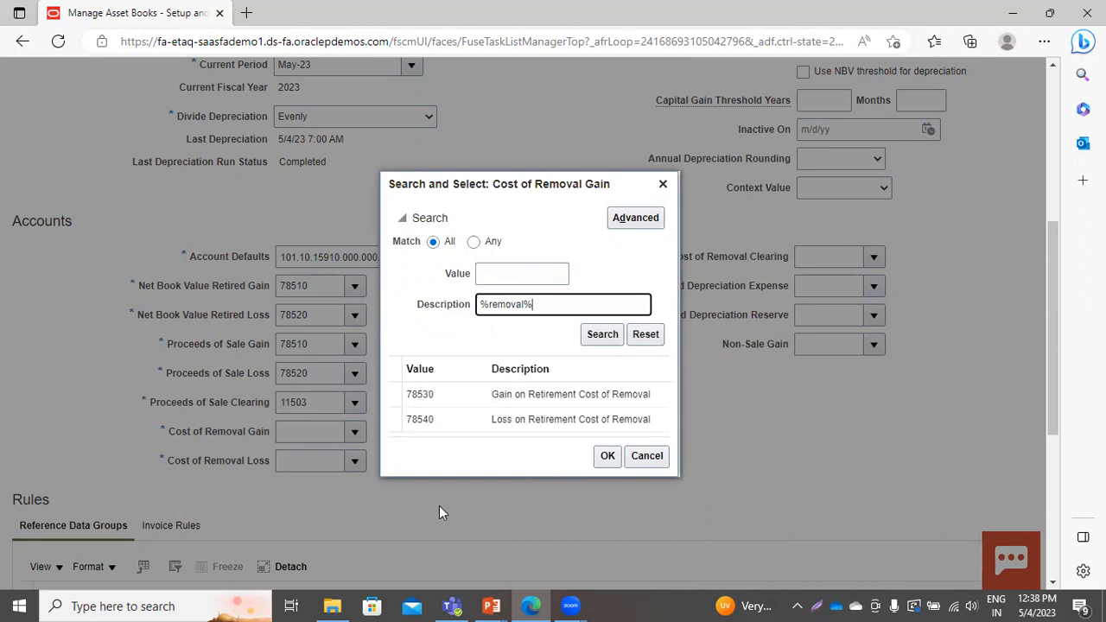
click(589, 403)
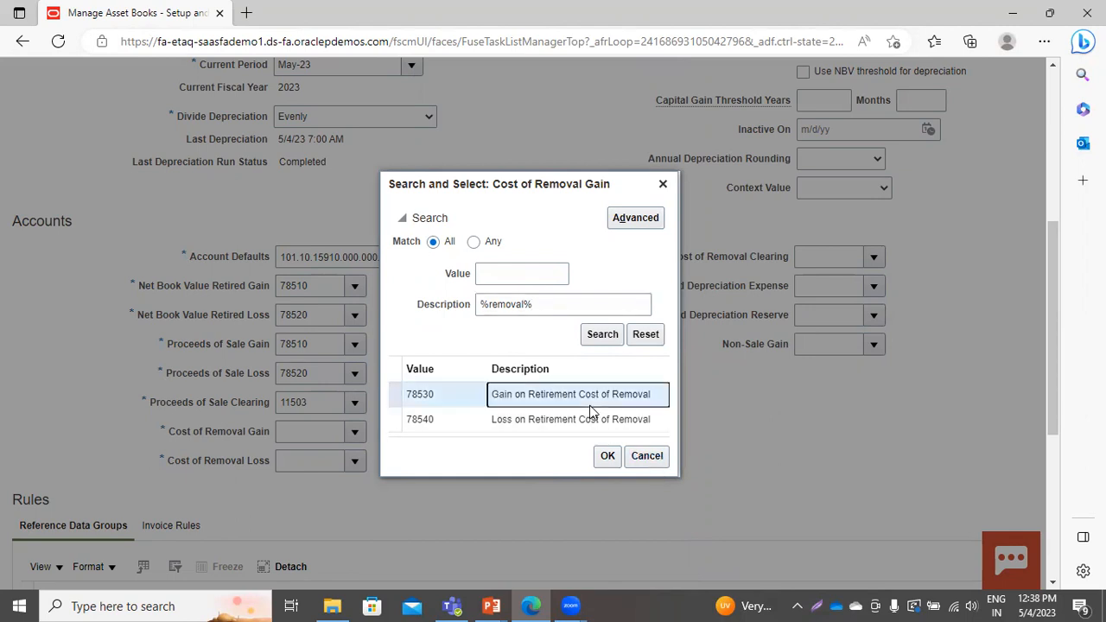
click(612, 459)
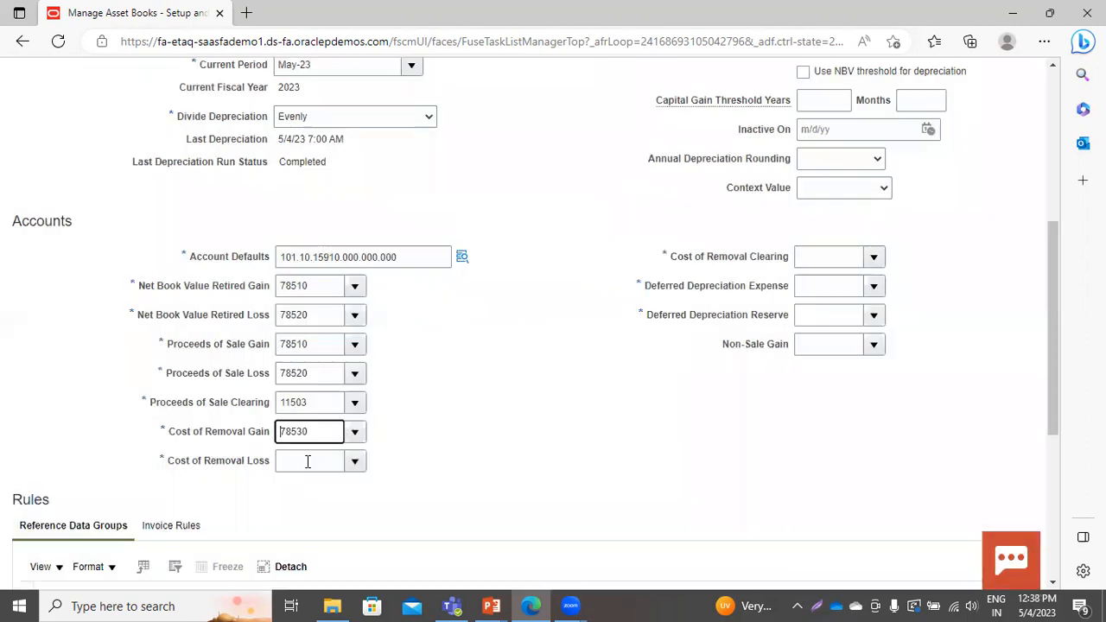
click(307, 460)
text(78540)
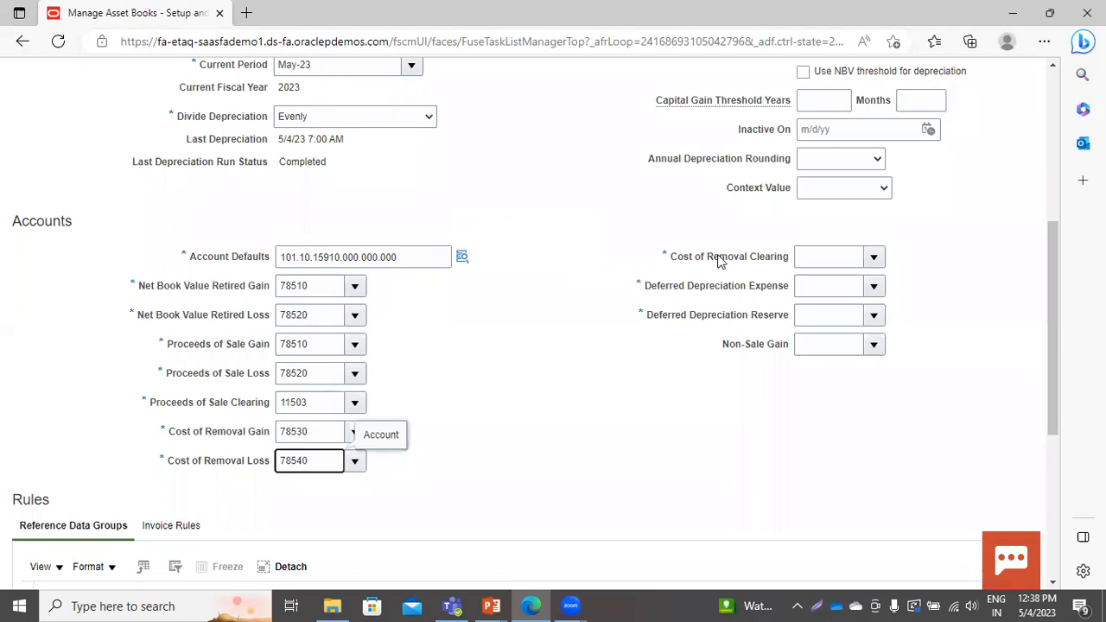
Set the Cost of Removal Clearing account to 11502
click(873, 256)
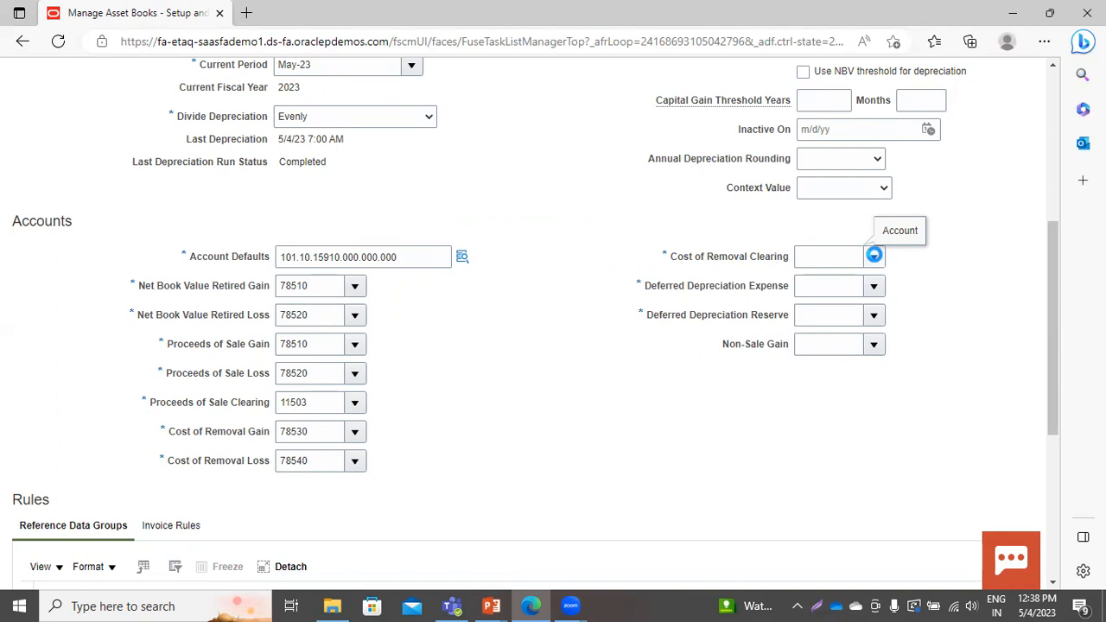
click(873, 256)
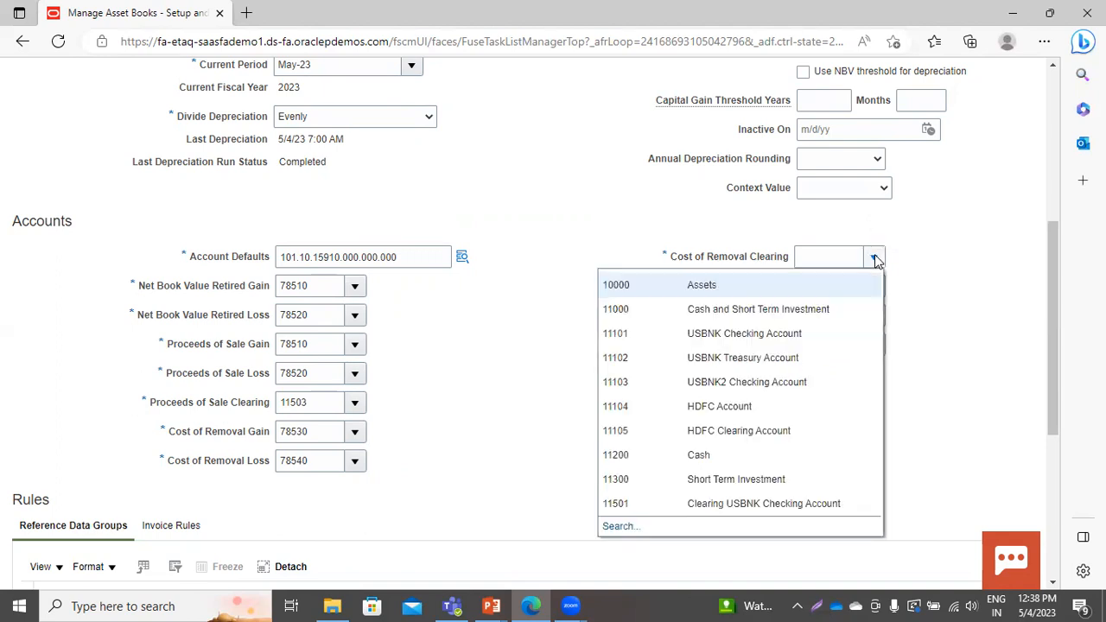
click(828, 256)
text(11502)
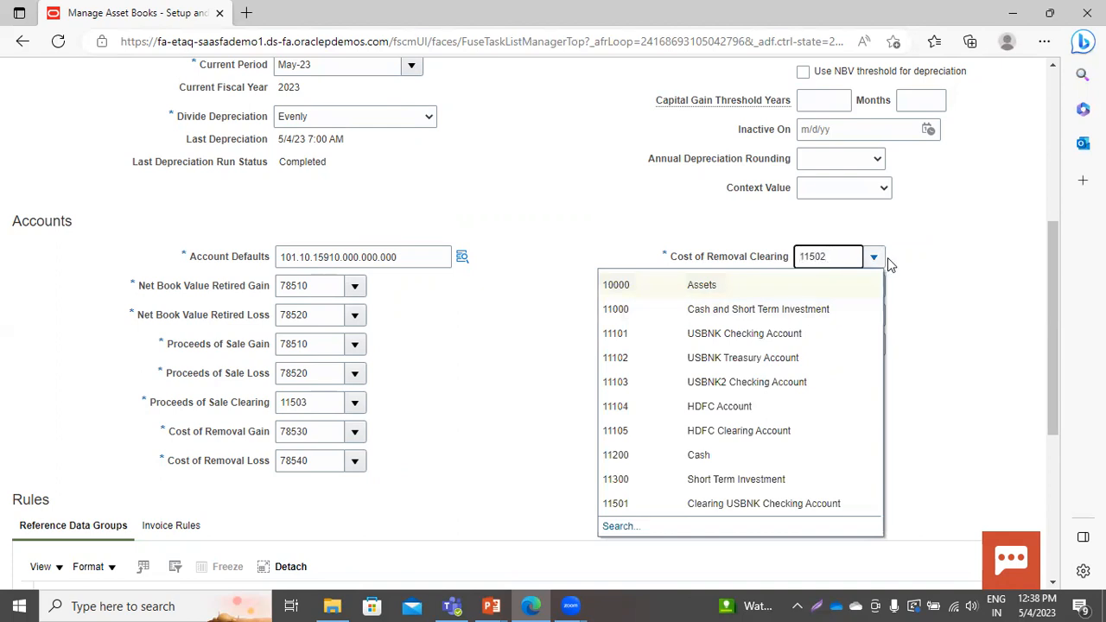
click(907, 275)
Set the Deferred Depreciation Expense account to 68800 and the Deferred Depreciation Reserve account to 16620
click(834, 287)
text(88800)
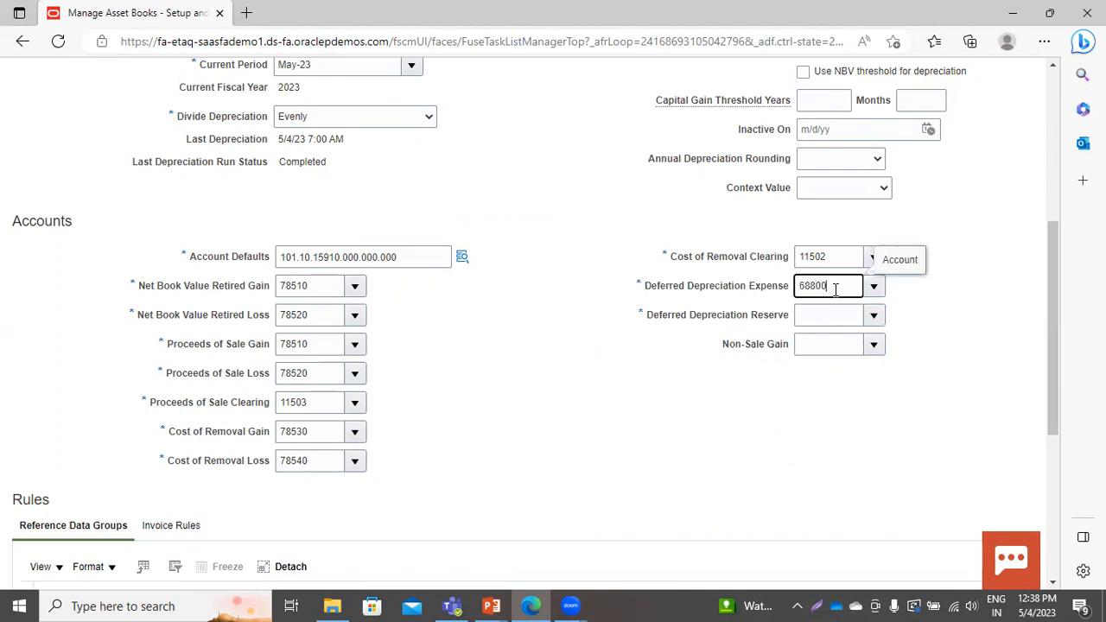
click(829, 318)
text(16620)
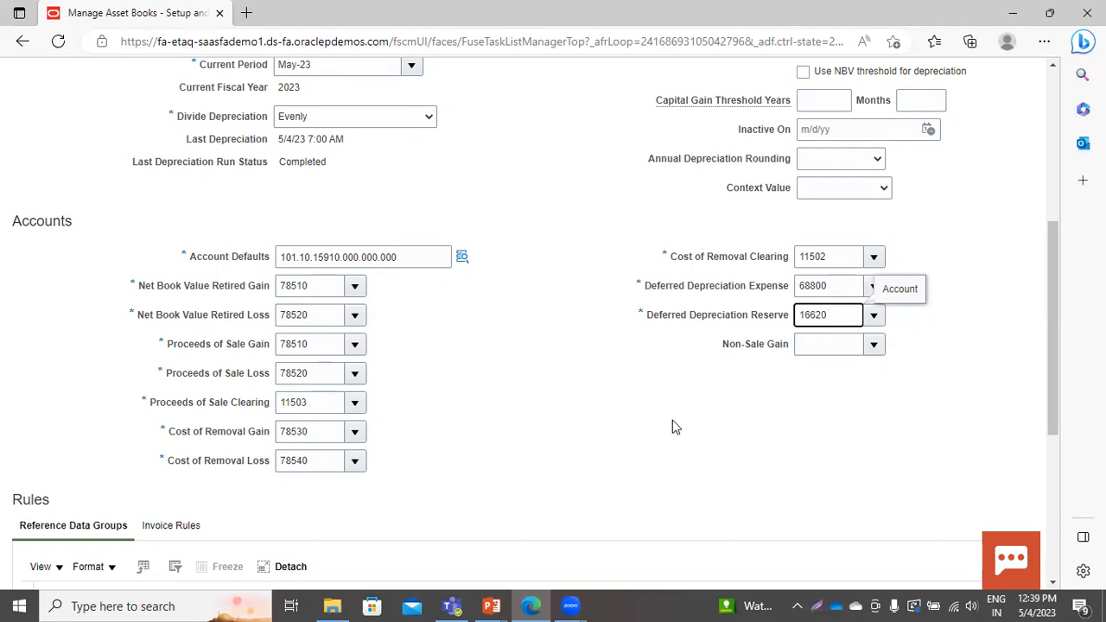
click(672, 420)
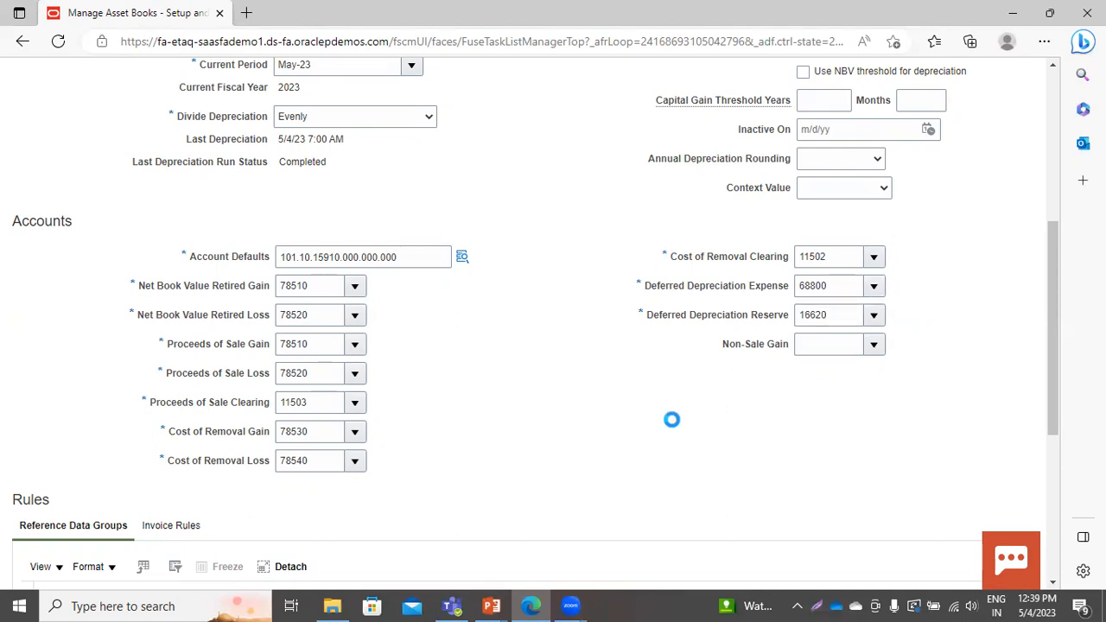
Search reference data set codes for US1 and assign US1BUSET to Asset Depreciation Methods in the book's rules
scroll(672, 419, down, 4)
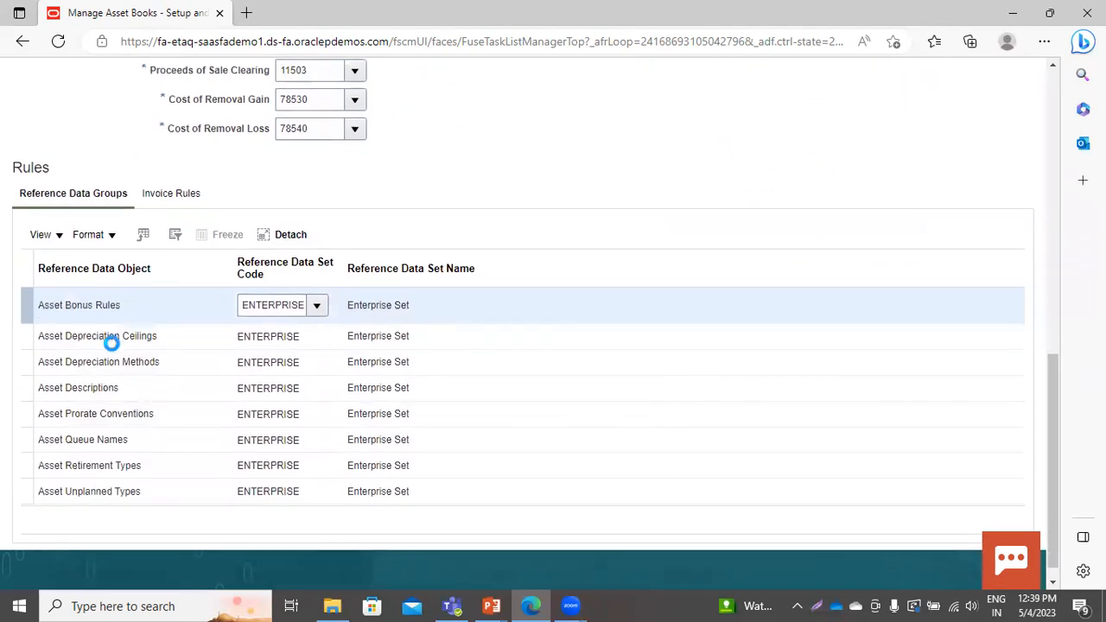
click(83, 362)
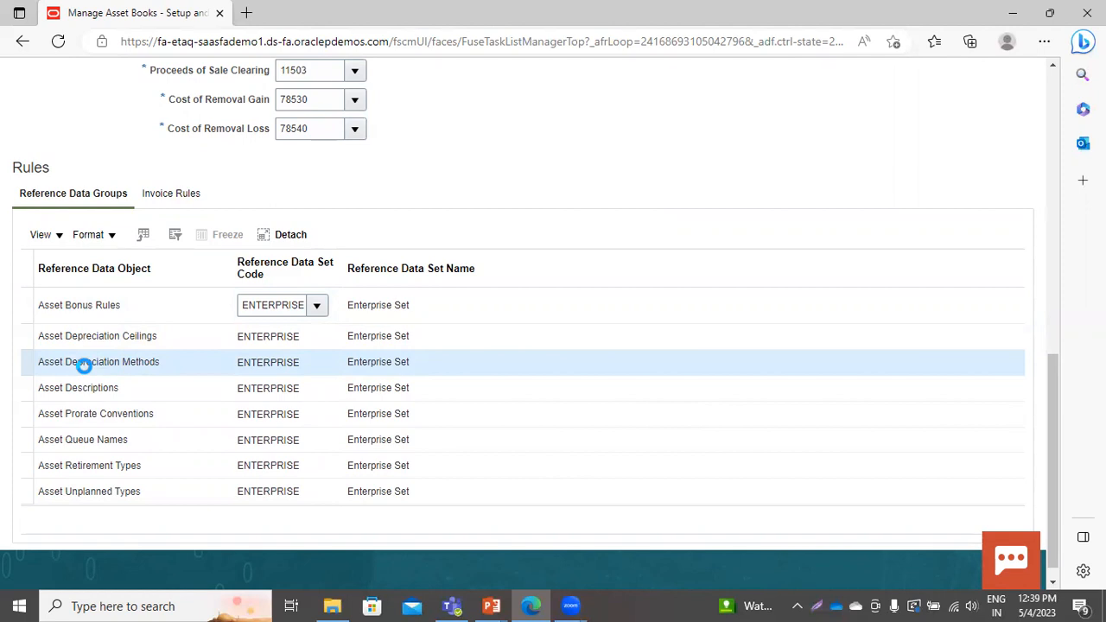
click(83, 363)
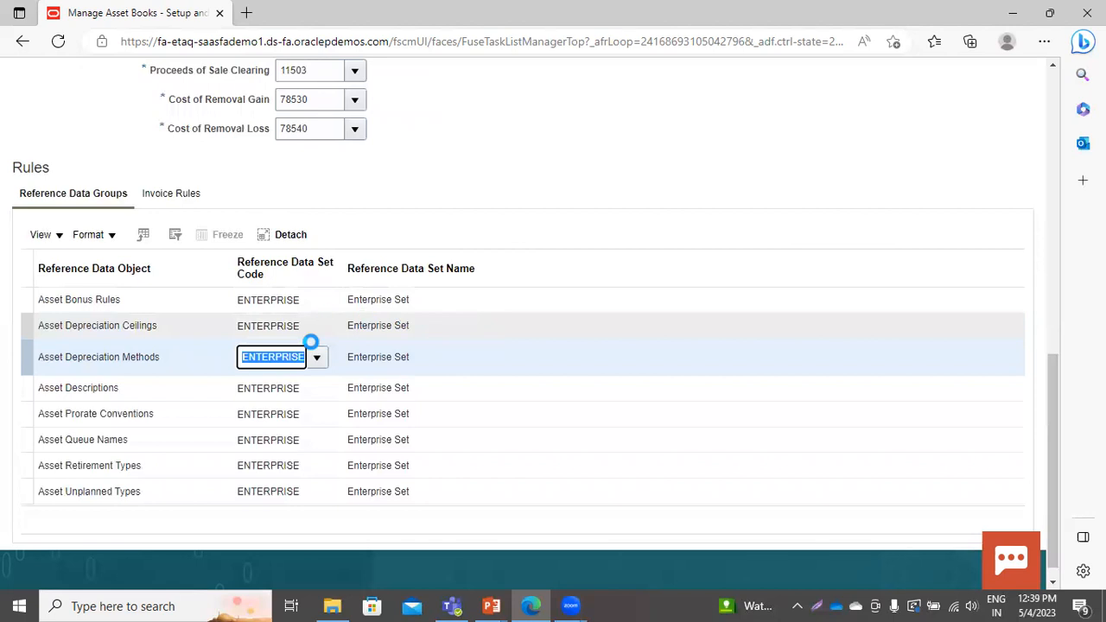
click(314, 353)
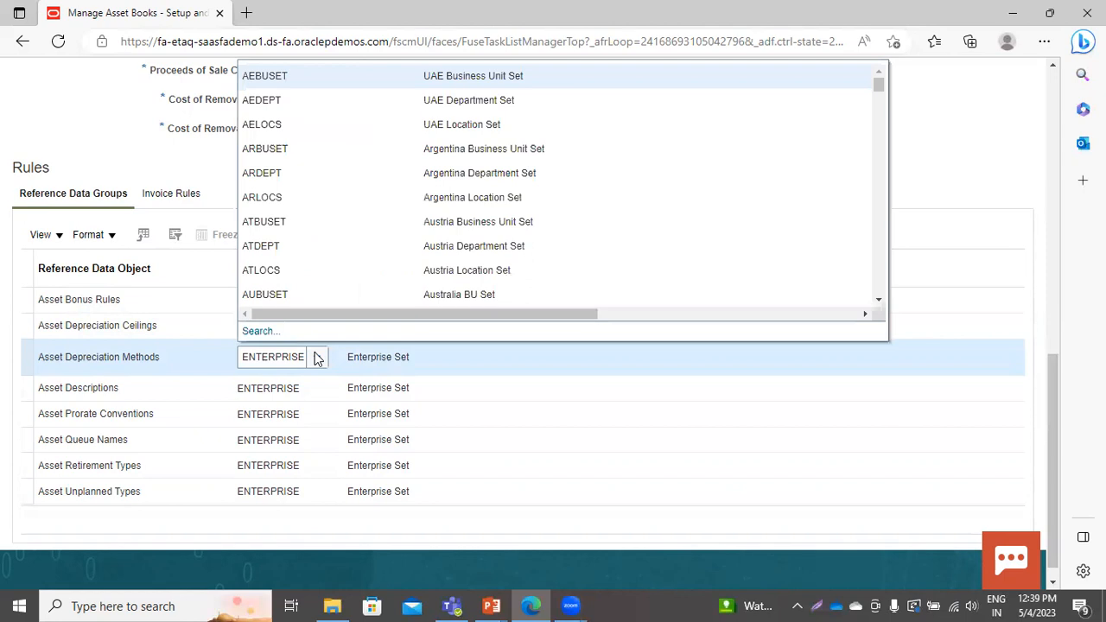
click(263, 329)
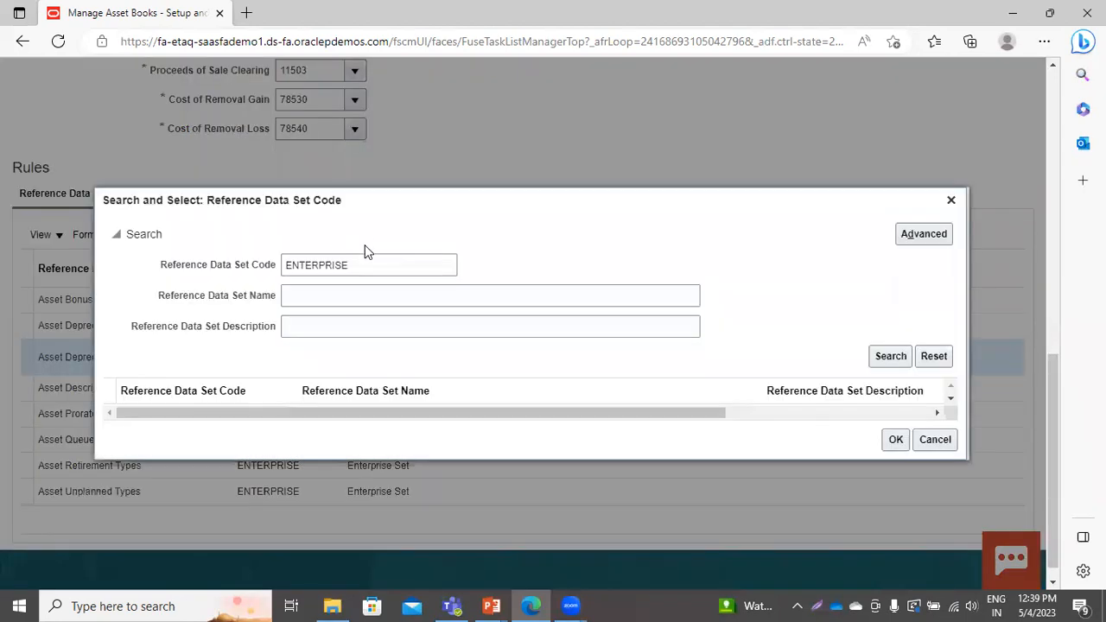
click(371, 260)
double_click(371, 260)
text(US)
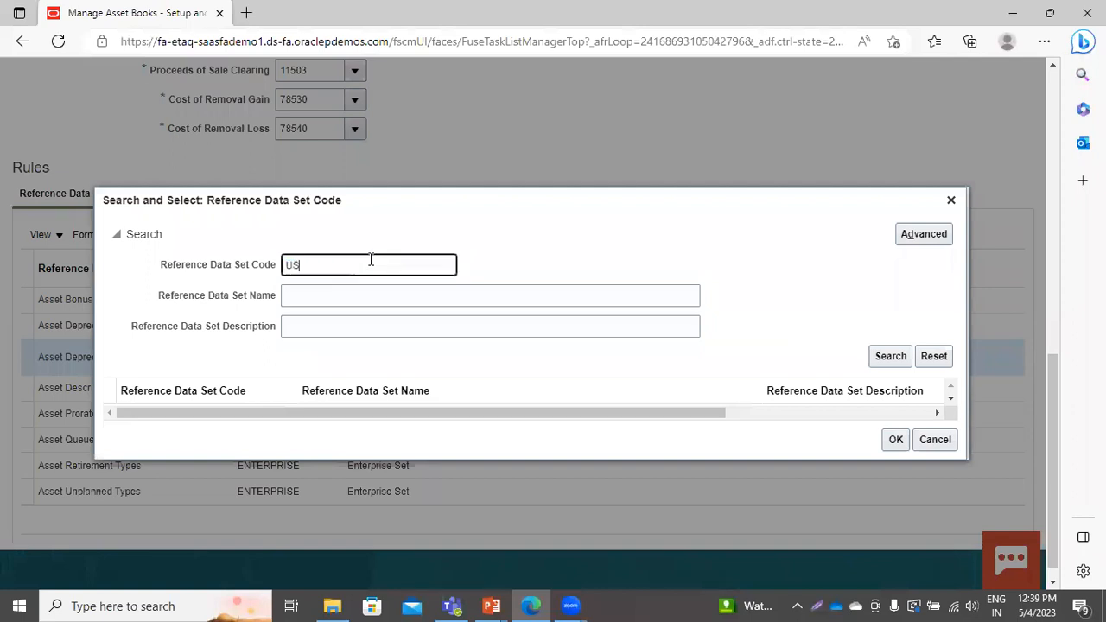
text(1)
key(Return)
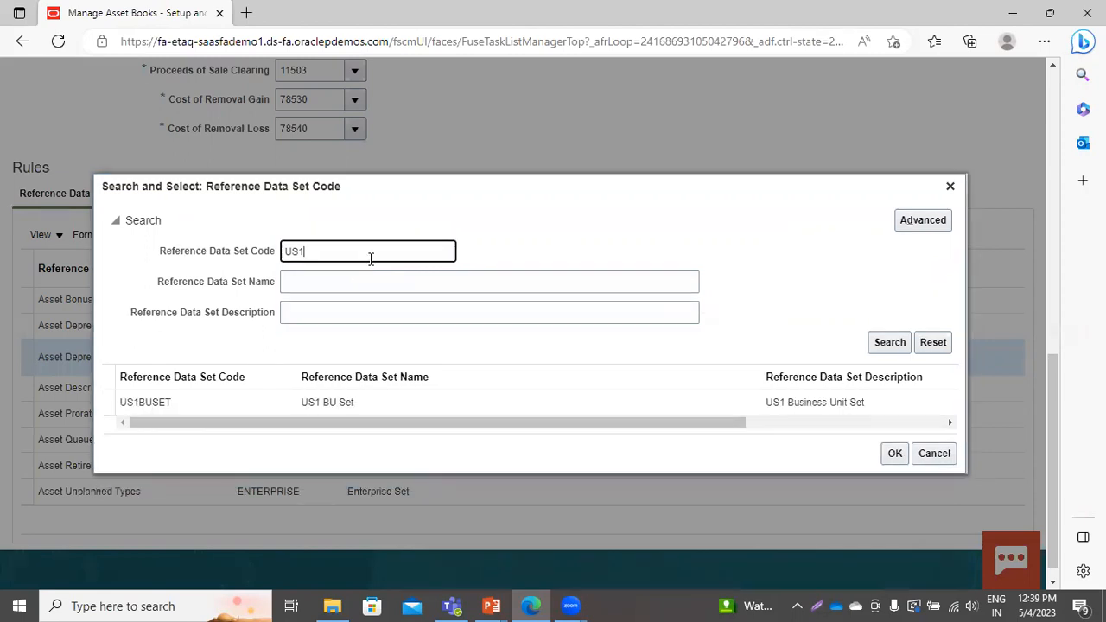
click(201, 403)
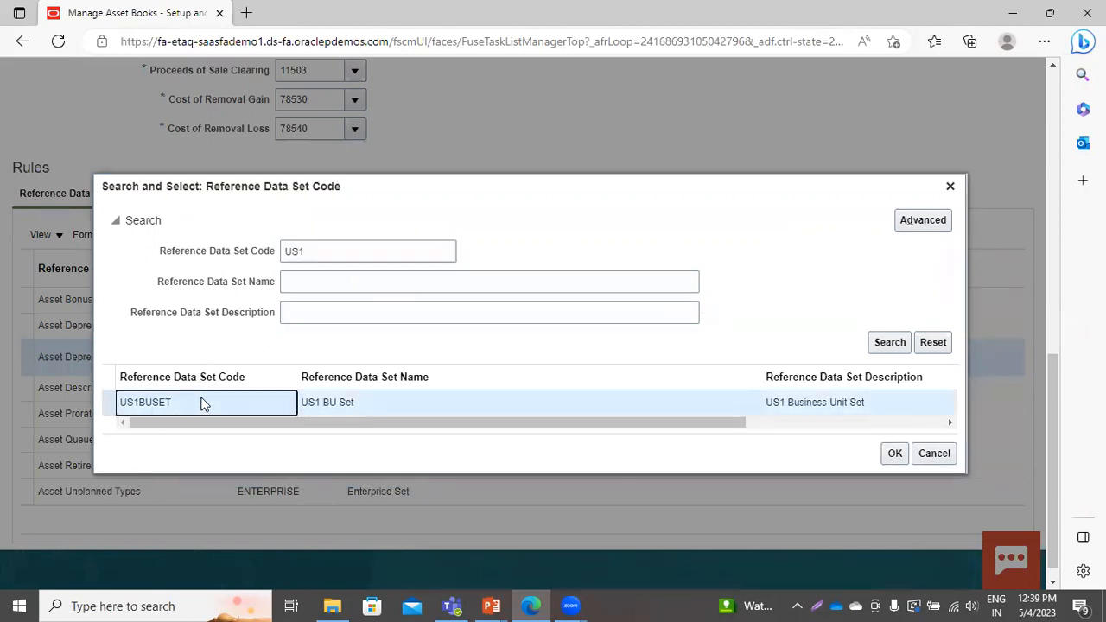
click(895, 453)
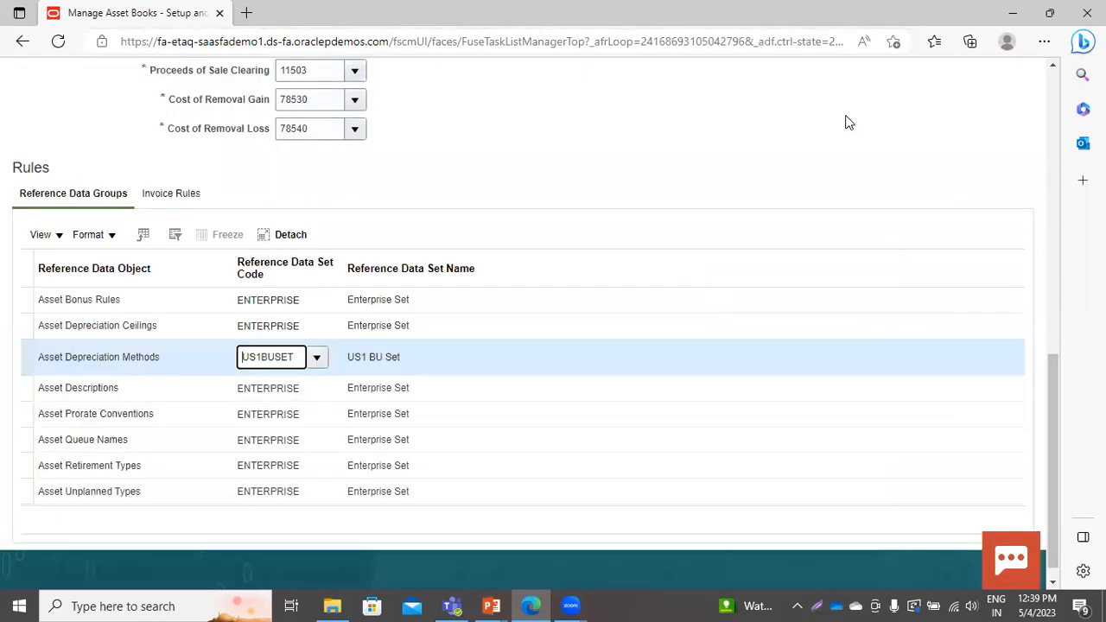
Save and close the PPM ASSET BOOK setup, leave Manage Asset Books, and open the Manage Asset Categories task
scroll(846, 119, up, 10)
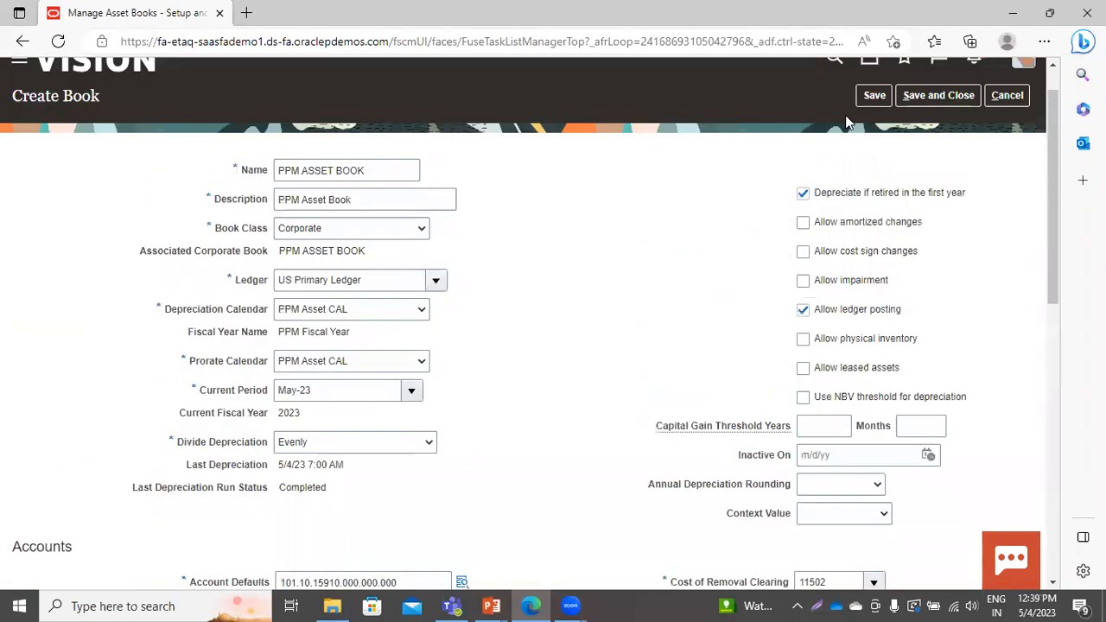
click(917, 144)
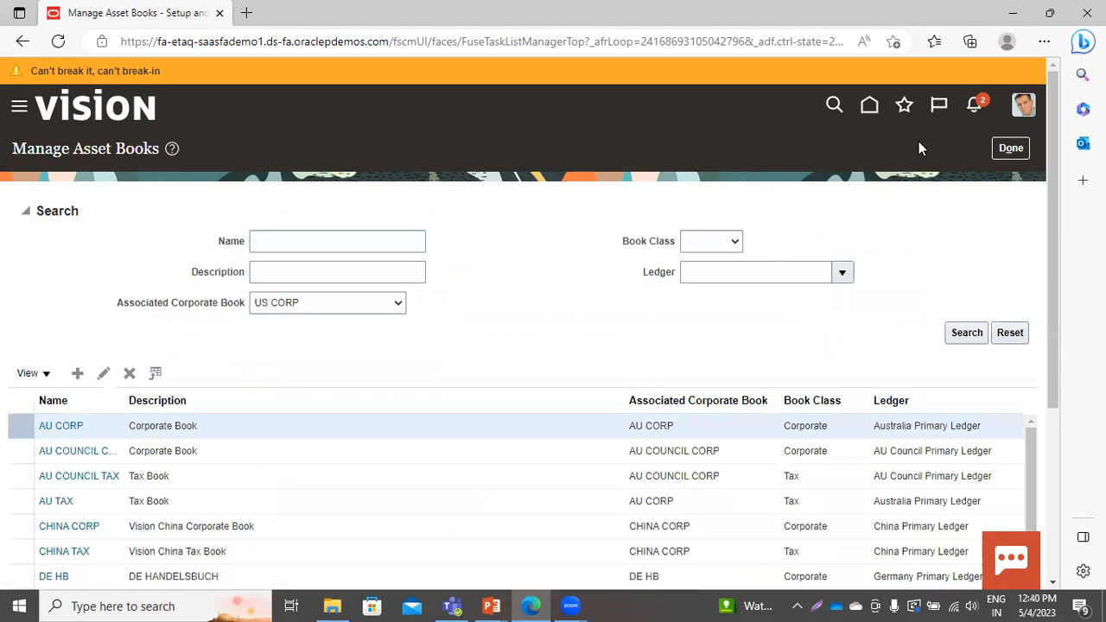
click(1012, 149)
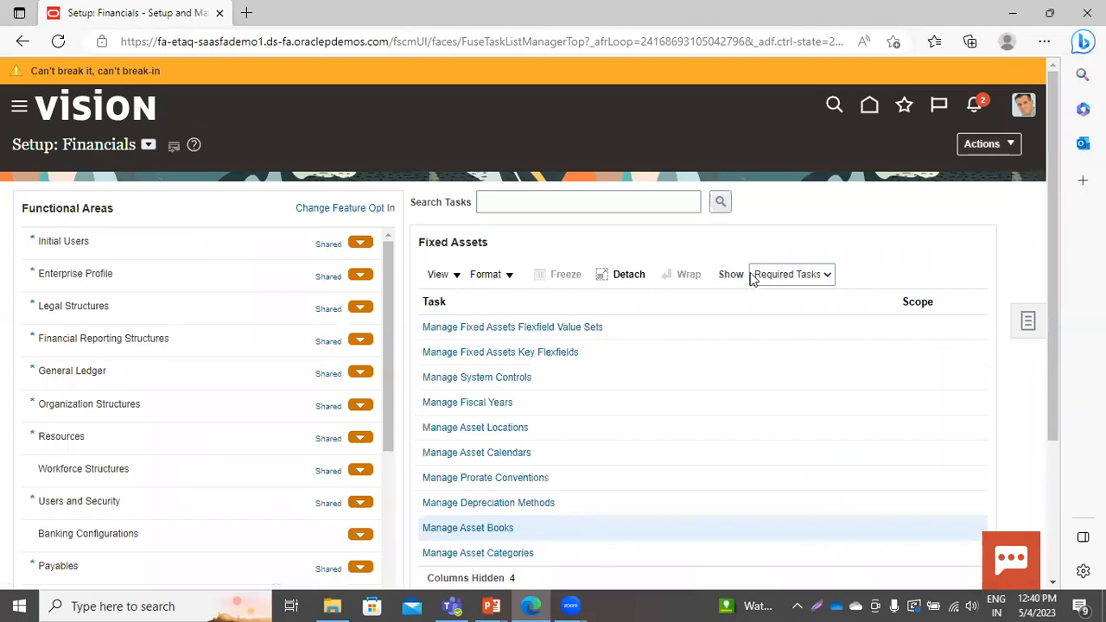
click(465, 555)
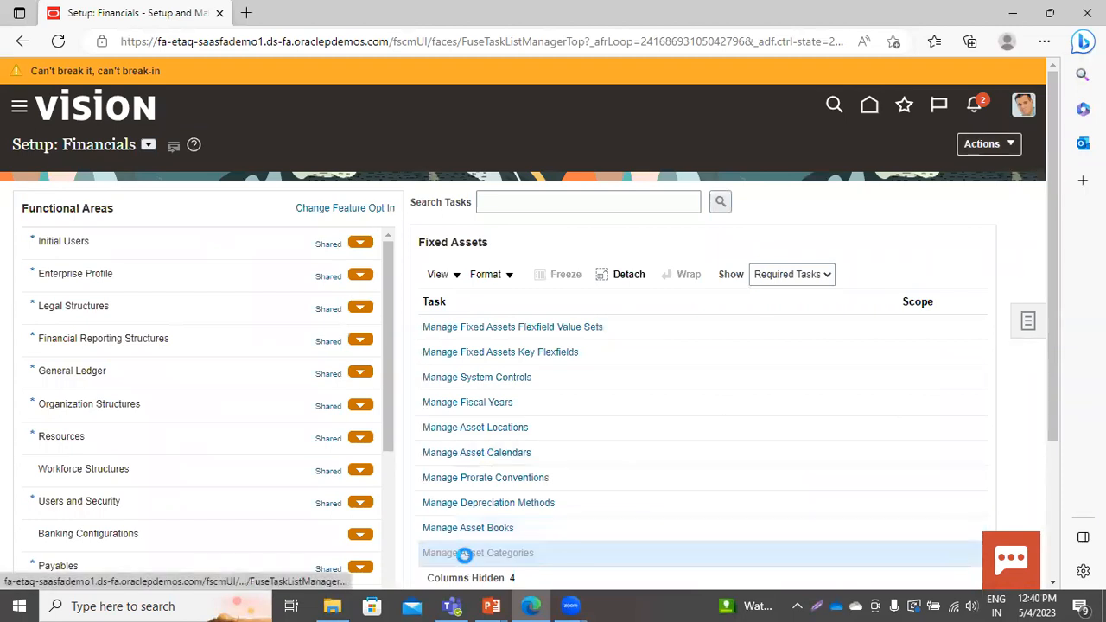
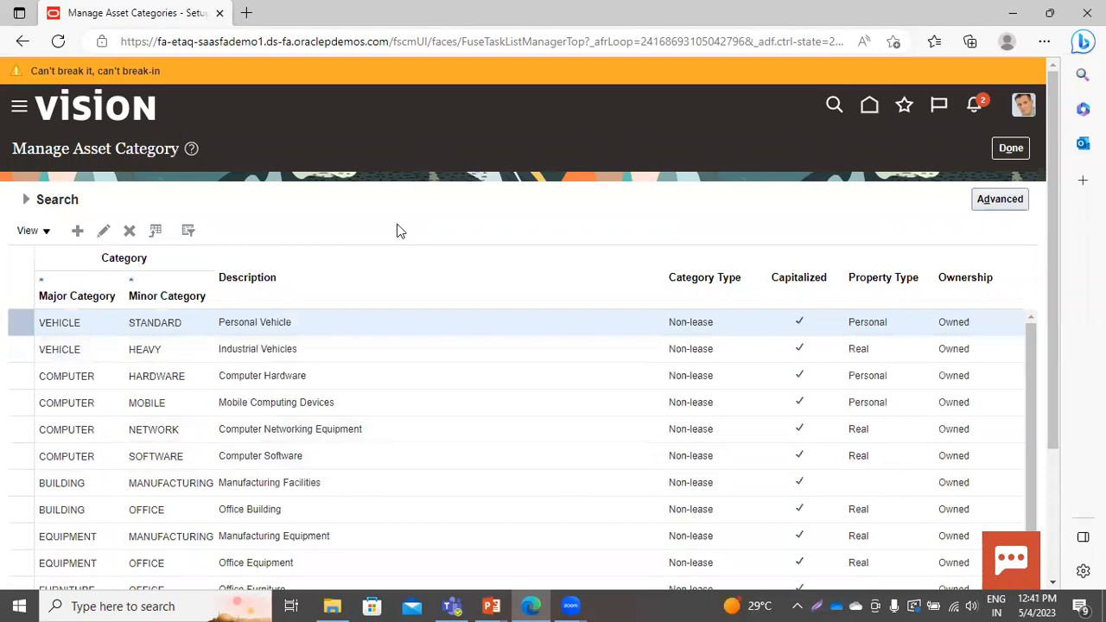
Open the COMPUTER-MOBILE asset category for editing
scroll(399, 231, down, 3)
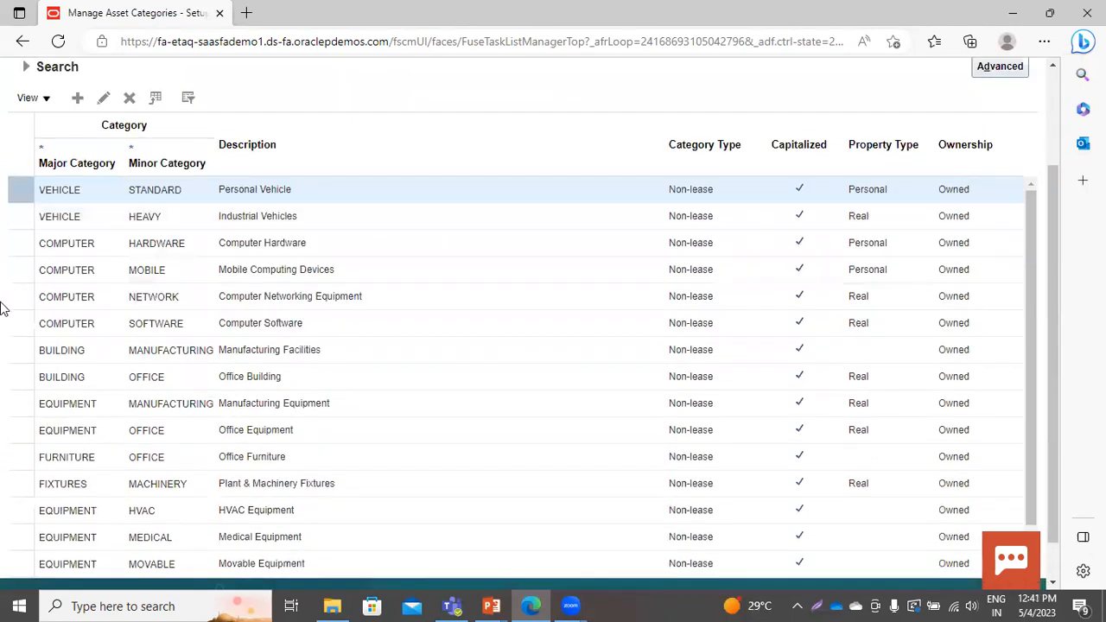
click(12, 275)
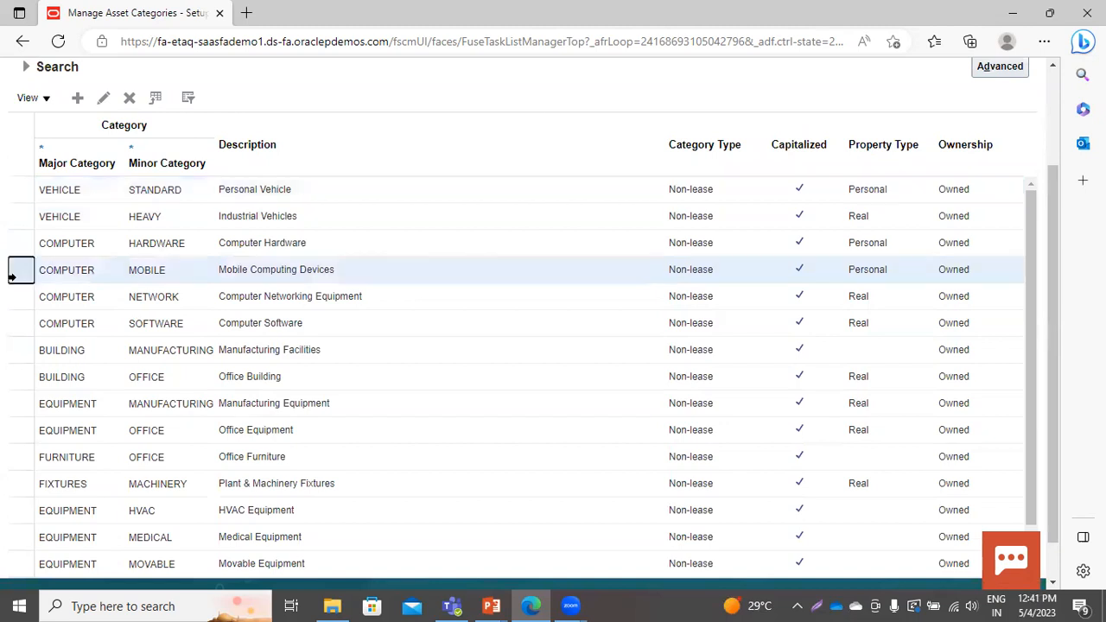
click(103, 100)
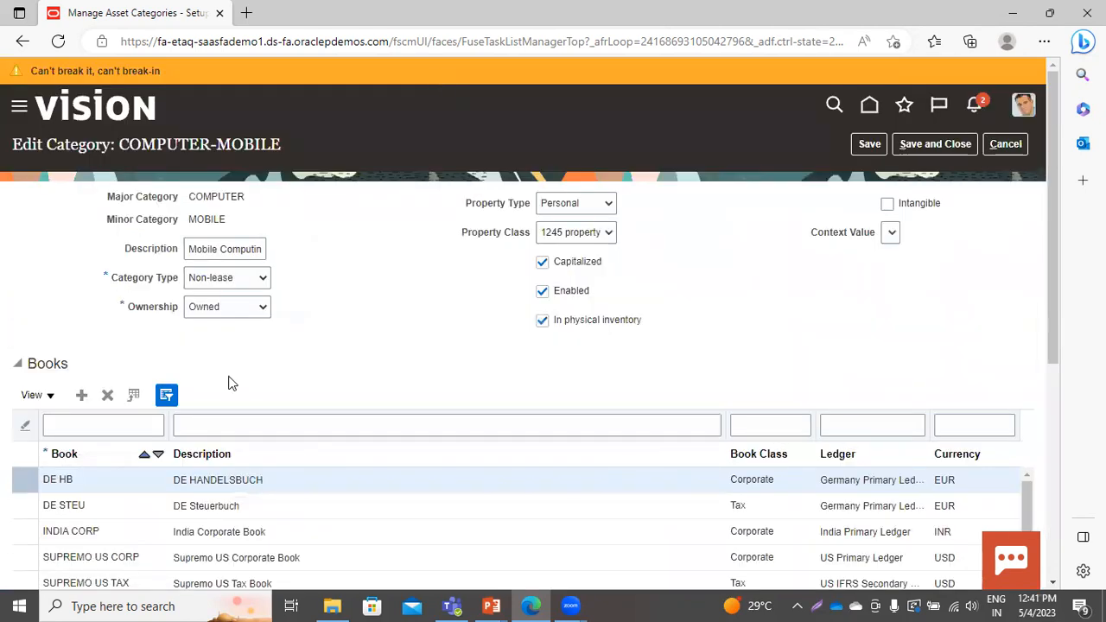
Add a row to the category's books and assign PPM ASSET BOOK to it
scroll(231, 384, down, 3)
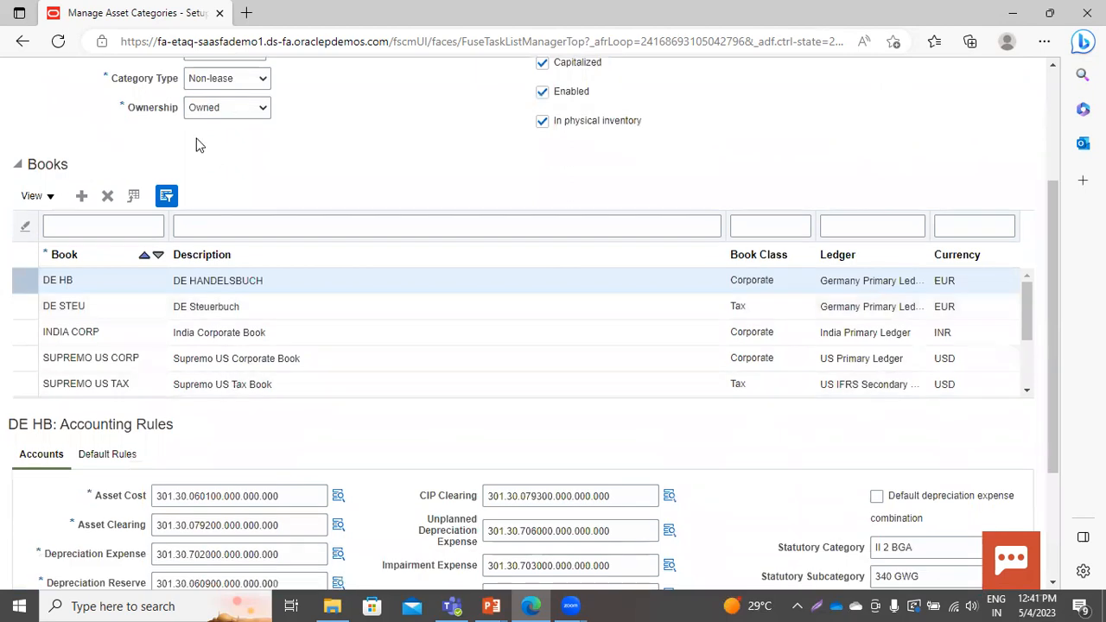
click(80, 202)
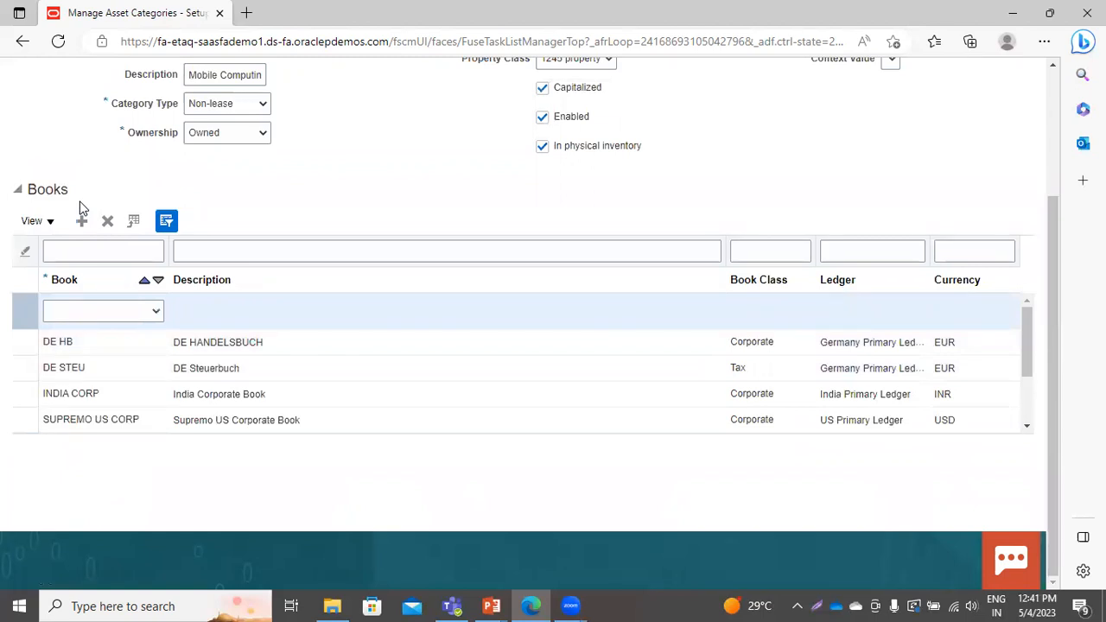
click(117, 311)
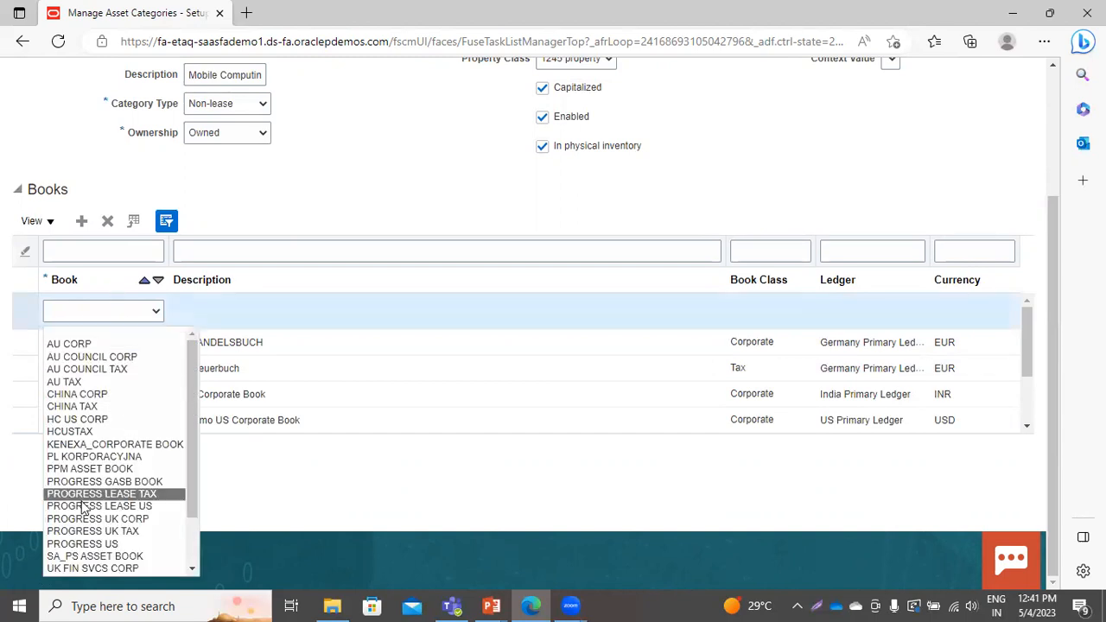
click(84, 469)
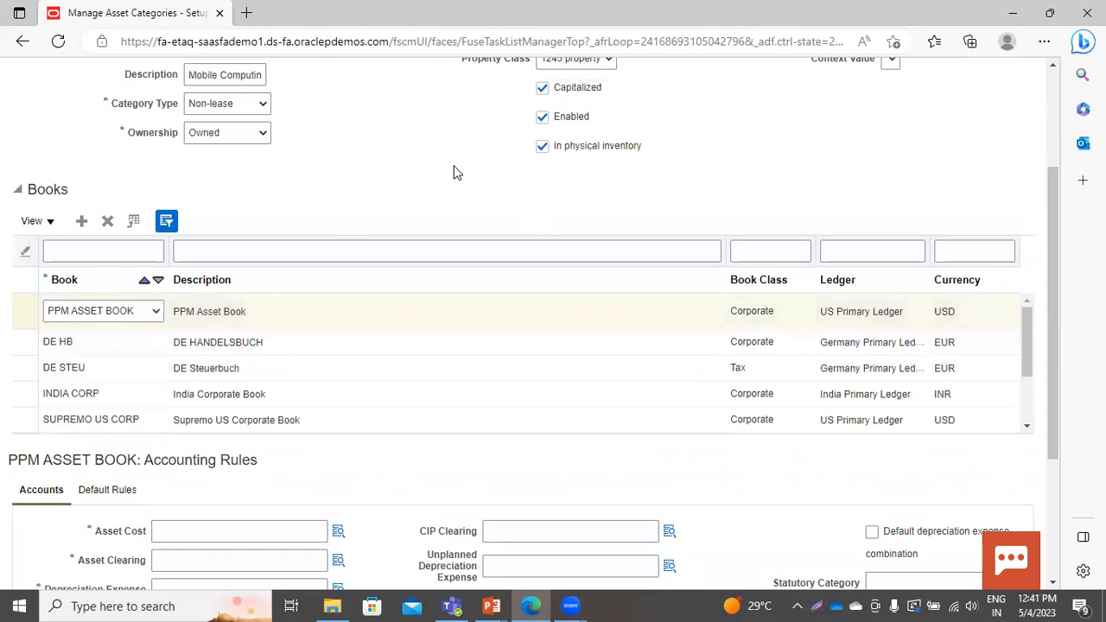
Open the Account segment's value search for the Asset Cost combination in the PPM ASSET BOOK accounting rules
scroll(456, 173, down, 3)
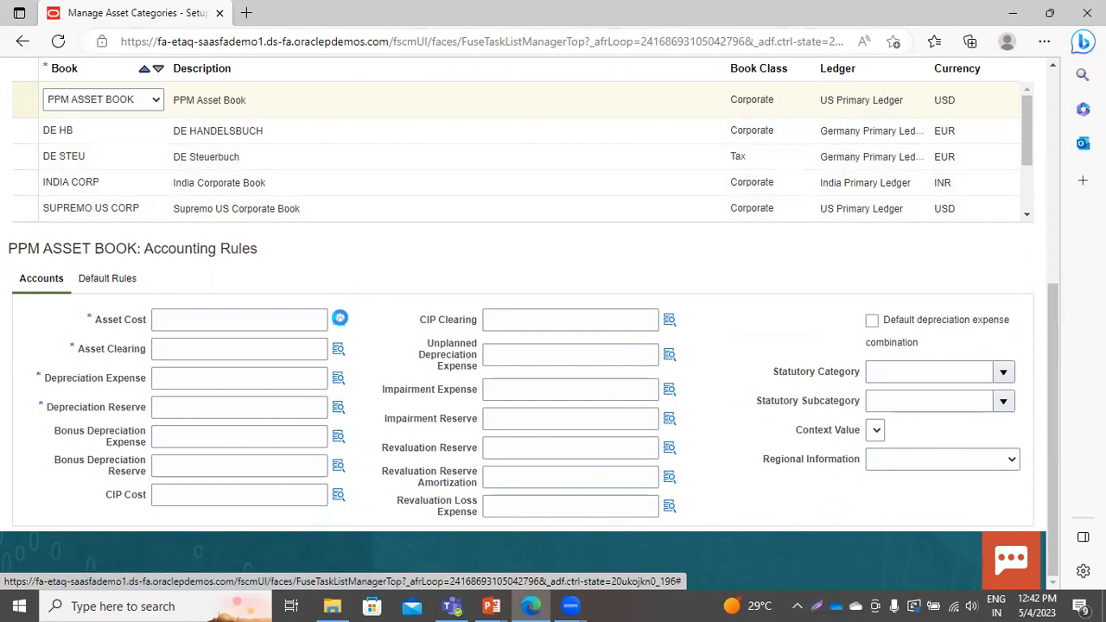
click(339, 319)
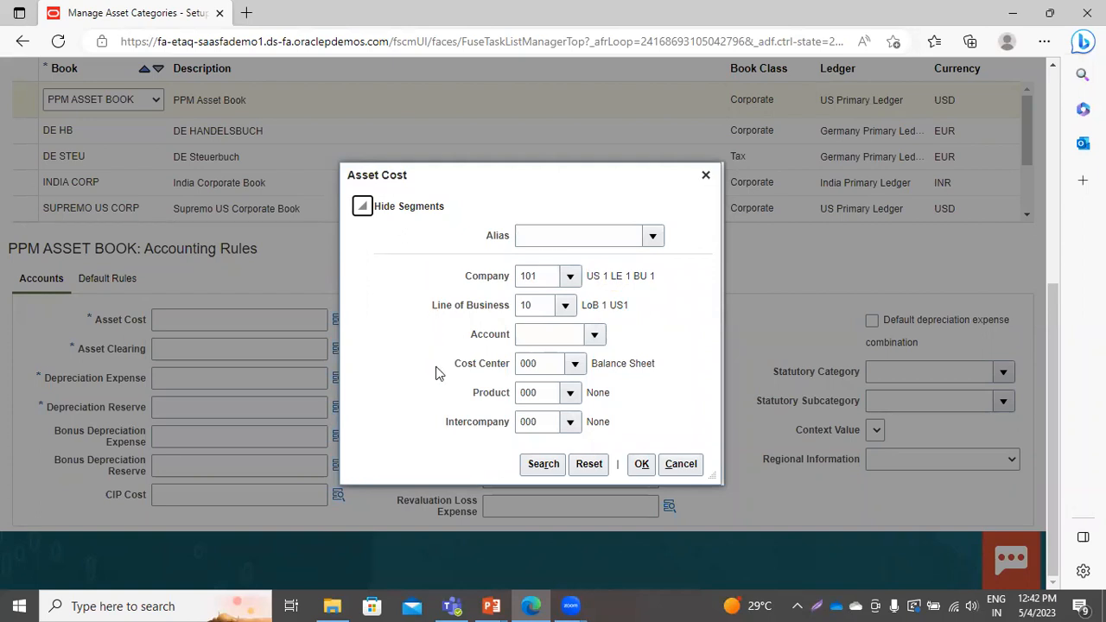
click(594, 333)
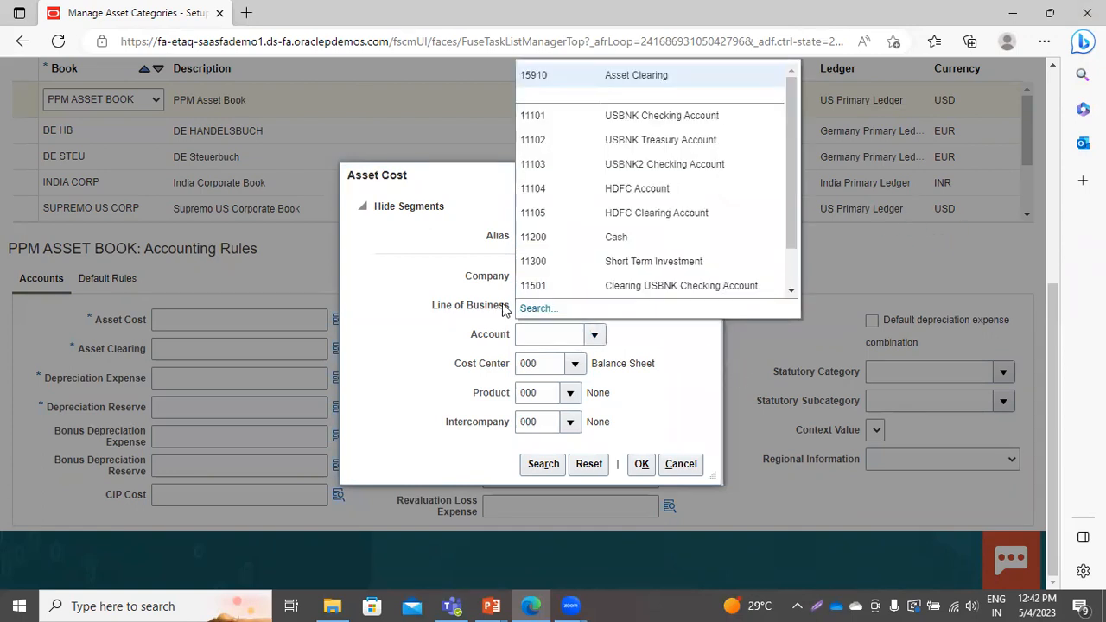
click(534, 309)
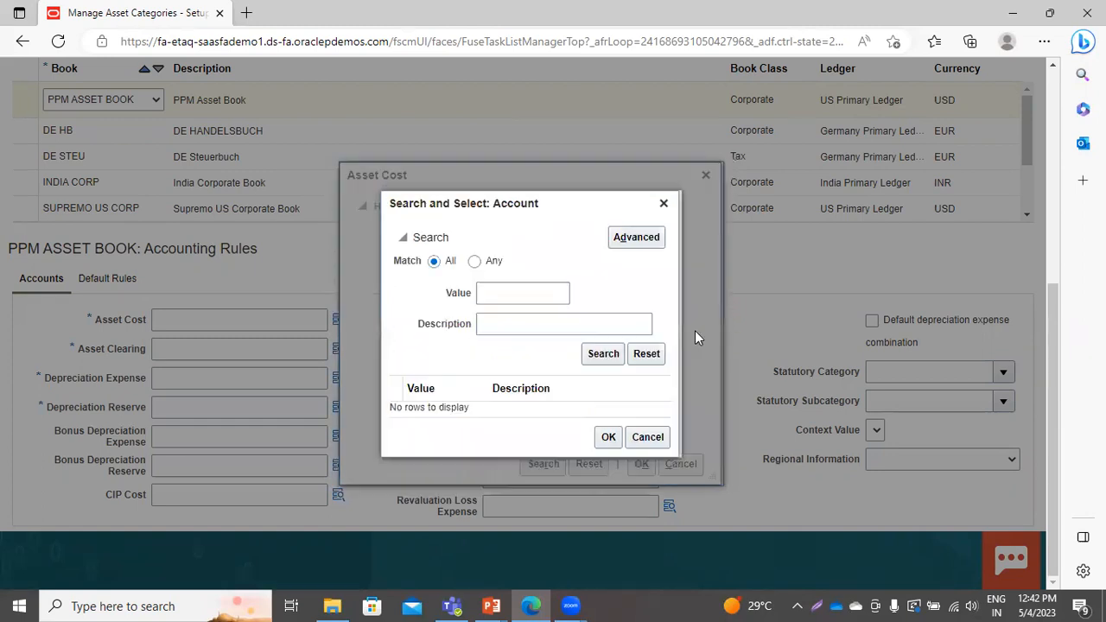
Search the account descriptions for "asset", widen the search to %asset%, and look through the list for a suitable cost account
click(565, 332)
text(asset)
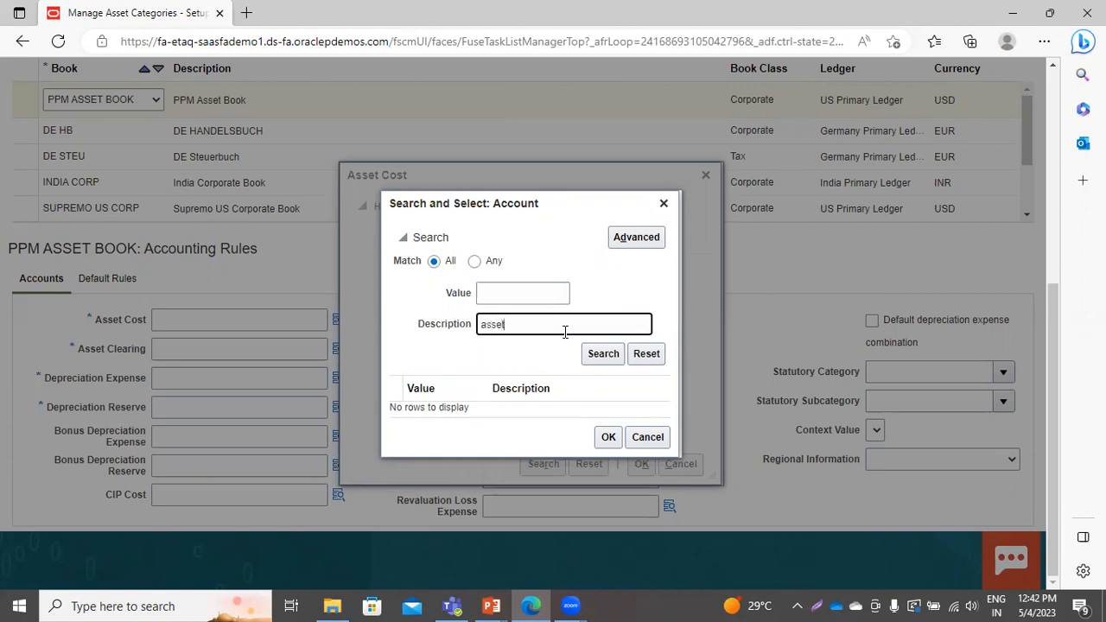
key(Return)
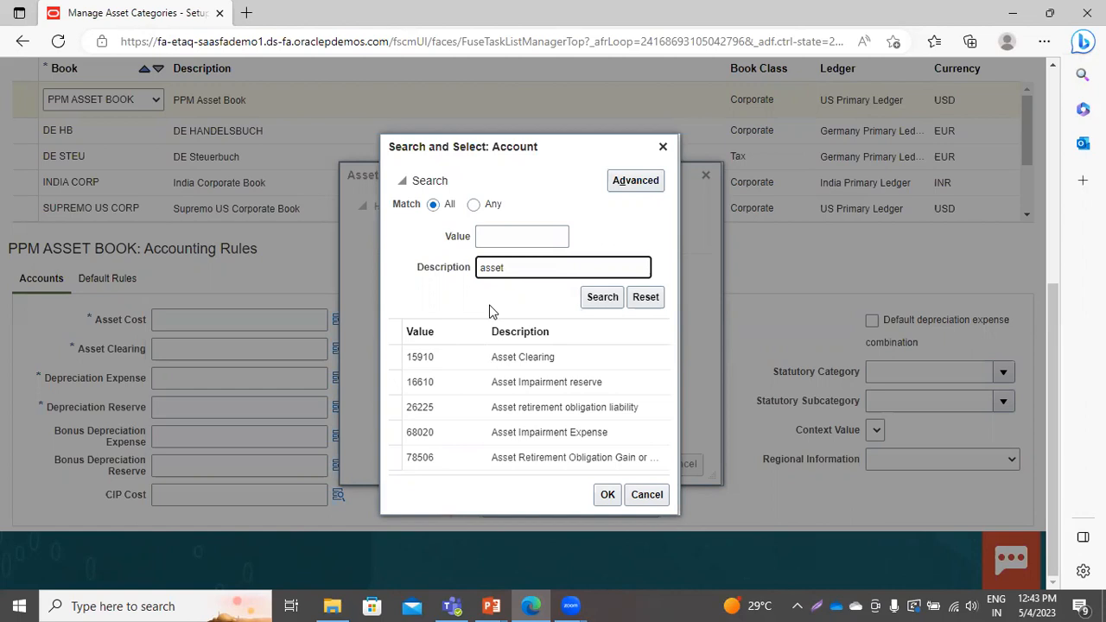
key(Left)
key(Left)
key(Left)
text(%)
key(End)
text(%)
key(Return)
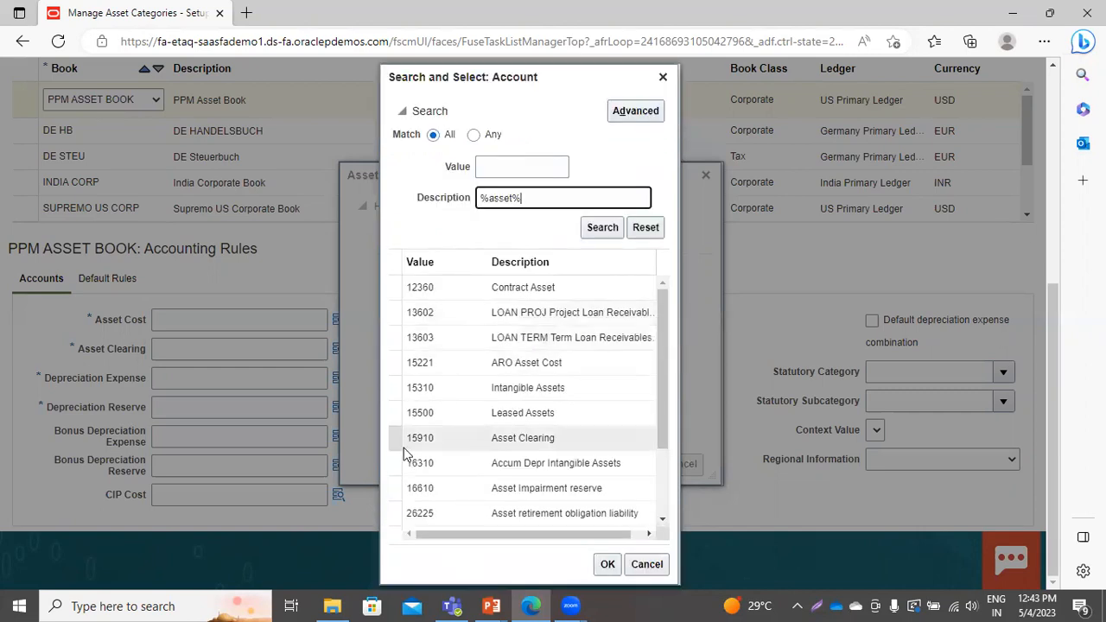
click(661, 518)
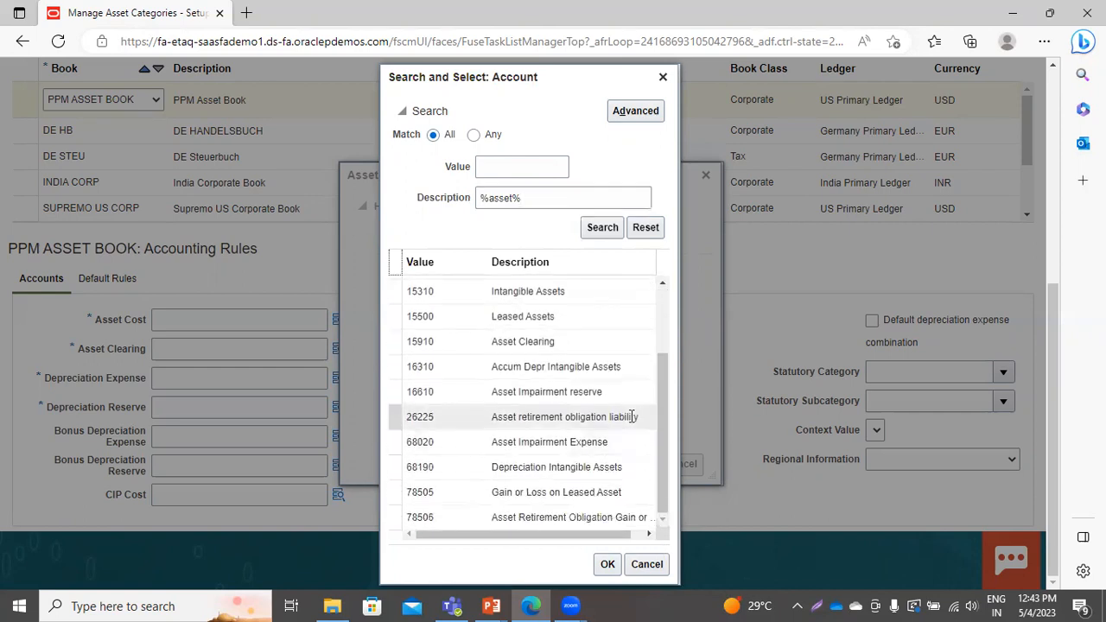
click(663, 283)
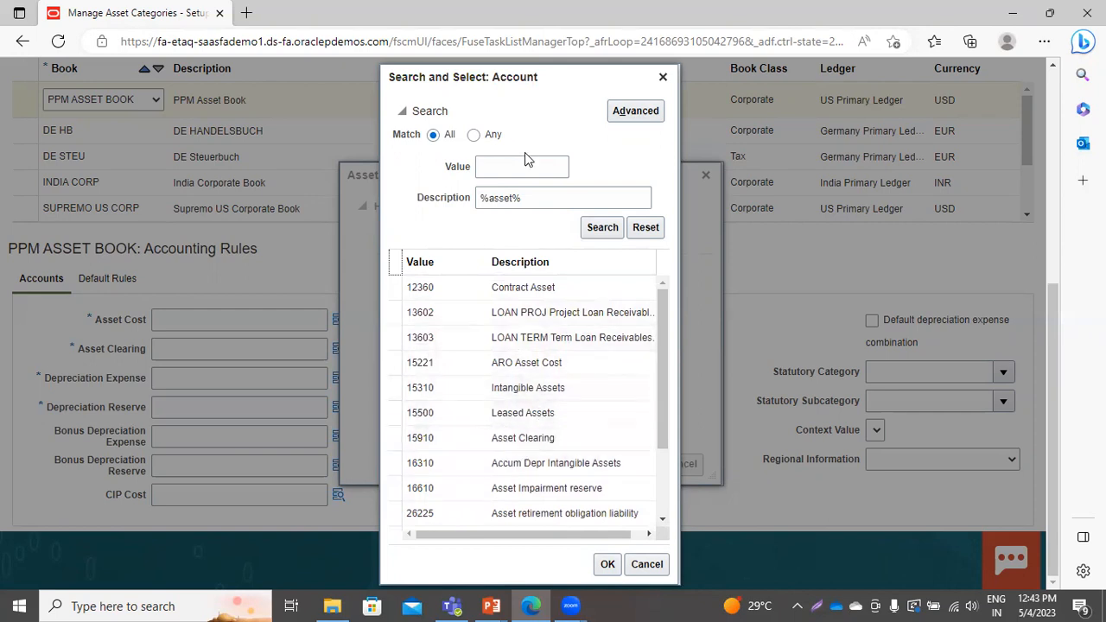
Clear the description filter and look up the account with value 15140
triple_click(534, 195)
key(BackSpace)
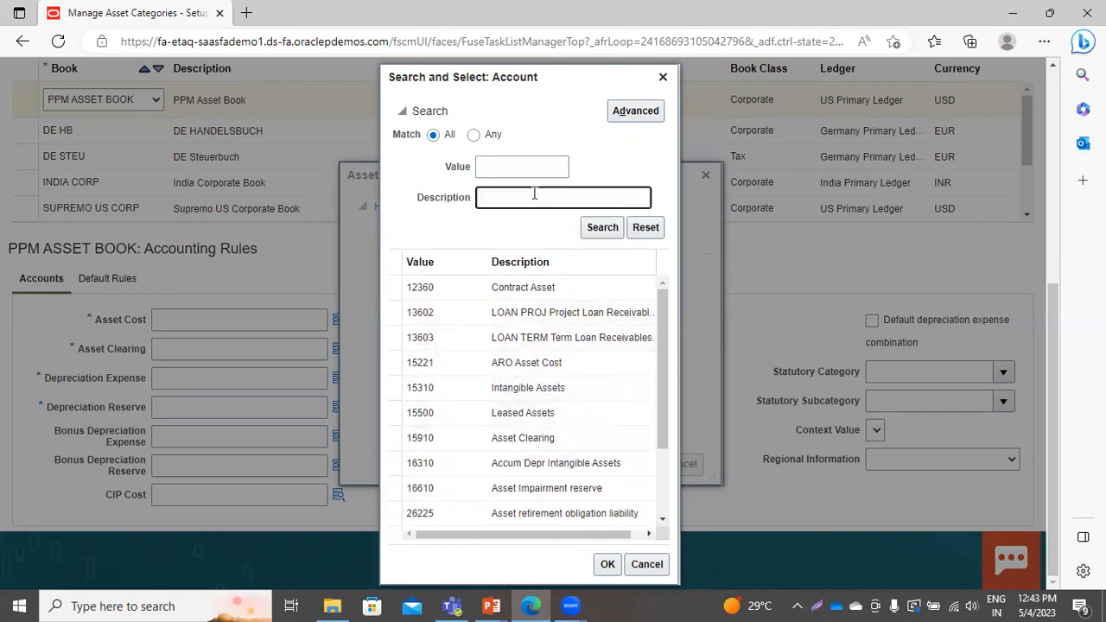
click(488, 162)
text(13140)
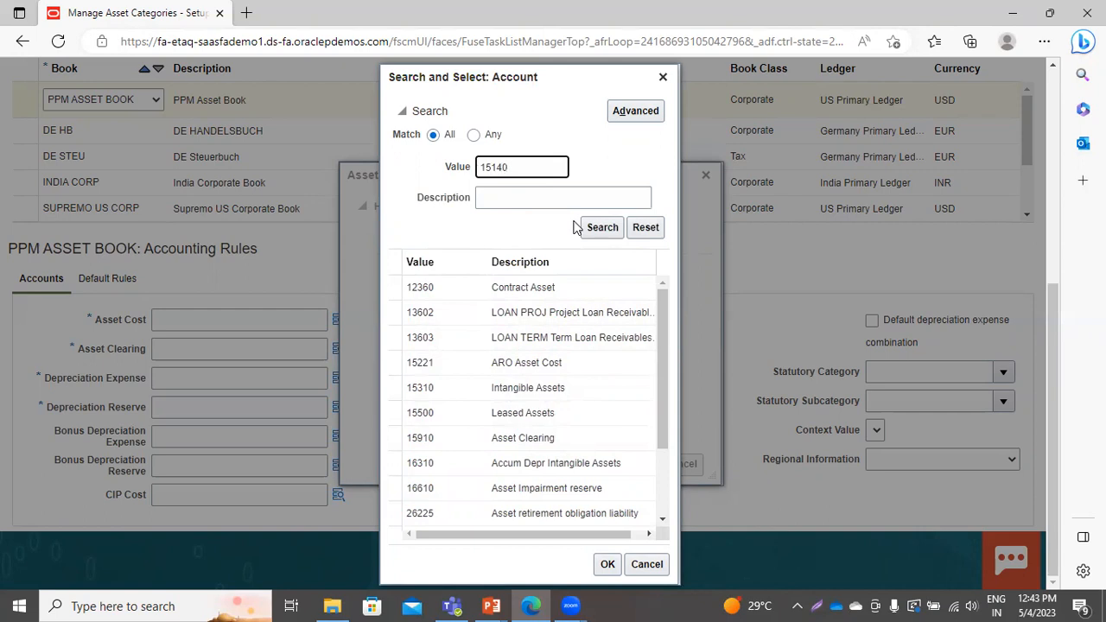
click(600, 227)
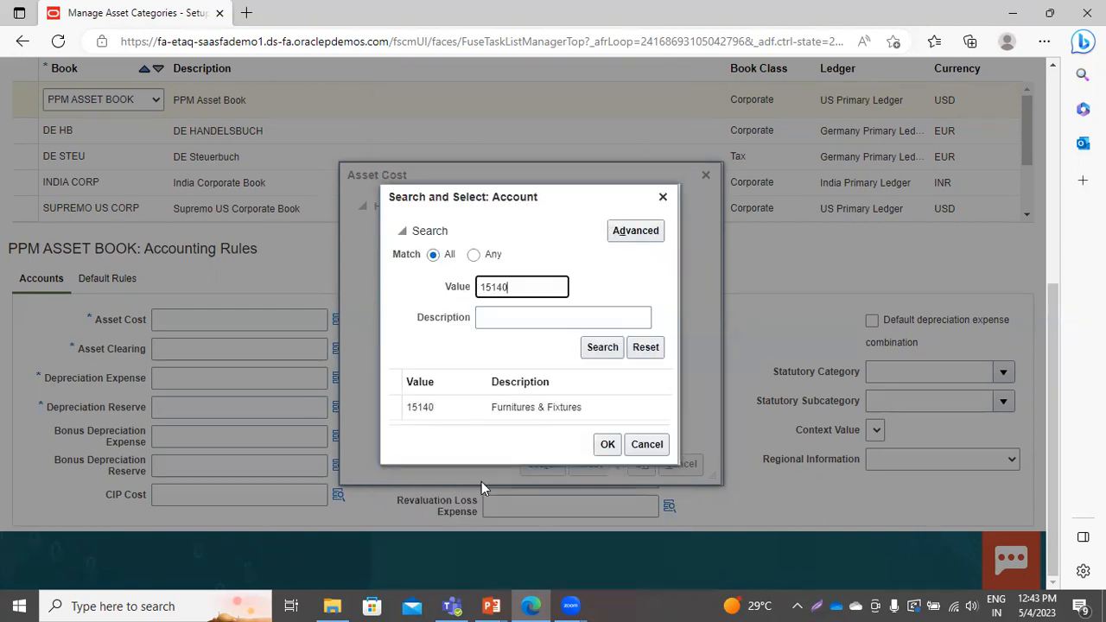
Search the account descriptions for "computer" instead of the value and set the Asset Cost account to 15160 Computers and Software
key(BackSpace)
key(BackSpace)
key(BackSpace)
key(BackSpace)
key(BackSpace)
click(513, 320)
text(computer)
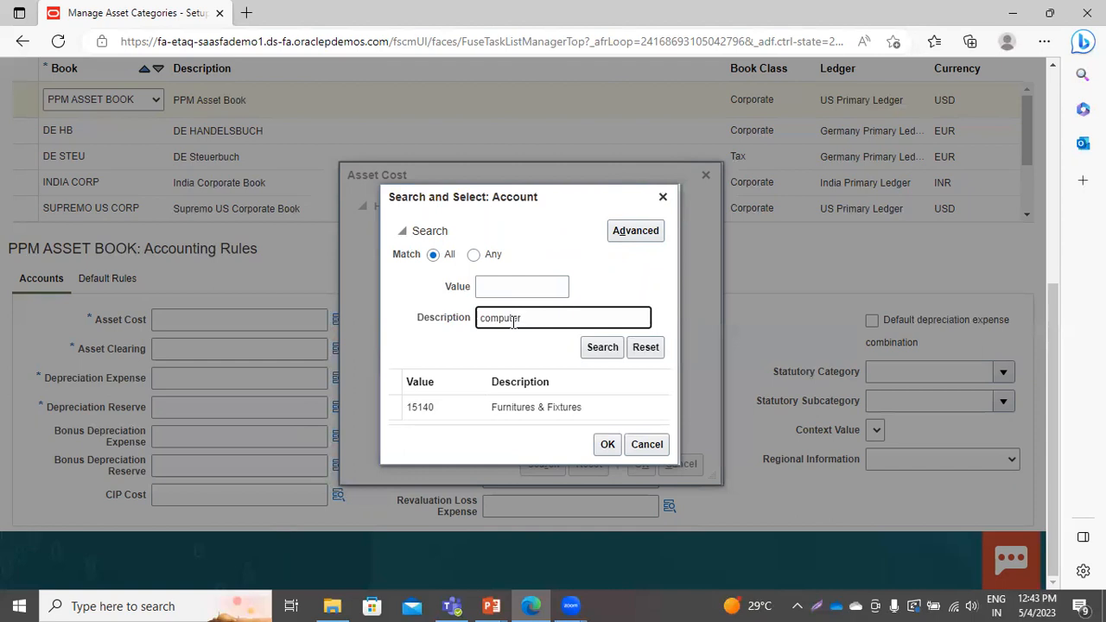
key(Return)
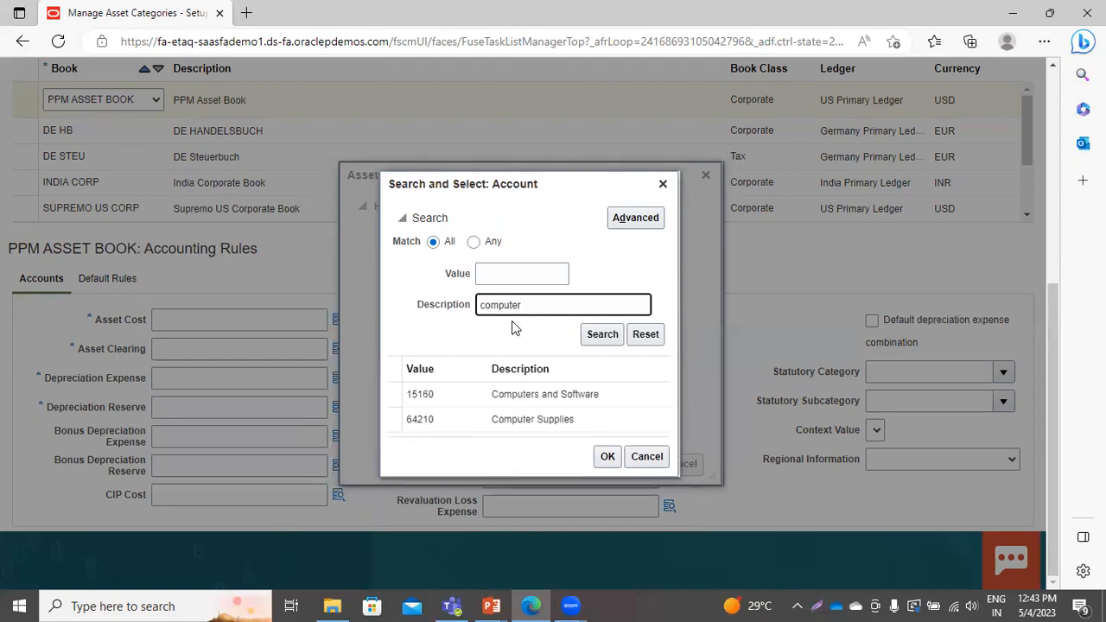
click(432, 394)
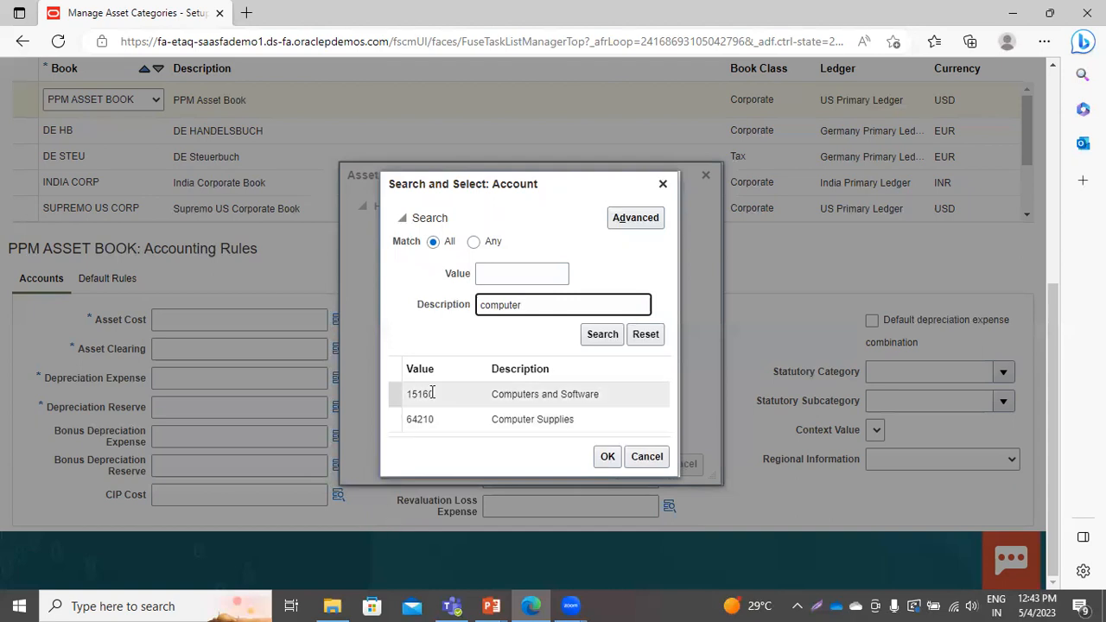
click(604, 457)
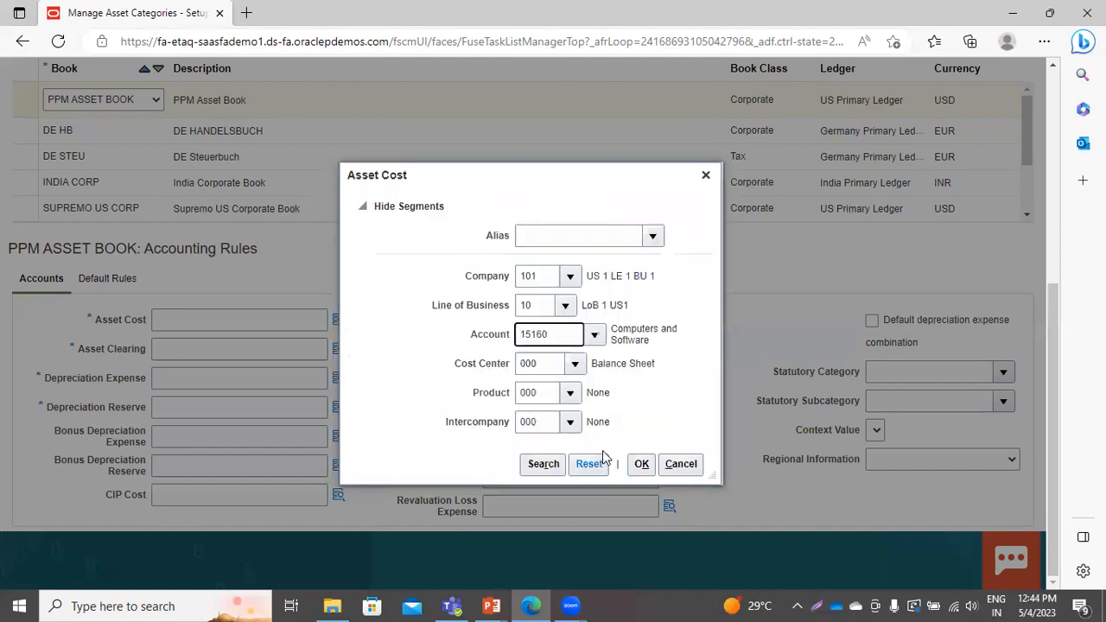
click(640, 465)
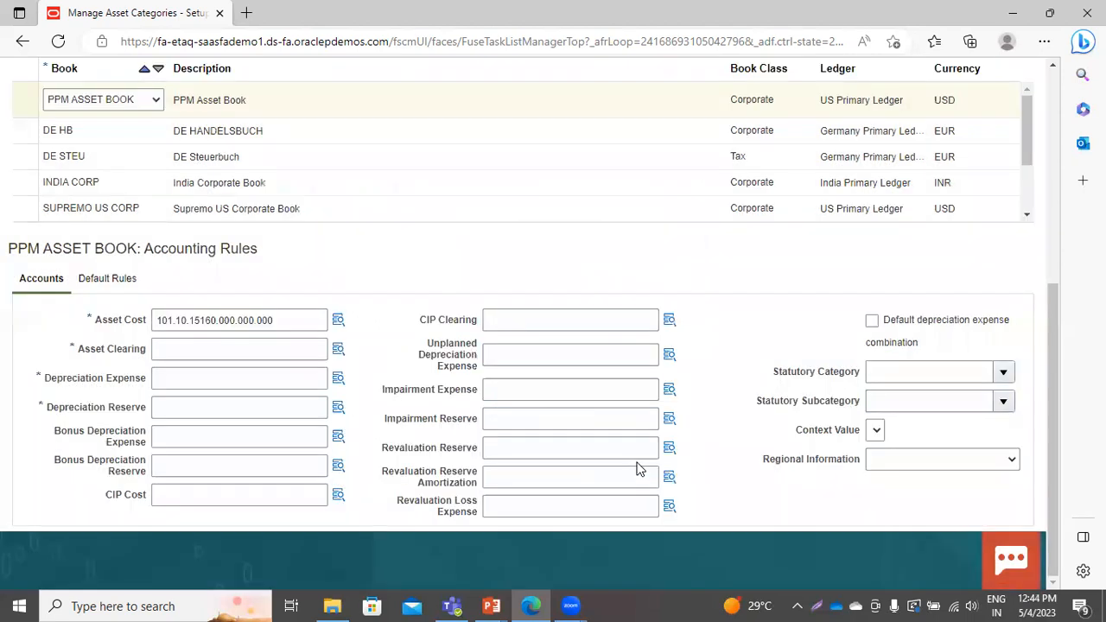
Set the account in the Asset Clearing combination of the PPM ASSET BOOK to 15910 Asset Clearing
click(339, 347)
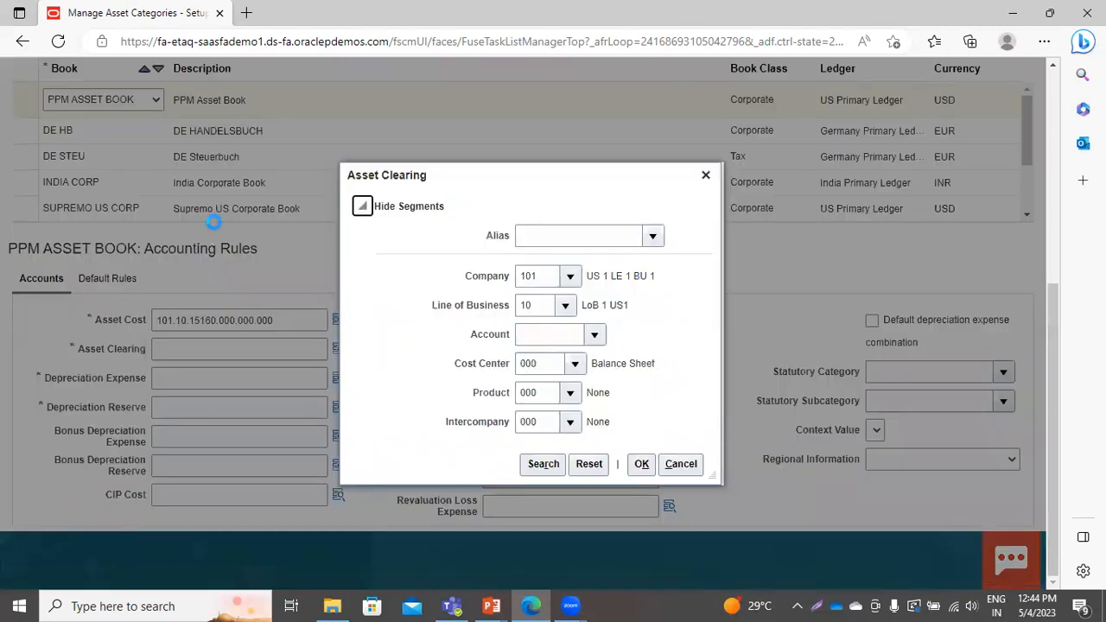
click(595, 335)
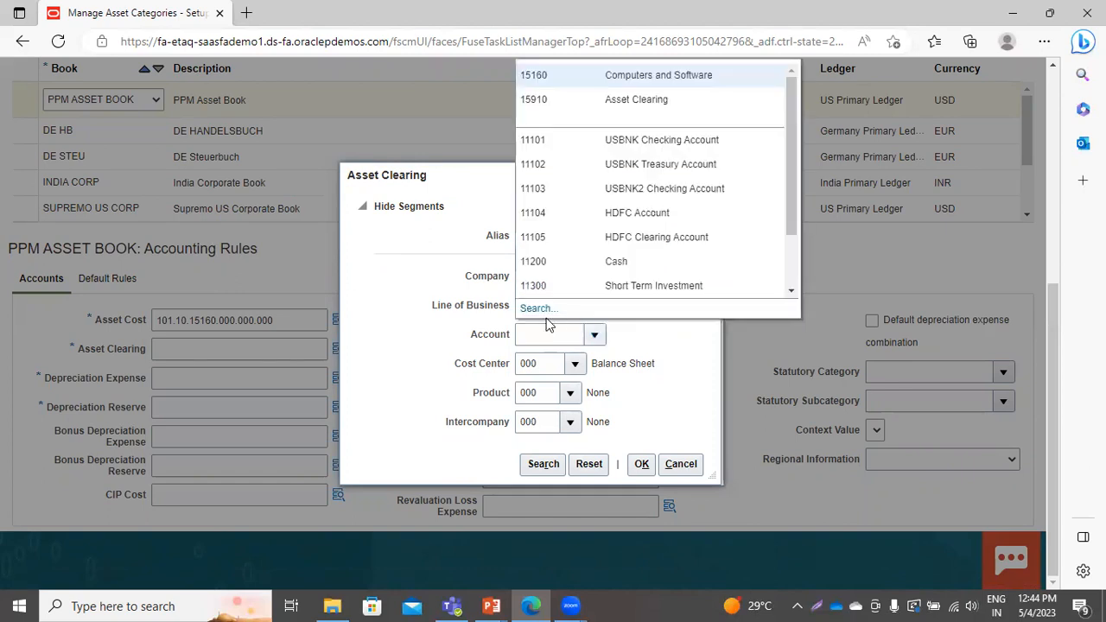
click(596, 101)
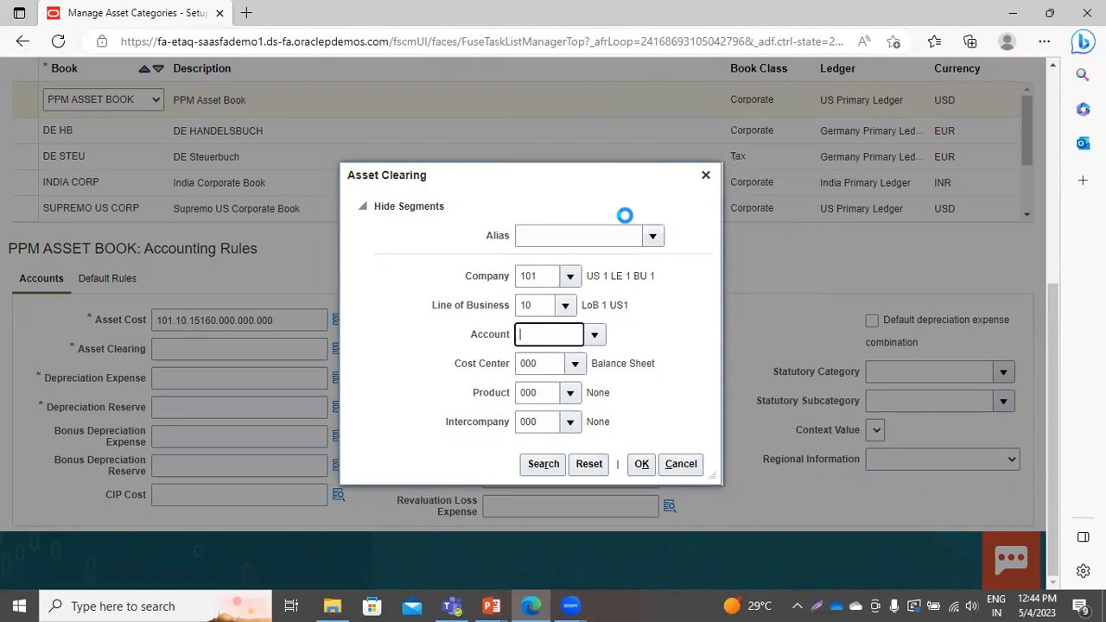
click(638, 466)
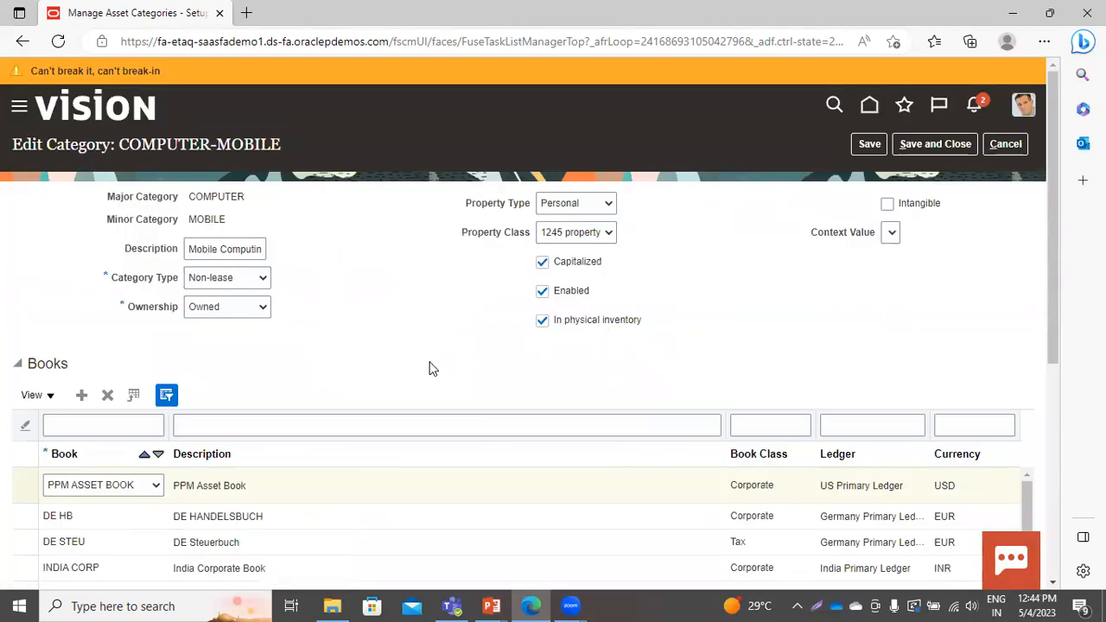
Search the account descriptions for %depreciation% and set the Depreciation Expense account to 68160 Depreciation Computers and Software
scroll(429, 362, down, 5)
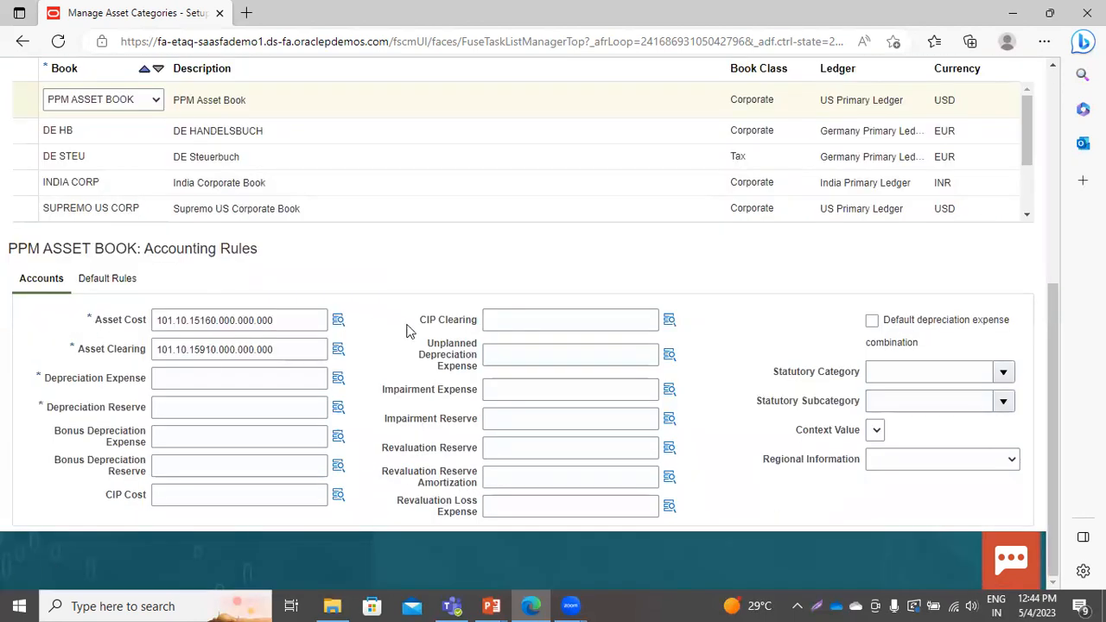
click(339, 378)
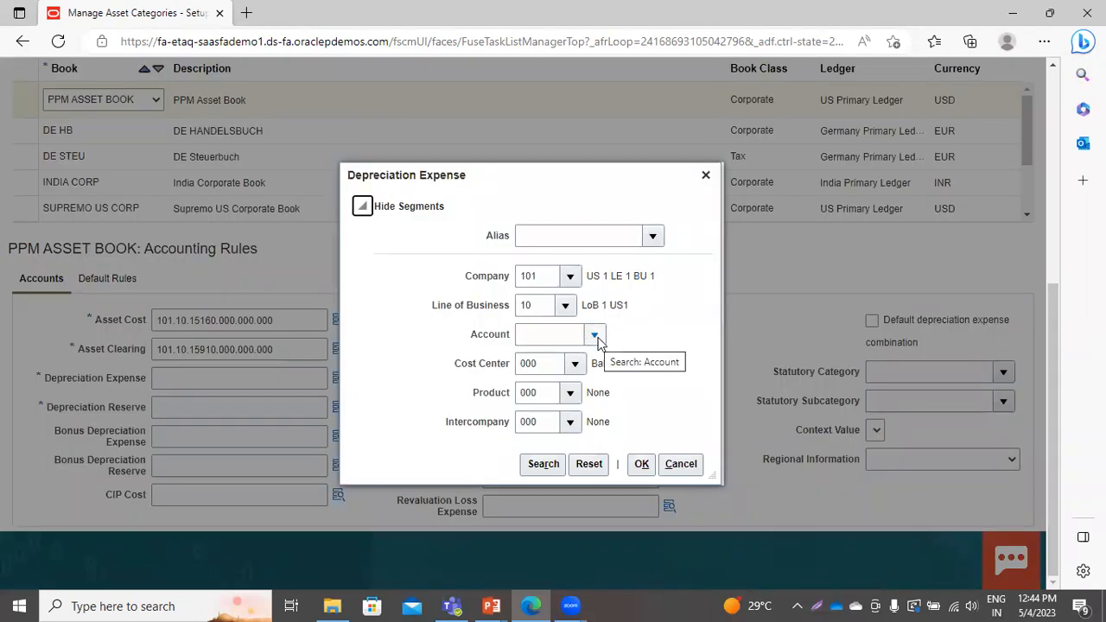
click(598, 336)
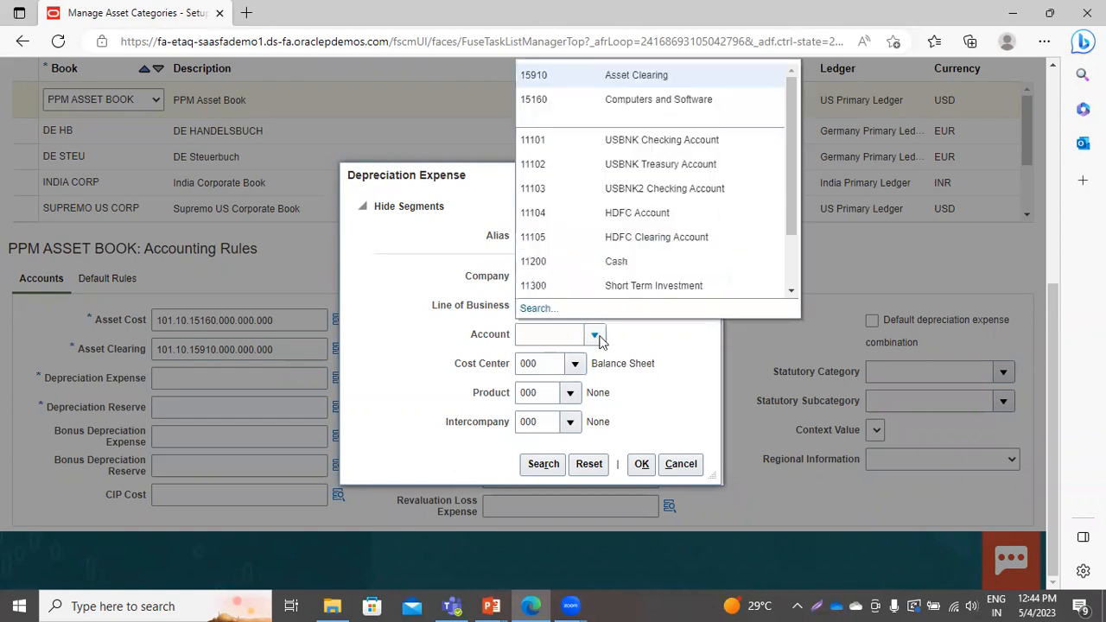
click(527, 307)
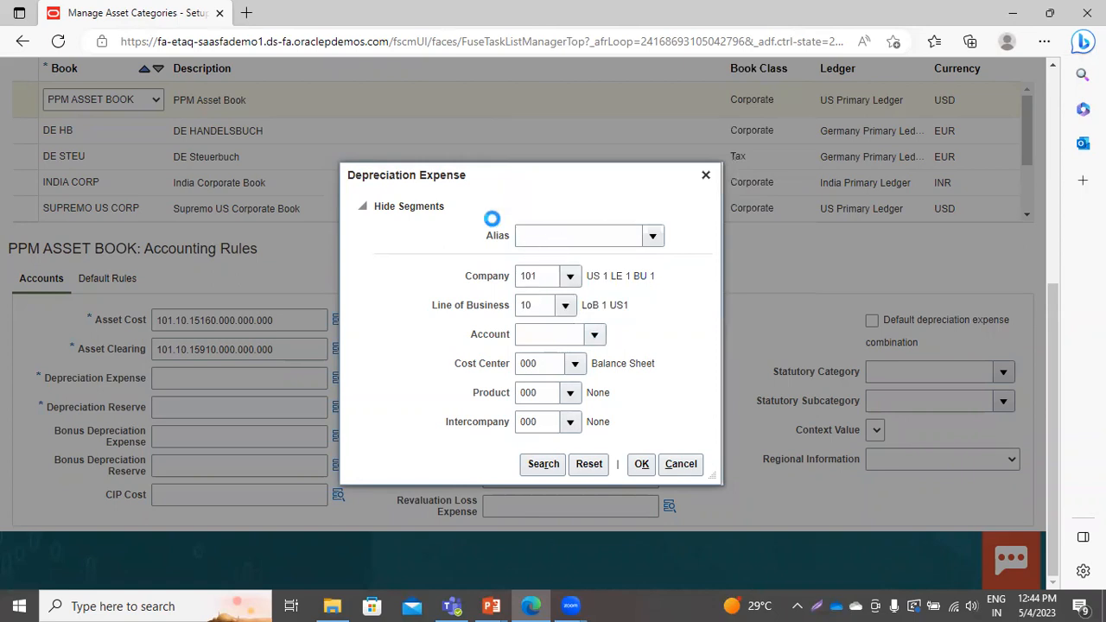
click(498, 319)
text(%d)
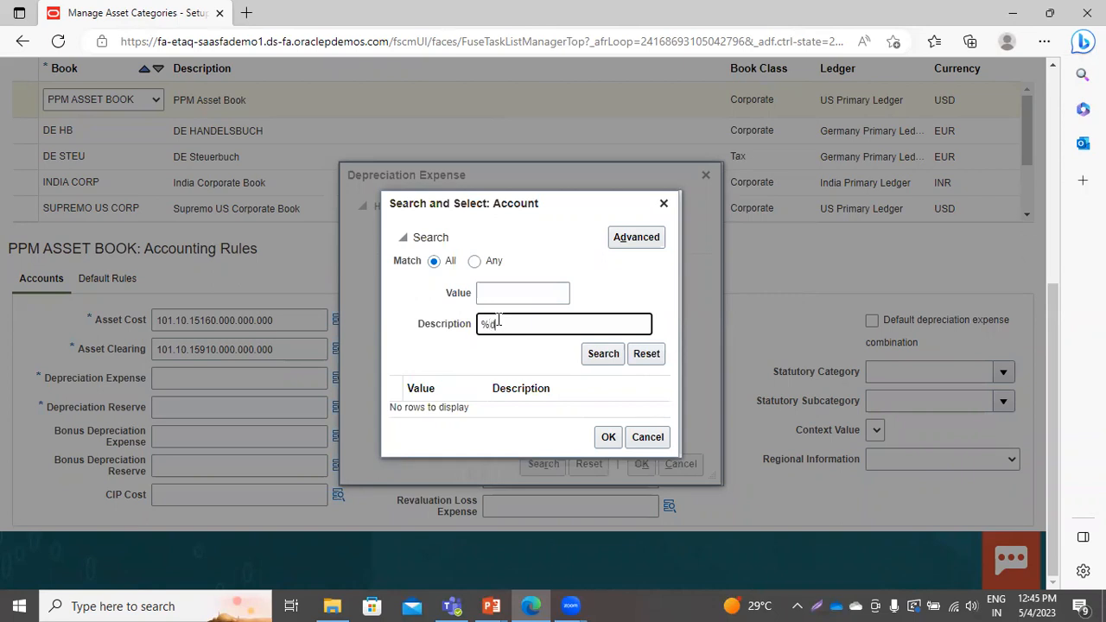
text(epreciation%)
key(Return)
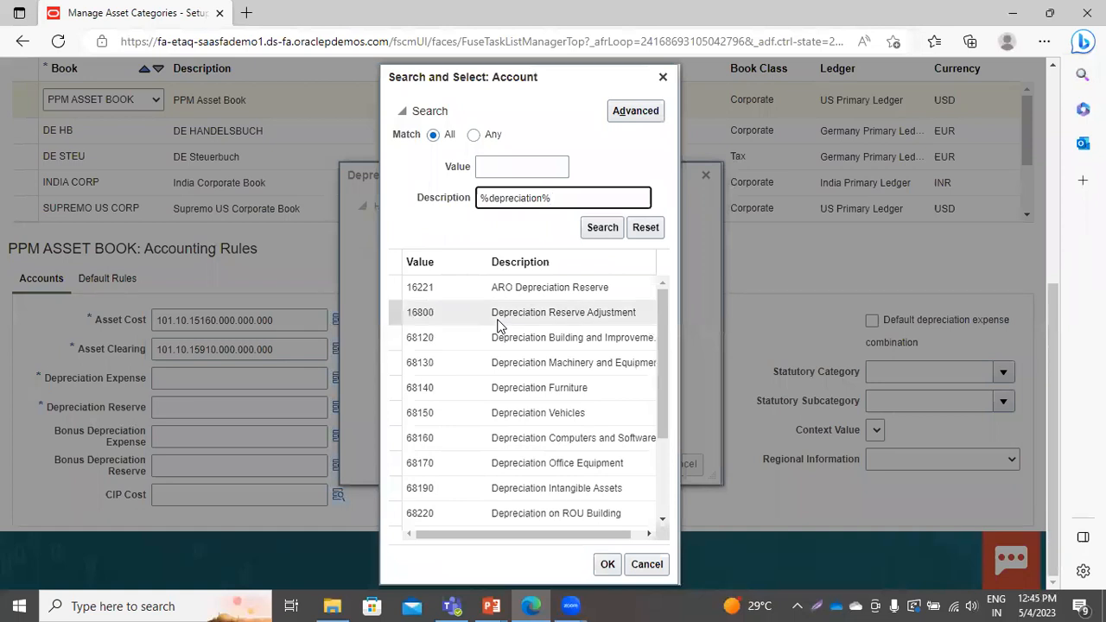
click(557, 442)
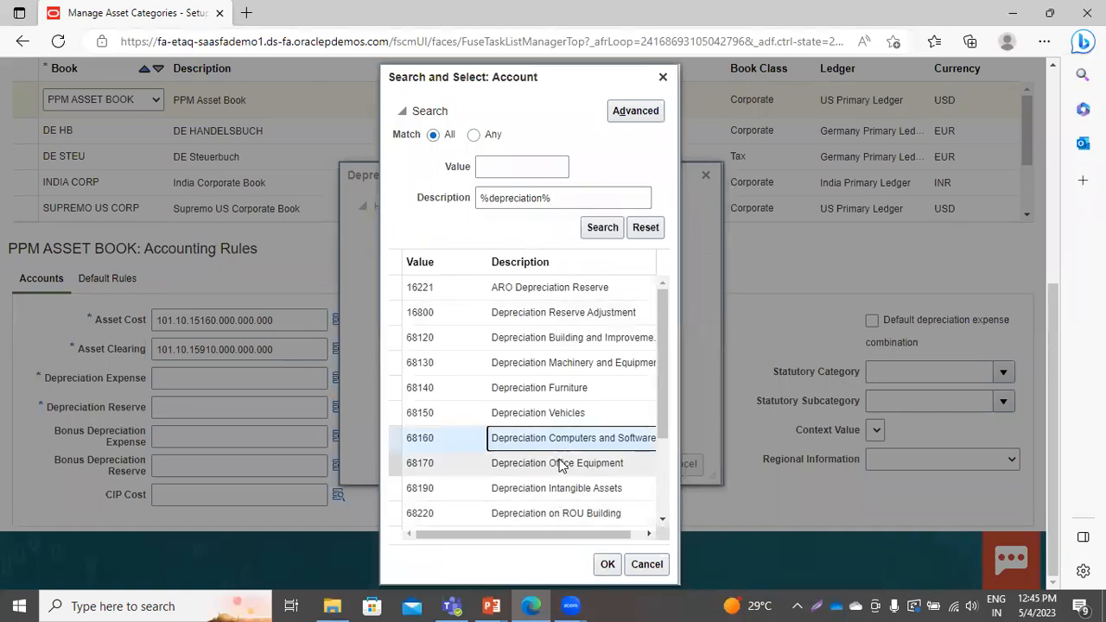
click(608, 564)
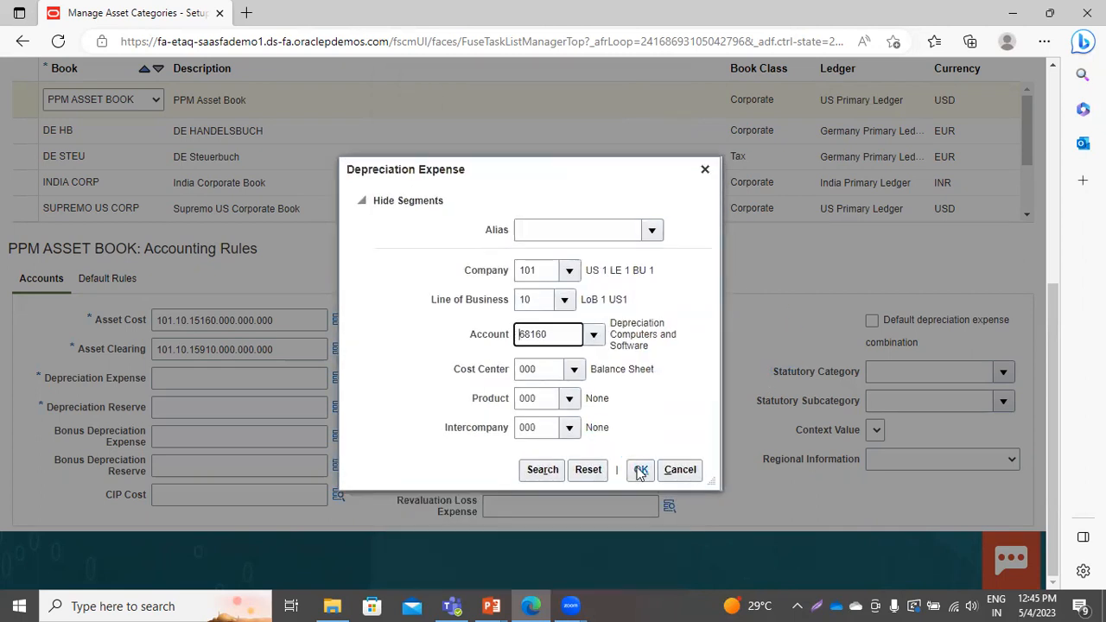
click(640, 472)
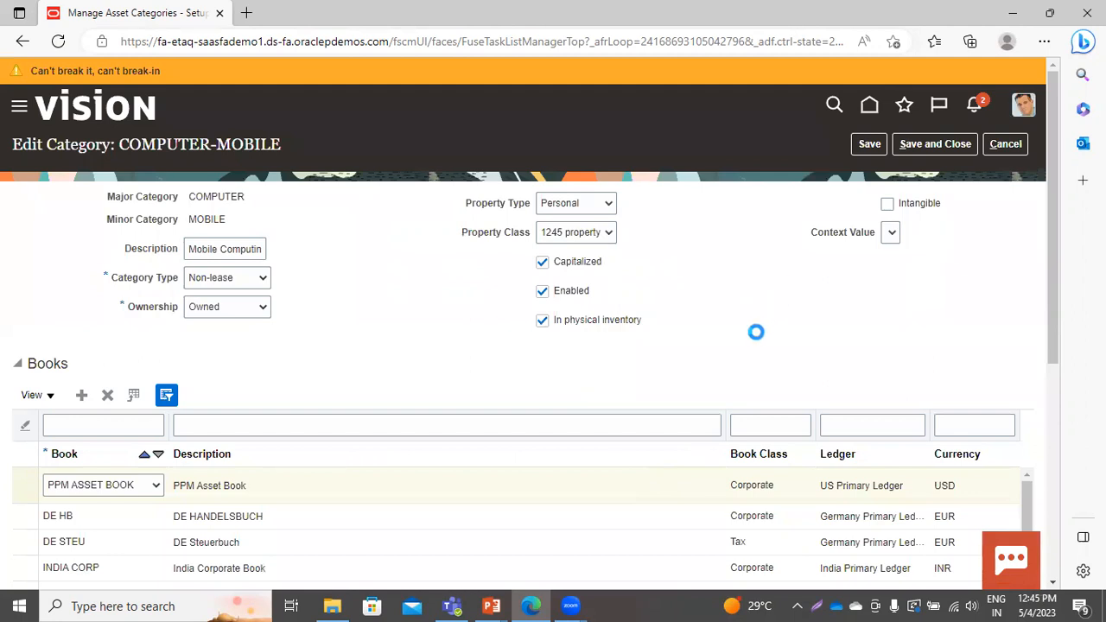
Search the account descriptions for %reserve% and set the Depreciation Reserve account to 16800 Depreciation Reserve Adjustment
scroll(756, 332, down, 5)
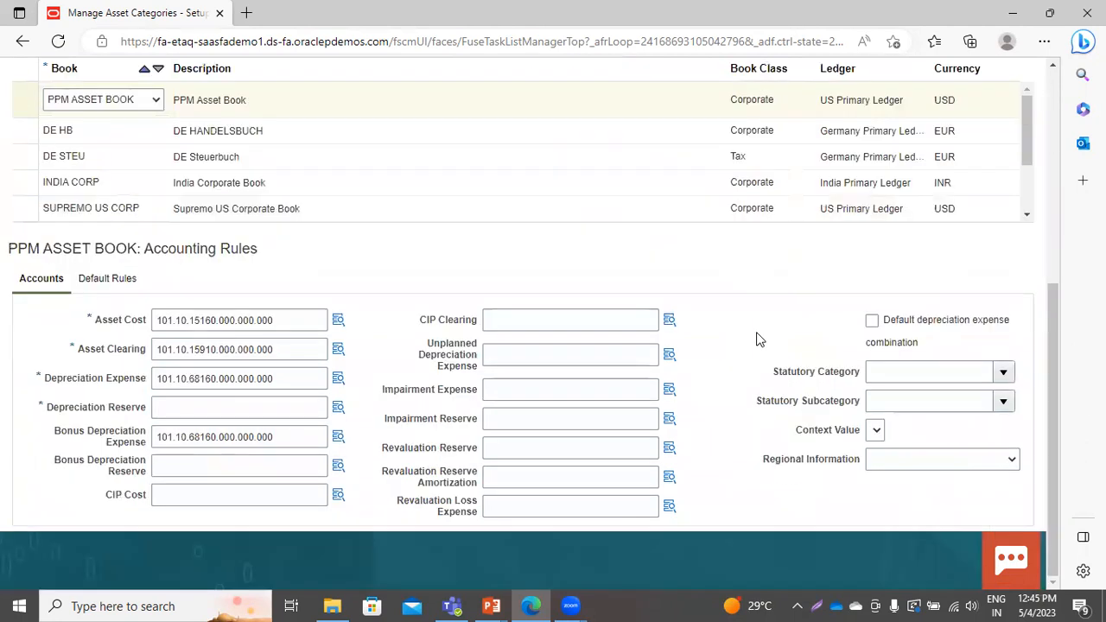
click(333, 407)
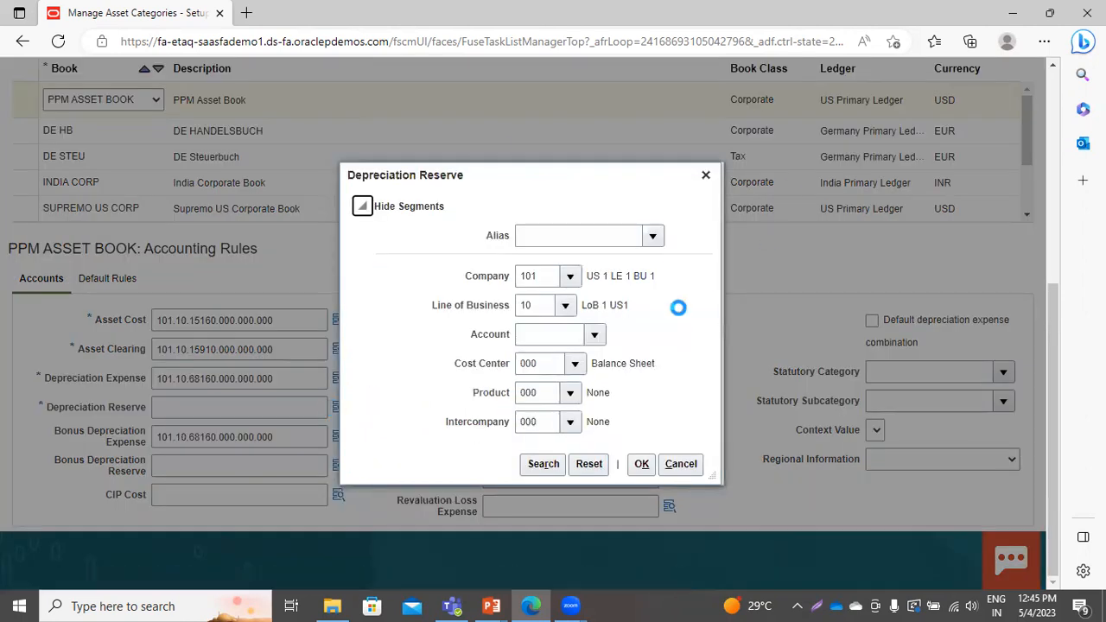
click(594, 335)
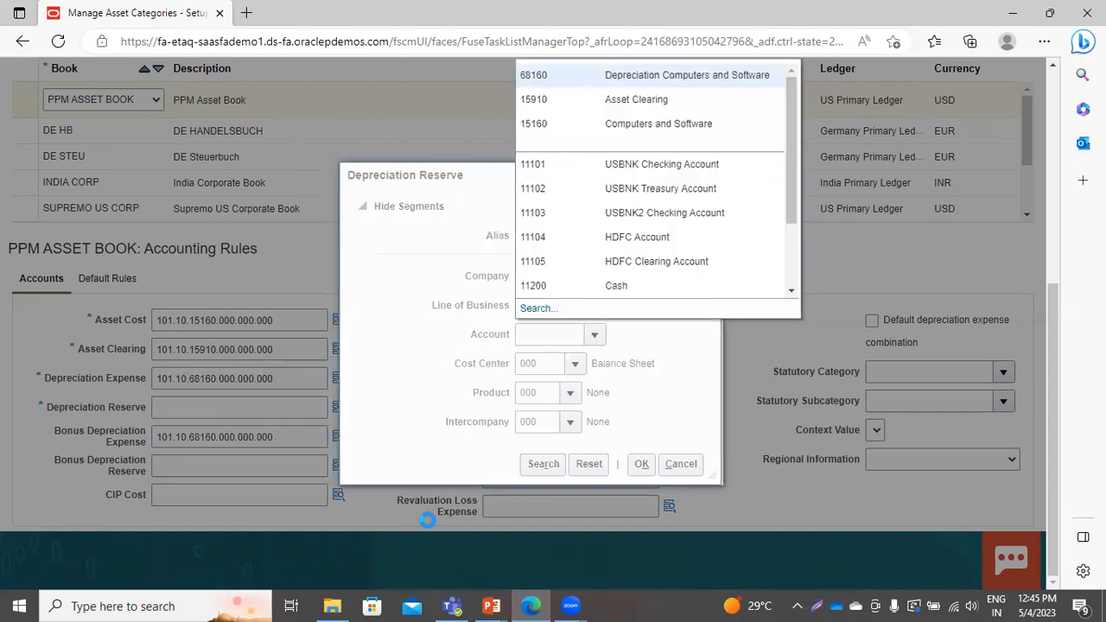
click(544, 308)
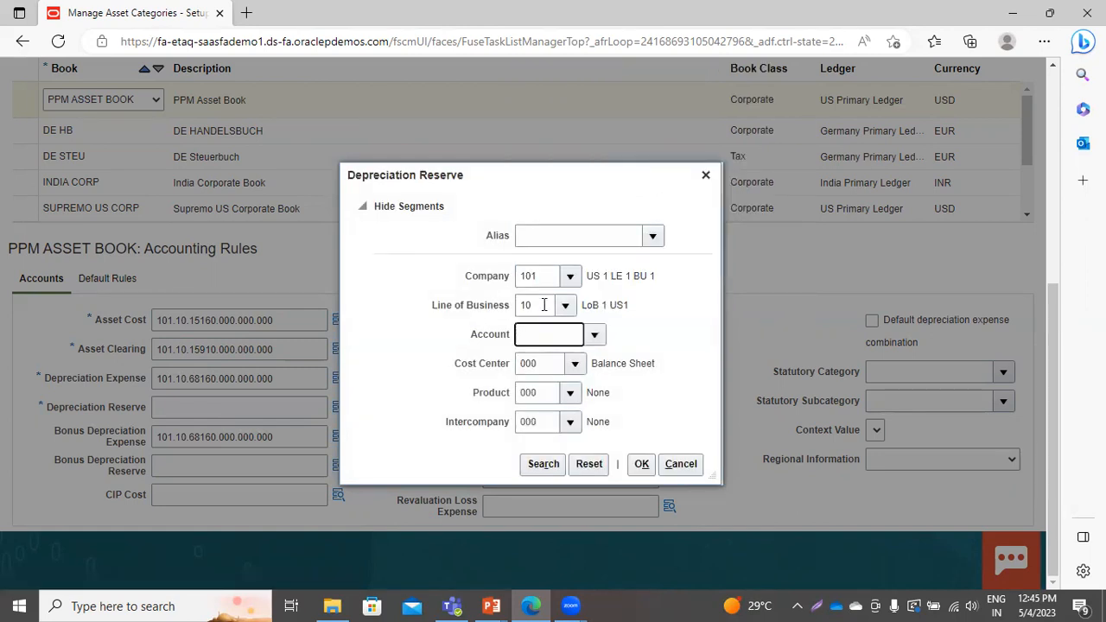
click(526, 322)
text(%reserve%)
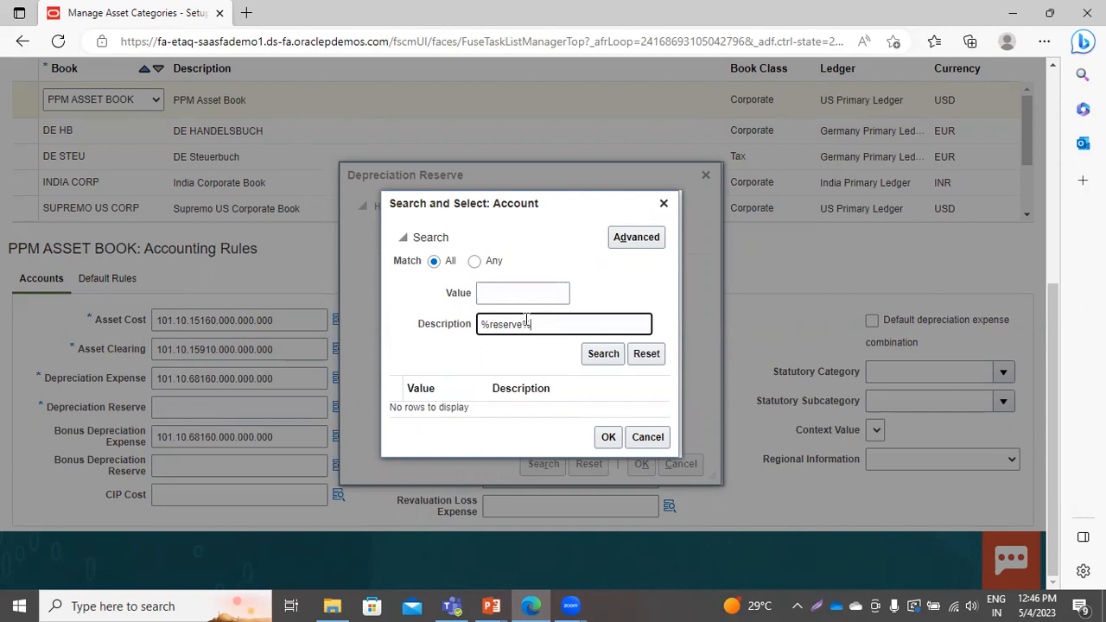
key(Return)
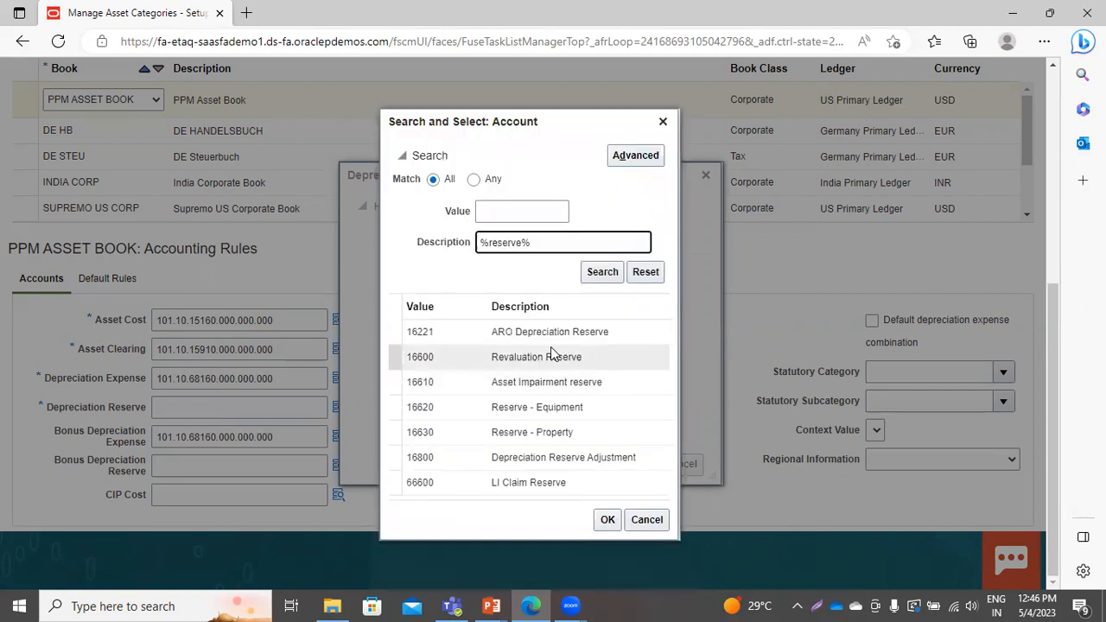
click(539, 455)
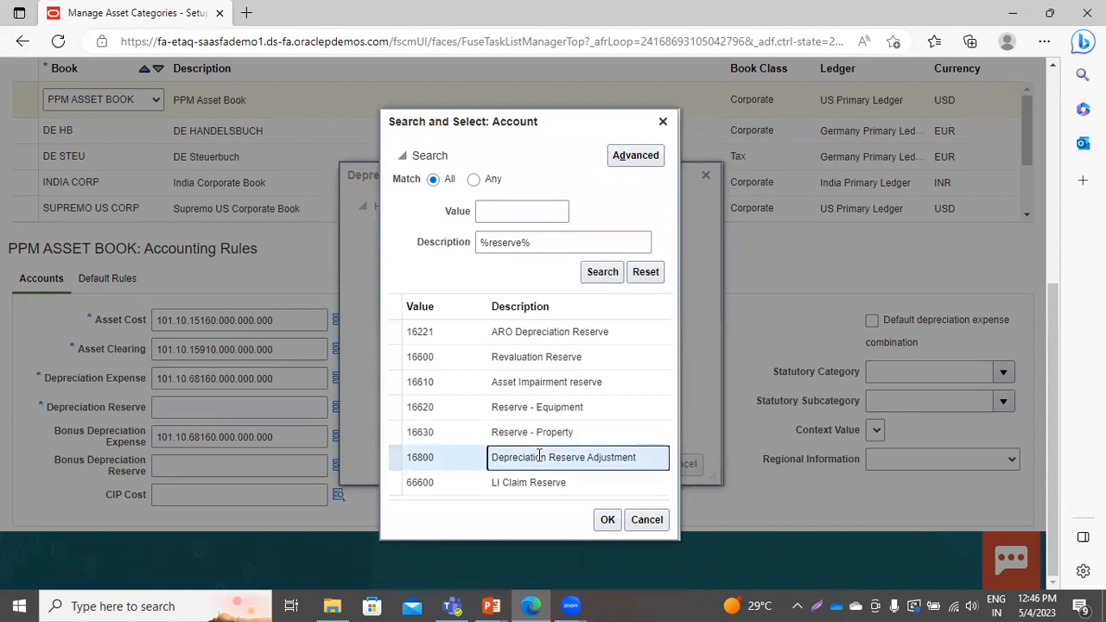
click(608, 519)
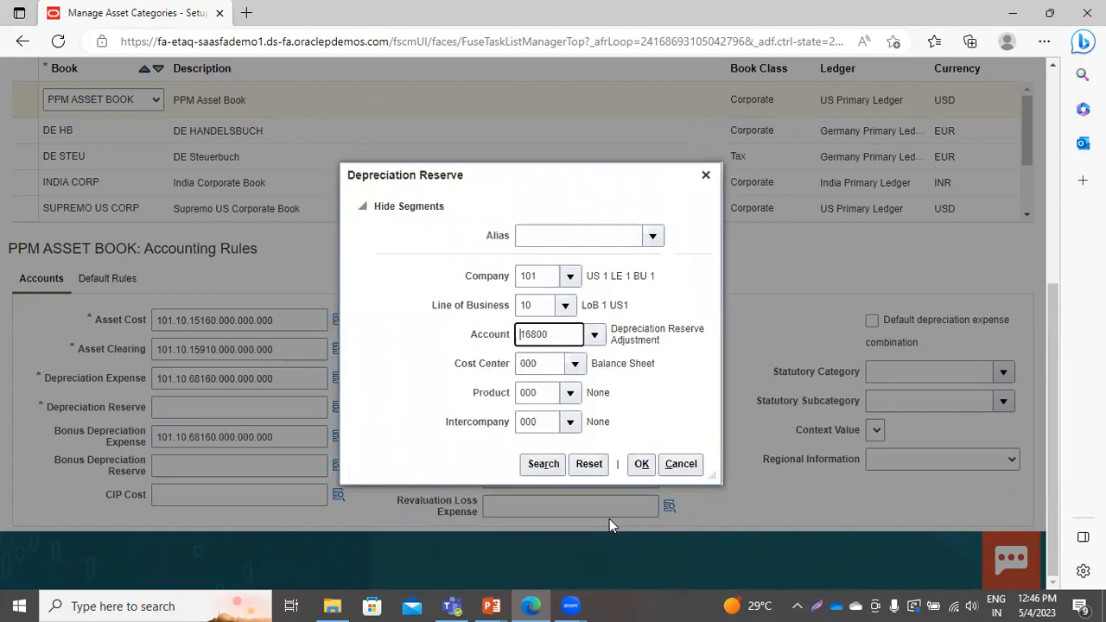
click(643, 464)
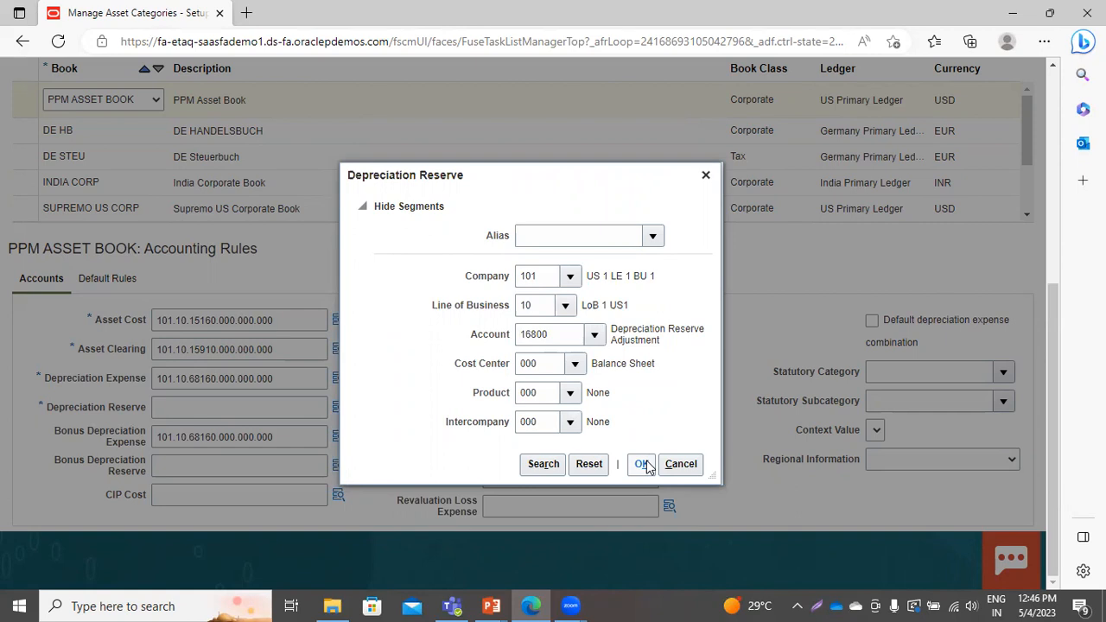
click(644, 463)
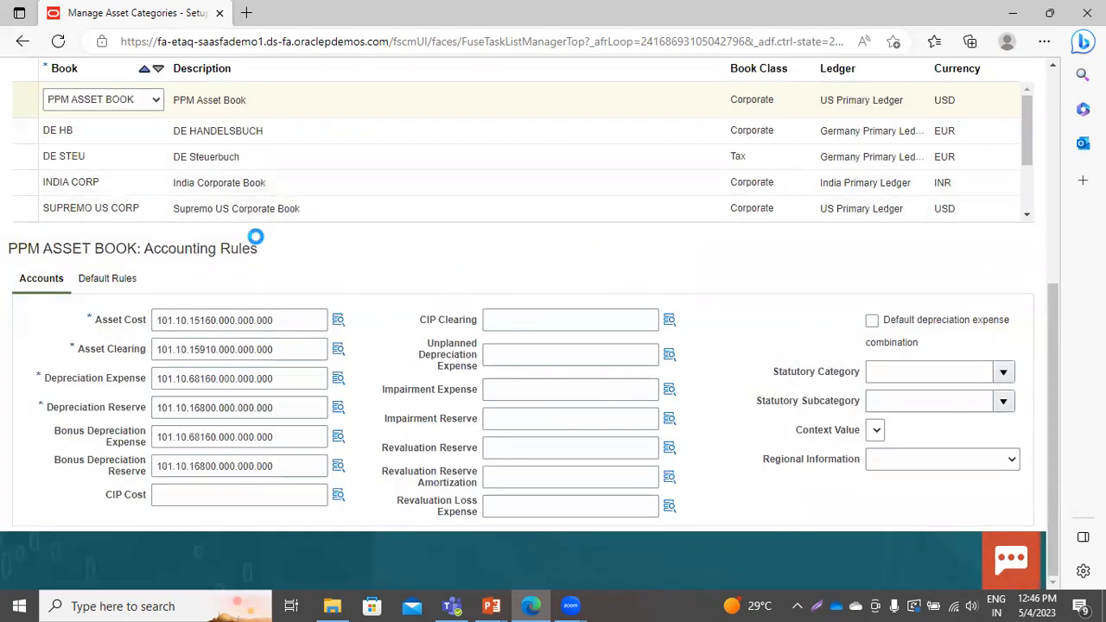
Add a default depreciation rule to the PPM ASSET BOOK of the category
click(115, 283)
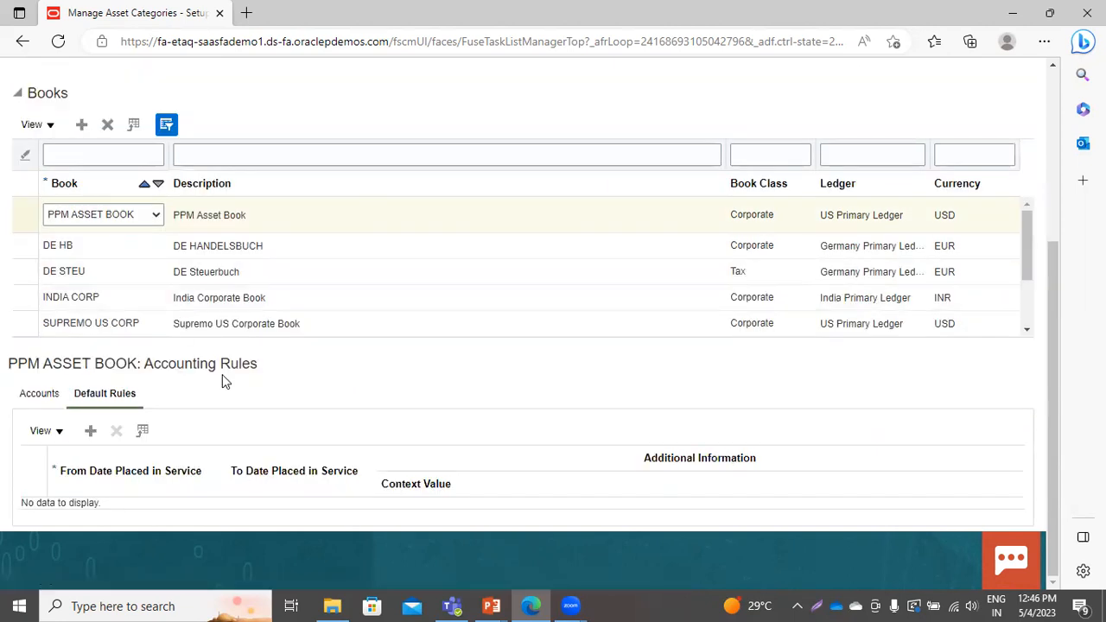
click(92, 430)
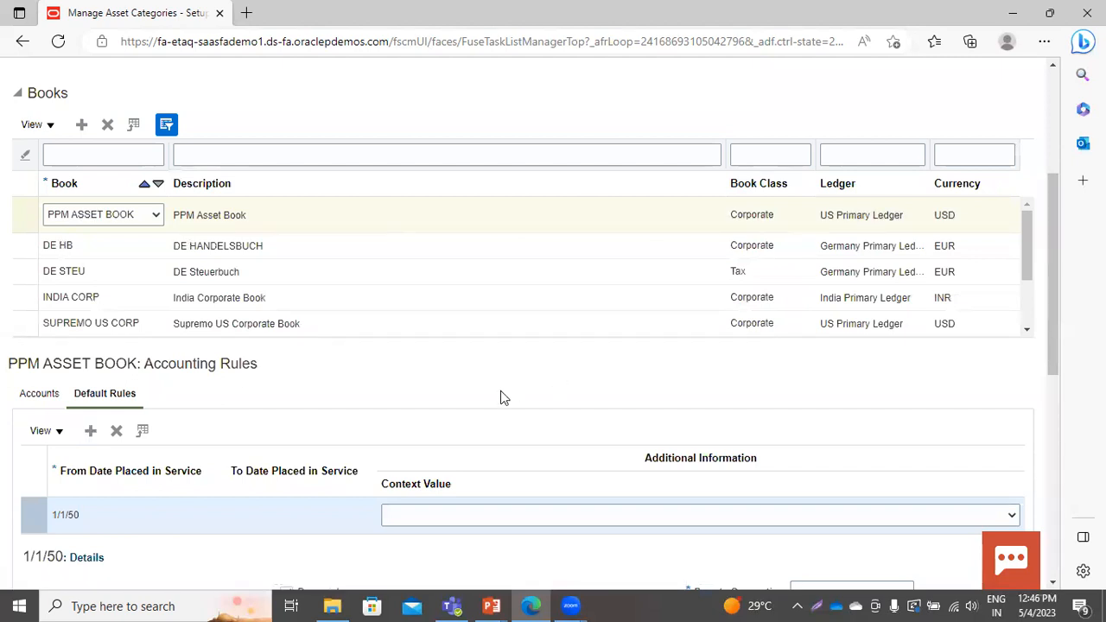
scroll(500, 390, down, 4)
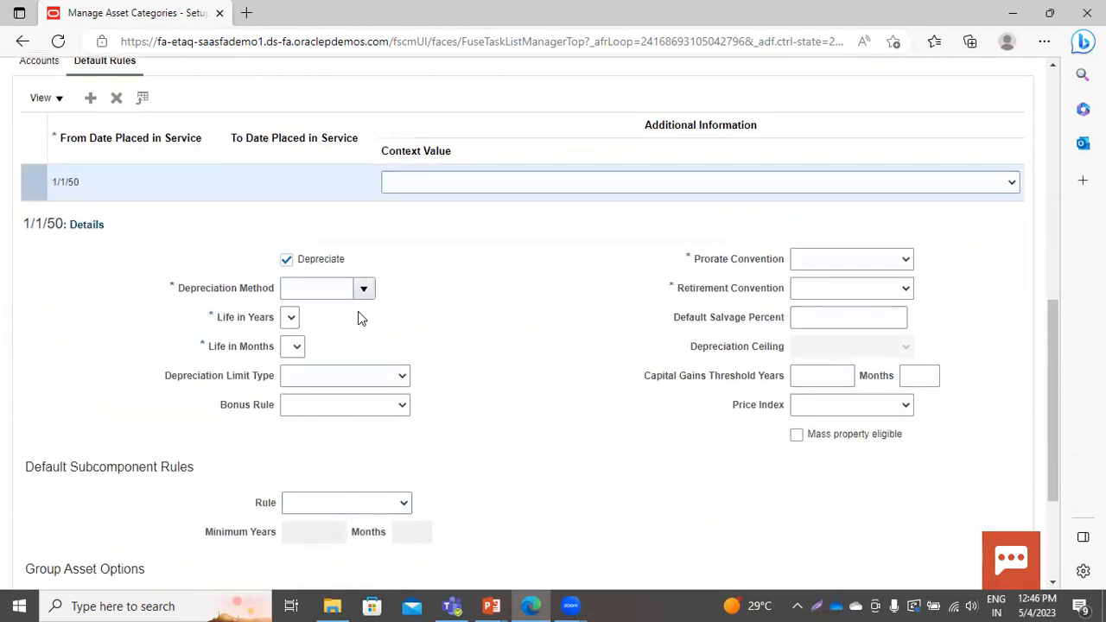
Search the depreciation method descriptions for "ppm", set the default rule's method to PPM DM and its life in periods to 24
click(363, 289)
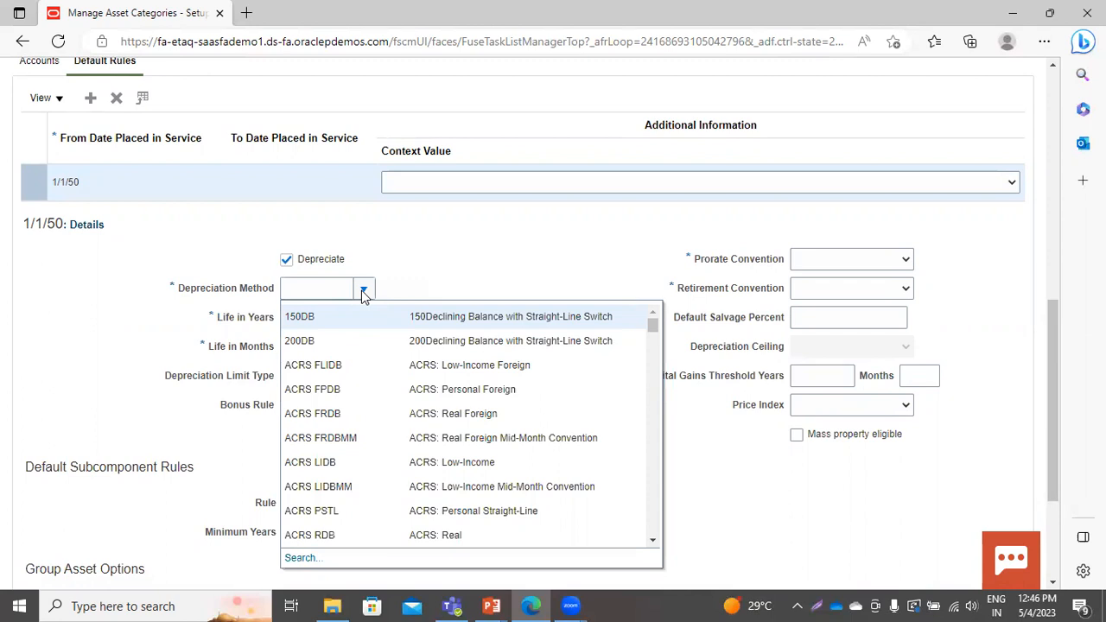
click(294, 558)
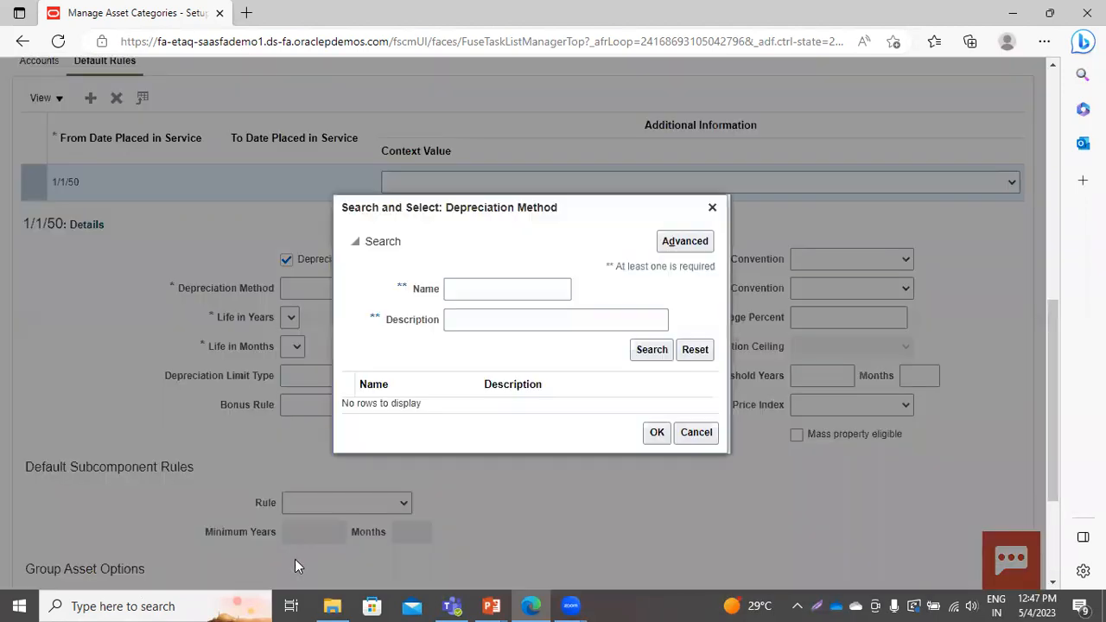
click(528, 321)
text(ppm)
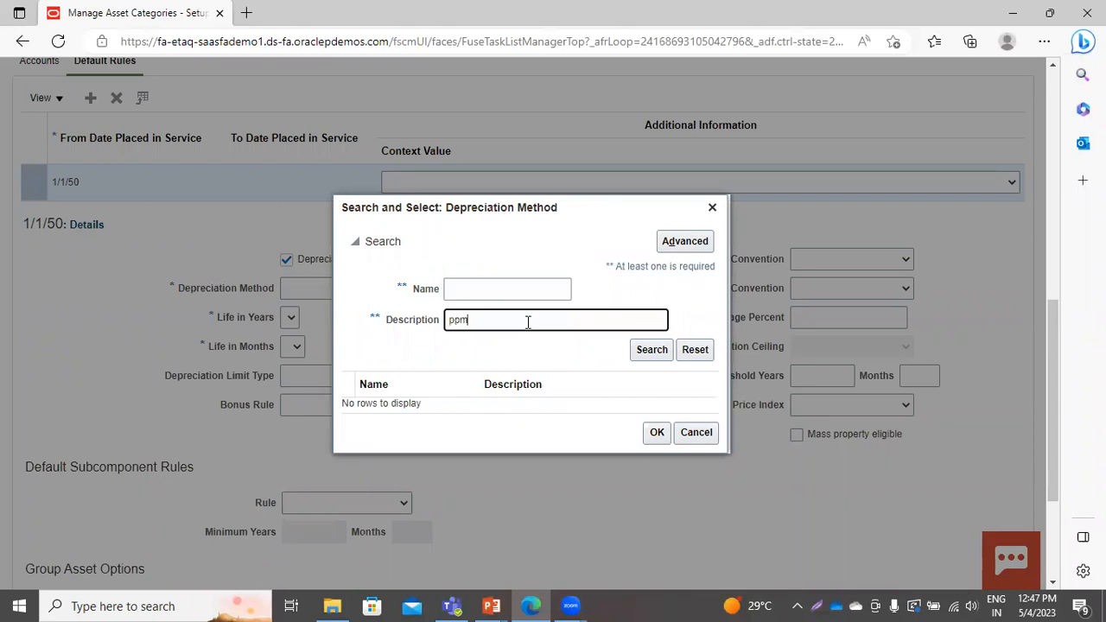
key(Return)
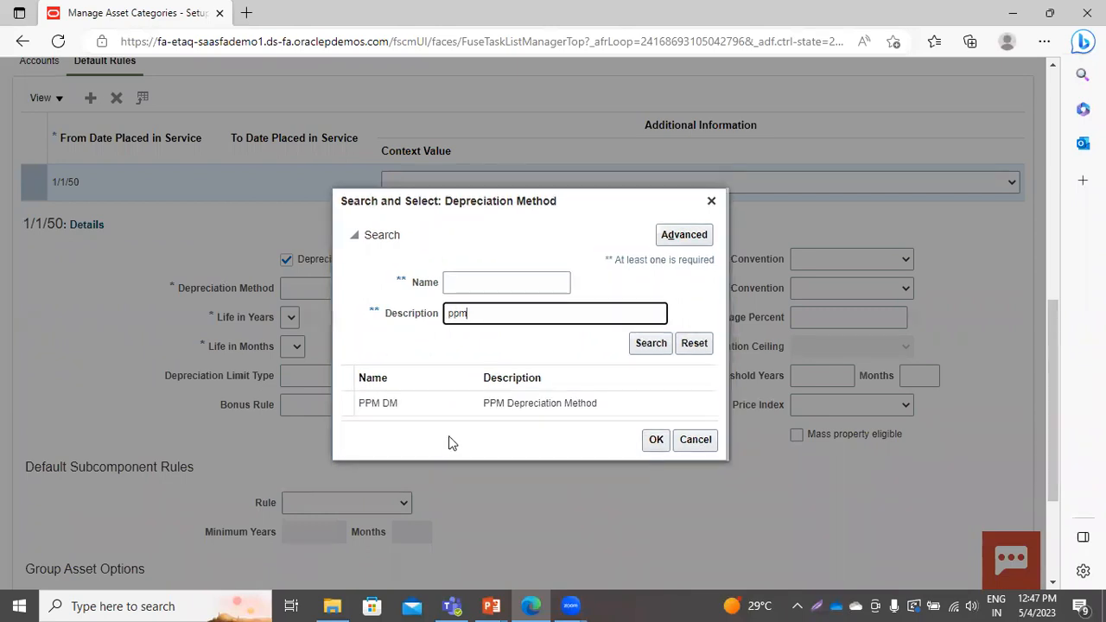
click(440, 405)
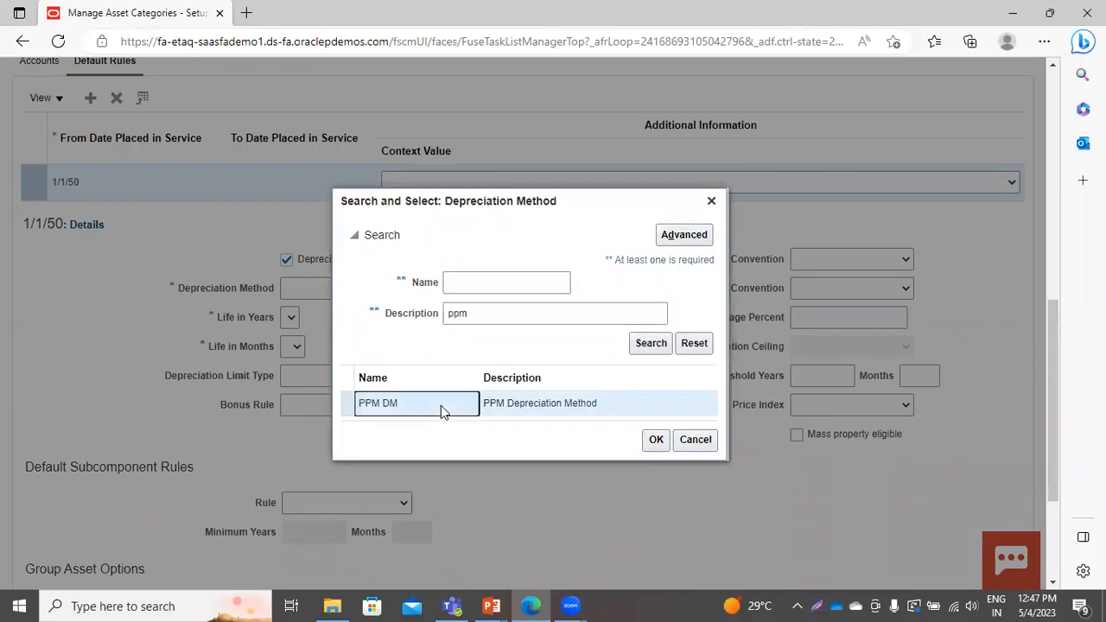
click(656, 441)
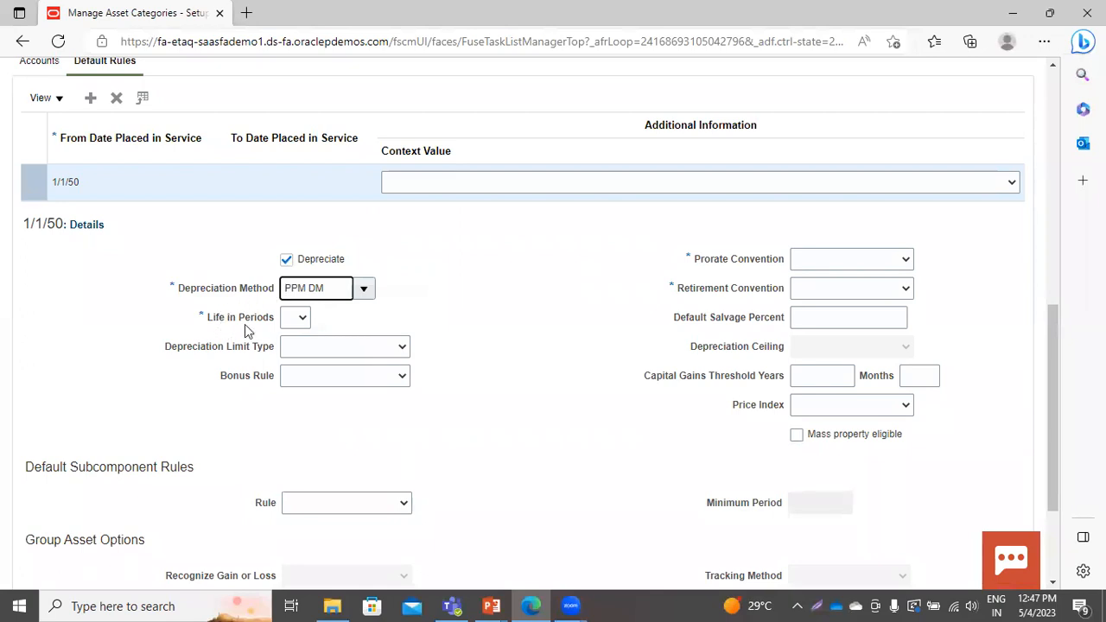
click(302, 319)
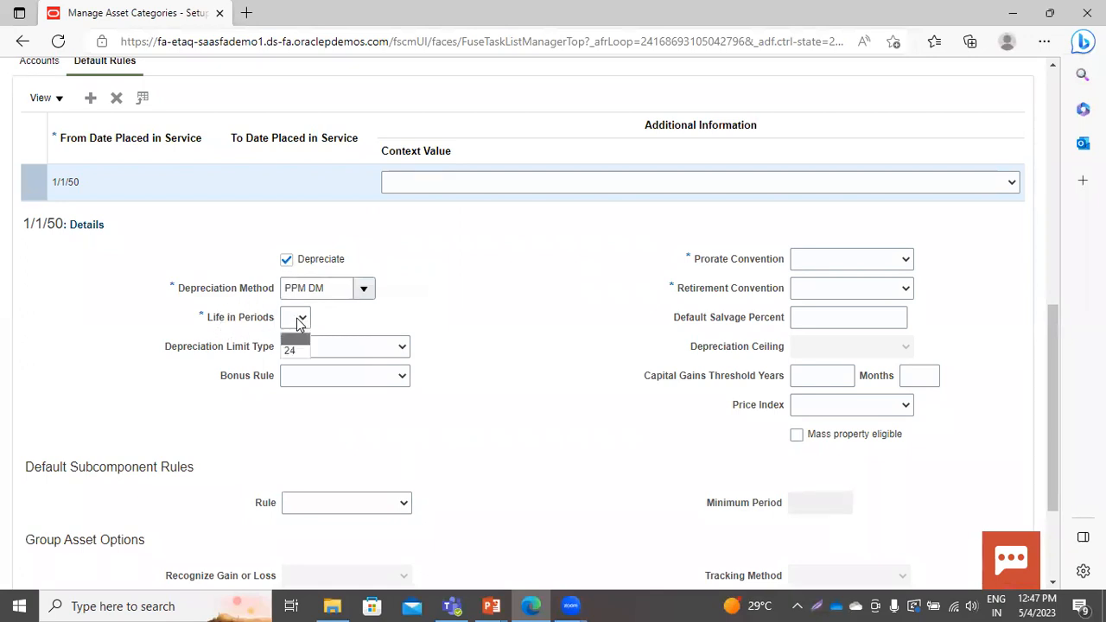
click(296, 350)
Try to choose a prorate convention and a retirement convention for the default rule
click(877, 261)
click(877, 261)
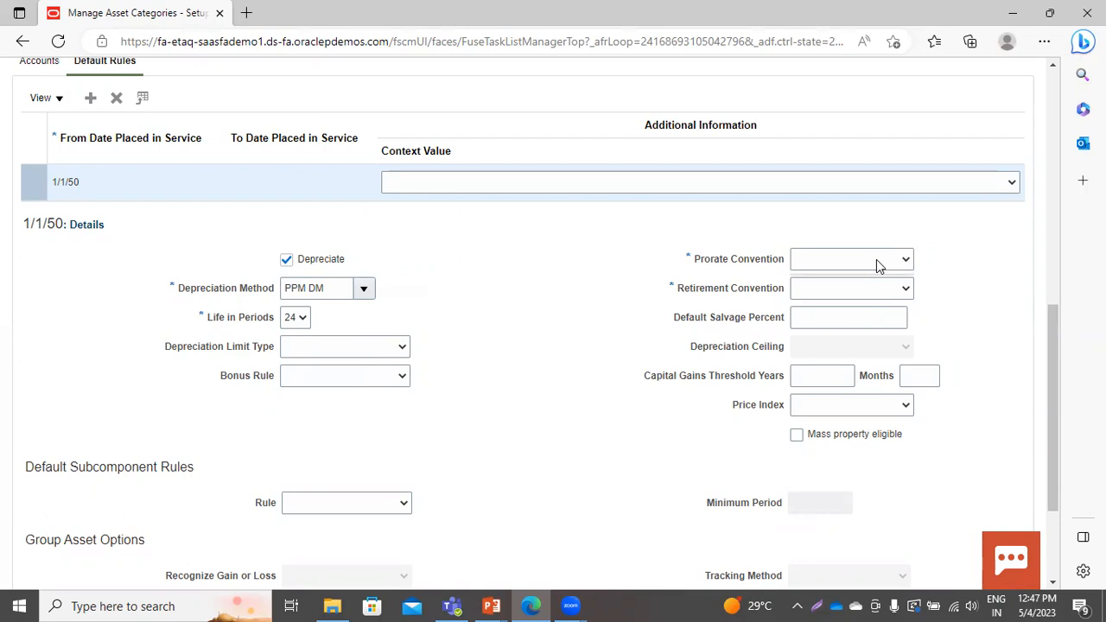
click(876, 261)
click(877, 260)
click(876, 261)
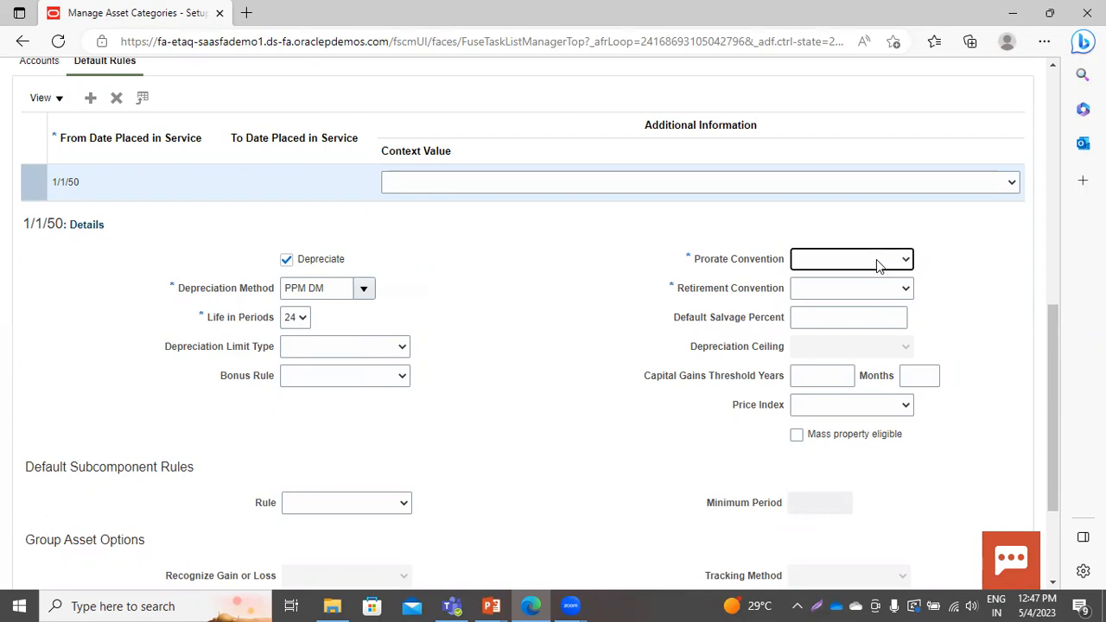
click(876, 261)
click(492, 401)
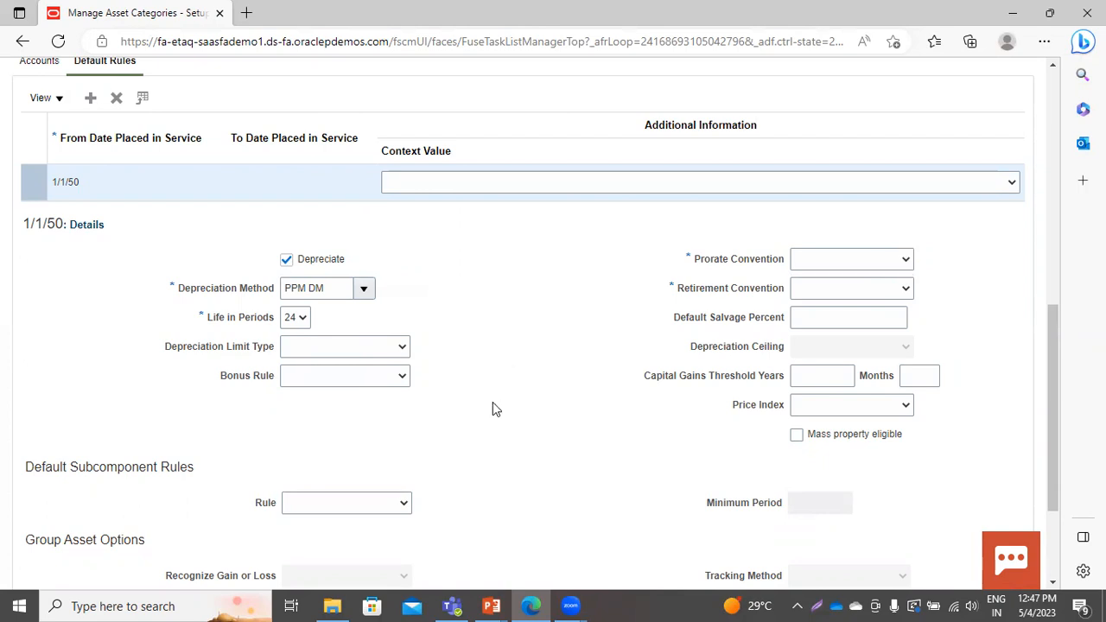
click(861, 259)
click(902, 291)
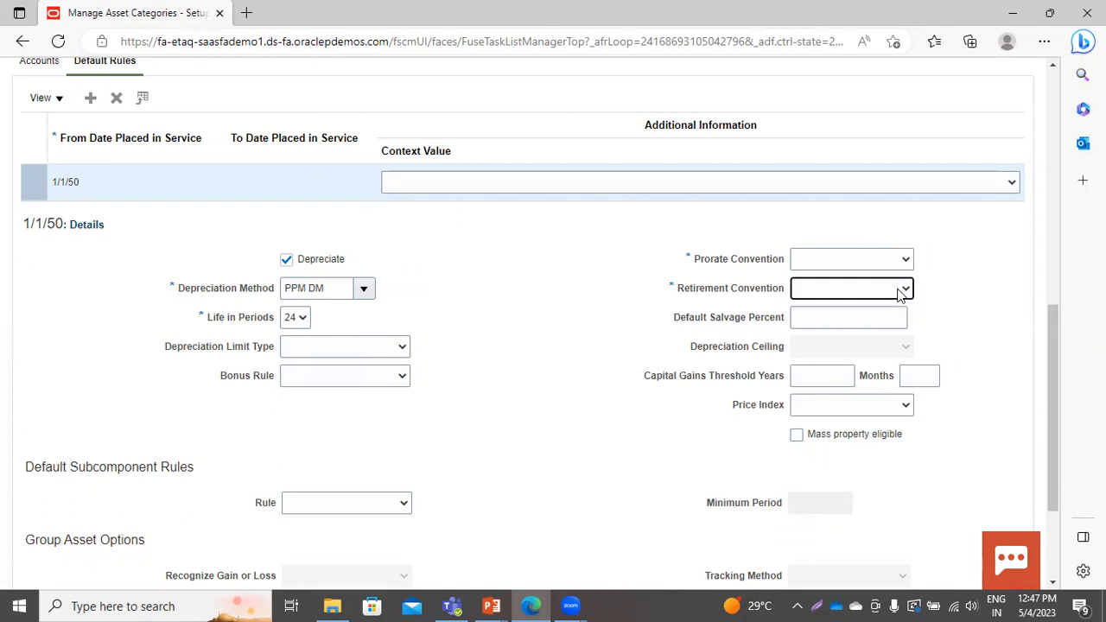
click(546, 425)
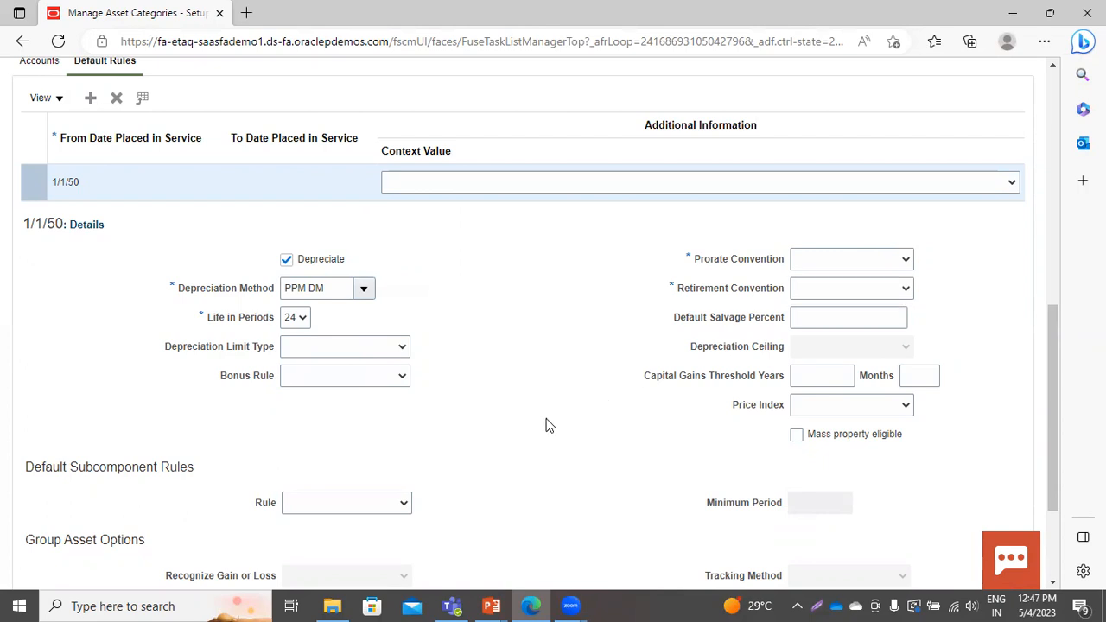
Review the category's general settings and the full default rule, and check the available prorate conventions again
scroll(546, 425, up, 8)
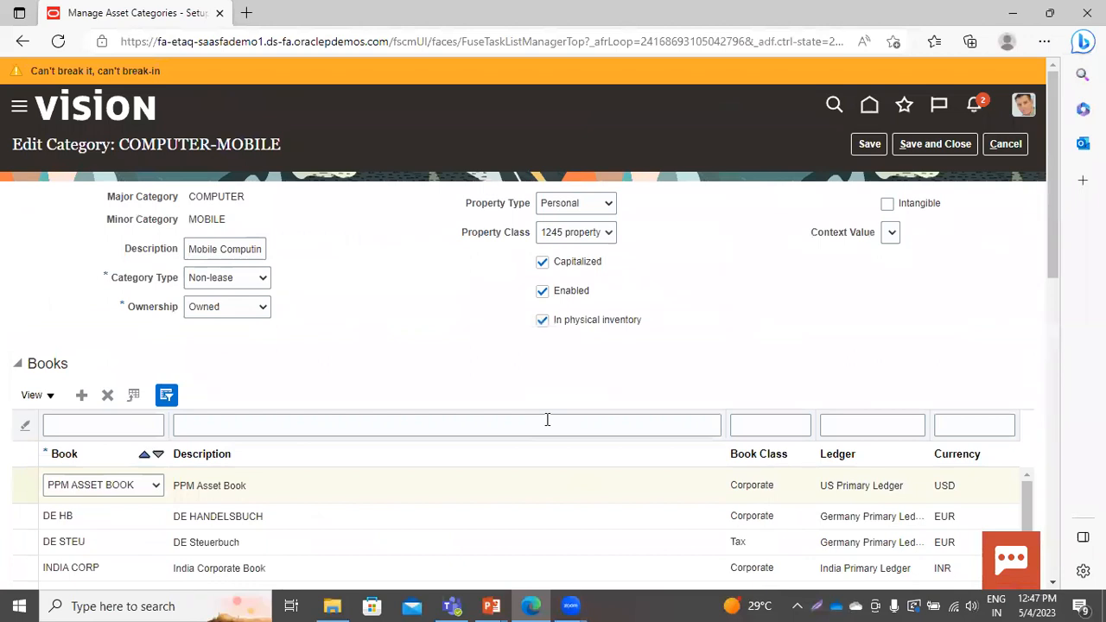
scroll(547, 420, down, 2)
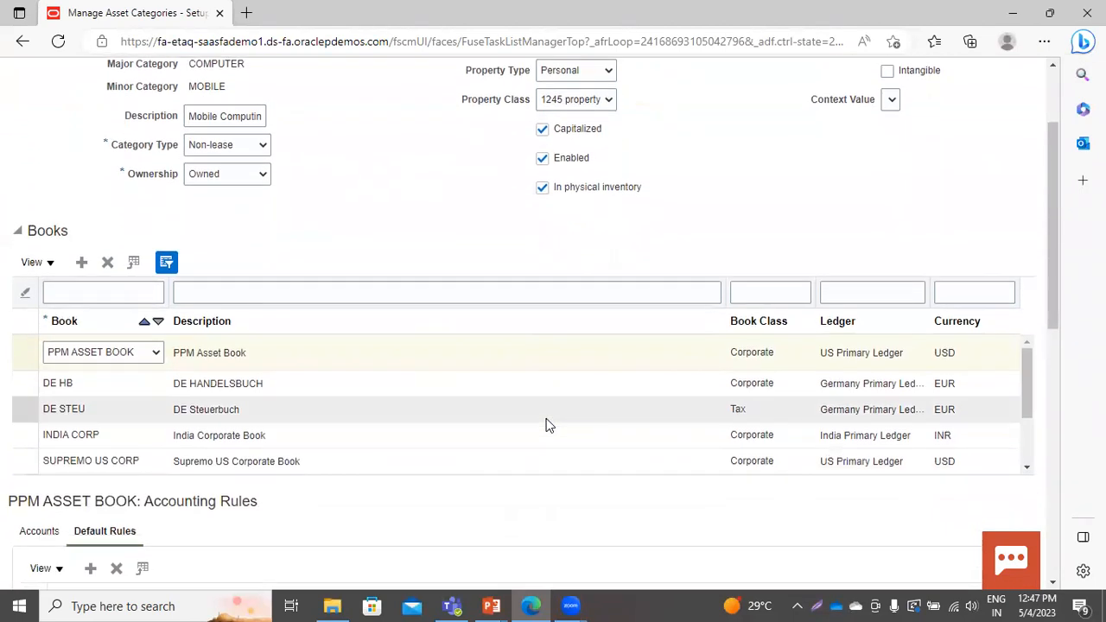
scroll(546, 425, down, 5)
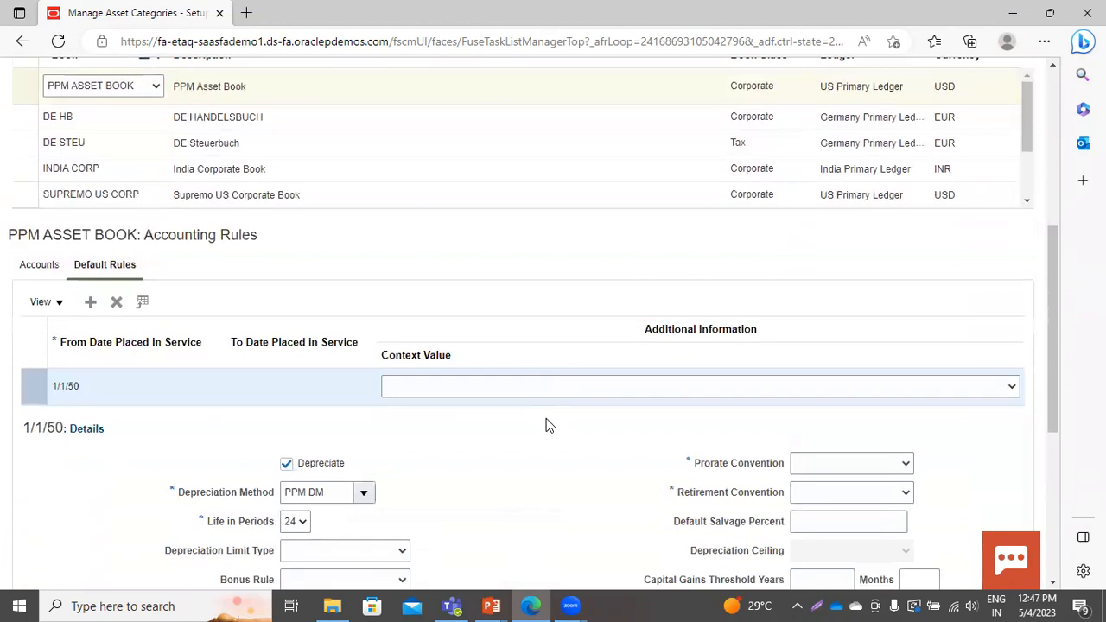
scroll(546, 425, down, 1)
scroll(546, 425, down, 4)
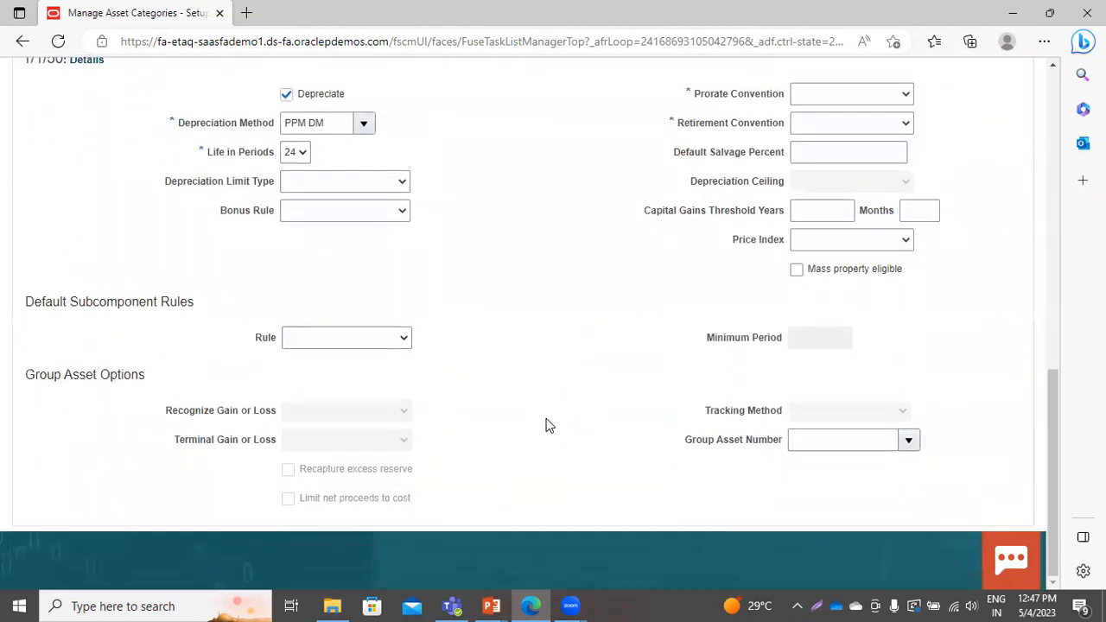
scroll(546, 425, up, 4)
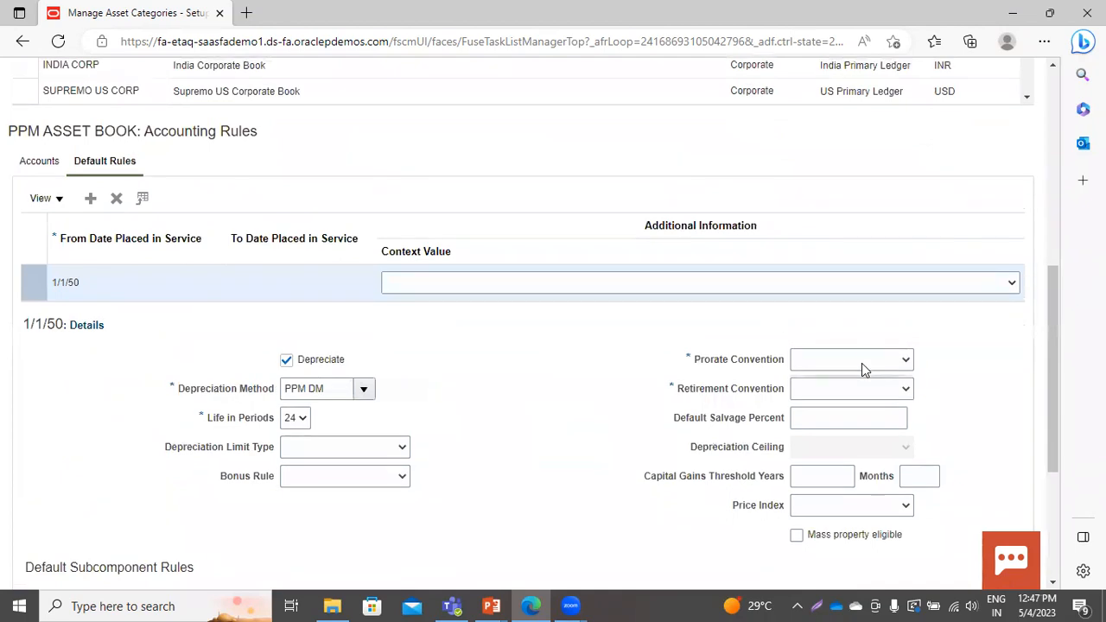
click(862, 362)
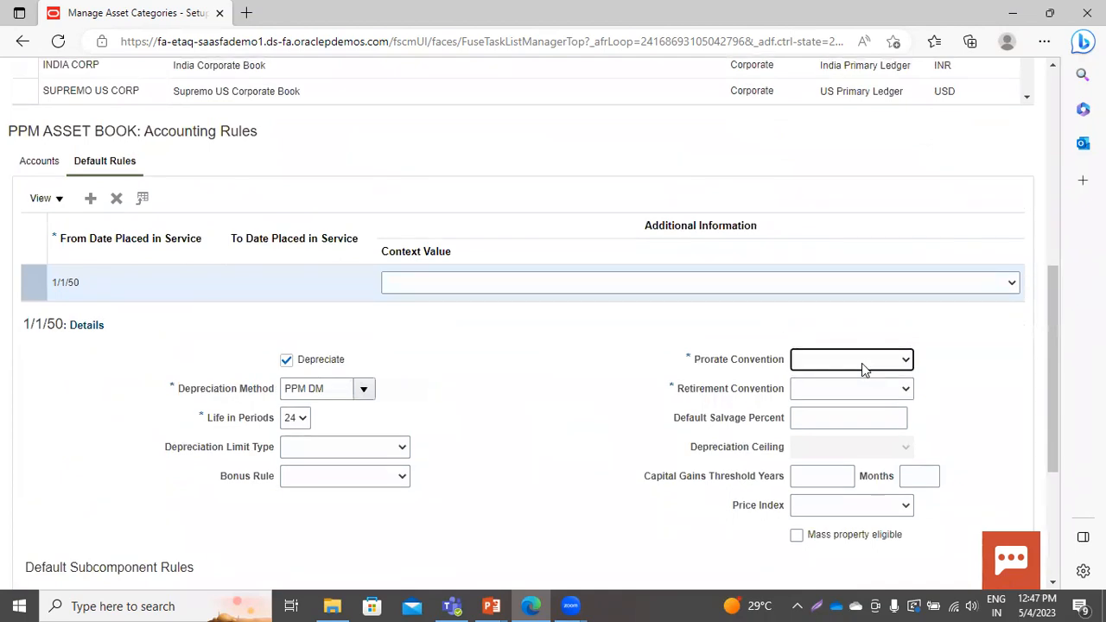
Duplicate the browser tab and open Setup and Maintenance in the copy
right_click(122, 19)
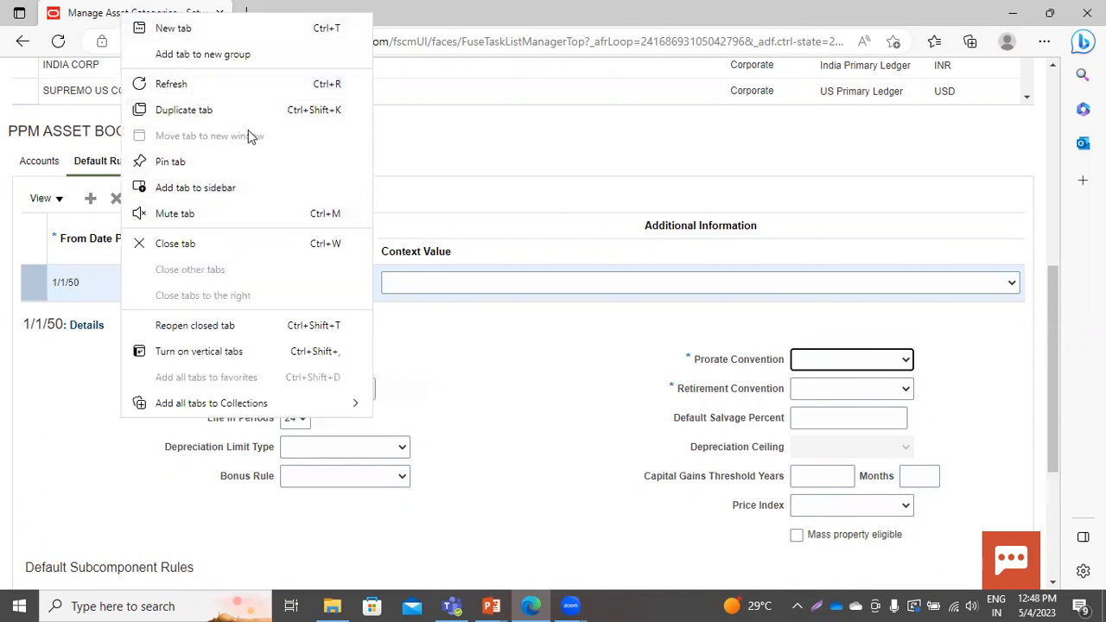
click(219, 113)
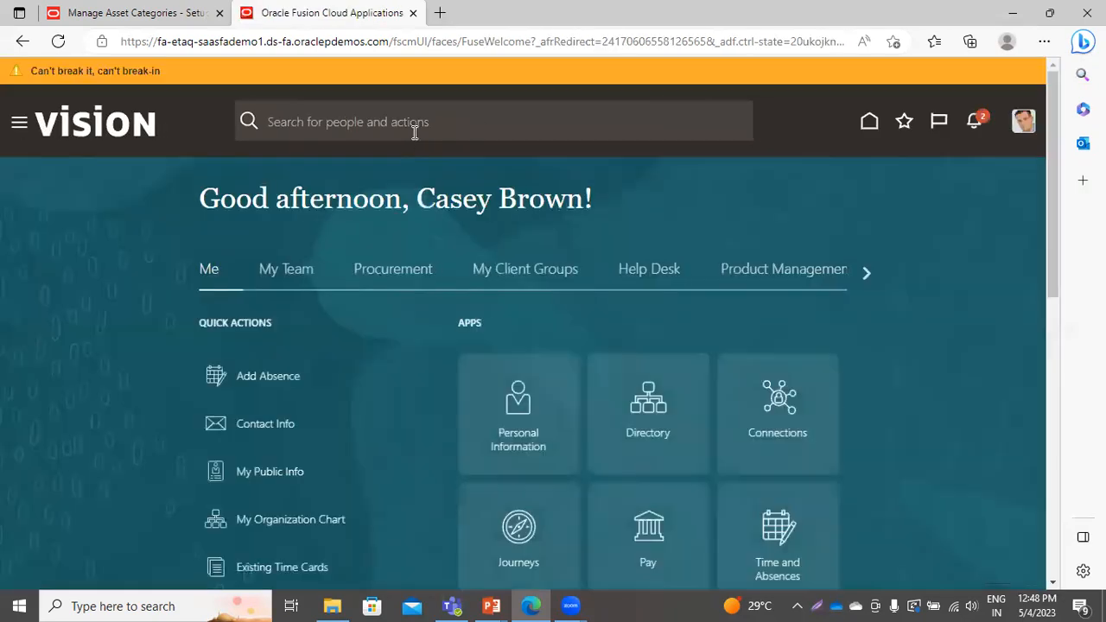
click(1023, 128)
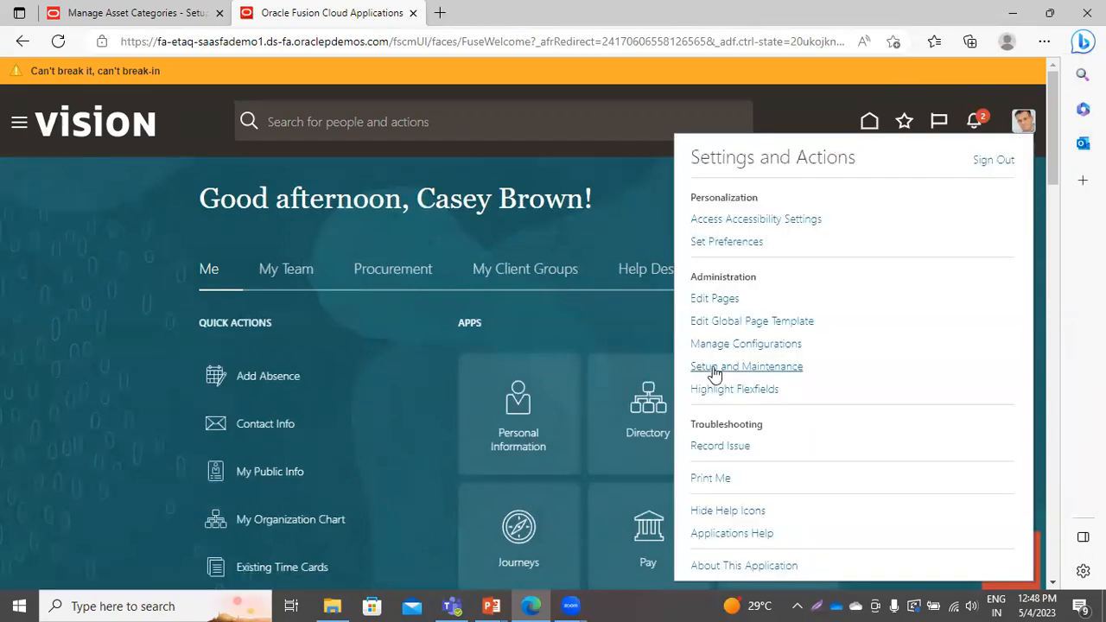
click(710, 366)
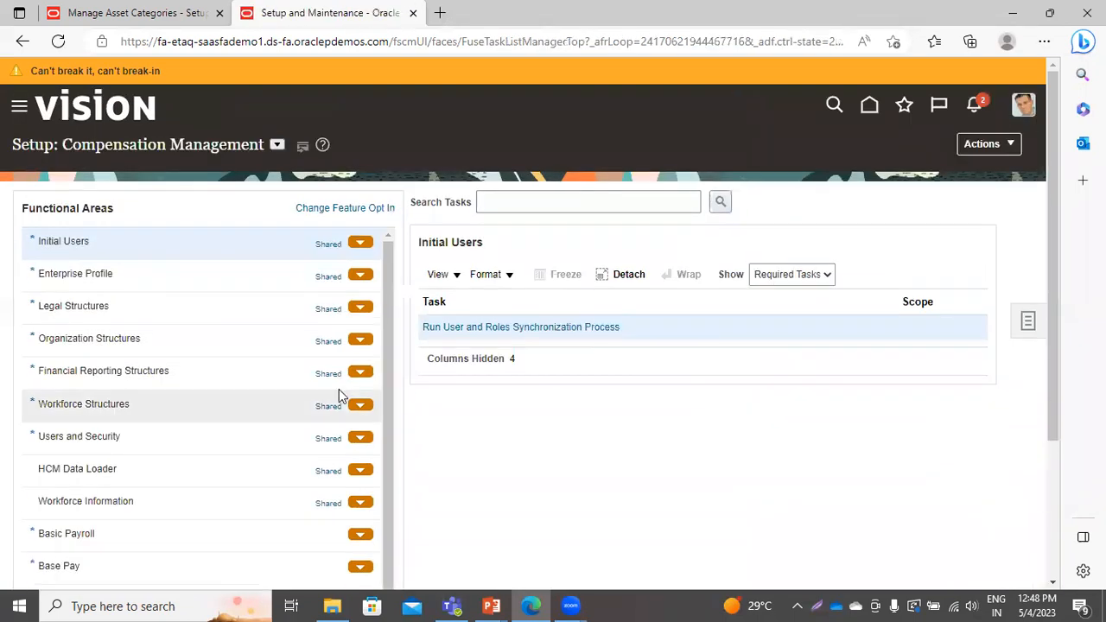
Switch the setup to Financials and open the Manage Prorate Conventions task of the Fixed Assets functional area
click(278, 142)
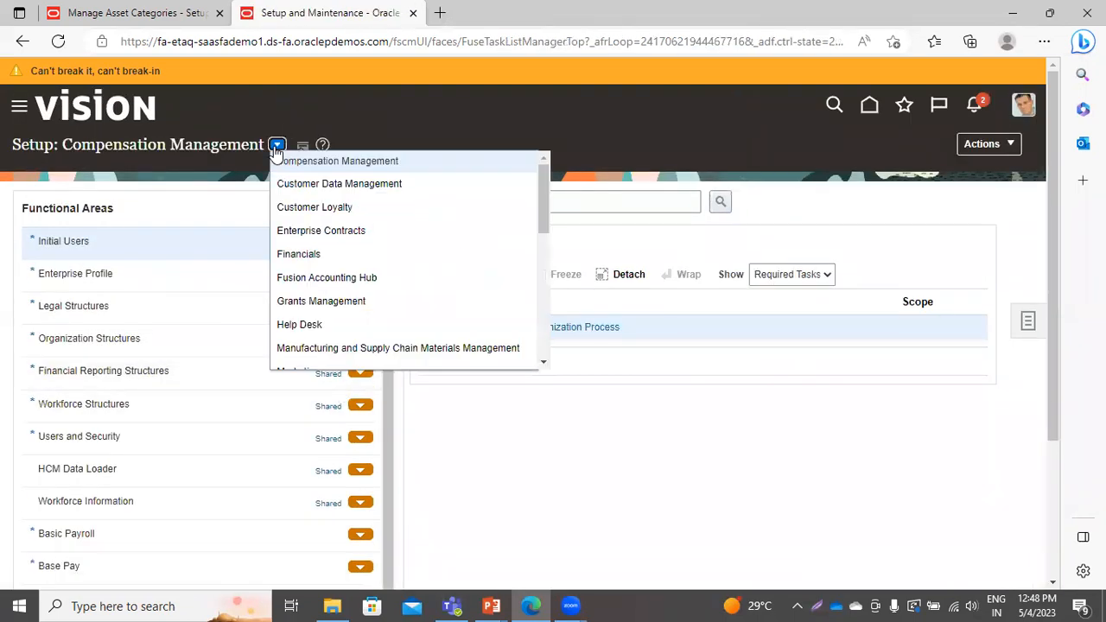
click(325, 256)
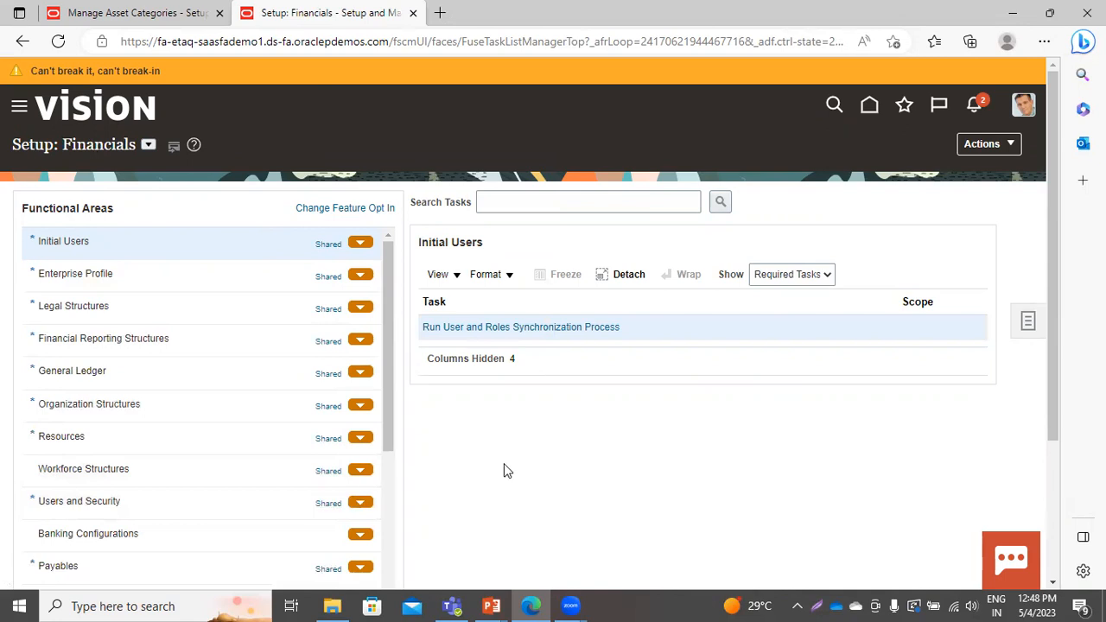
click(387, 488)
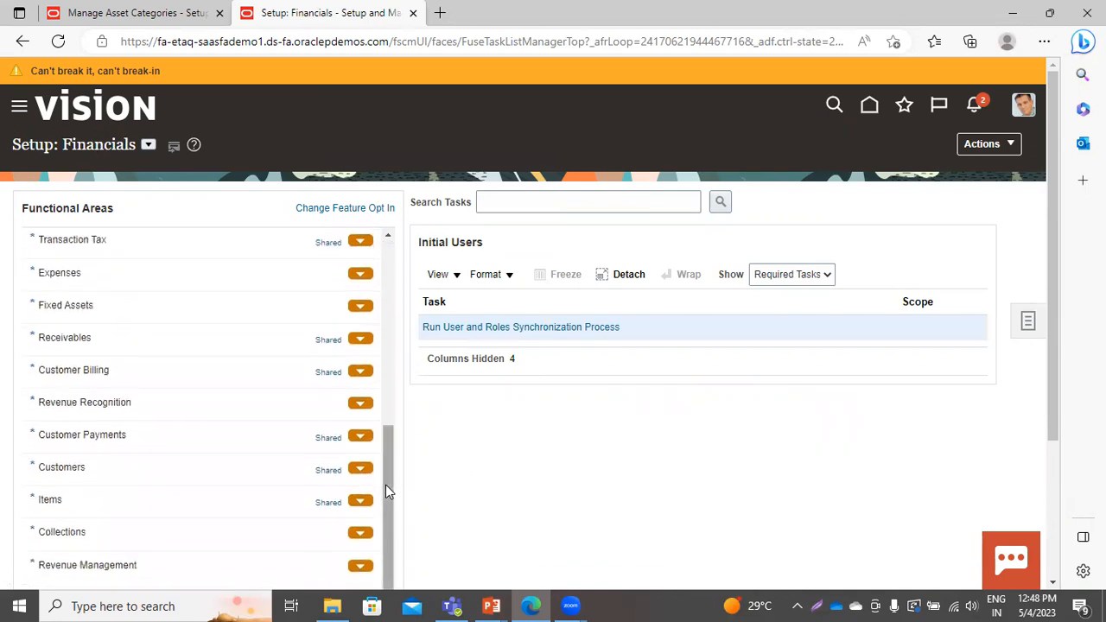
click(75, 307)
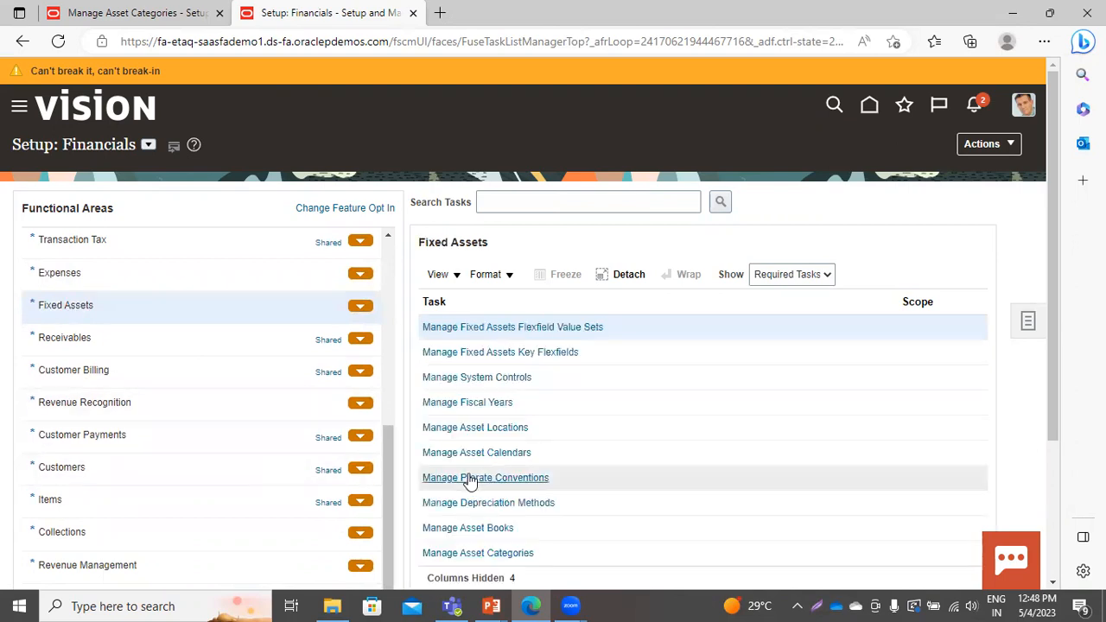
click(476, 477)
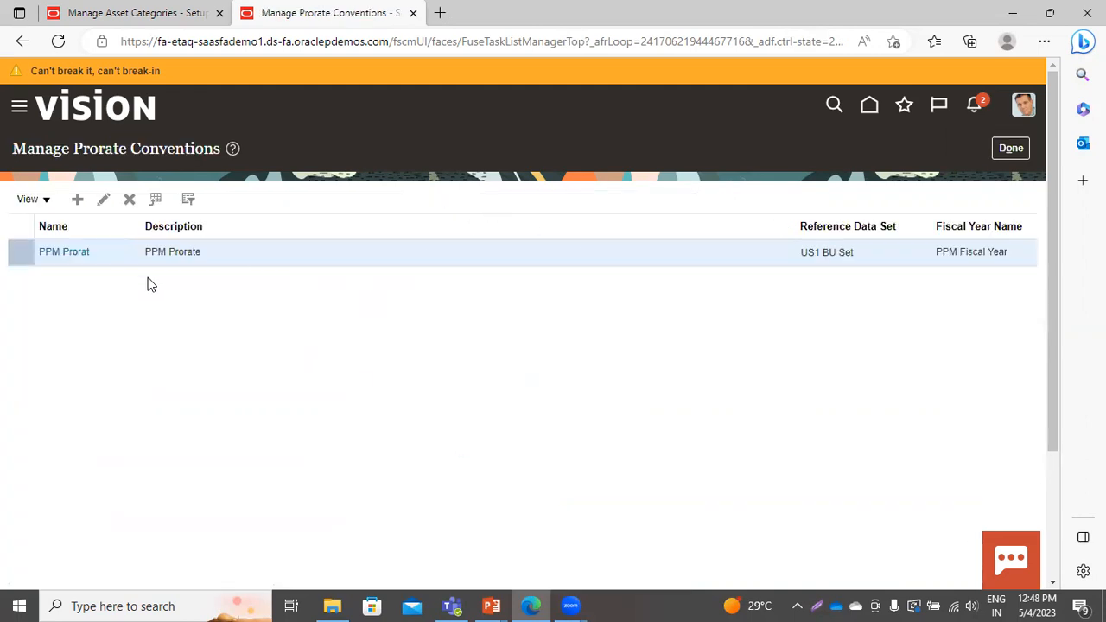
Open the PPM Prorat convention, examine its reference data set, fiscal year and prorate dates, then save and return to the Fixed Assets tasks
click(104, 202)
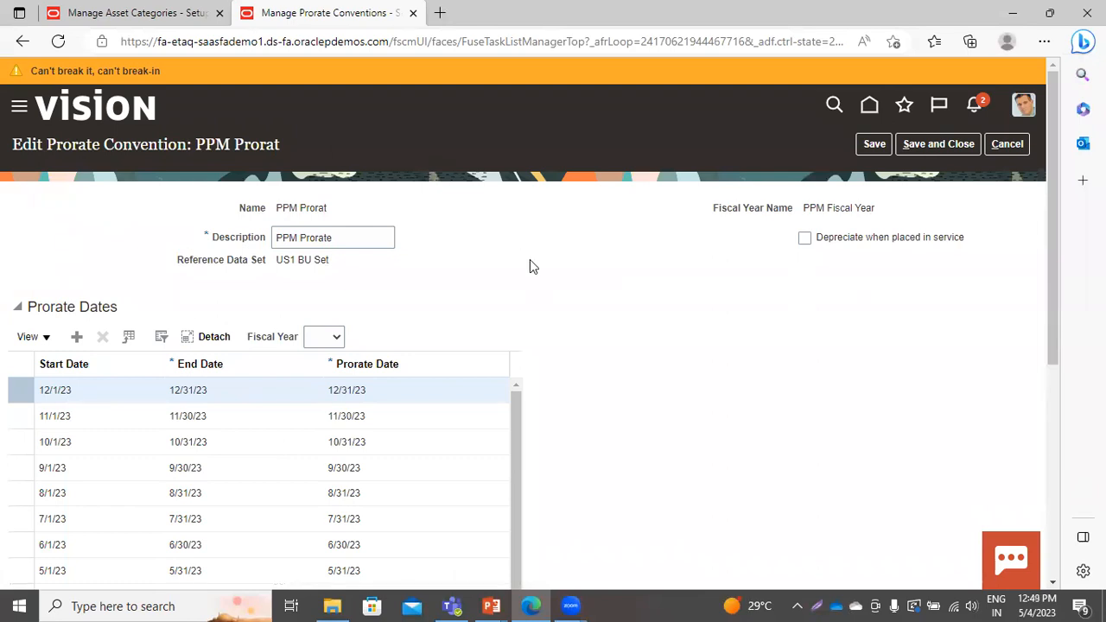
scroll(532, 266, down, 1)
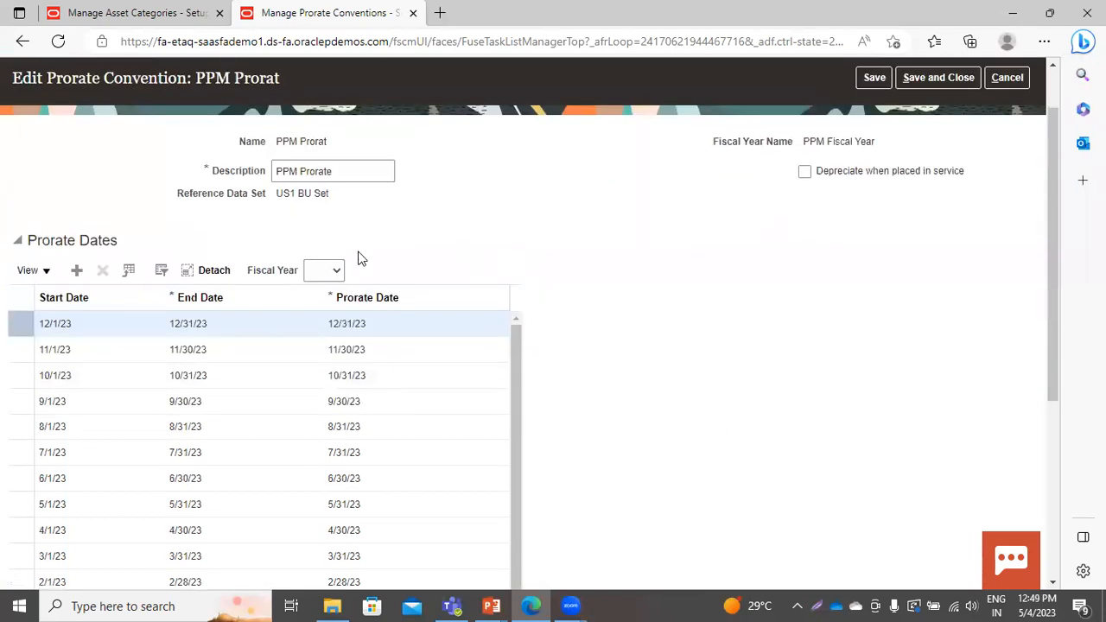
click(322, 273)
click(321, 273)
scroll(555, 225, down, 4)
scroll(552, 218, up, 5)
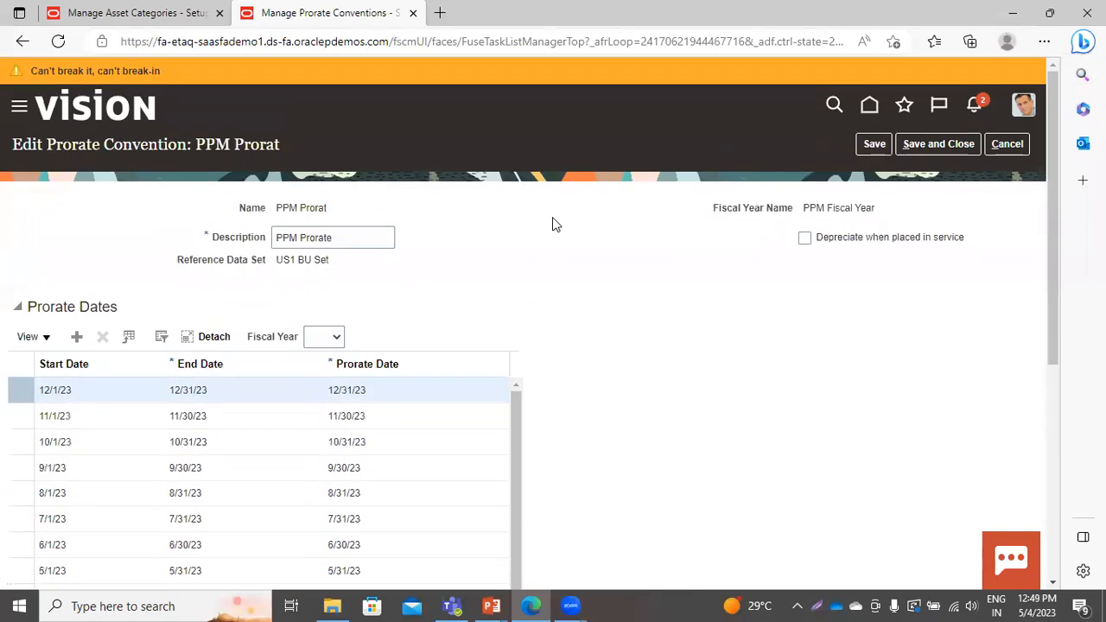
click(910, 145)
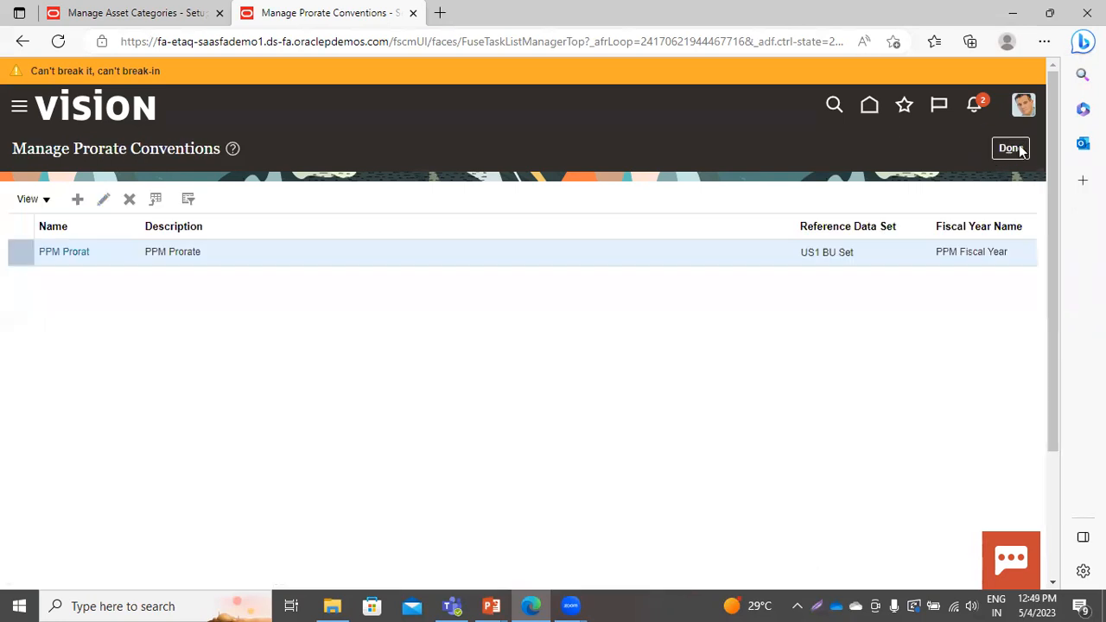
click(1011, 149)
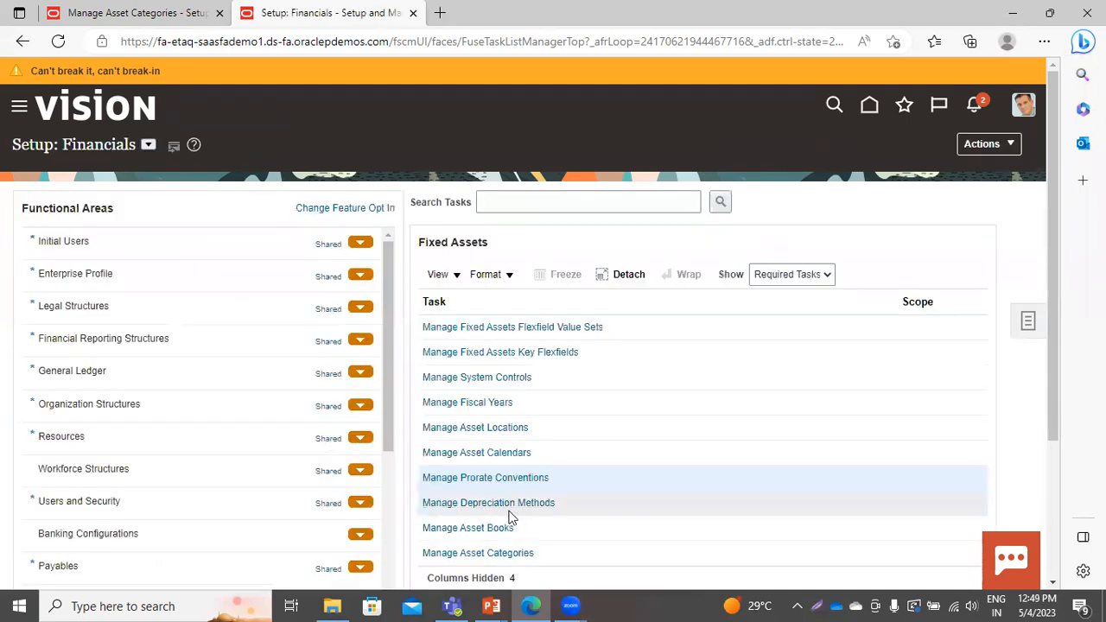
Search the depreciation methods for "ppm" with method type Calculated, then review the PPM DM definition and save and close it
click(508, 502)
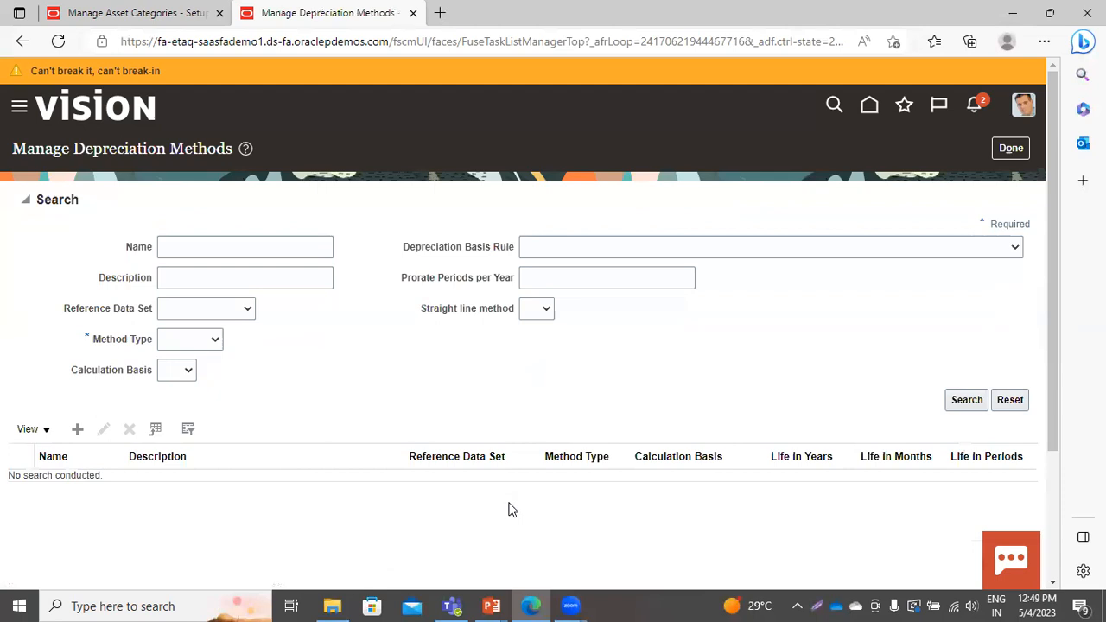
click(210, 245)
text(ppm)
key(Return)
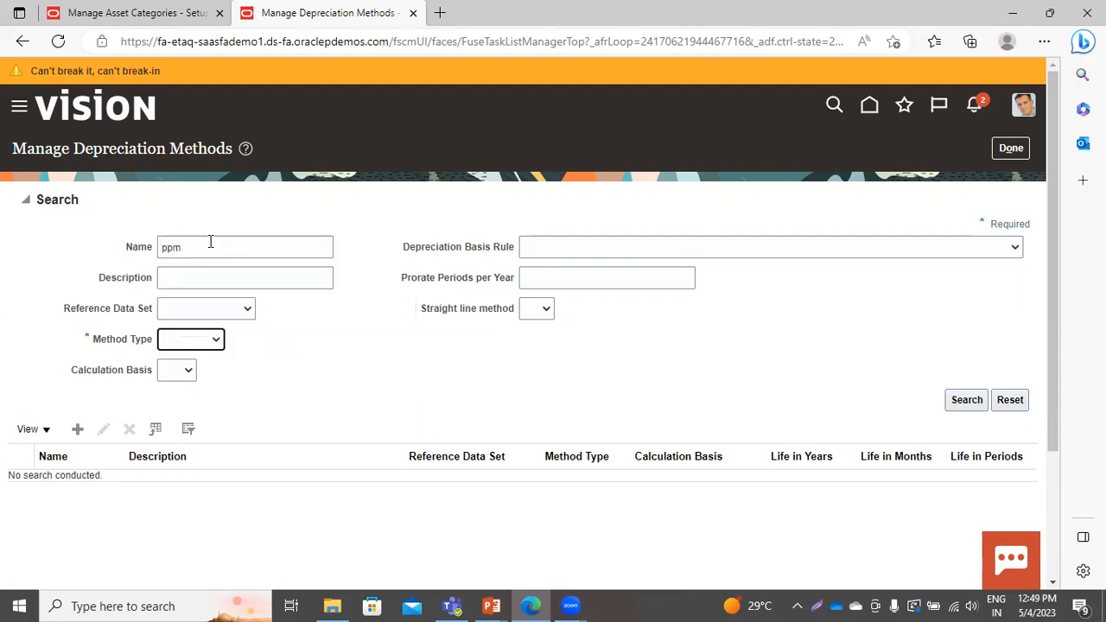
click(214, 340)
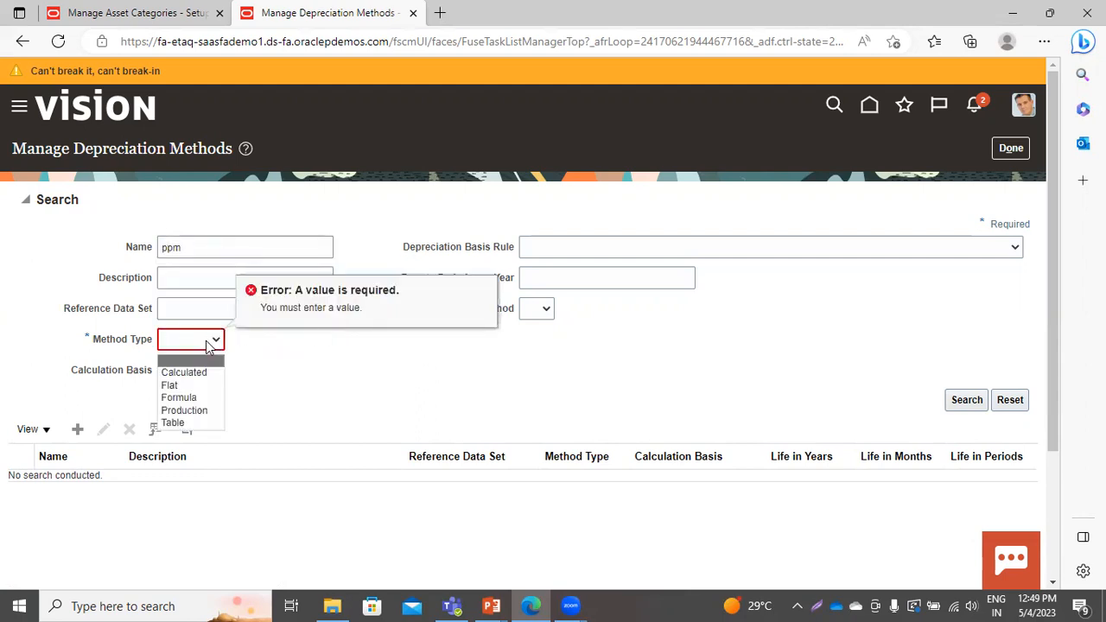
click(204, 374)
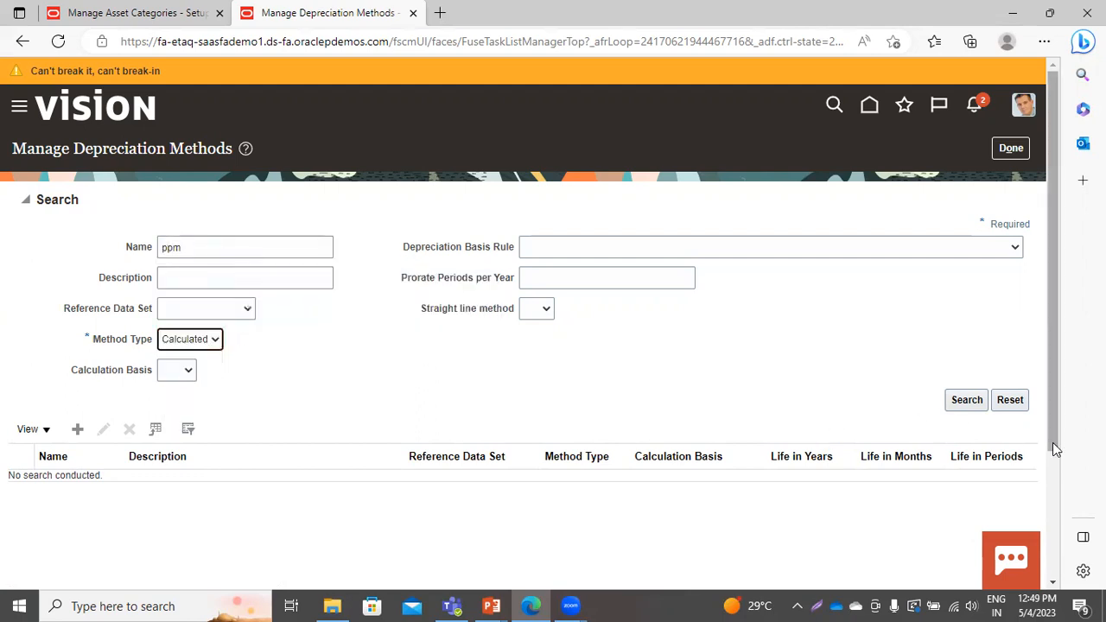
click(962, 406)
click(958, 409)
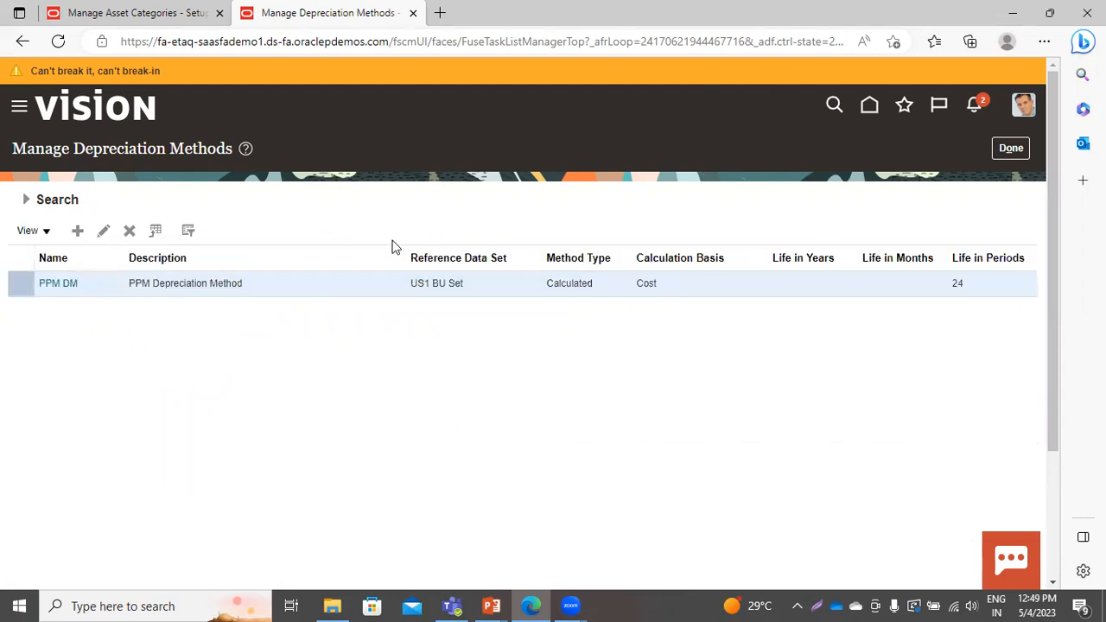
click(95, 234)
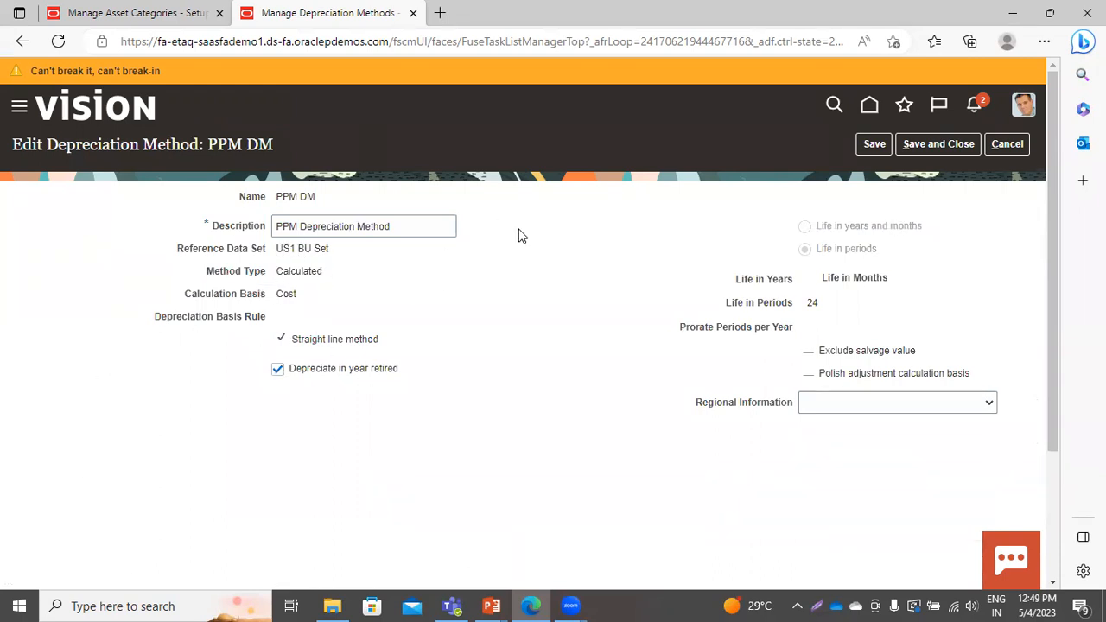
click(931, 146)
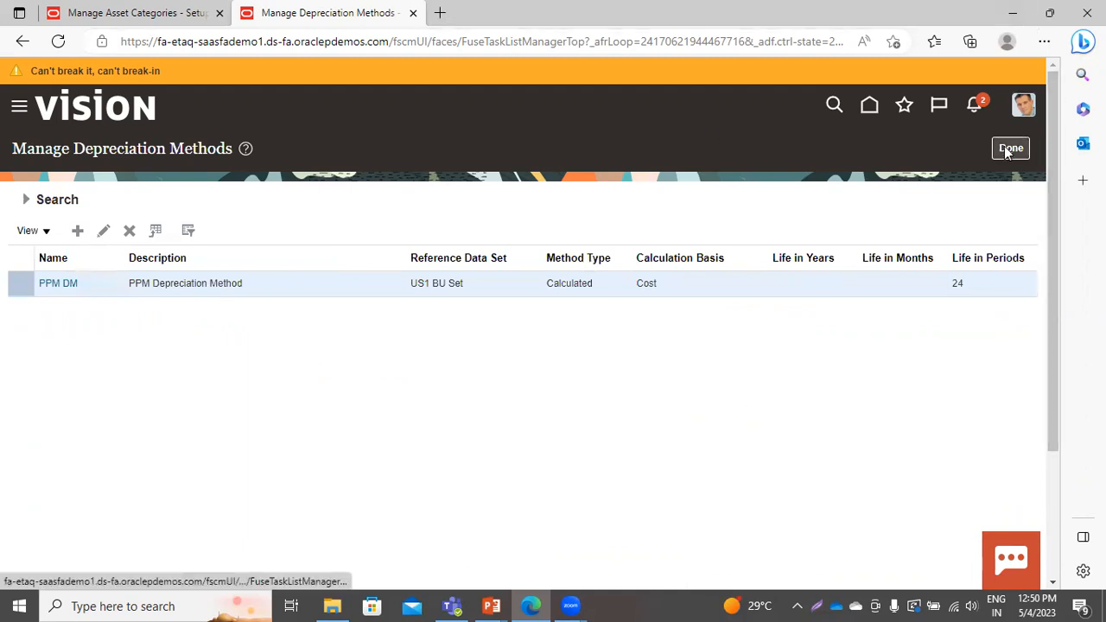
Return to the asset category and review the PPM ASSET BOOK default rule details, checking the prorate convention choices again
click(140, 9)
scroll(370, 343, down, 3)
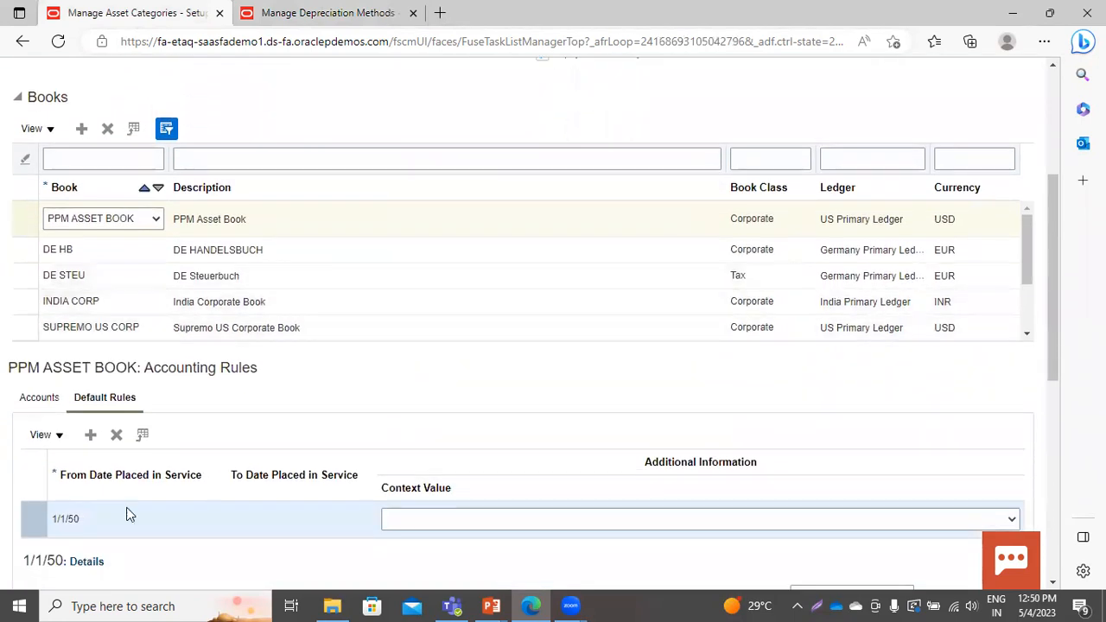
scroll(335, 416, down, 6)
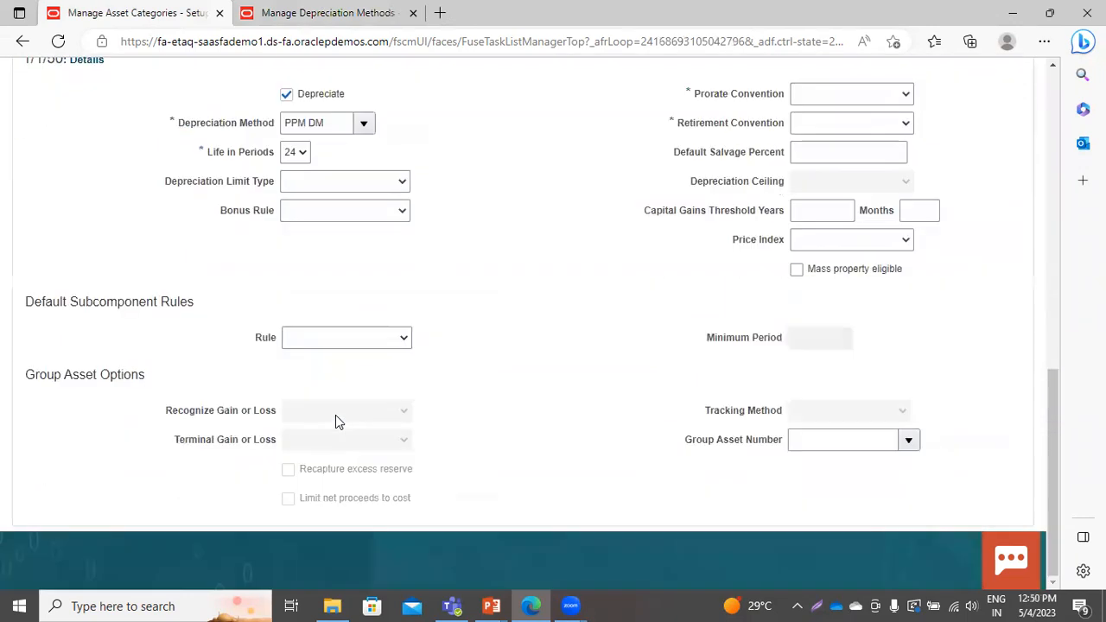
scroll(335, 421, up, 2)
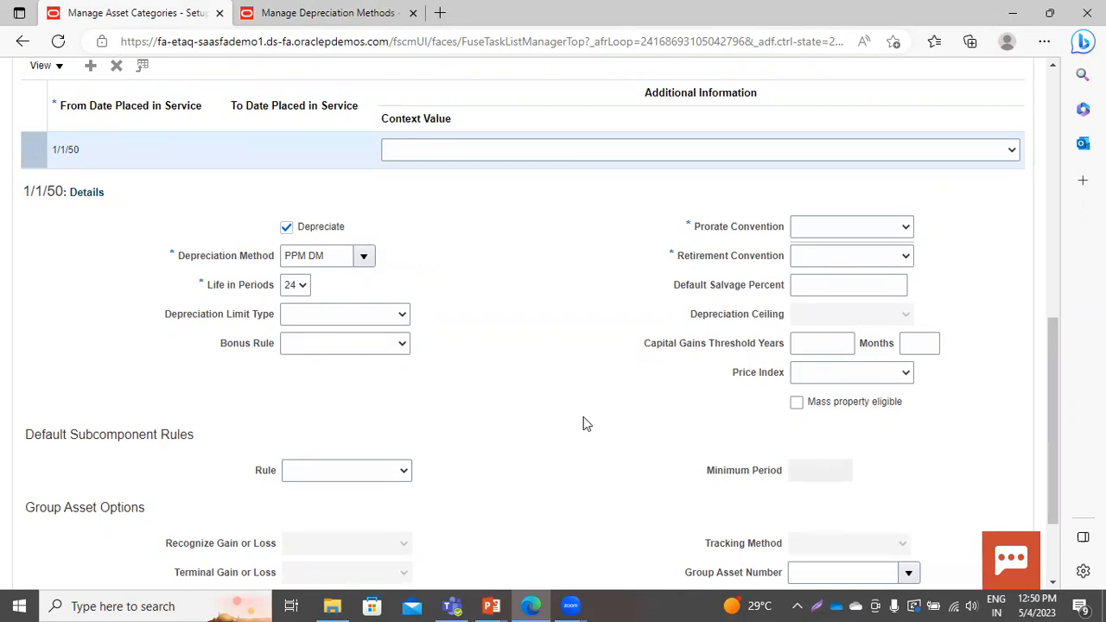
click(858, 226)
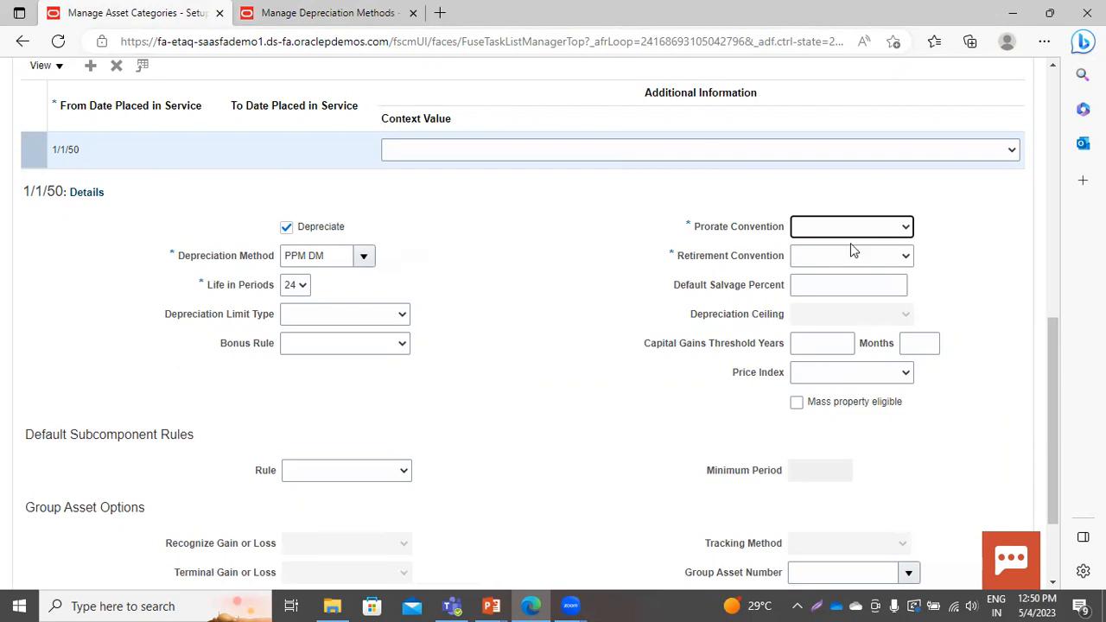
Leave the depreciation methods in the second browser tab, reload the Financials setup and list the Fixed Assets tasks
key(ctrl+Tab)
key(ctrl+Tab)
key(ctrl+Tab)
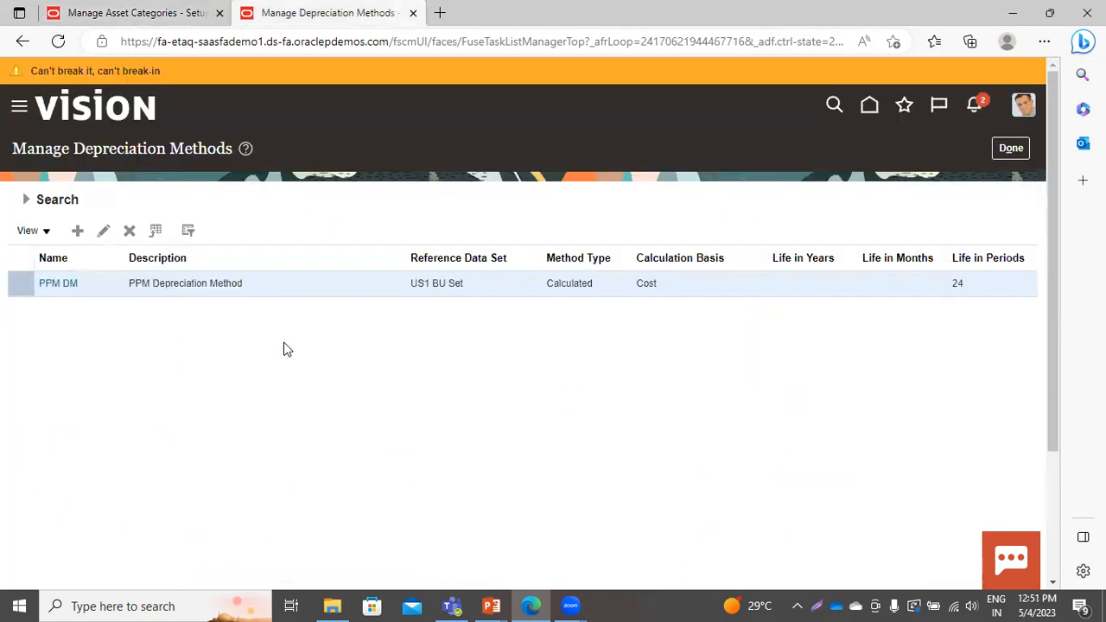
click(1011, 148)
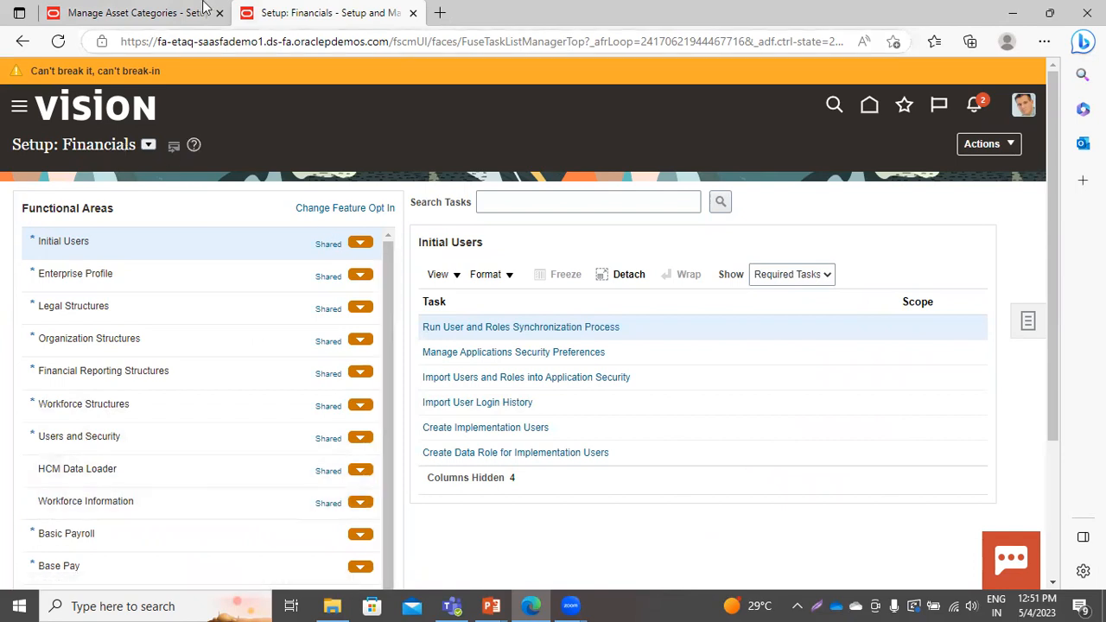
click(59, 43)
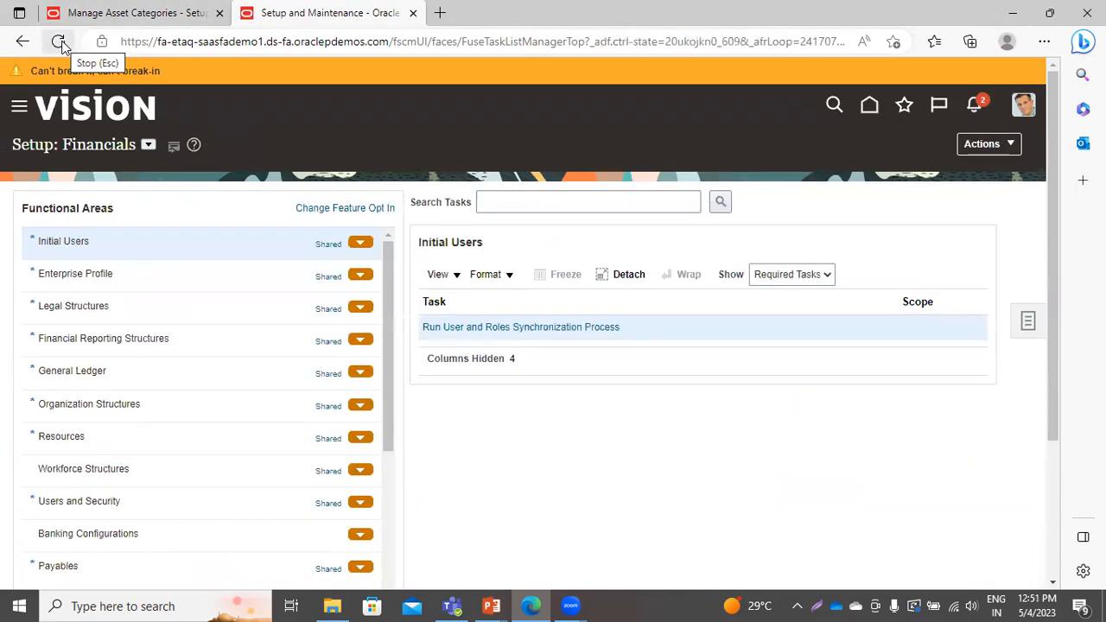
scroll(5, 296, down, 2)
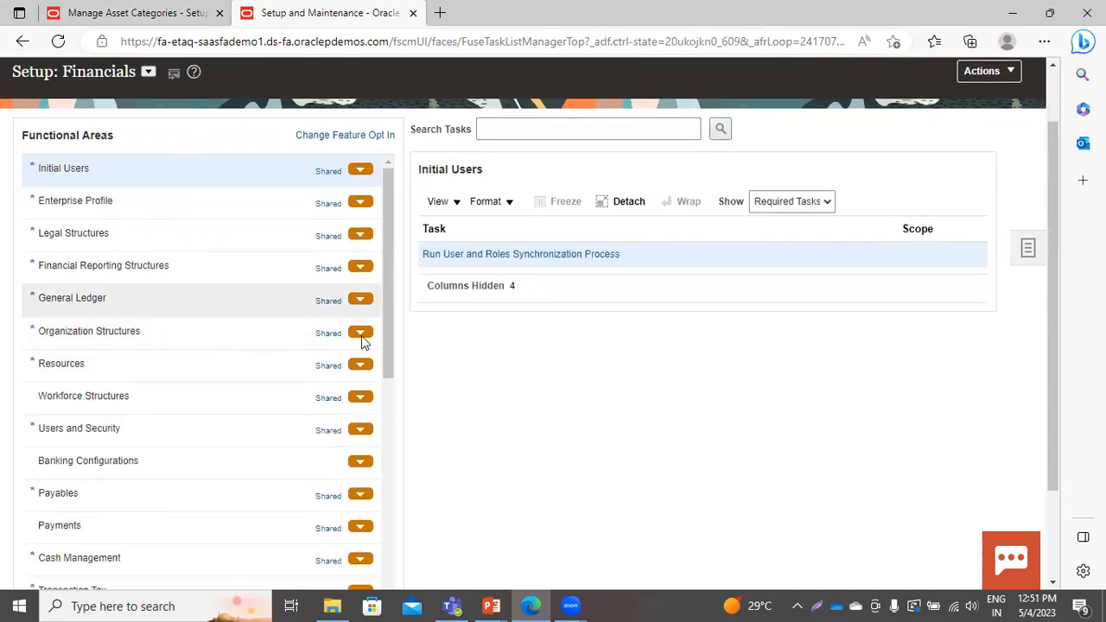
click(393, 488)
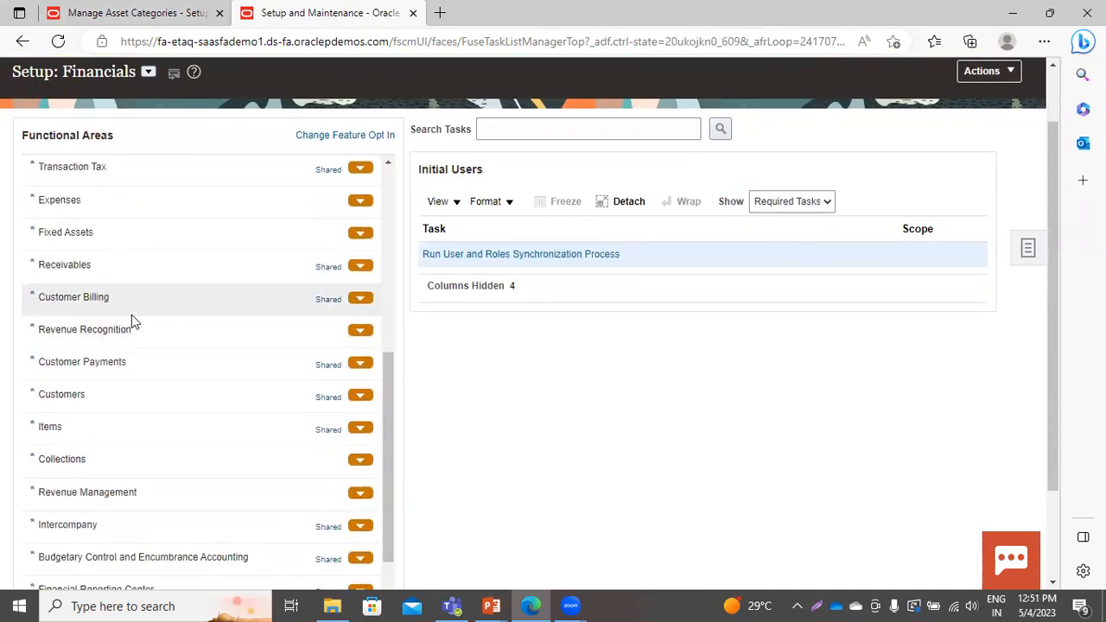
click(98, 243)
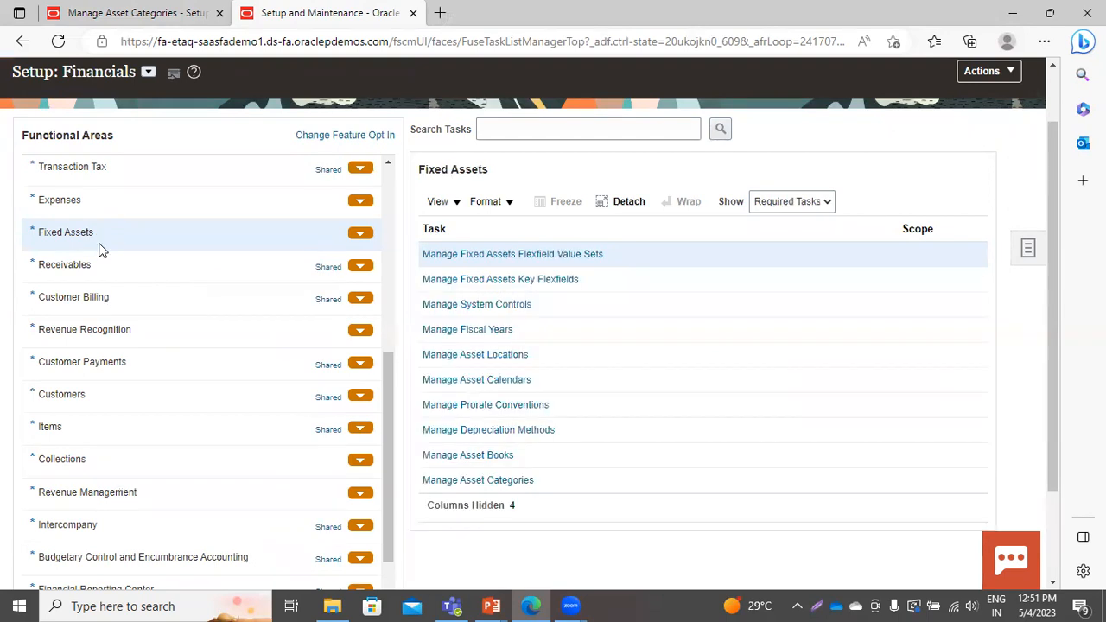
Open PPM Fiscal Year from Manage Fiscal Years, examine its year date ranges, then save and return to the setup tasks
click(489, 329)
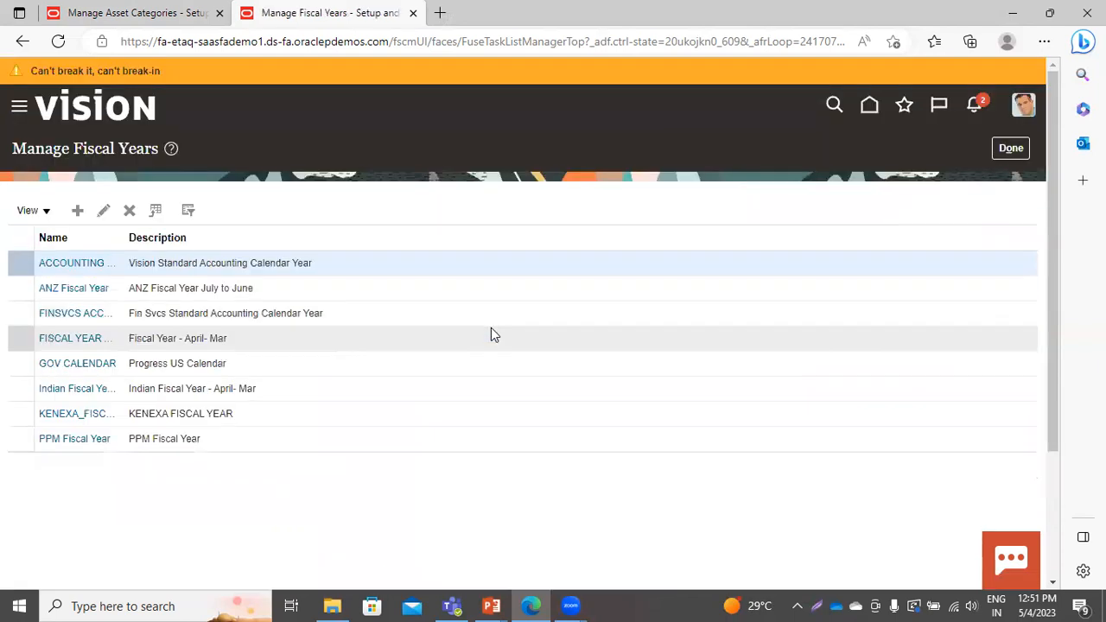
click(19, 437)
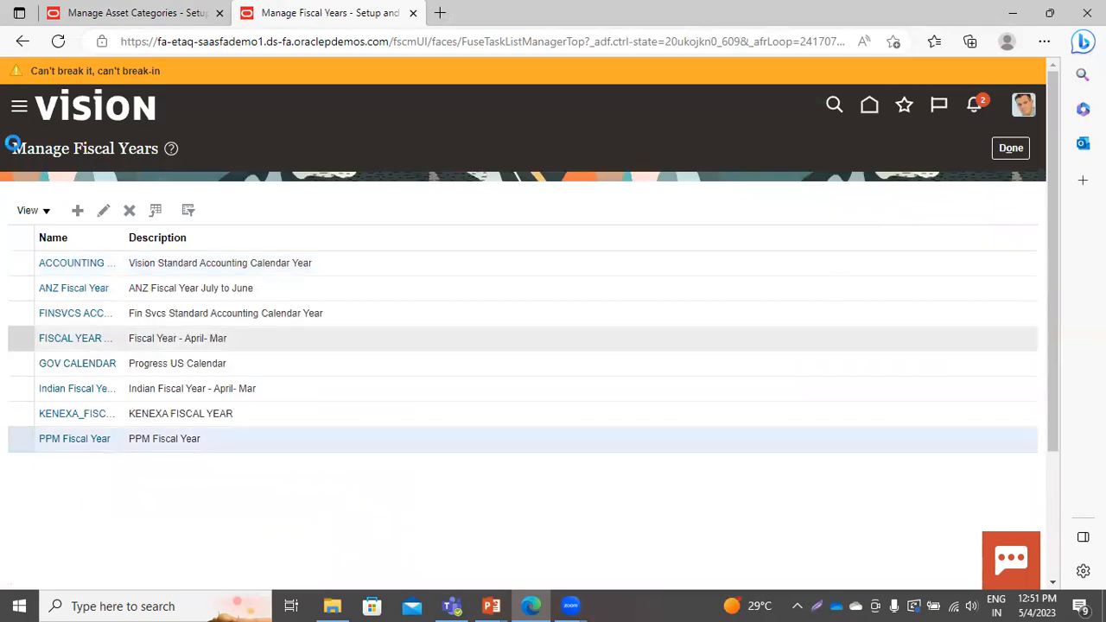
click(105, 213)
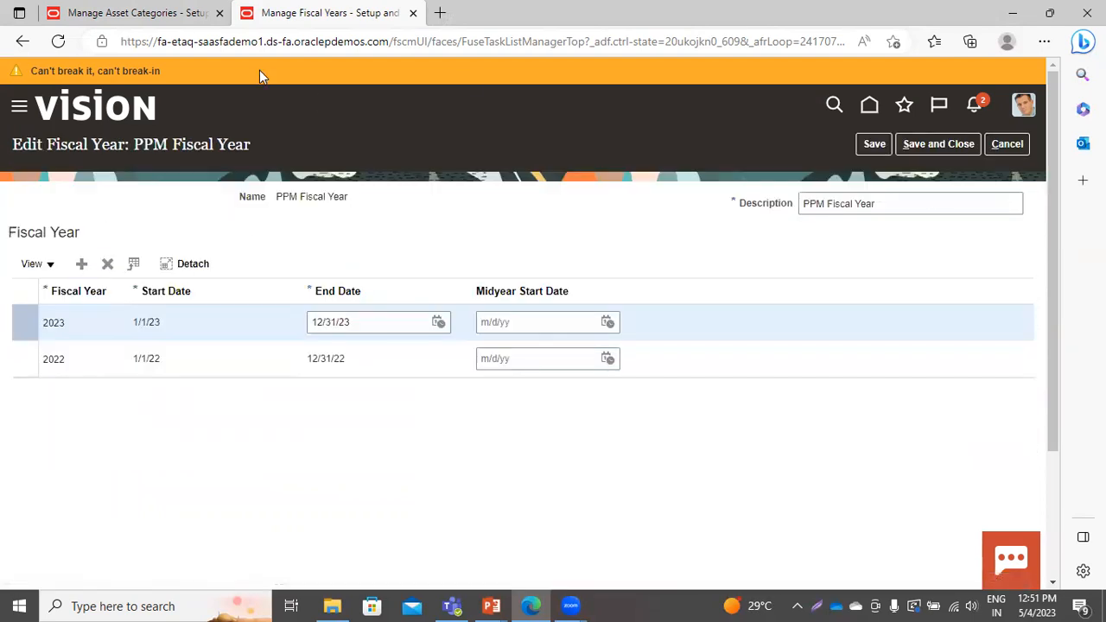
click(946, 144)
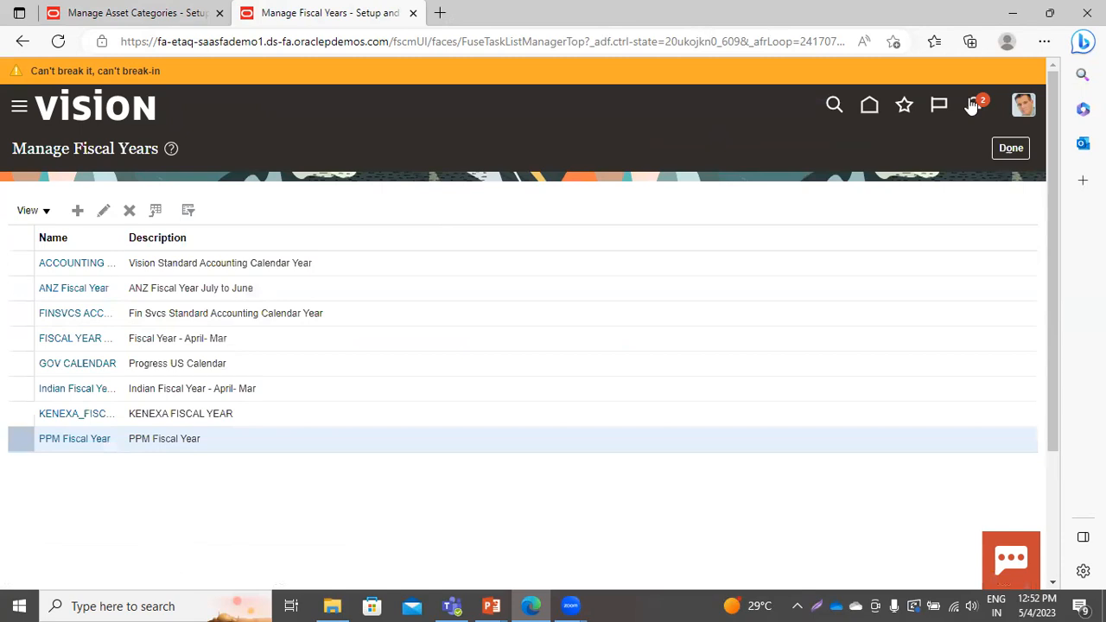
click(1009, 148)
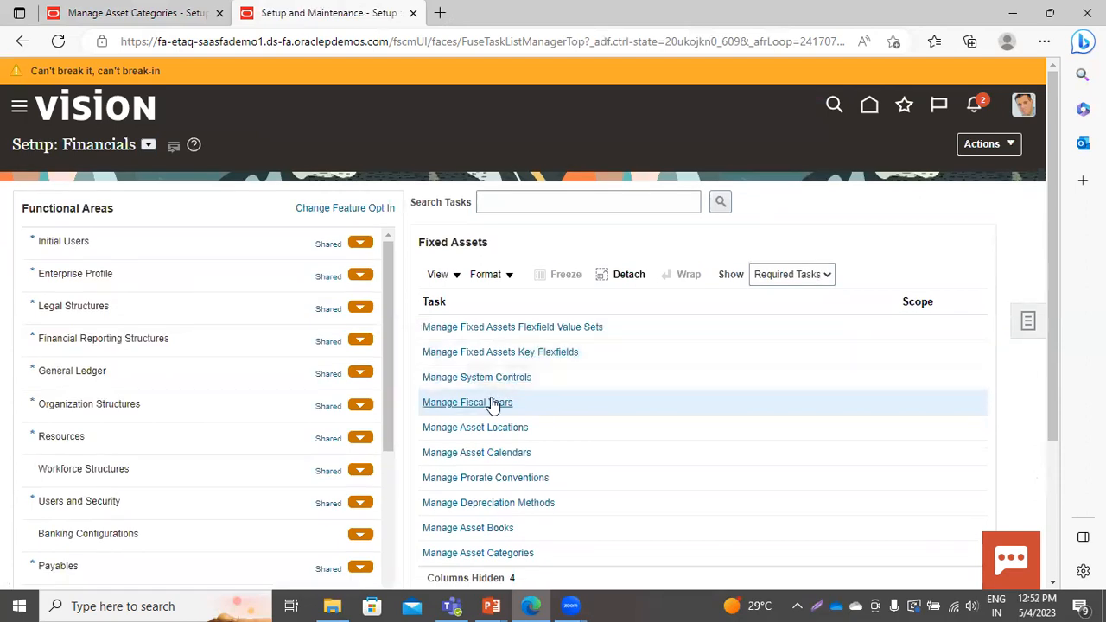
Open the PPM Asset CAL asset calendar, examine its fiscal year and periods, then close it and reload the Financials setup
click(469, 454)
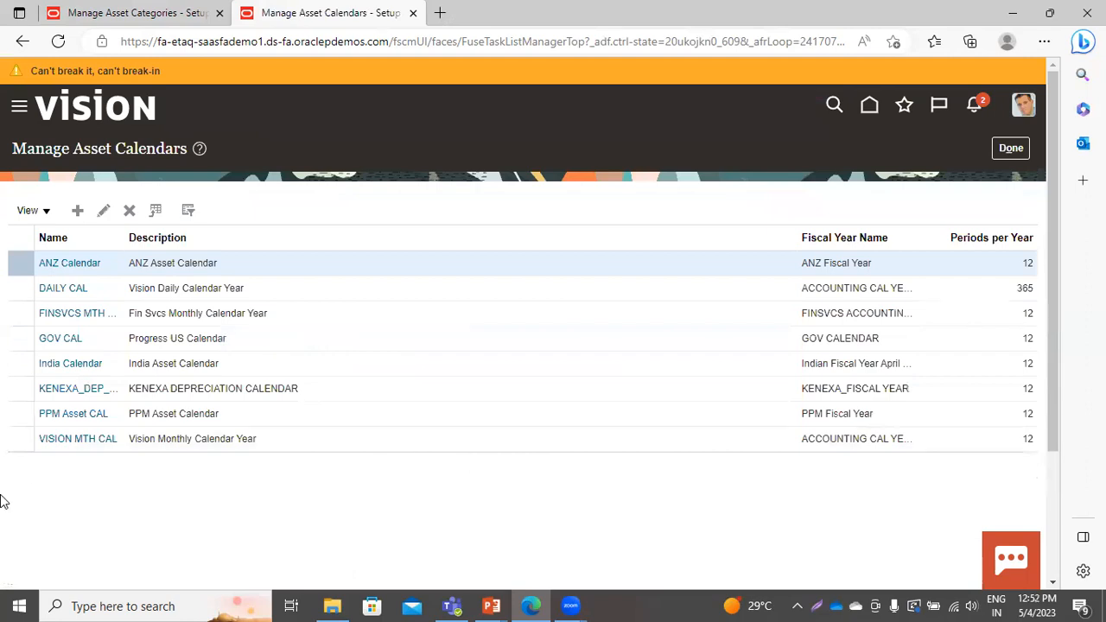
click(24, 415)
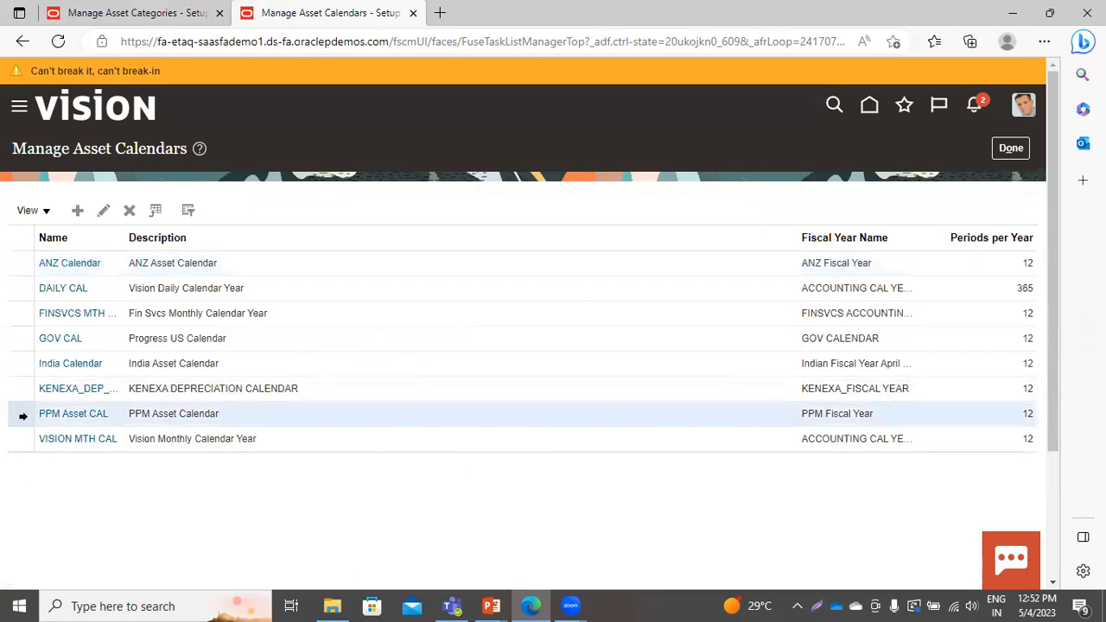
click(111, 216)
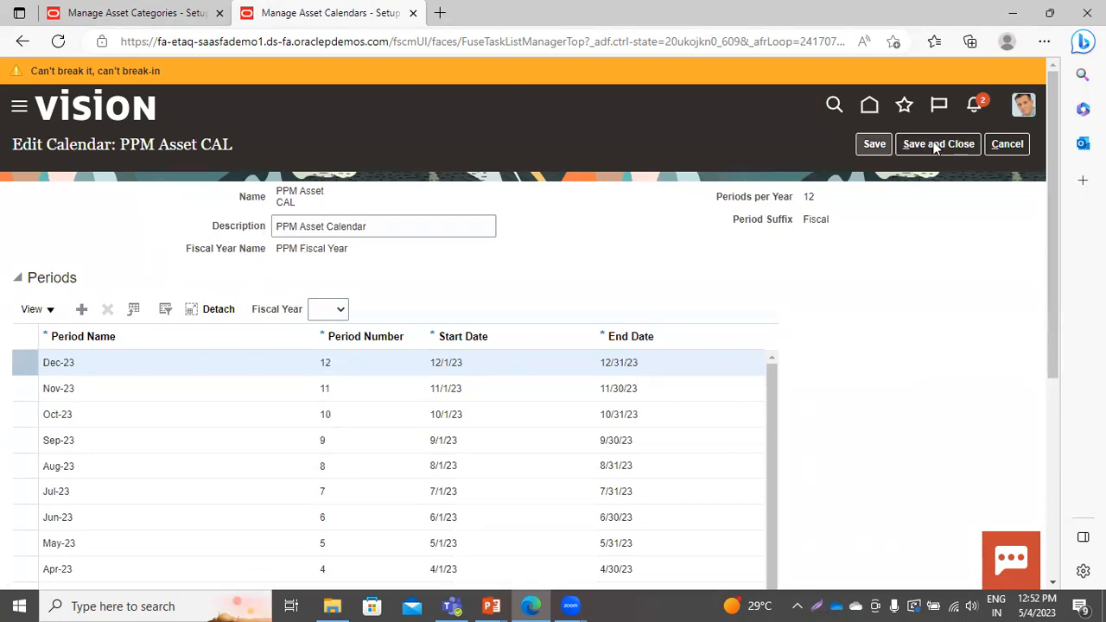
click(974, 144)
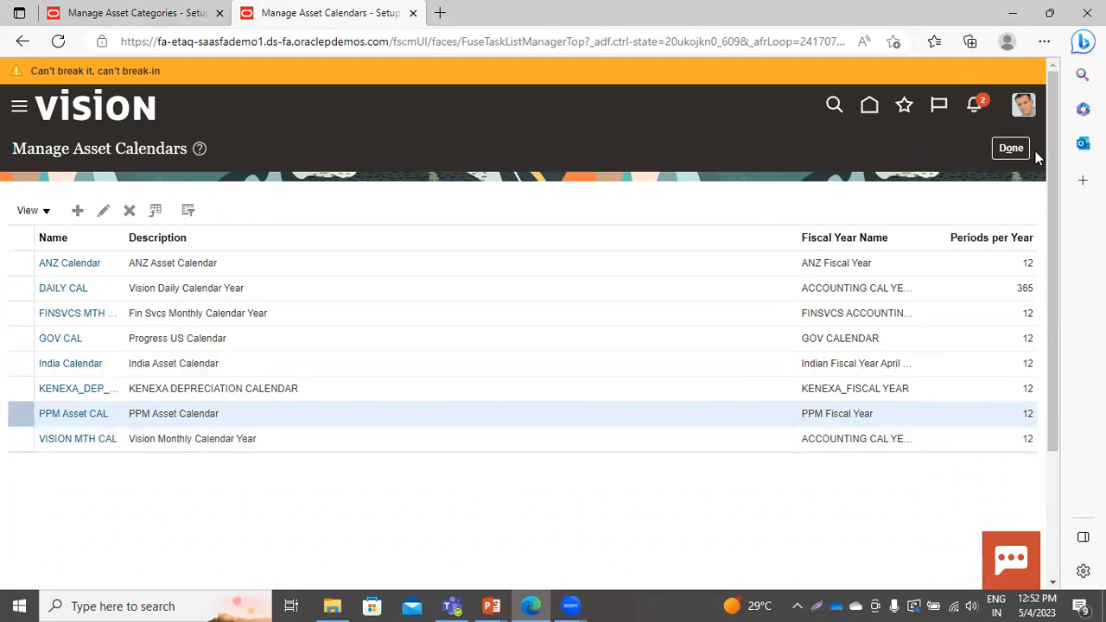
click(1012, 152)
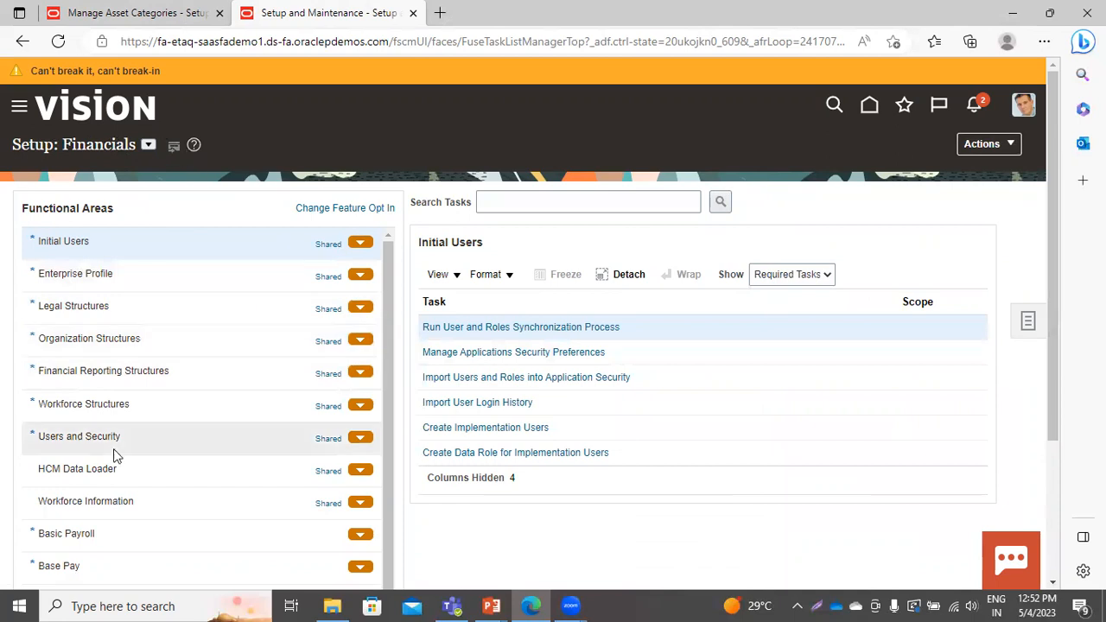
click(63, 50)
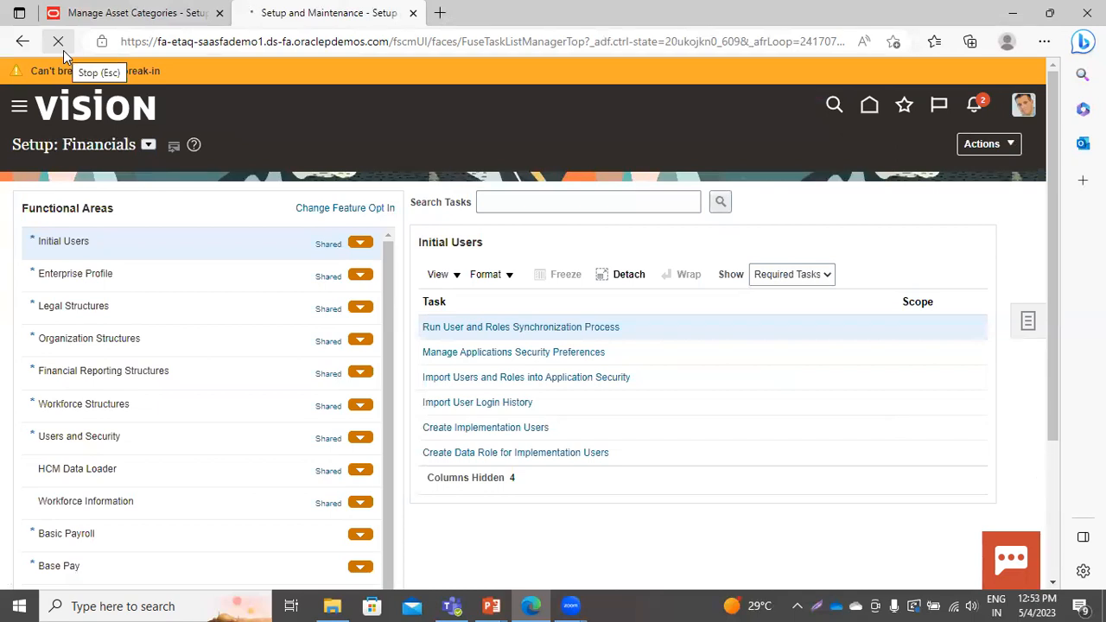
Return to the asset category in the first browser tab and open the full search for the default rule's depreciation method
click(99, 12)
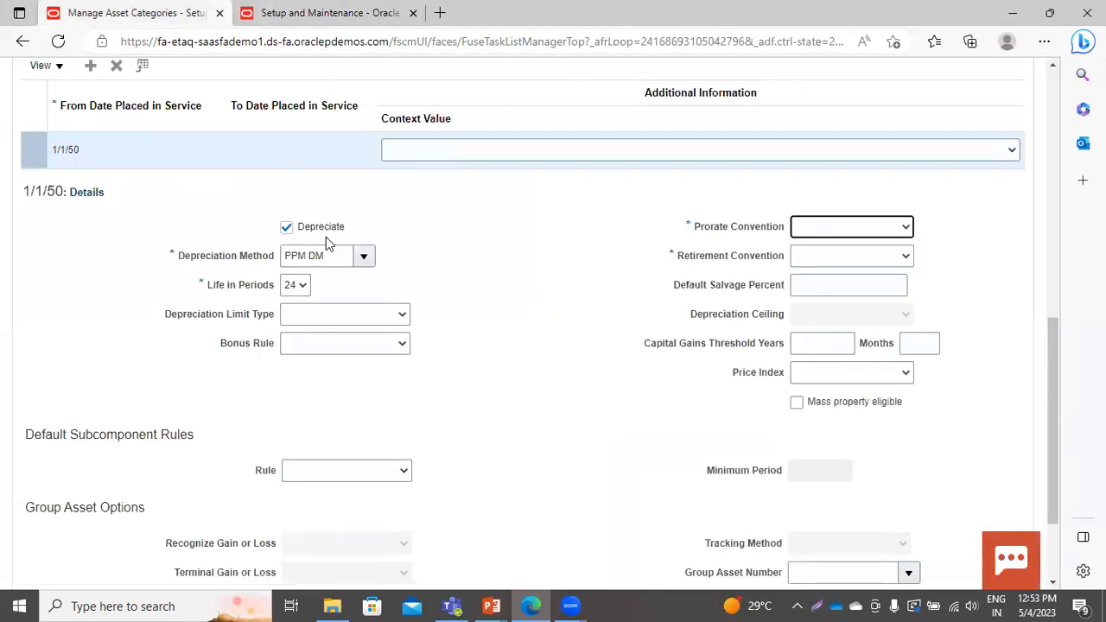
click(362, 257)
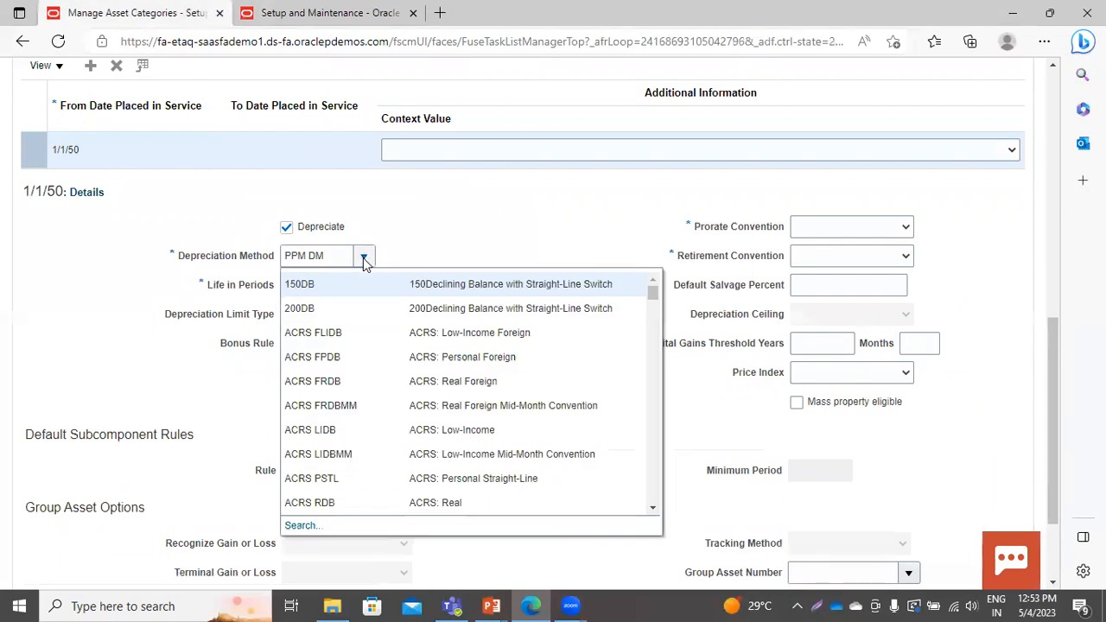
click(304, 526)
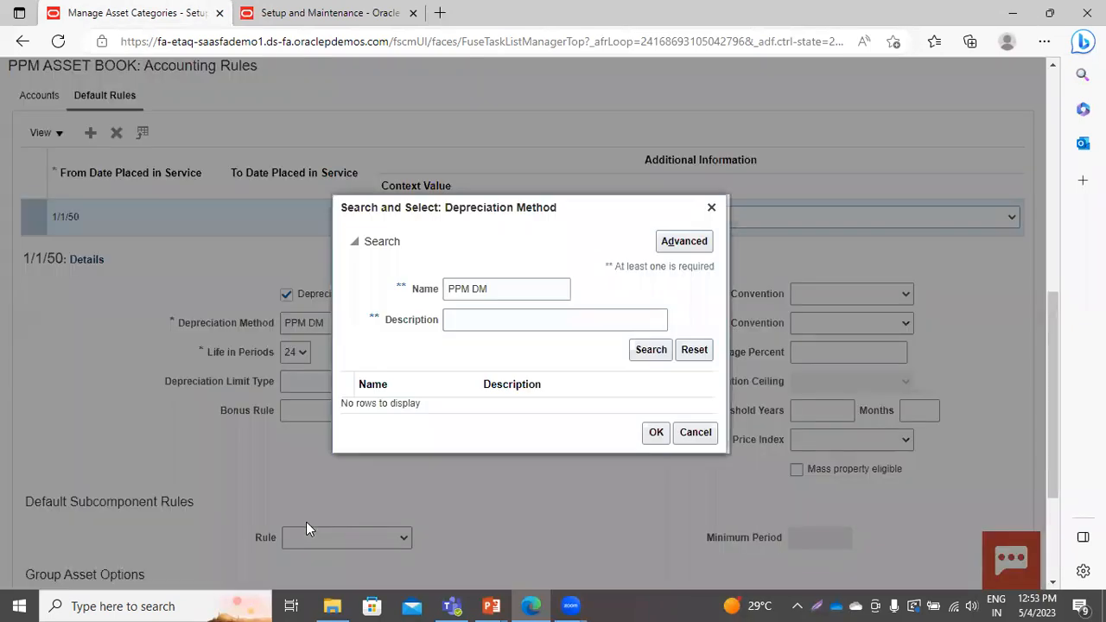
Try searching the depreciation methods by the name %straight%
click(546, 285)
key(ctrl+a)
key(BackSpace)
text(%)
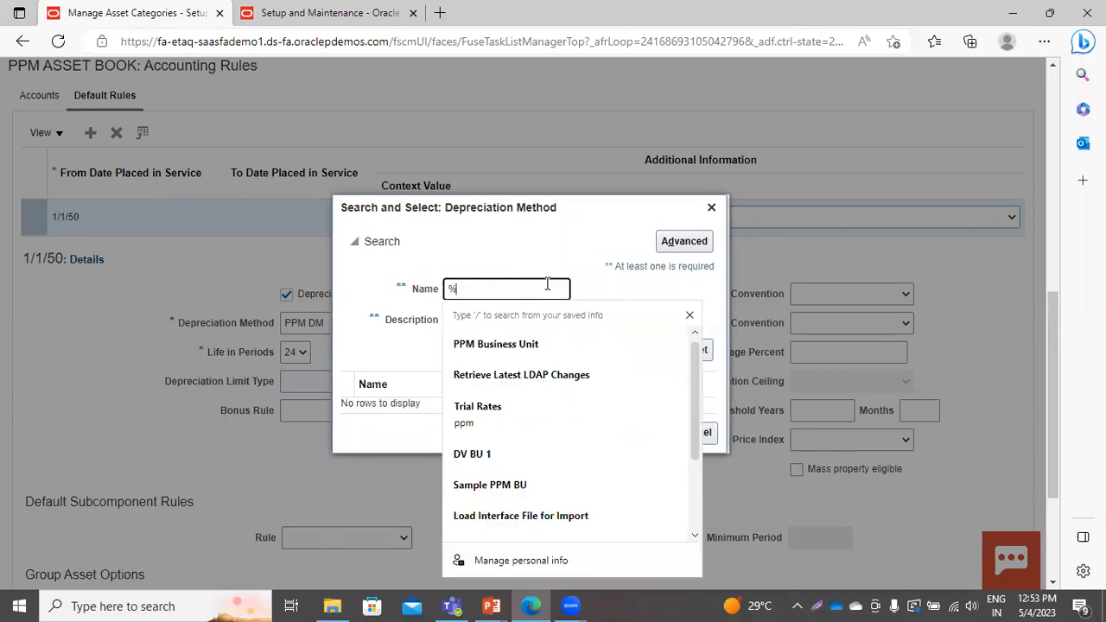
text(straight)
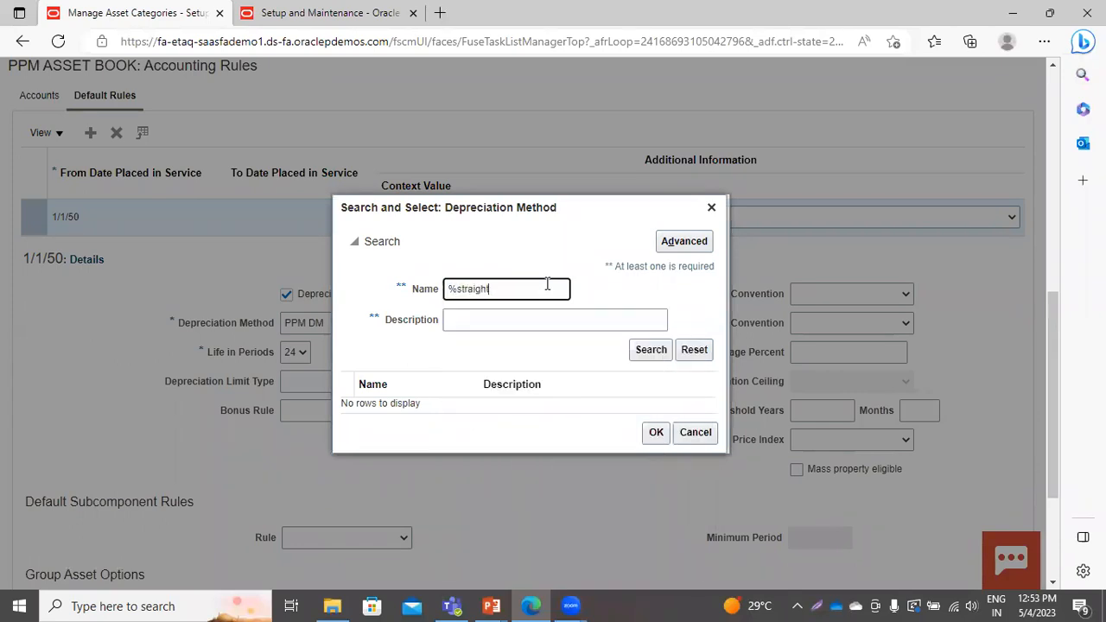
text(%)
key(Return)
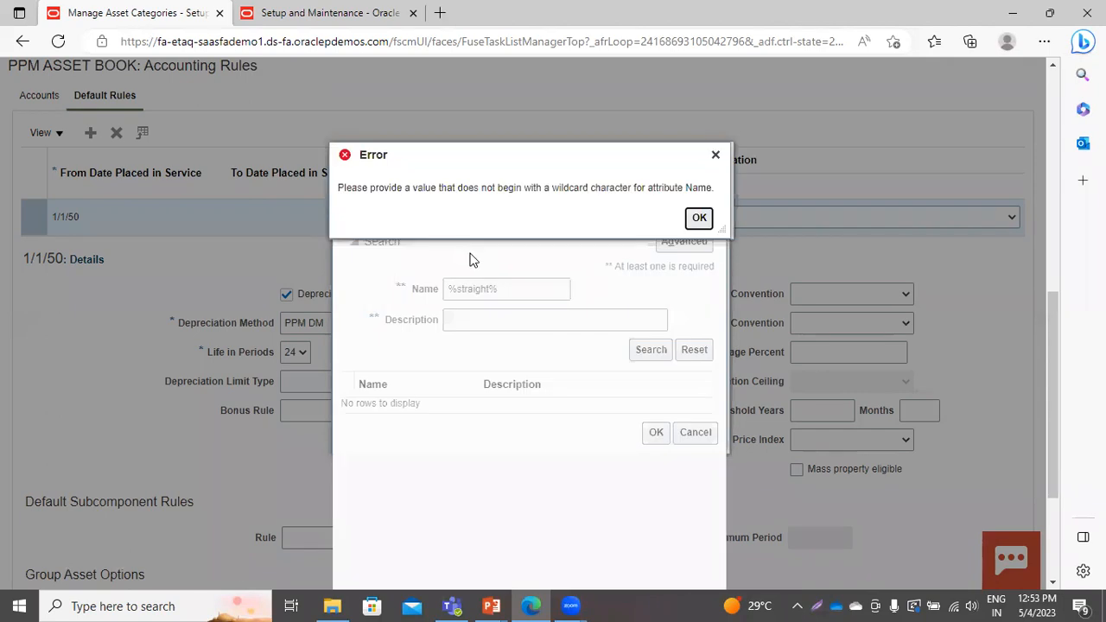
click(713, 155)
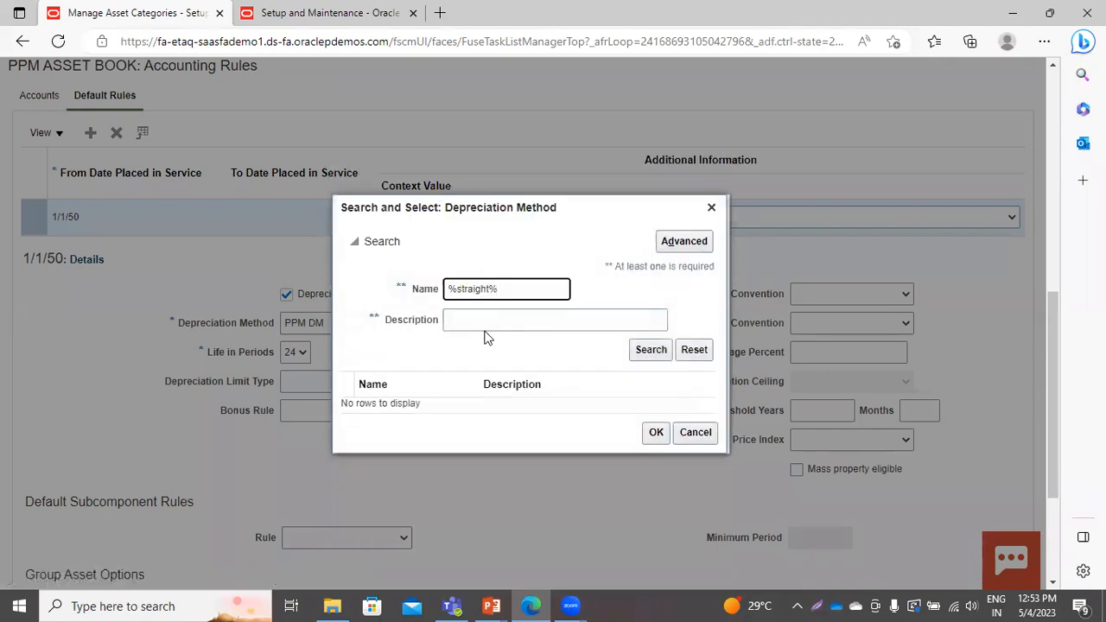
Replace the name criterion with SLM and search the depreciation methods
key(BackSpace)
key(BackSpace)
key(BackSpace)
key(BackSpace)
key(BackSpace)
key(BackSpace)
key(BackSpace)
key(BackSpace)
key(BackSpace)
key(BackSpace)
text(S)
text(traight)
double_click(501, 285)
key(BackSpace)
text(SLM)
click(643, 356)
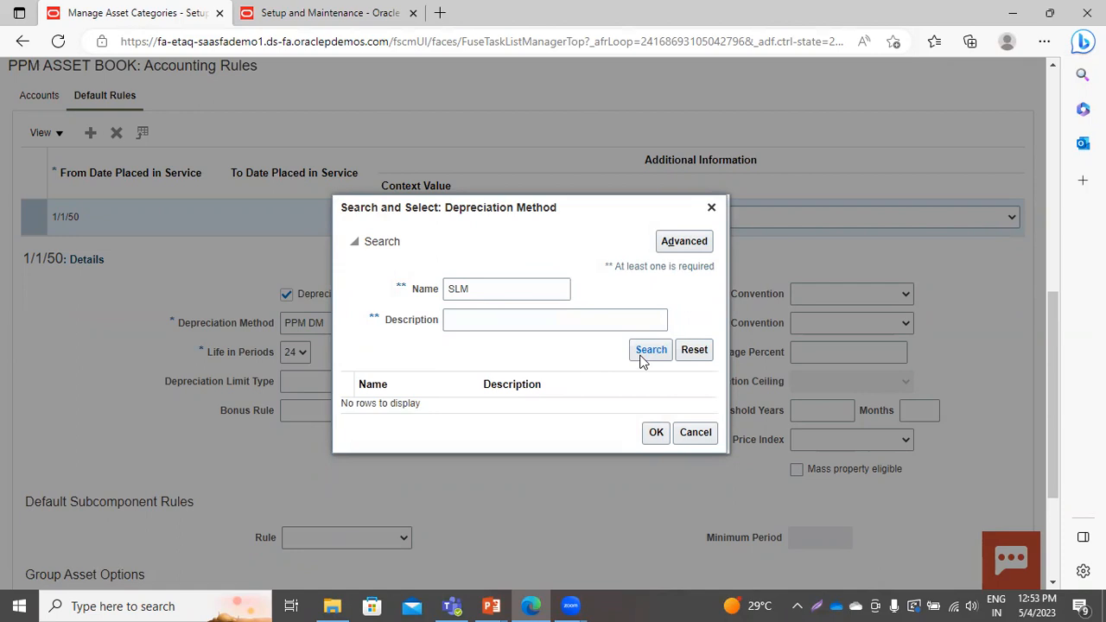
Clear the name criterion, try searching the depreciation methods by the description %SLM%, and clear that criterion too
double_click(563, 289)
key(BackSpace)
click(552, 318)
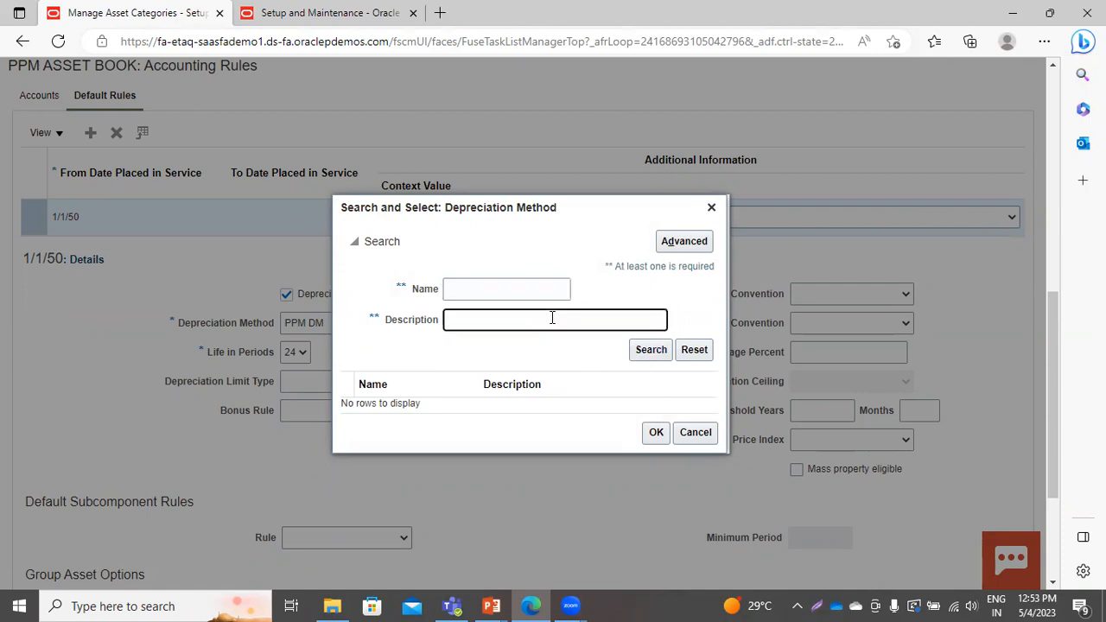
text(%SLM%)
key(Return)
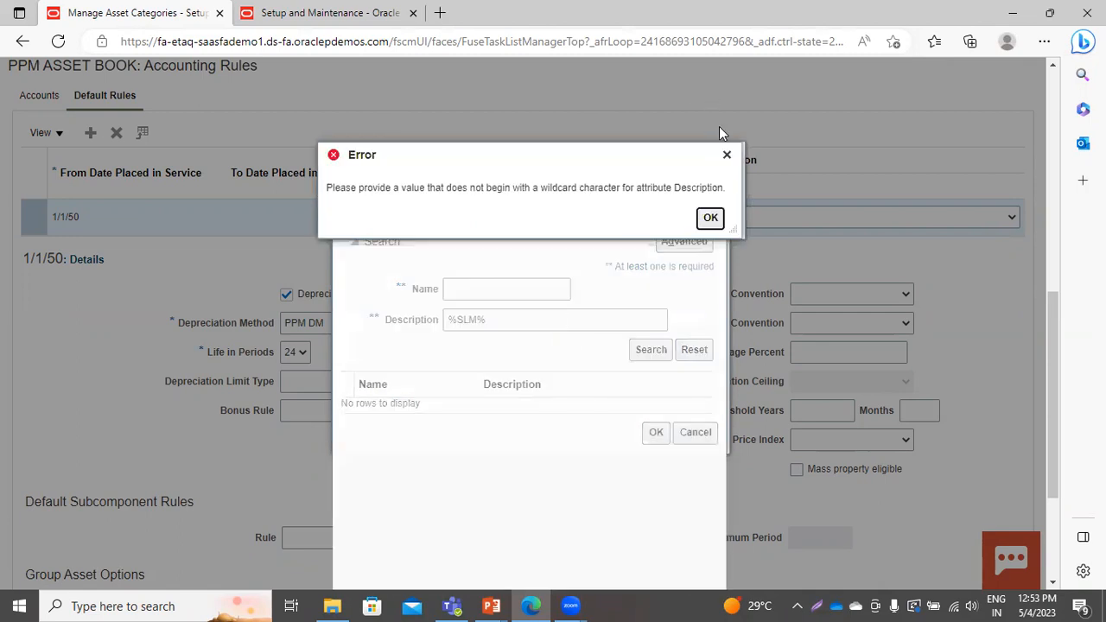
click(726, 154)
key(BackSpace)
key(BackSpace)
key(BackSpace)
key(BackSpace)
key(BackSpace)
Use the advanced search to list depreciation methods whose Name and Description are both set to Is not blank
click(686, 246)
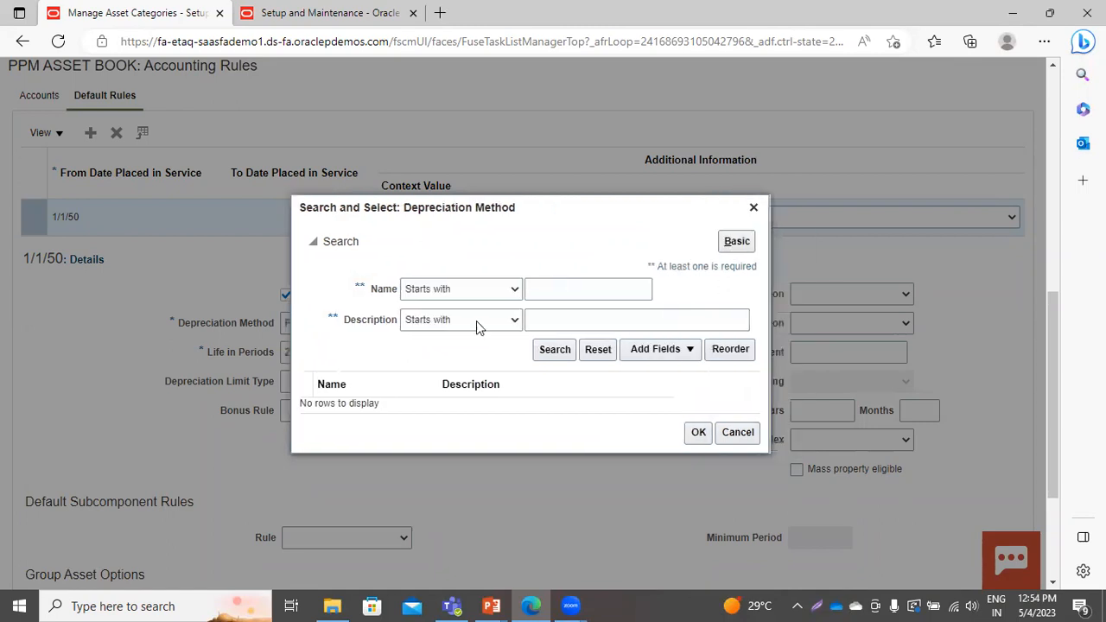
click(469, 292)
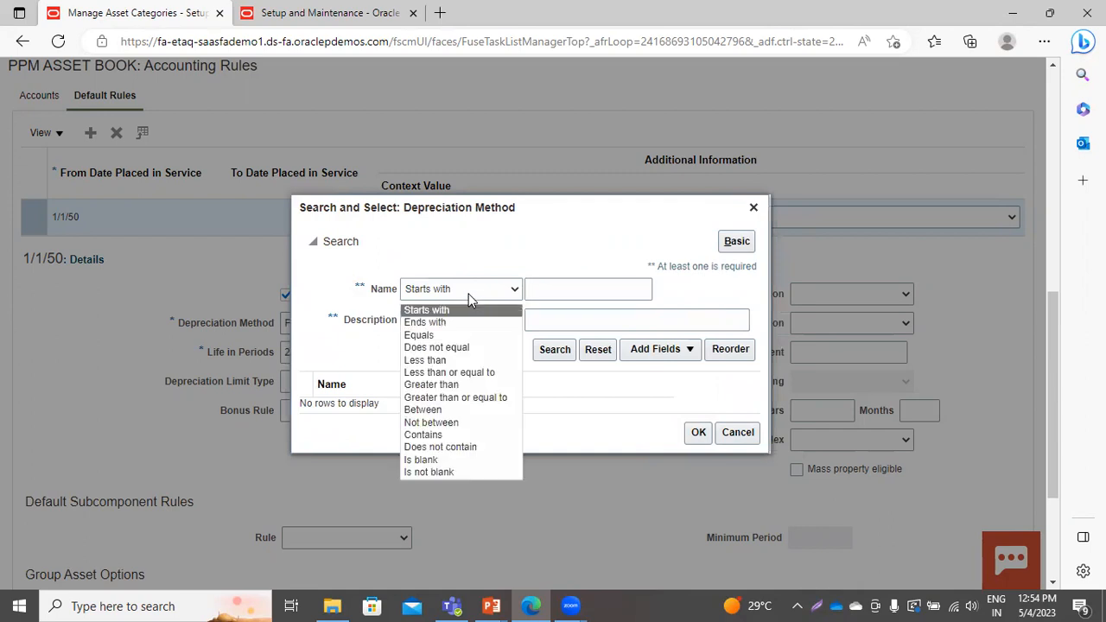
click(443, 473)
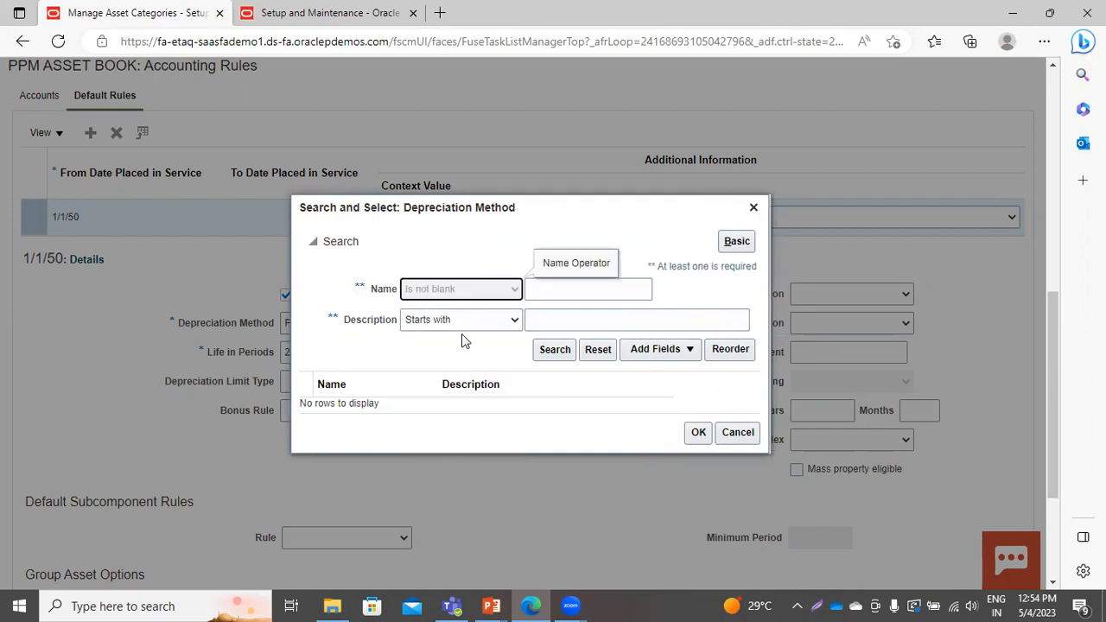
click(465, 320)
click(460, 504)
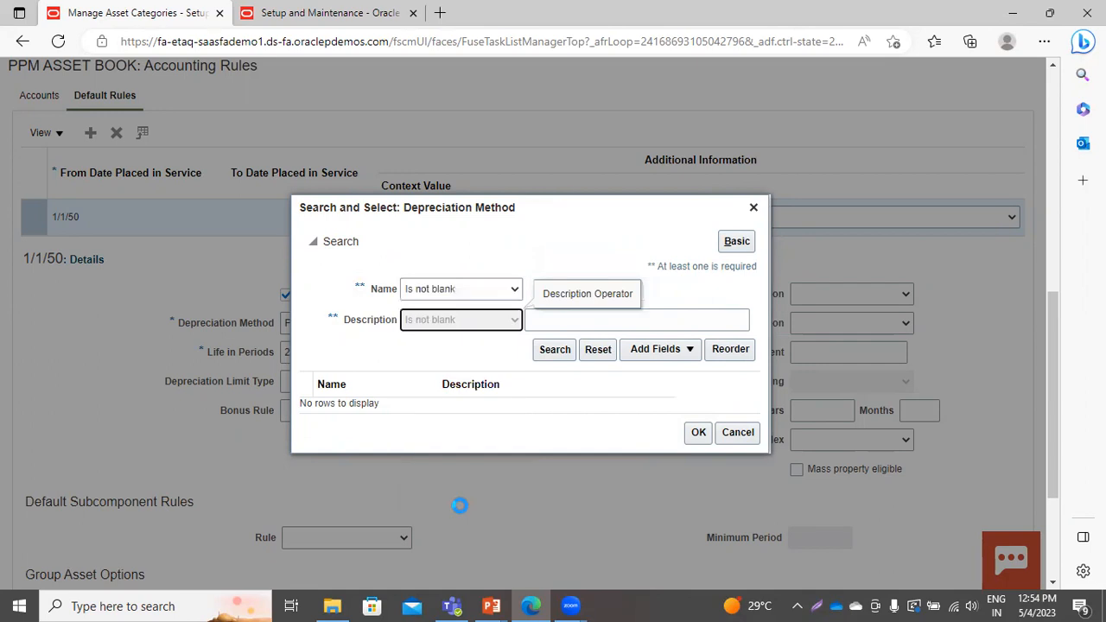
click(545, 356)
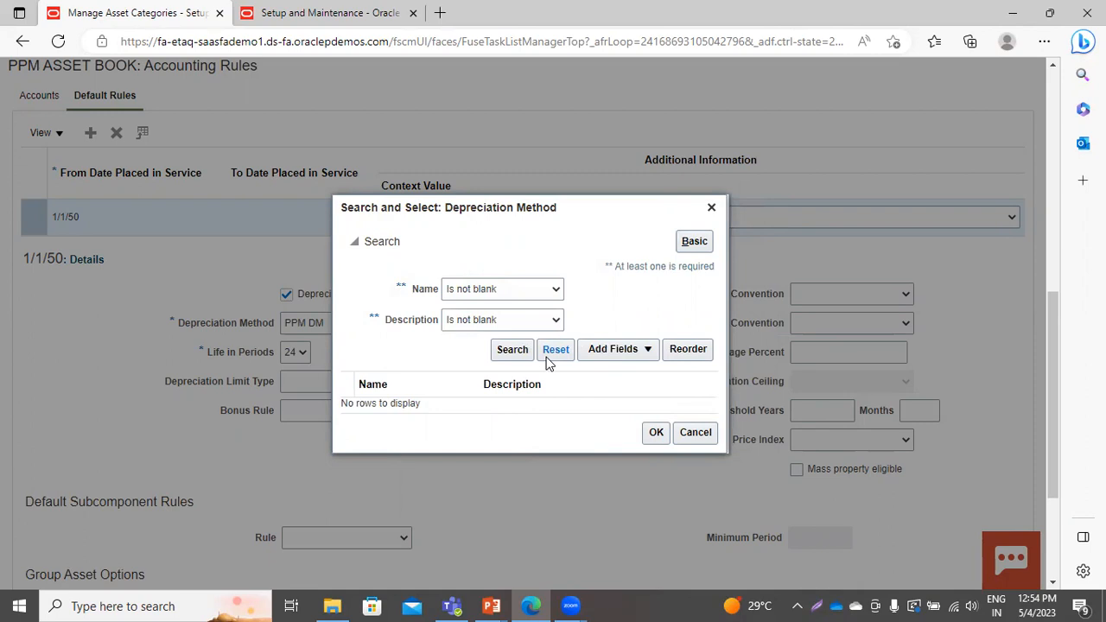
click(516, 351)
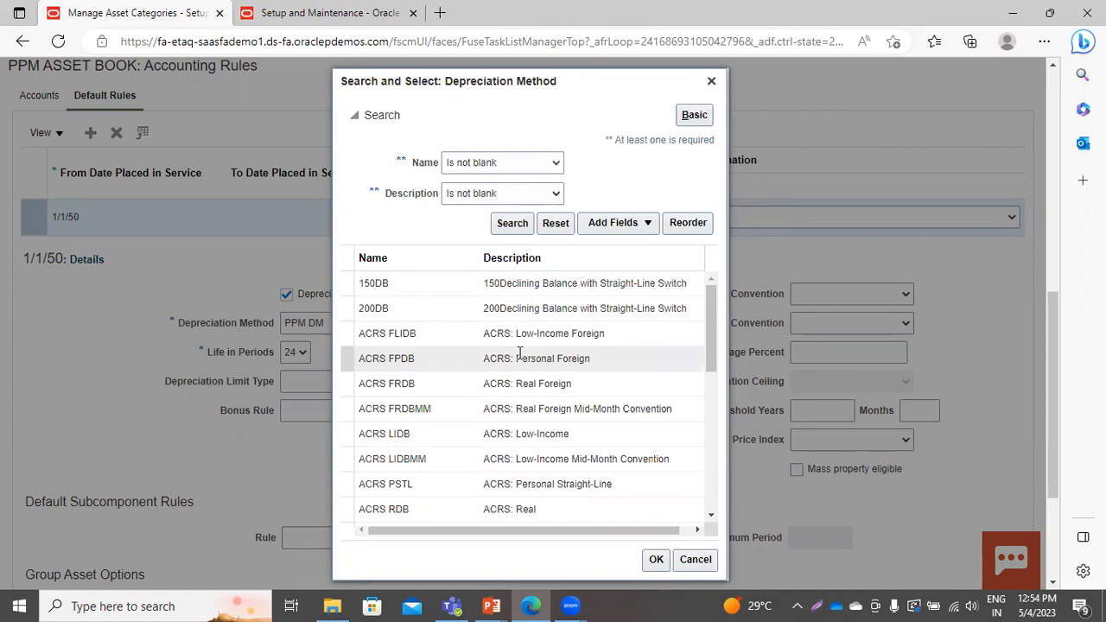
Look through the list of depreciation methods for a straight-line method
drag(709, 349, 683, 567)
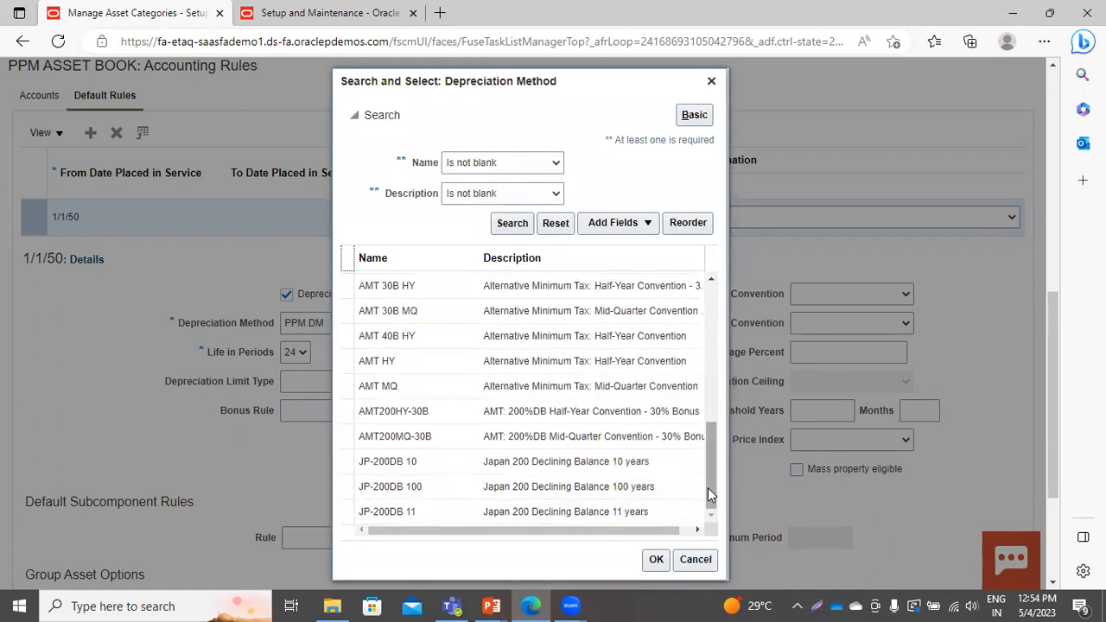
click(710, 518)
drag(710, 519, 710, 519)
click(710, 518)
click(710, 518)
click(710, 519)
click(710, 518)
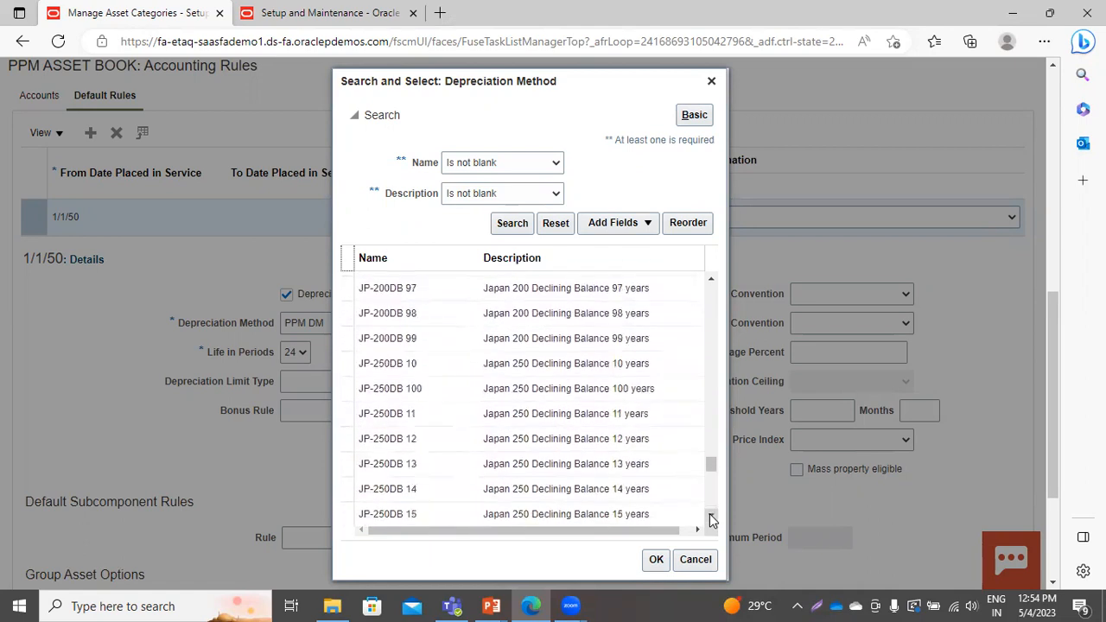
drag(712, 464, 724, 534)
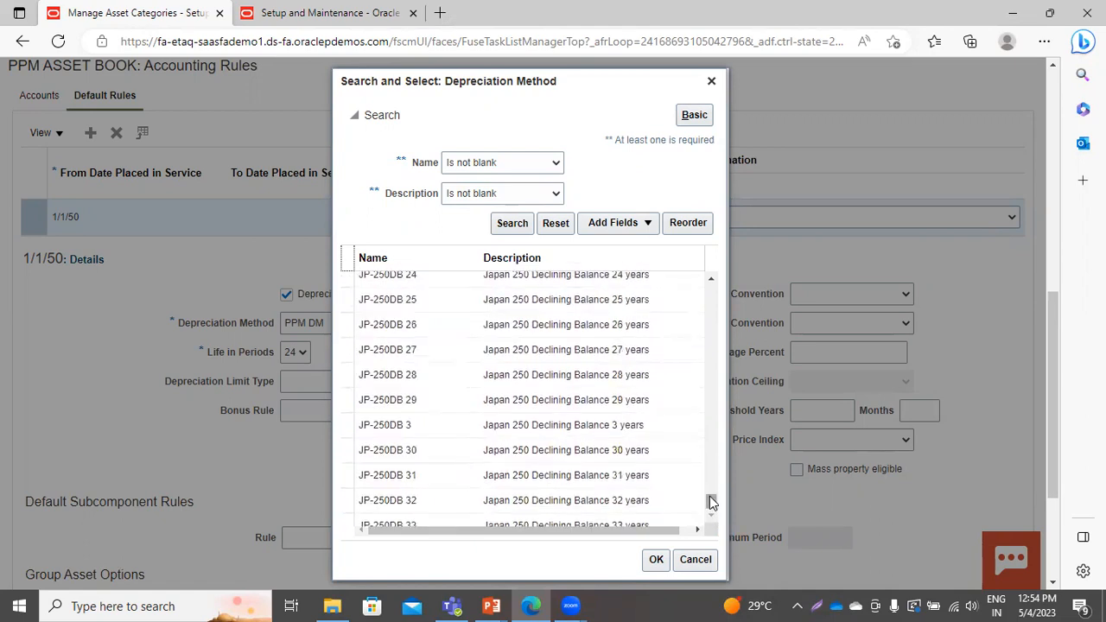
scroll(711, 501, down, 7)
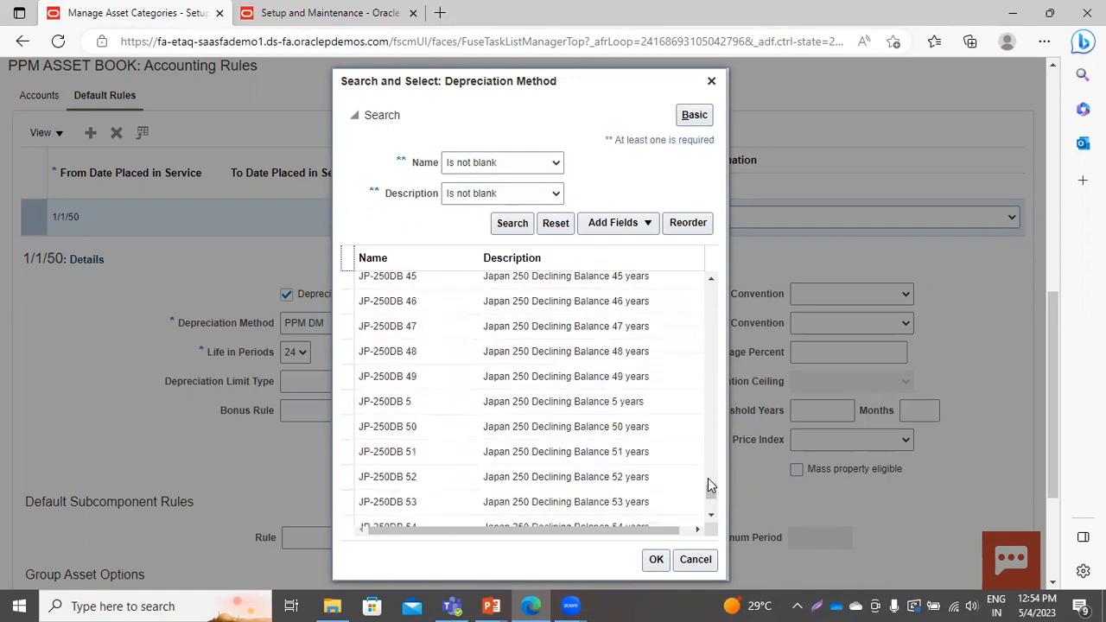
scroll(713, 518, down, 2)
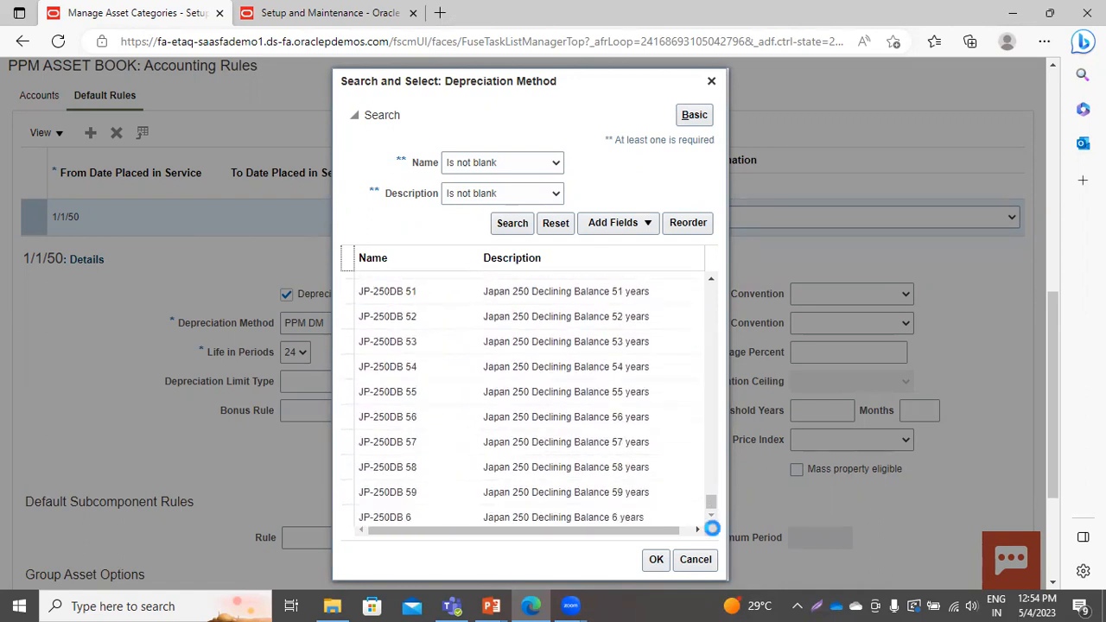
drag(706, 476, 706, 525)
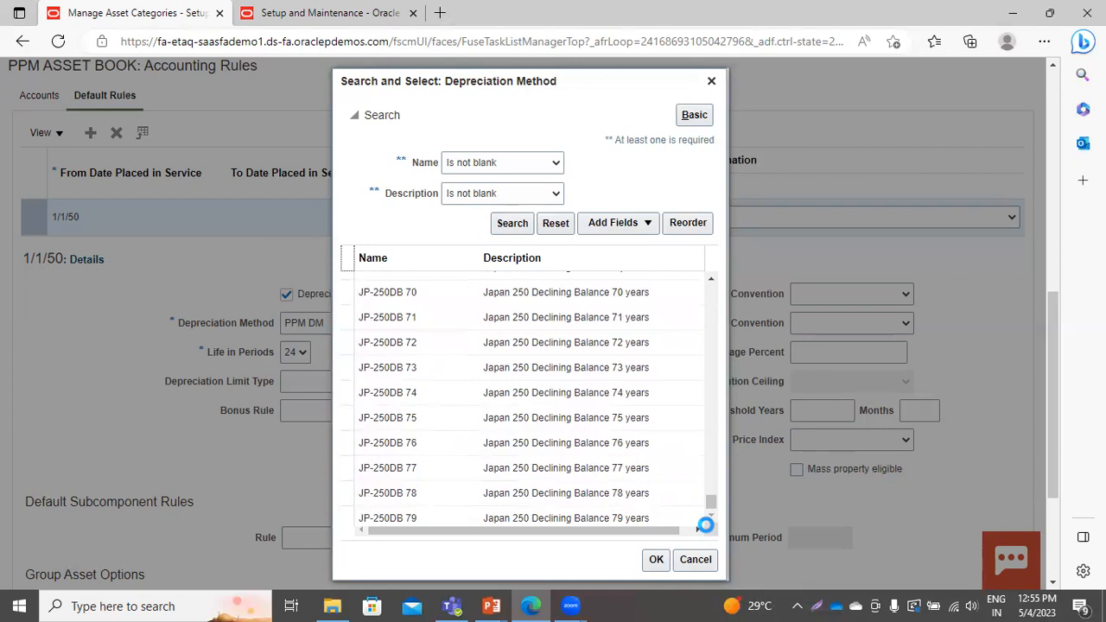
click(711, 512)
click(711, 512)
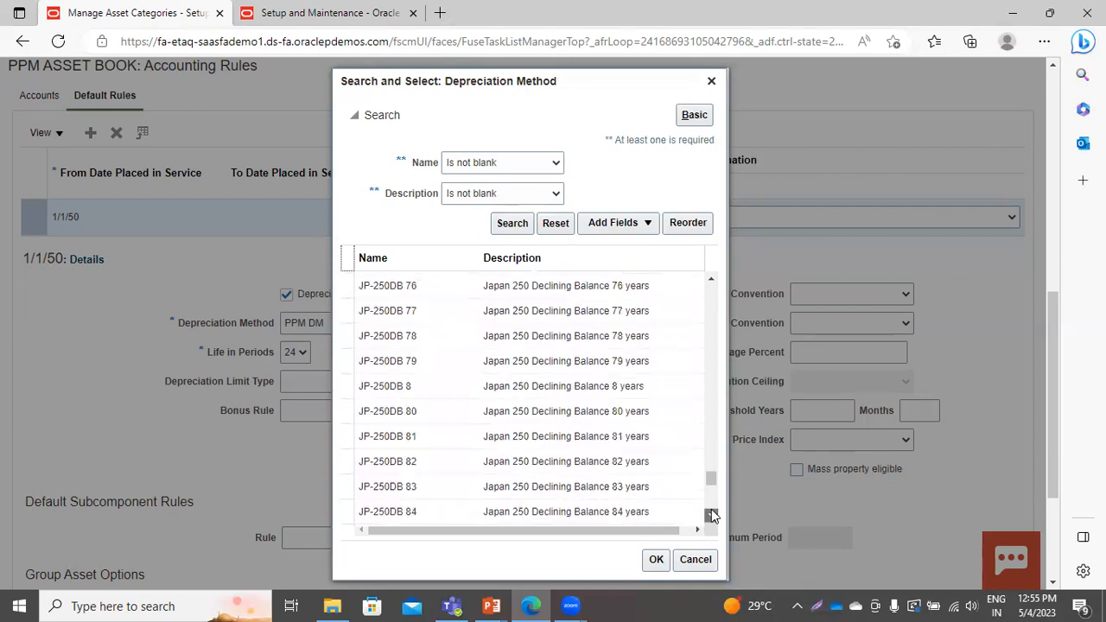
click(711, 516)
click(711, 516)
click(711, 516)
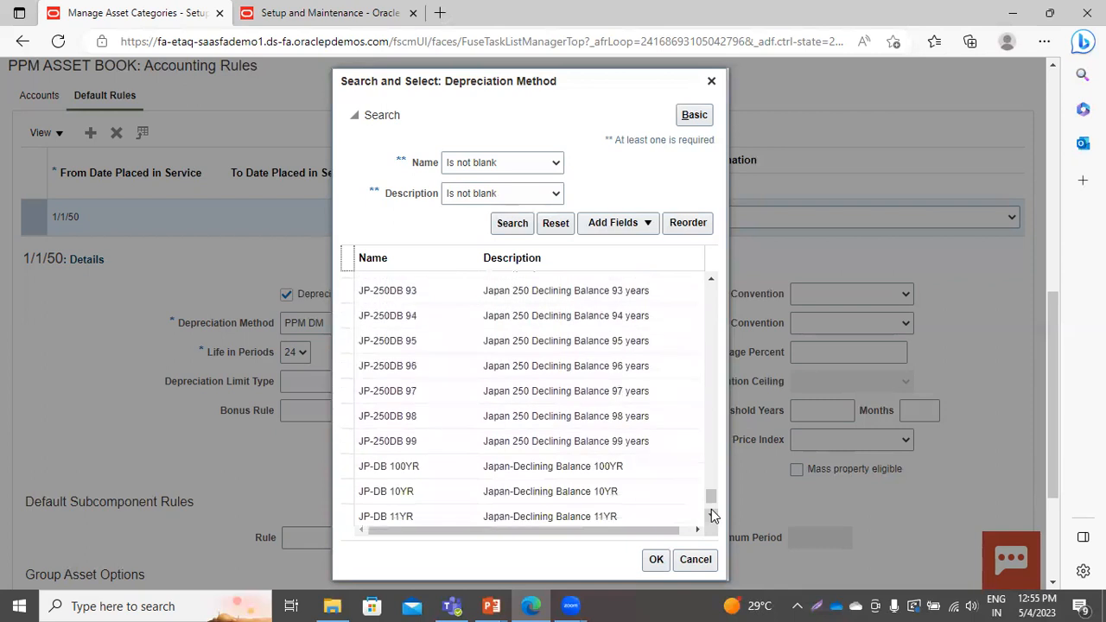
click(711, 515)
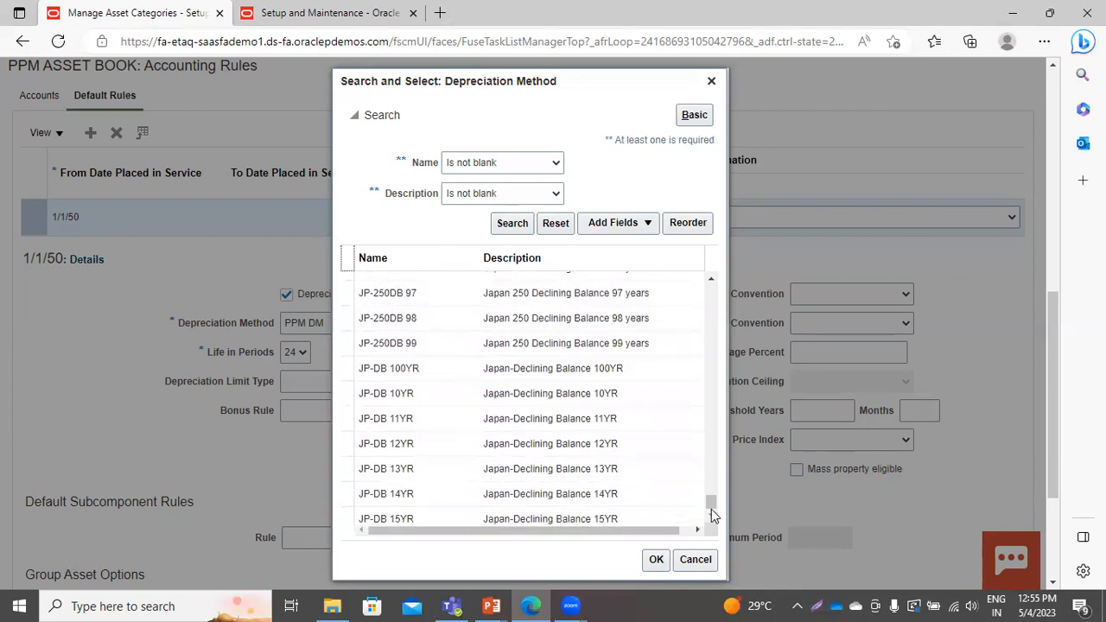
click(711, 516)
click(711, 515)
click(711, 515)
click(711, 516)
click(711, 516)
click(711, 516)
click(711, 515)
click(711, 516)
click(711, 516)
click(711, 515)
click(711, 516)
click(711, 516)
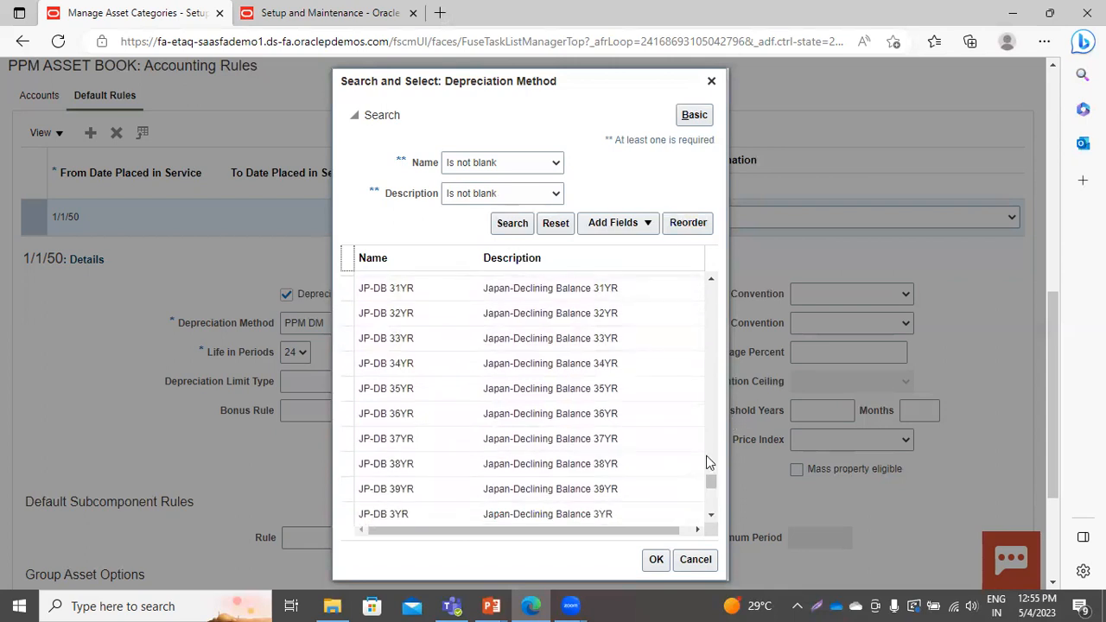
drag(710, 482, 694, 256)
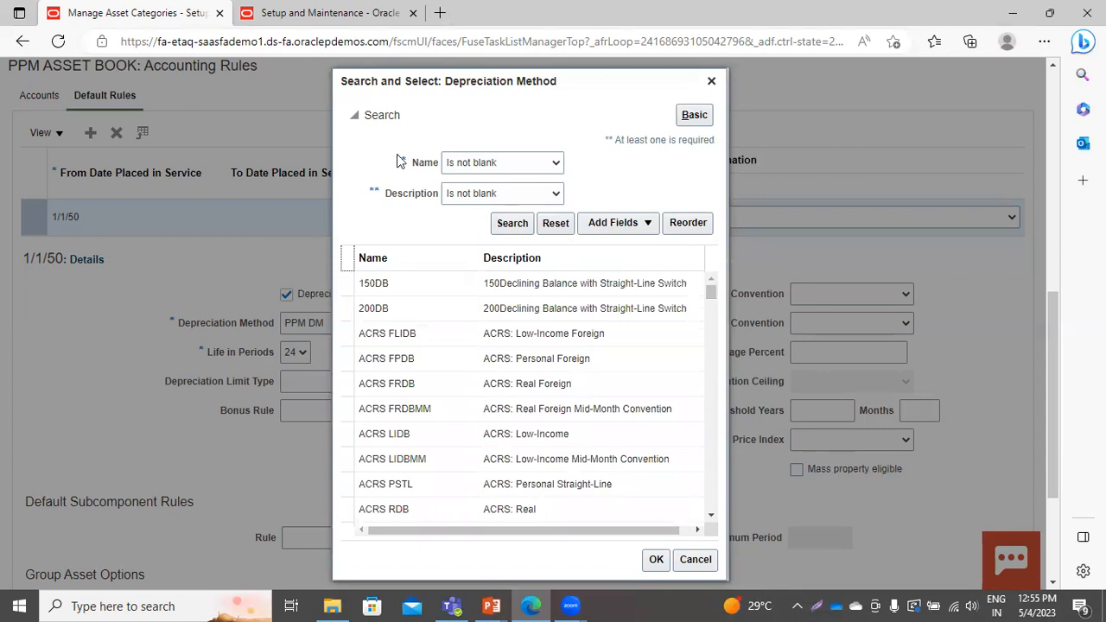
Filter the depreciation methods to those whose description contains Straight
click(525, 166)
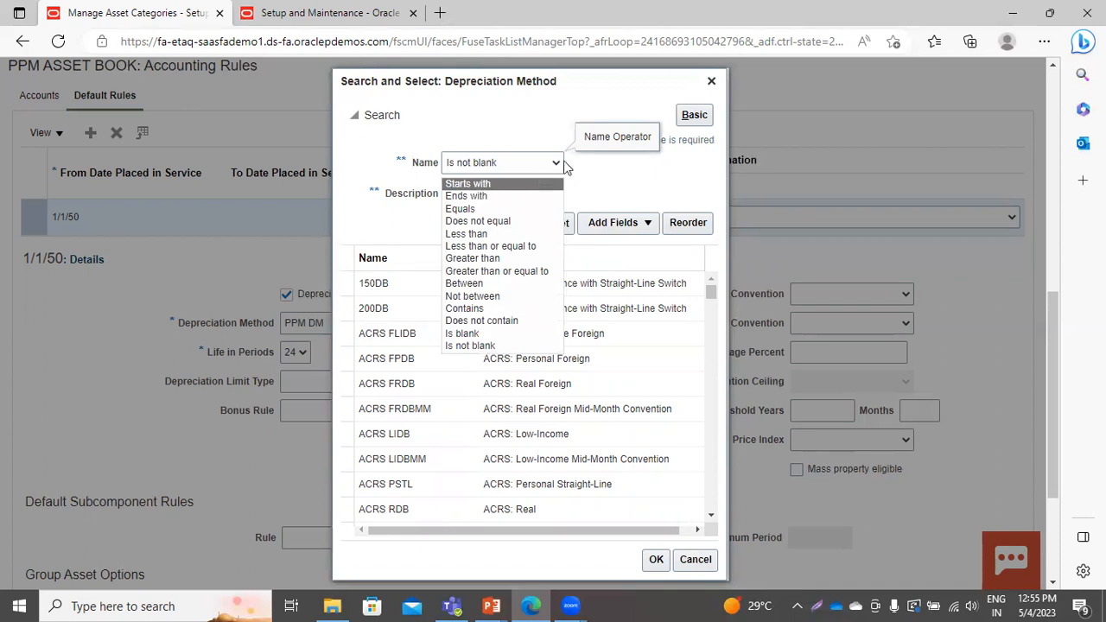
click(583, 181)
click(546, 199)
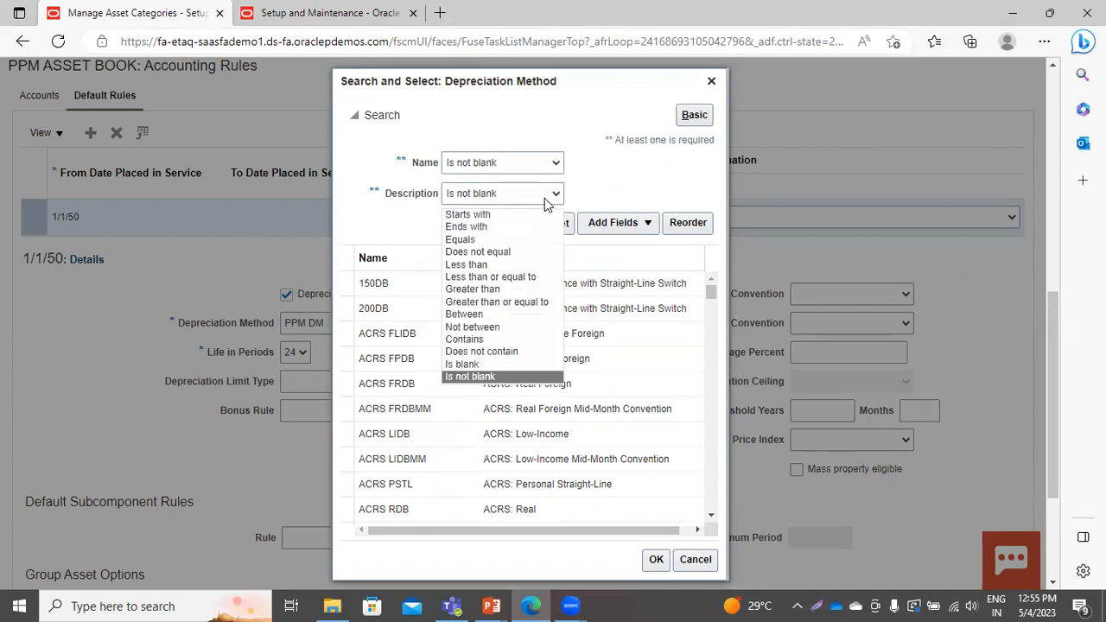
click(498, 337)
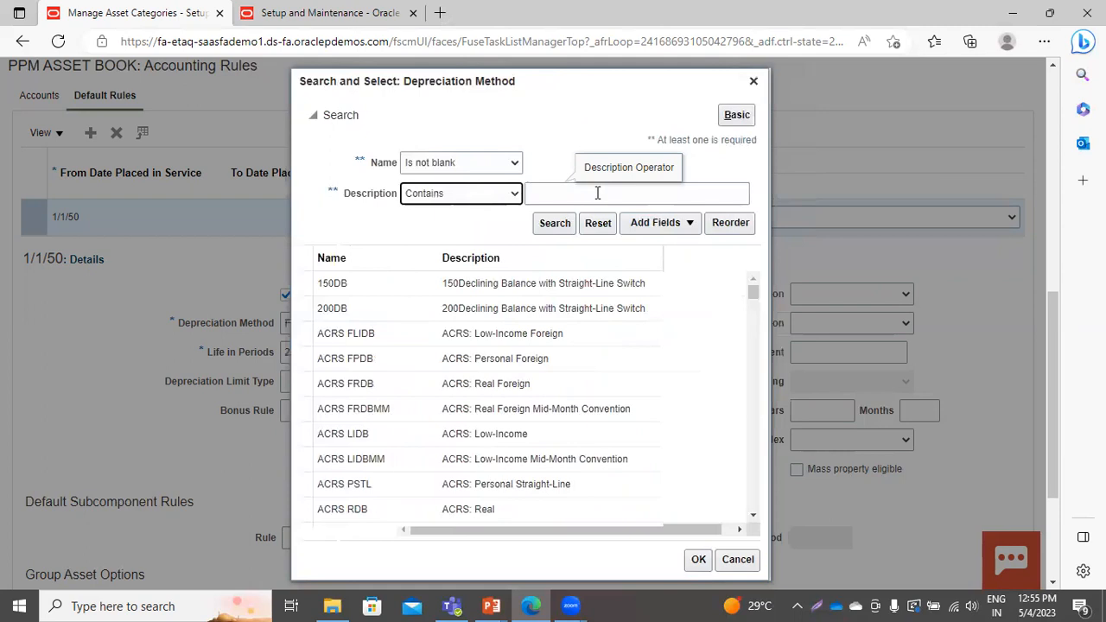
click(595, 193)
text(Stra)
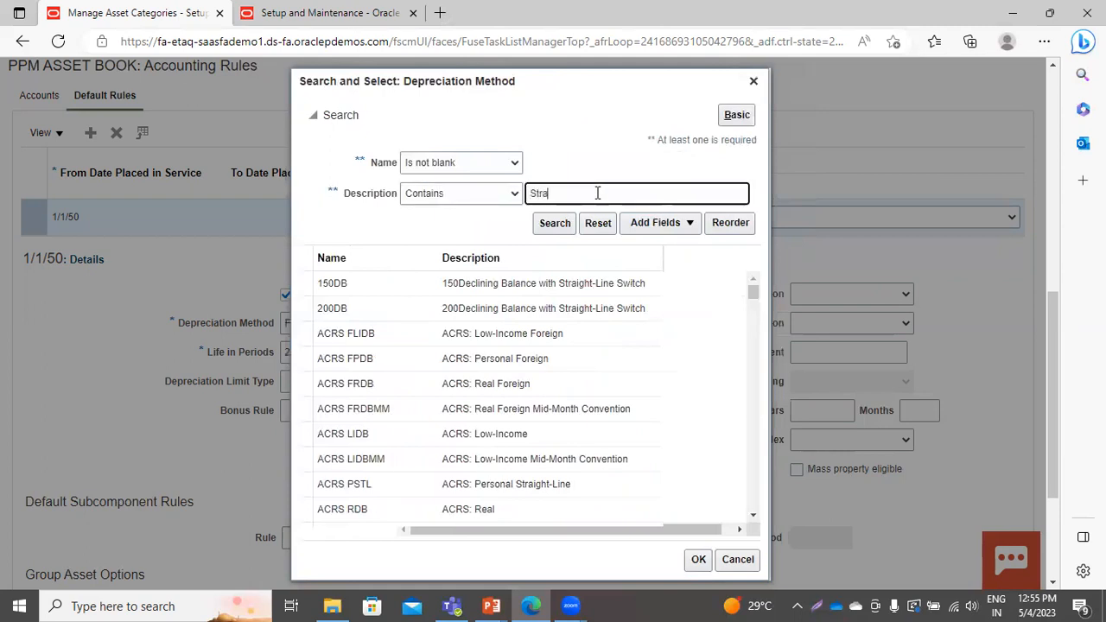
text(ight)
key(Return)
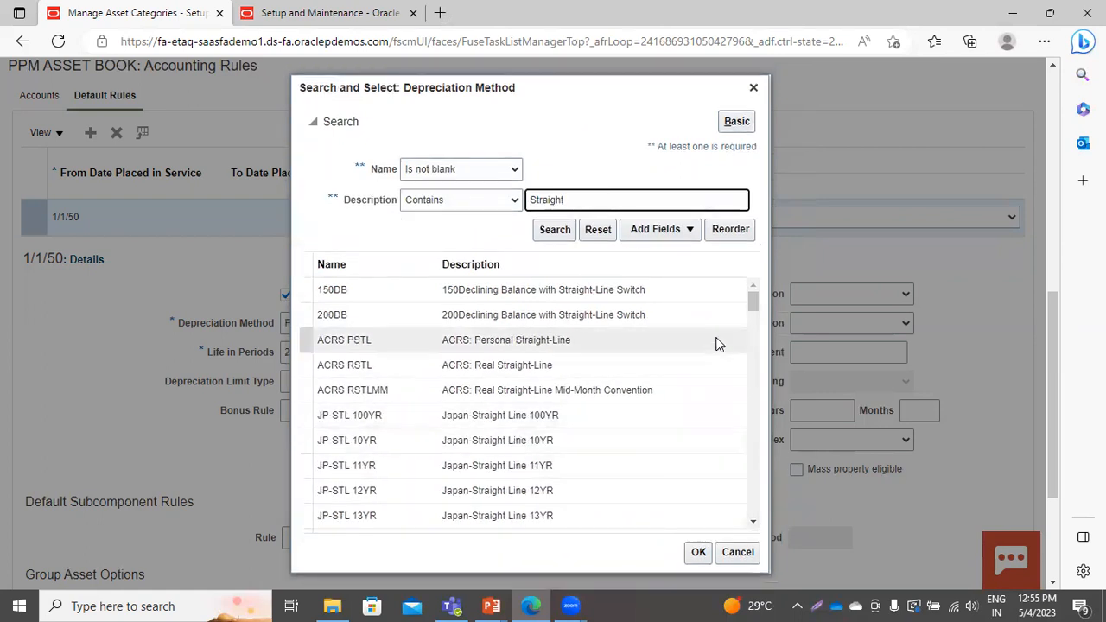
Choose the STL straight-line method as the depreciation method for the 1/1/50 default rule
drag(756, 310, 760, 549)
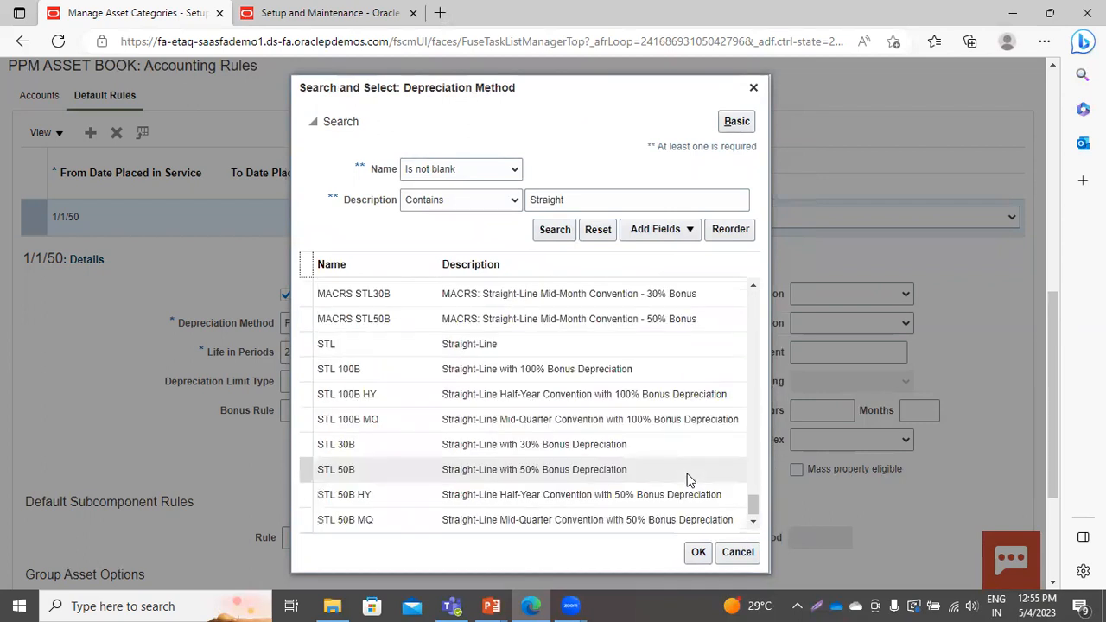
click(427, 345)
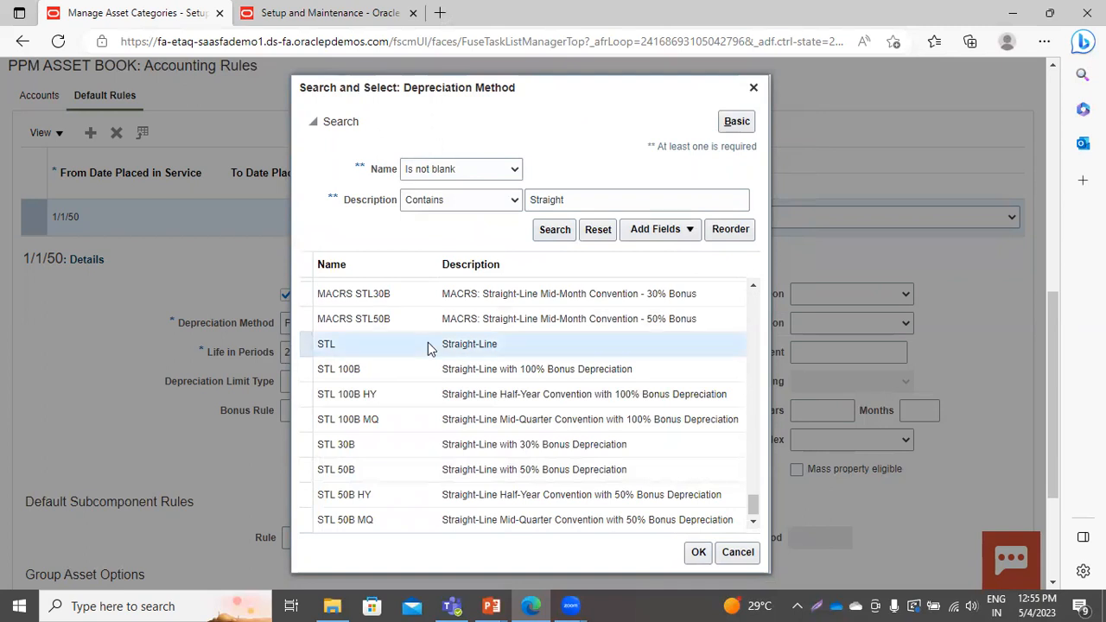
click(697, 553)
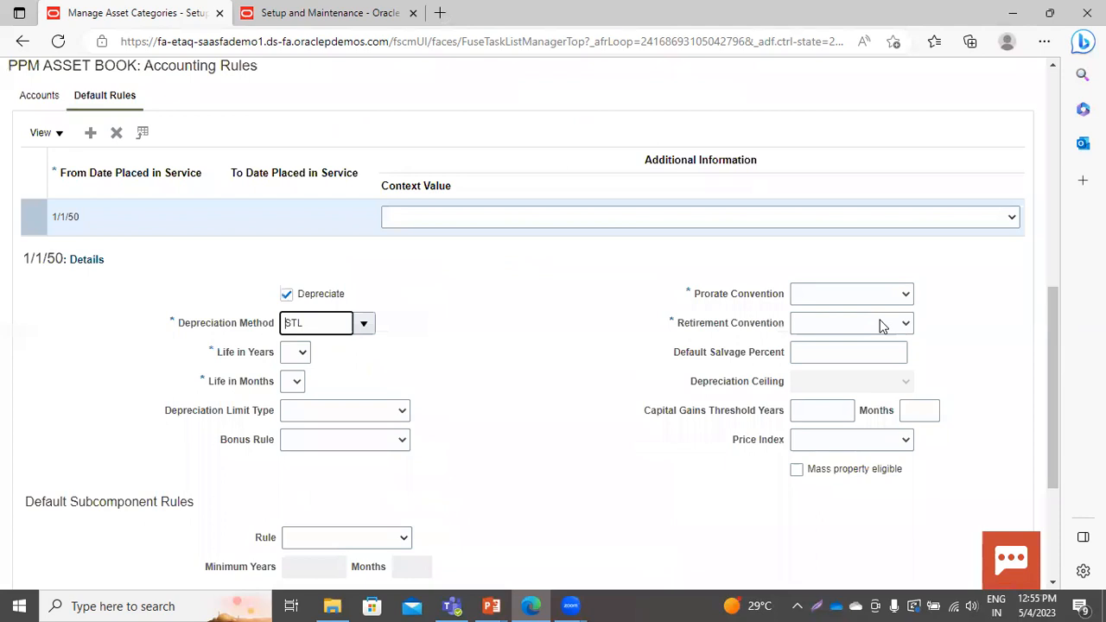
Set the life of the 1/1/50 default rule to 2 years and 0 months
click(287, 358)
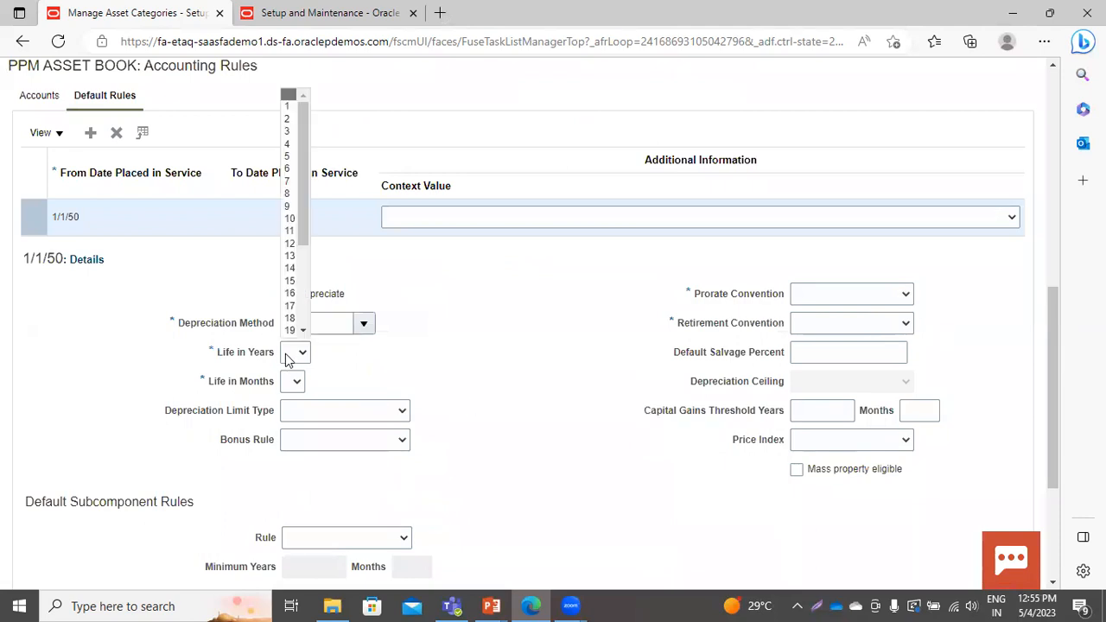
click(289, 119)
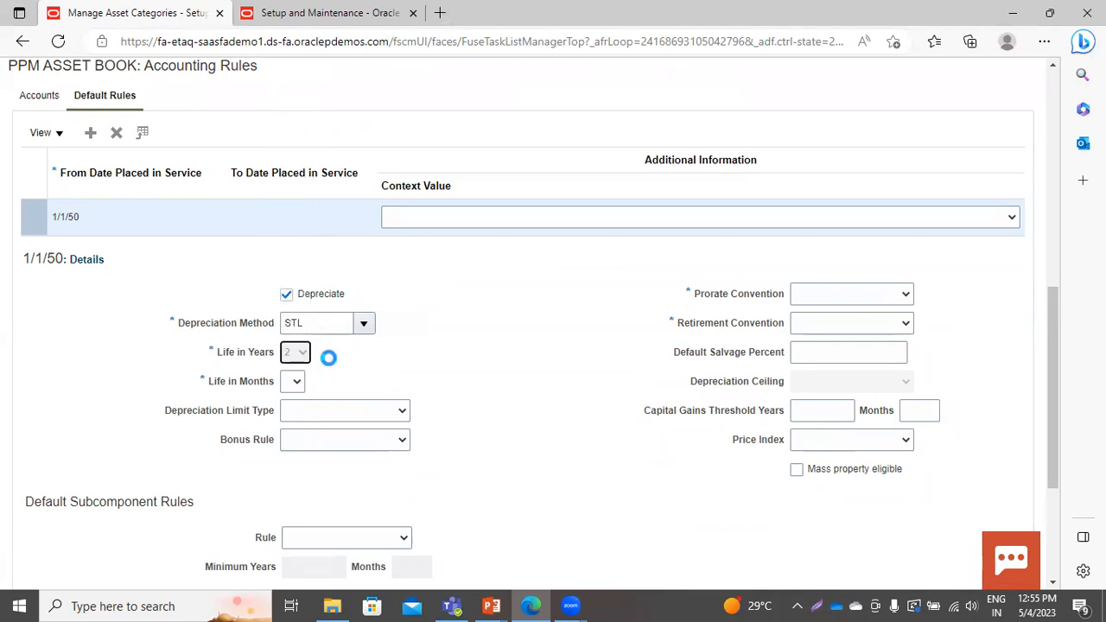
click(294, 381)
click(279, 217)
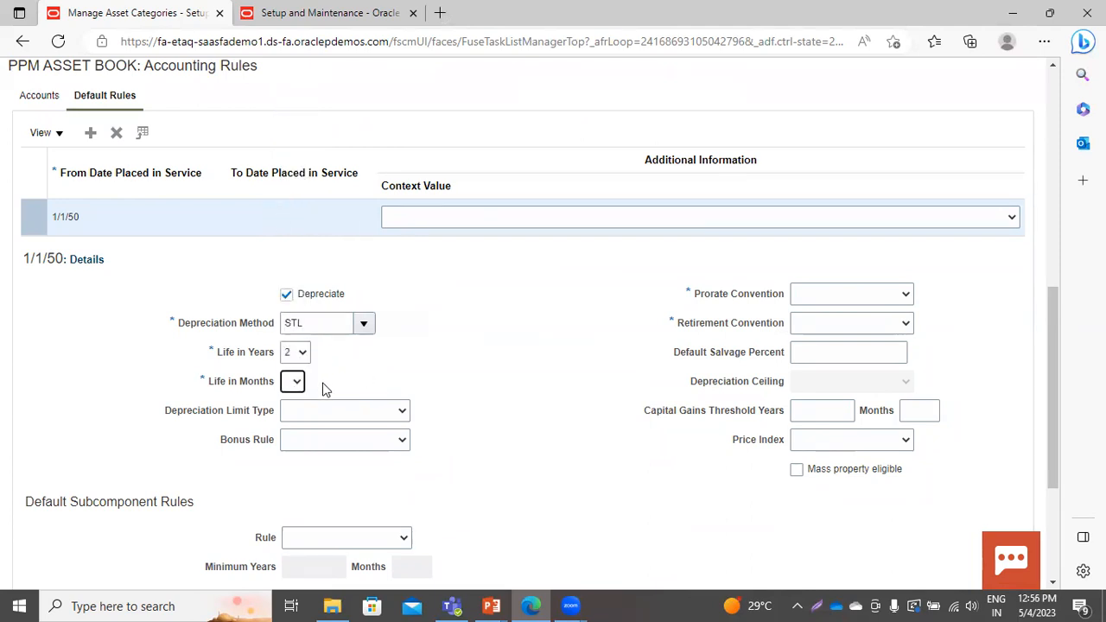
click(290, 389)
click(288, 412)
Try to choose a prorate convention and a retirement convention for the 1/1/50 default rule
click(823, 296)
click(822, 296)
click(822, 296)
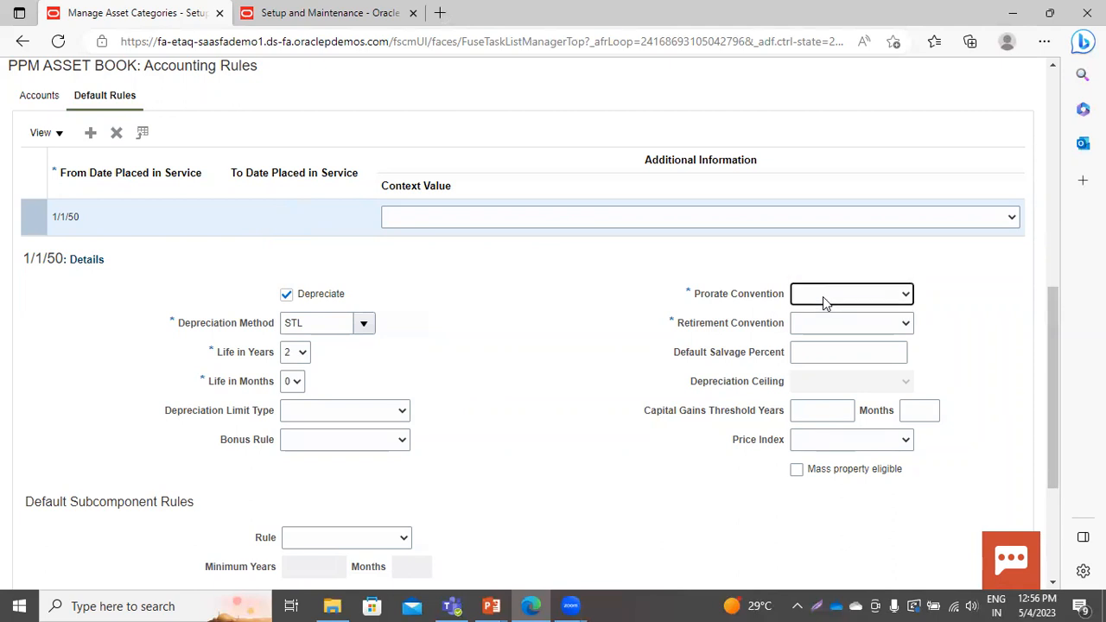
click(561, 475)
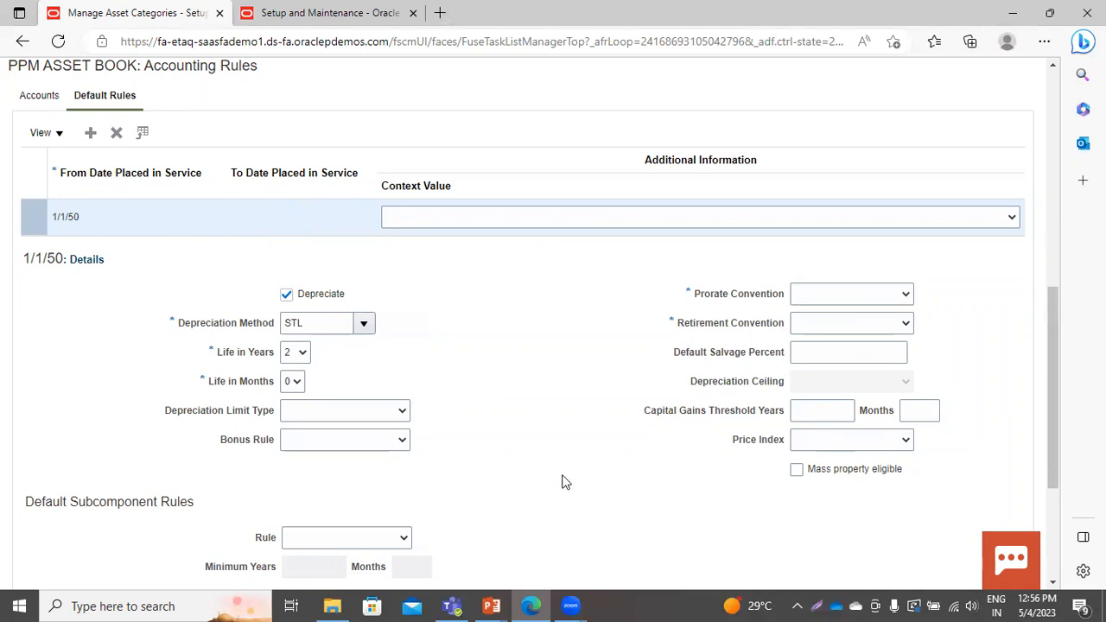
click(887, 296)
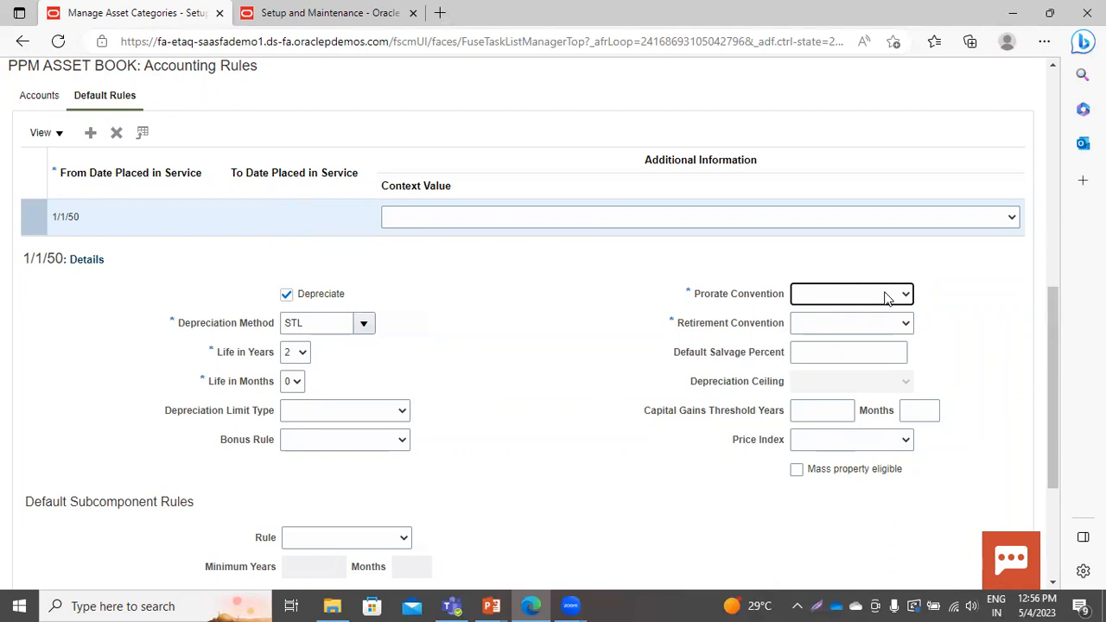
click(887, 298)
click(887, 298)
click(887, 298)
click(887, 298)
click(887, 298)
click(887, 298)
click(871, 326)
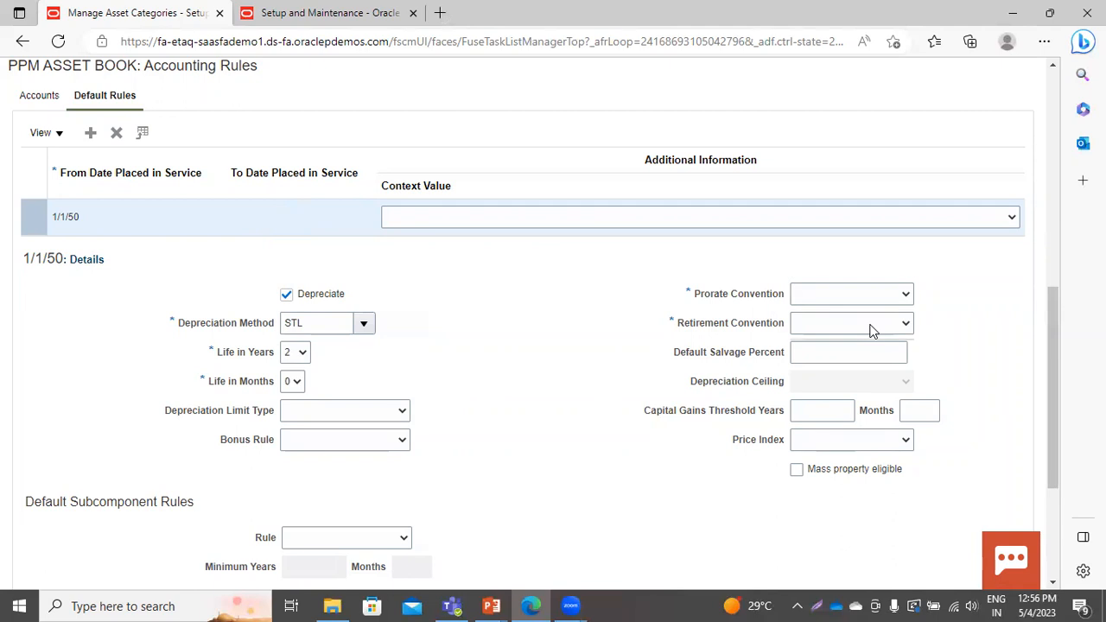
click(570, 463)
Clear the depreciation method and the life in years of the 1/1/50 rule, and check the available life-in-months values
scroll(601, 354, up, 6)
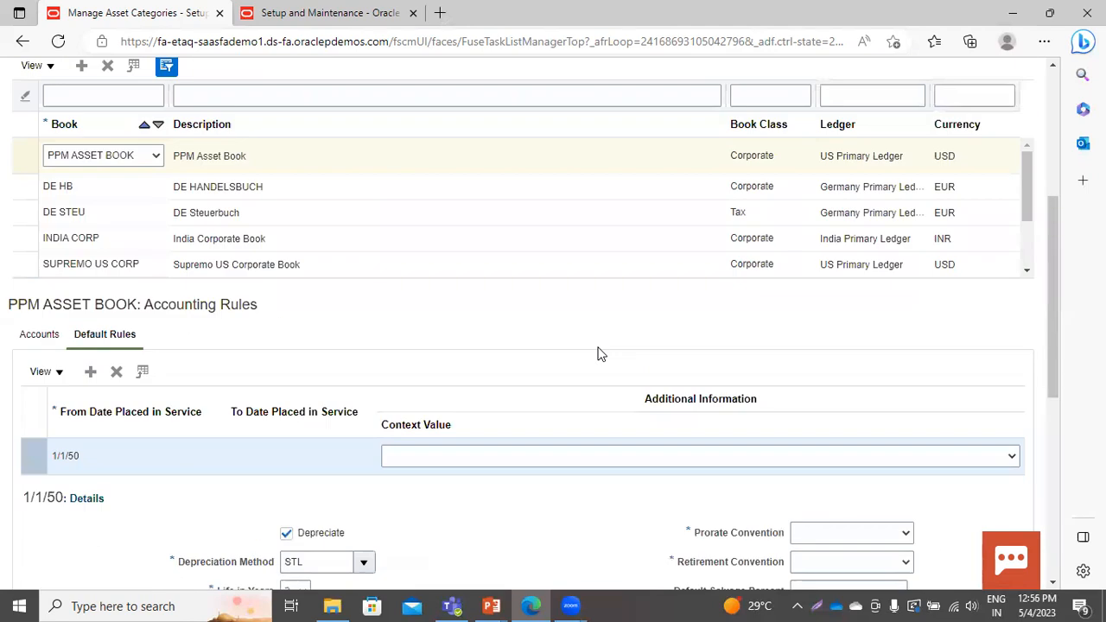
scroll(599, 346, down, 8)
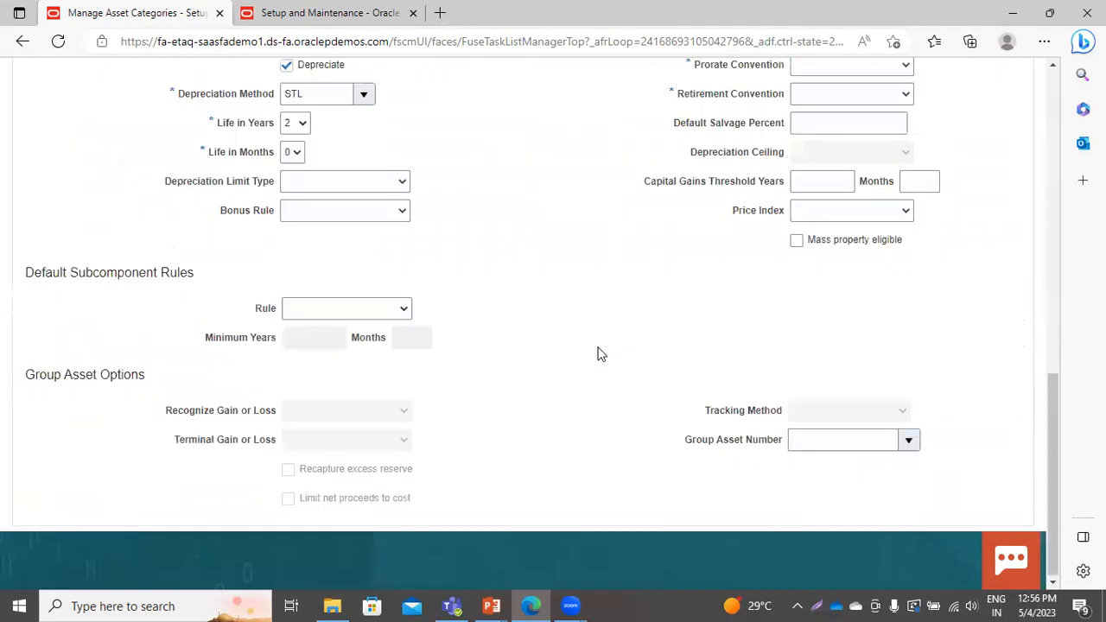
scroll(597, 353, up, 3)
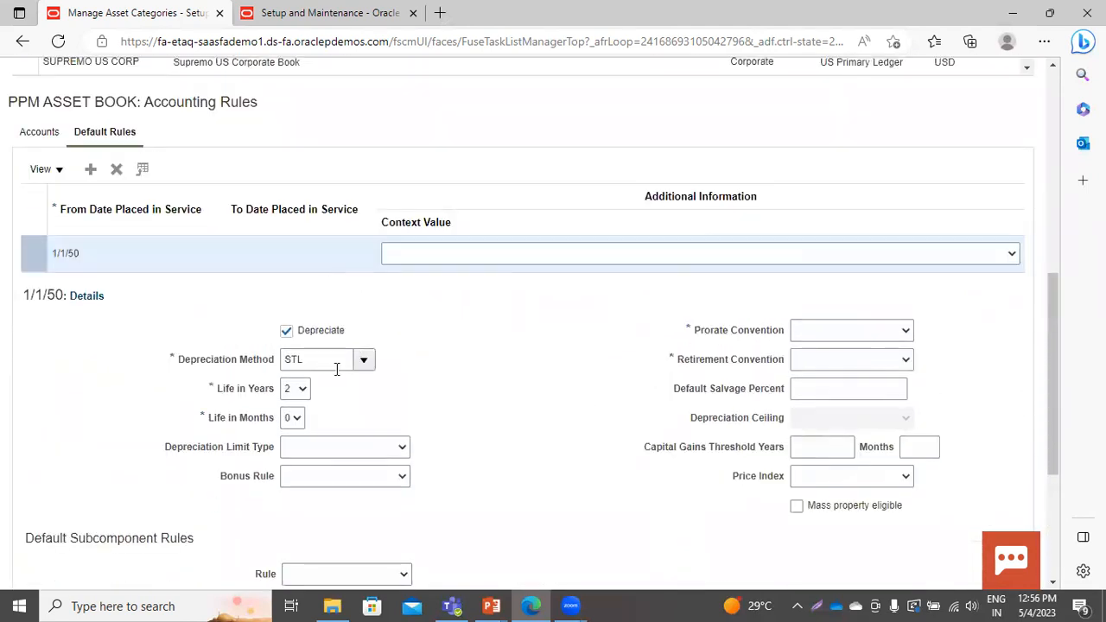
click(320, 363)
key(BackSpace)
key(BackSpace)
key(BackSpace)
click(300, 389)
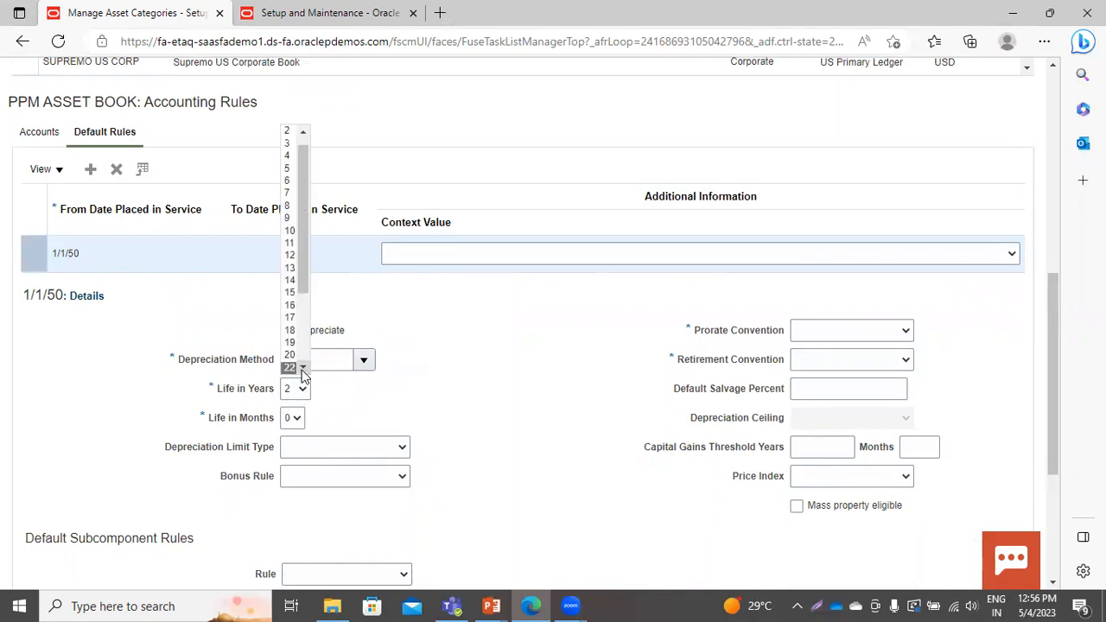
click(301, 371)
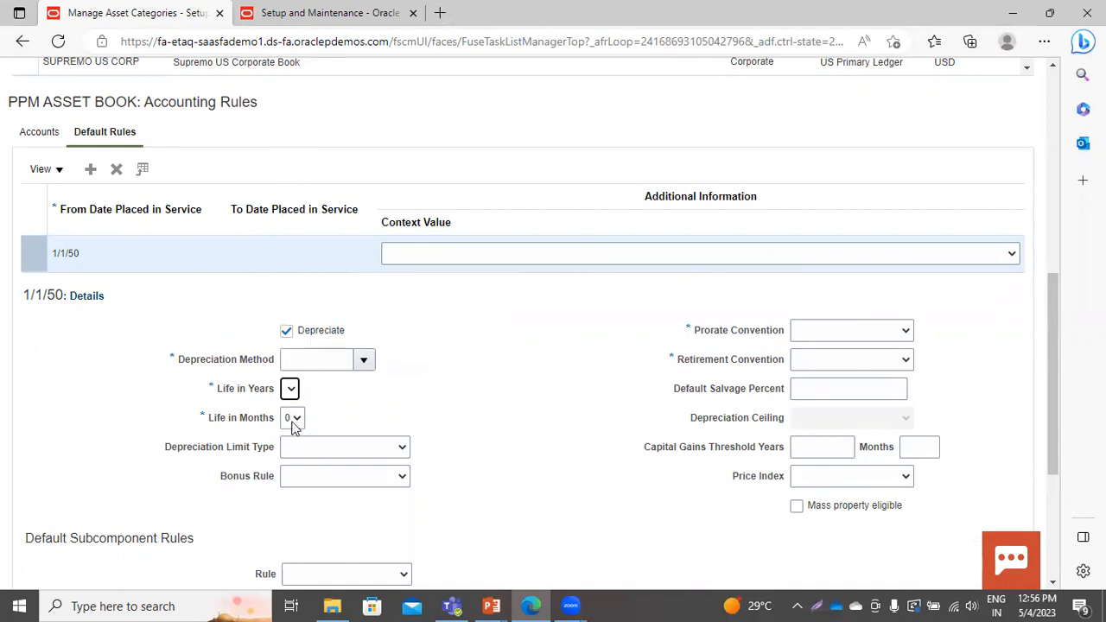
click(294, 422)
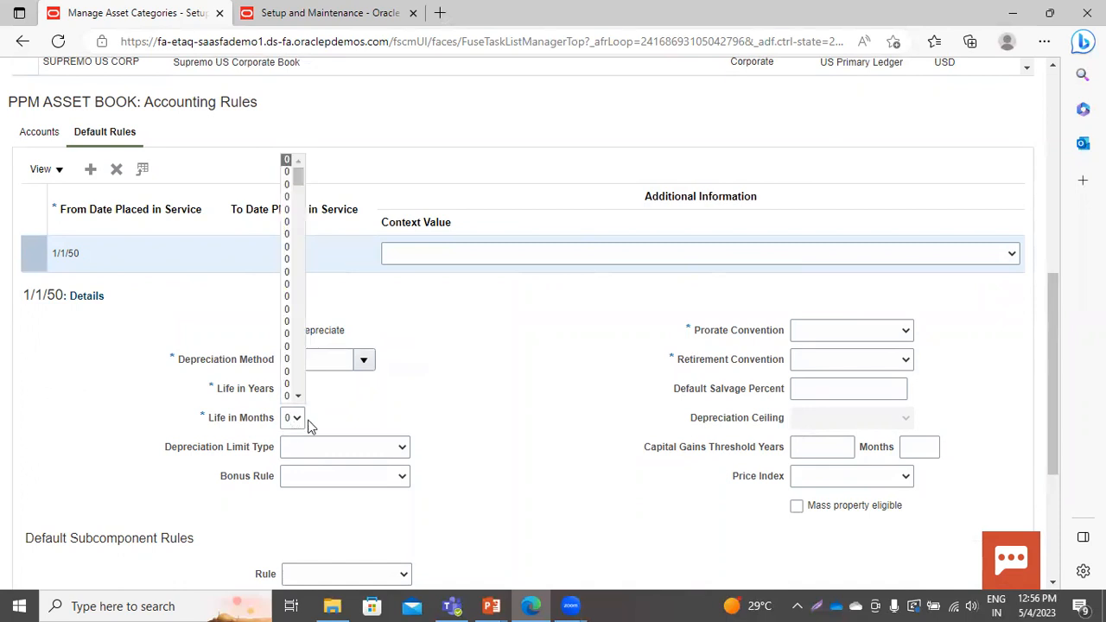
click(417, 361)
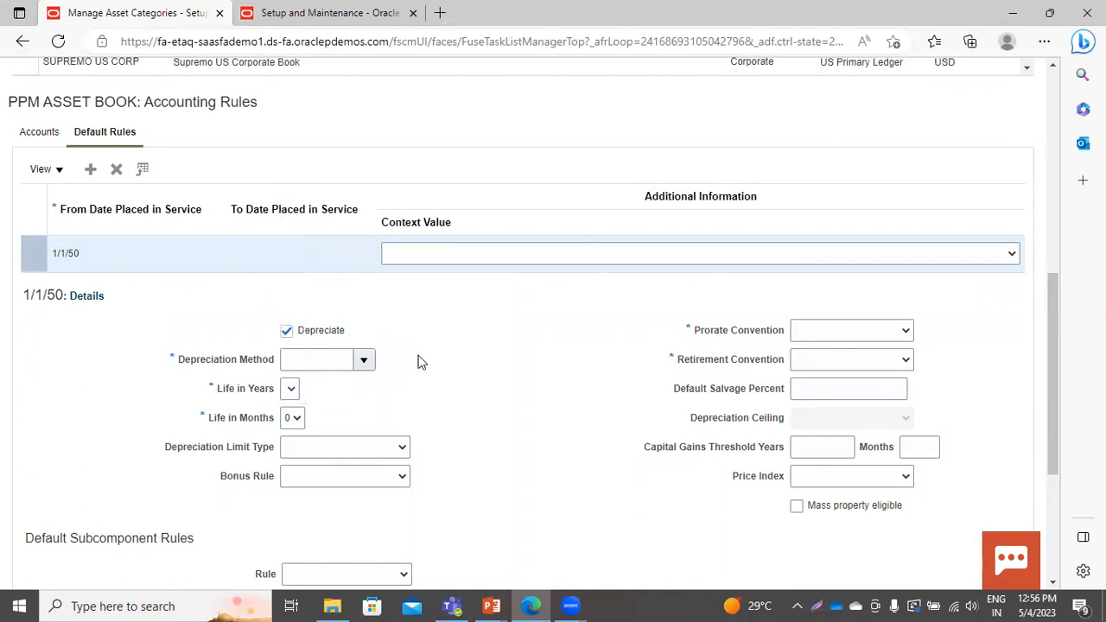
Delete the 1/1/50 default rule from the PPM ASSET BOOK accounting rules
click(296, 417)
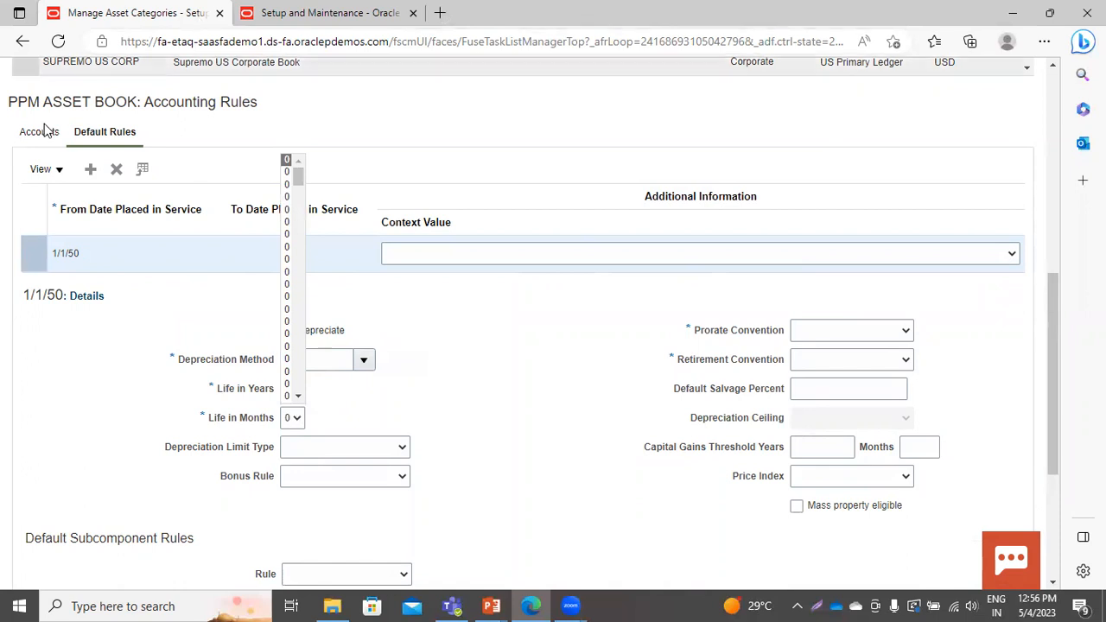
click(114, 175)
click(115, 173)
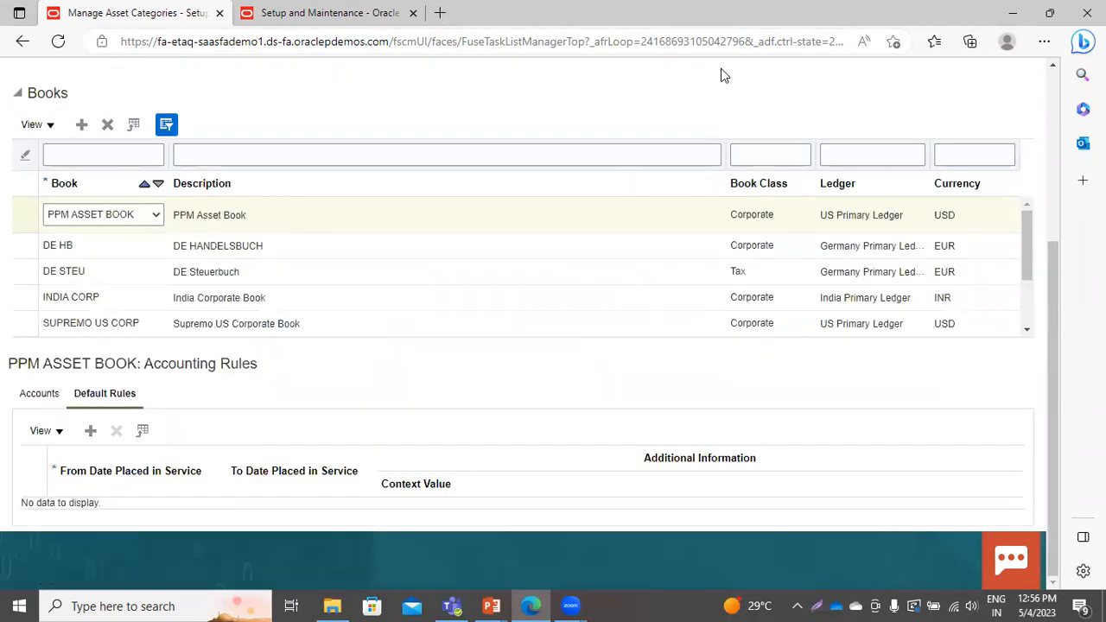
Try to save and close the COMPUTER-MOBILE category, and cancel the edit, discarding its unsaved changes
scroll(722, 109, up, 3)
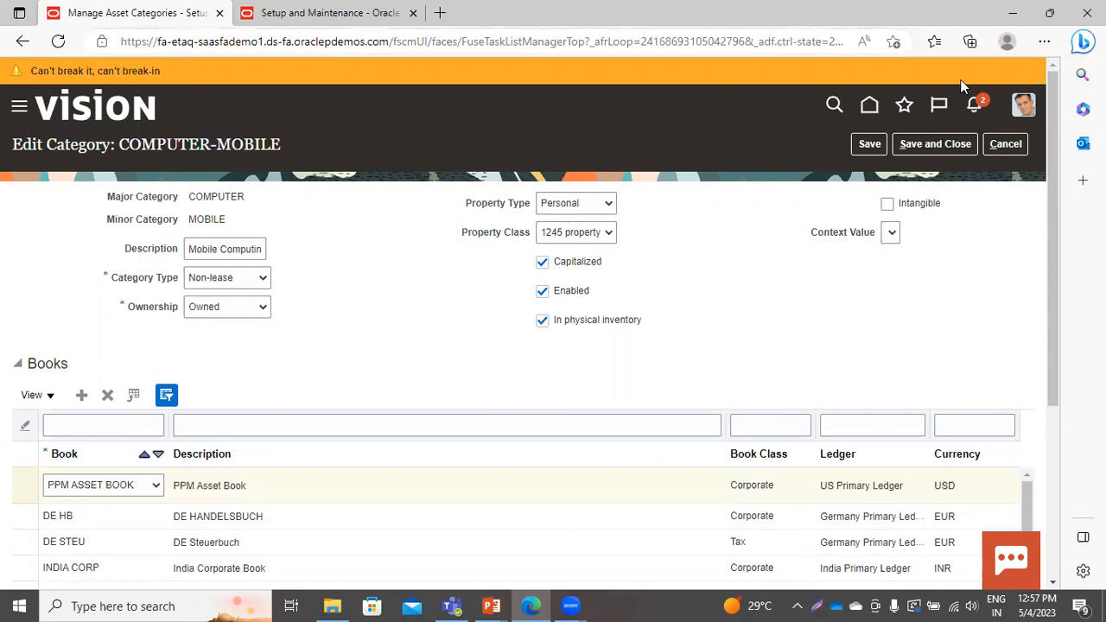
click(940, 143)
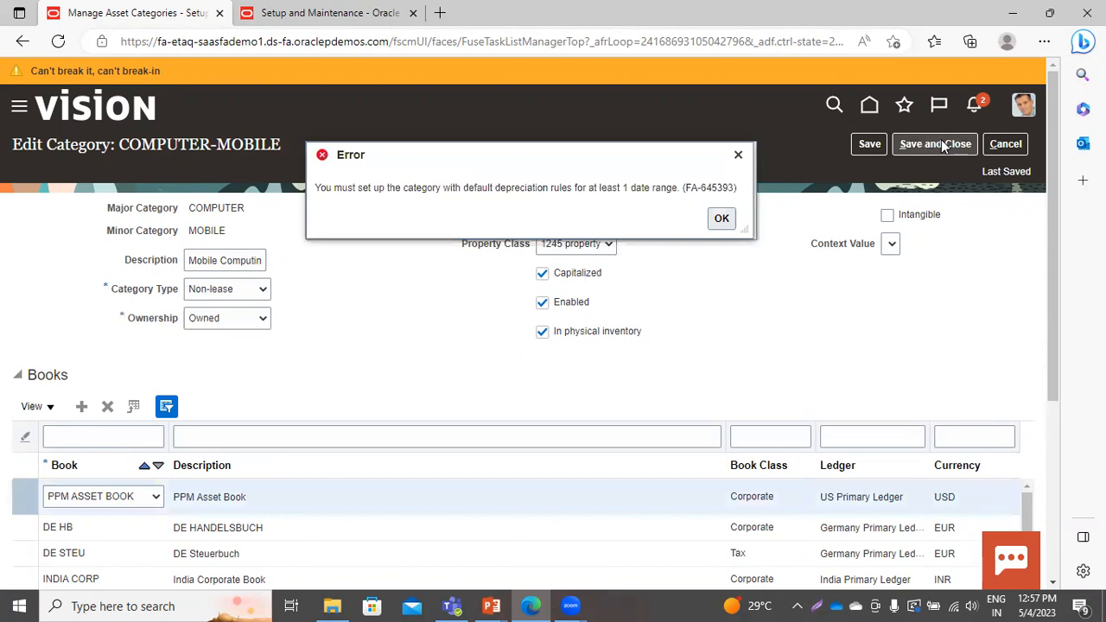
click(721, 218)
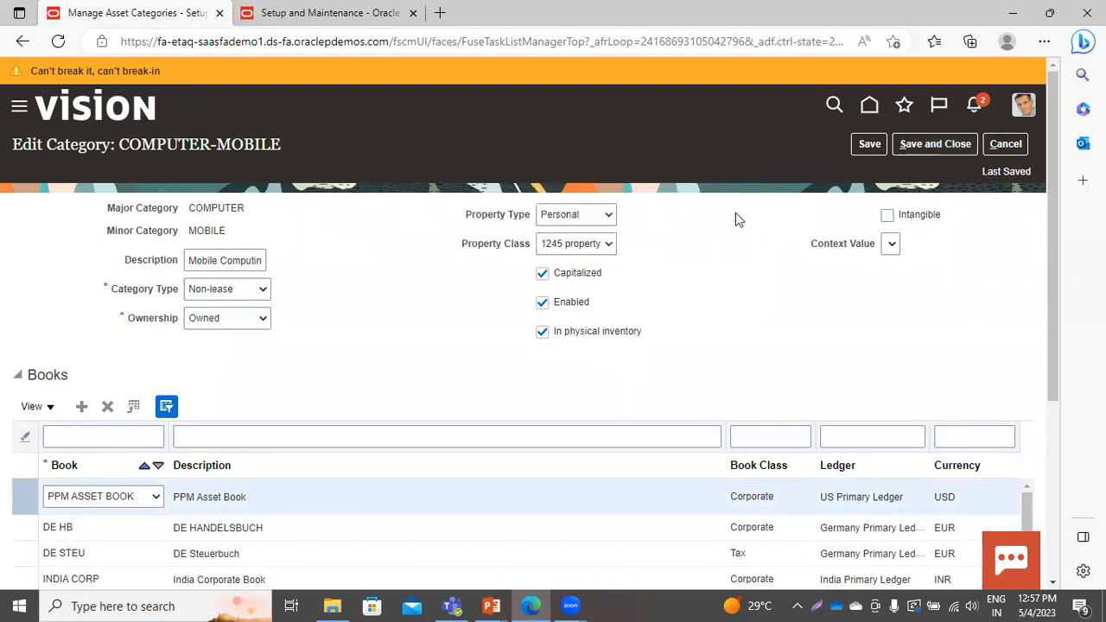
click(1016, 146)
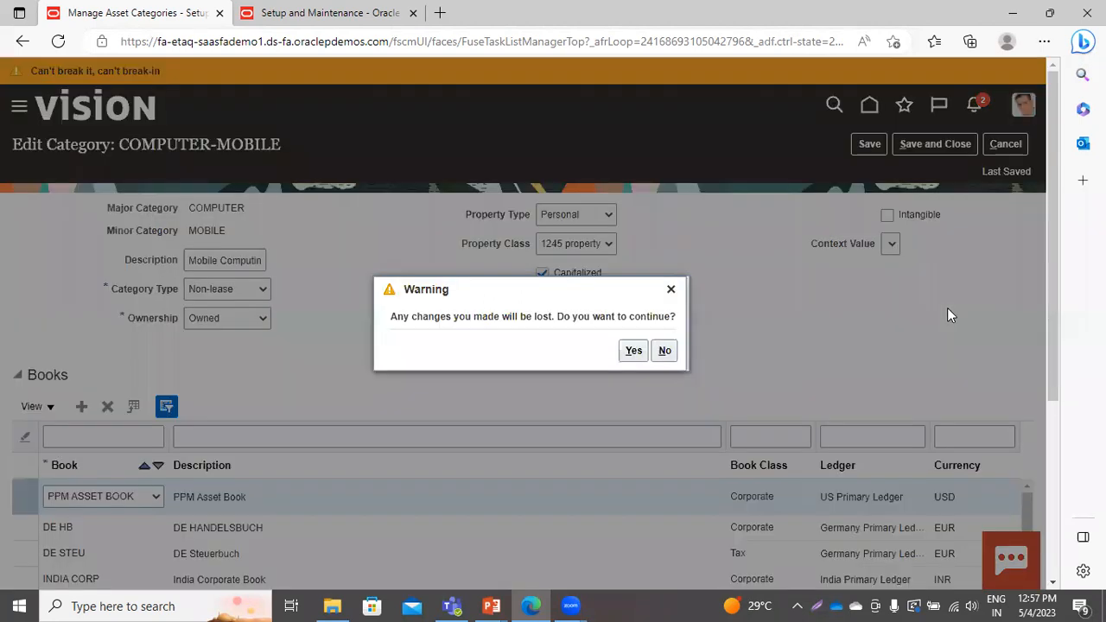
click(631, 350)
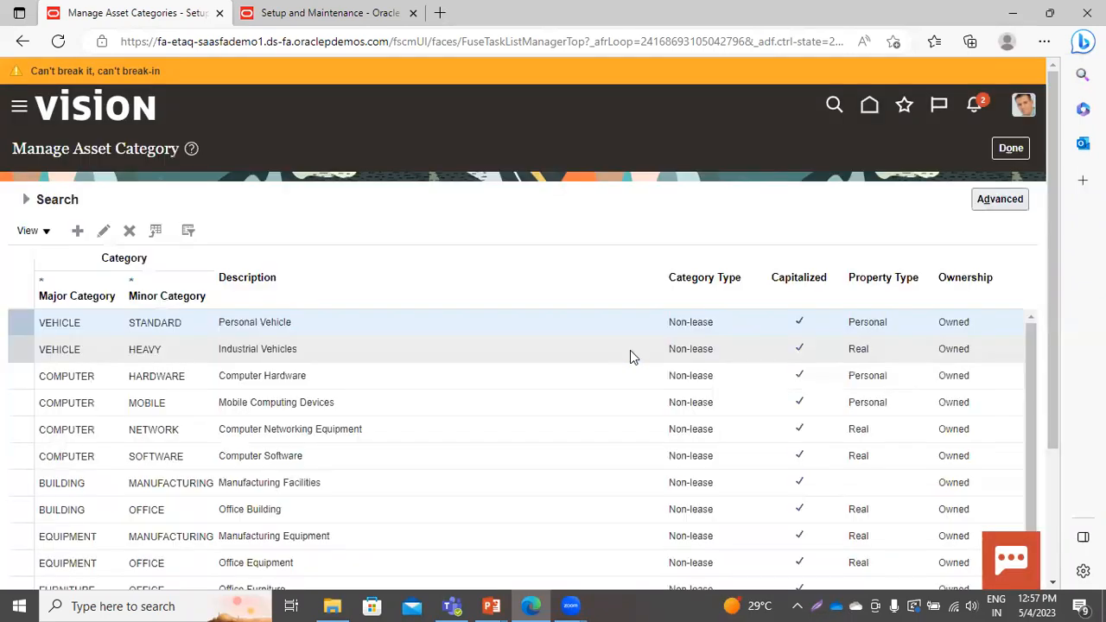